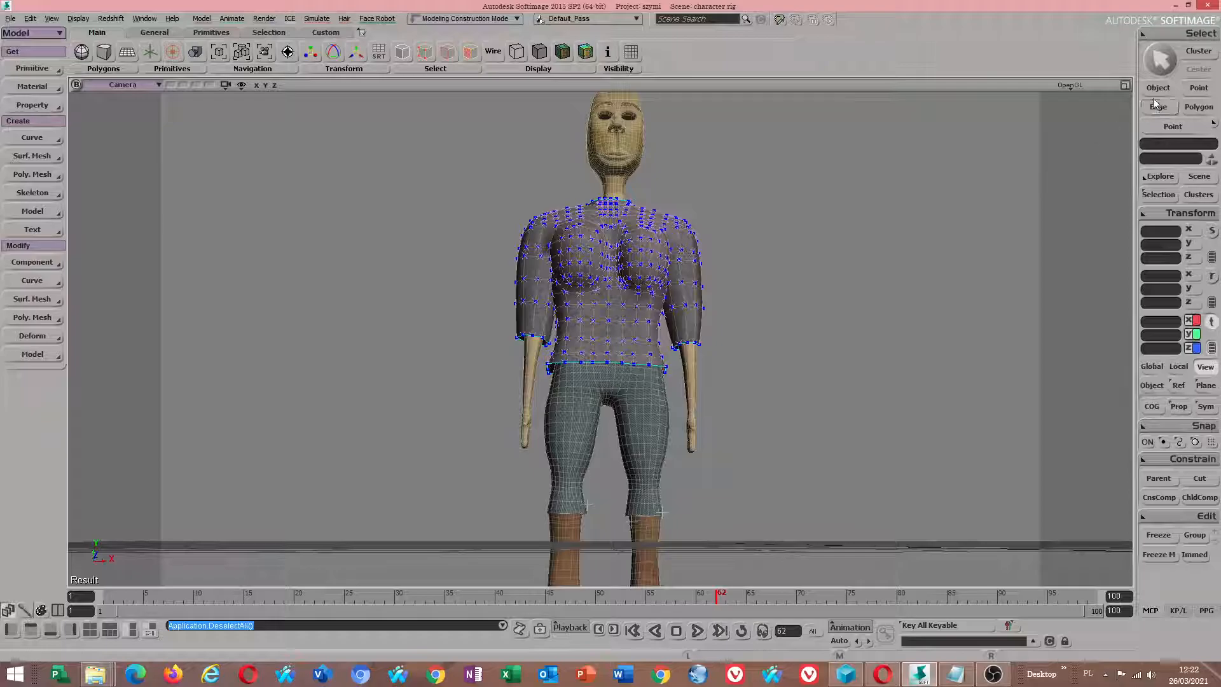
Step: Select the trousers mesh and frame it up close at the hips
{"action": "left_click", "coordinate": [661, 381]}
{"action": "key", "text": "s"}
{"action": "left_click_drag", "start_coordinate": [788, 330], "coordinate": [640, 267]}
{"action": "key", "text": "v"}
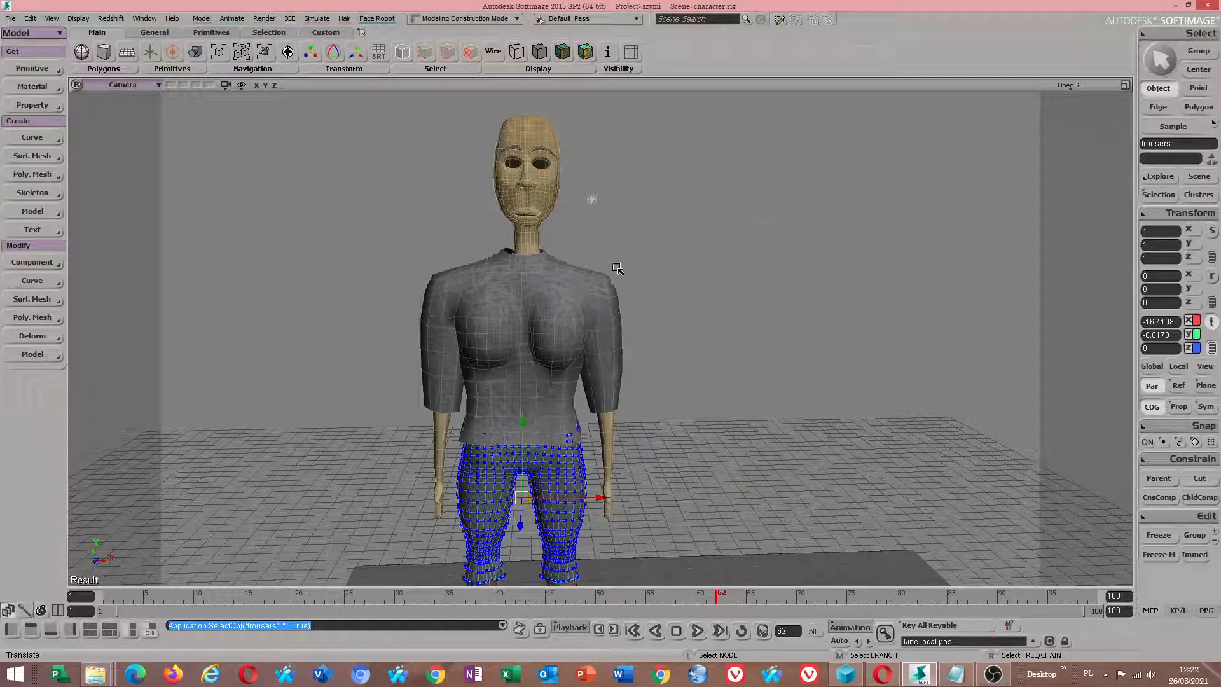
{"action": "scroll", "coordinate": [649, 264], "scroll_direction": "up", "scroll_amount": 5}
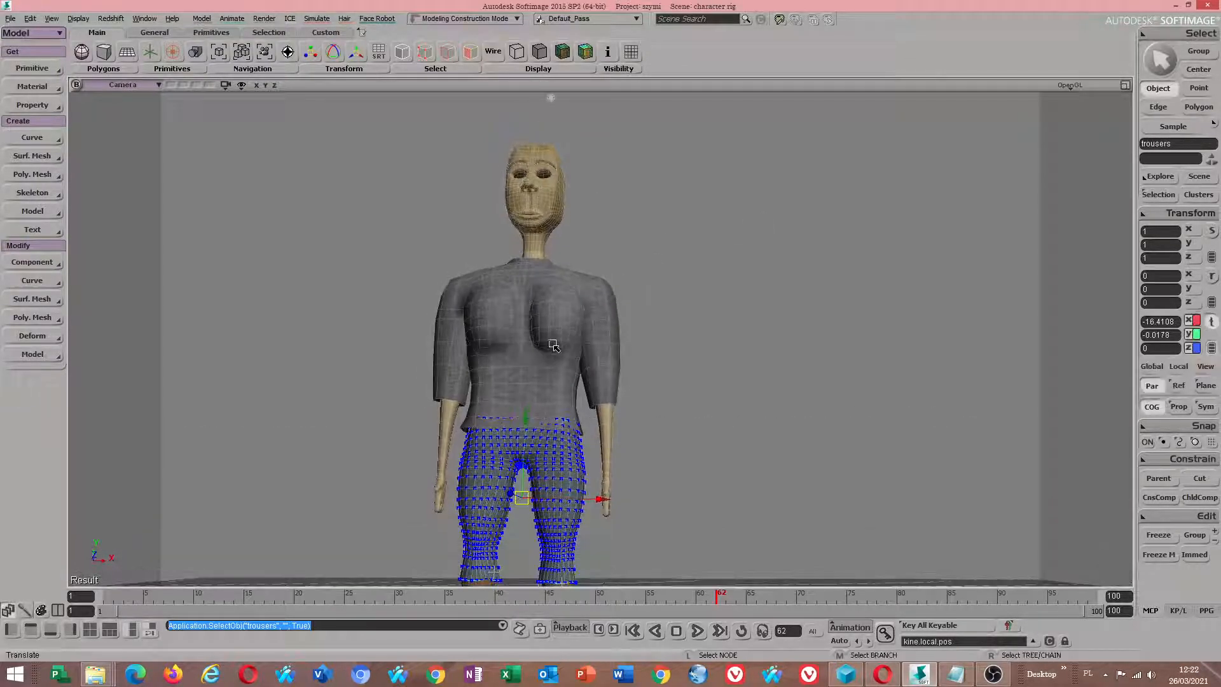
{"action": "left_click_drag", "start_coordinate": [553, 343], "coordinate": [603, 283]}
{"action": "scroll", "coordinate": [728, 294], "scroll_direction": "up", "scroll_amount": 4}
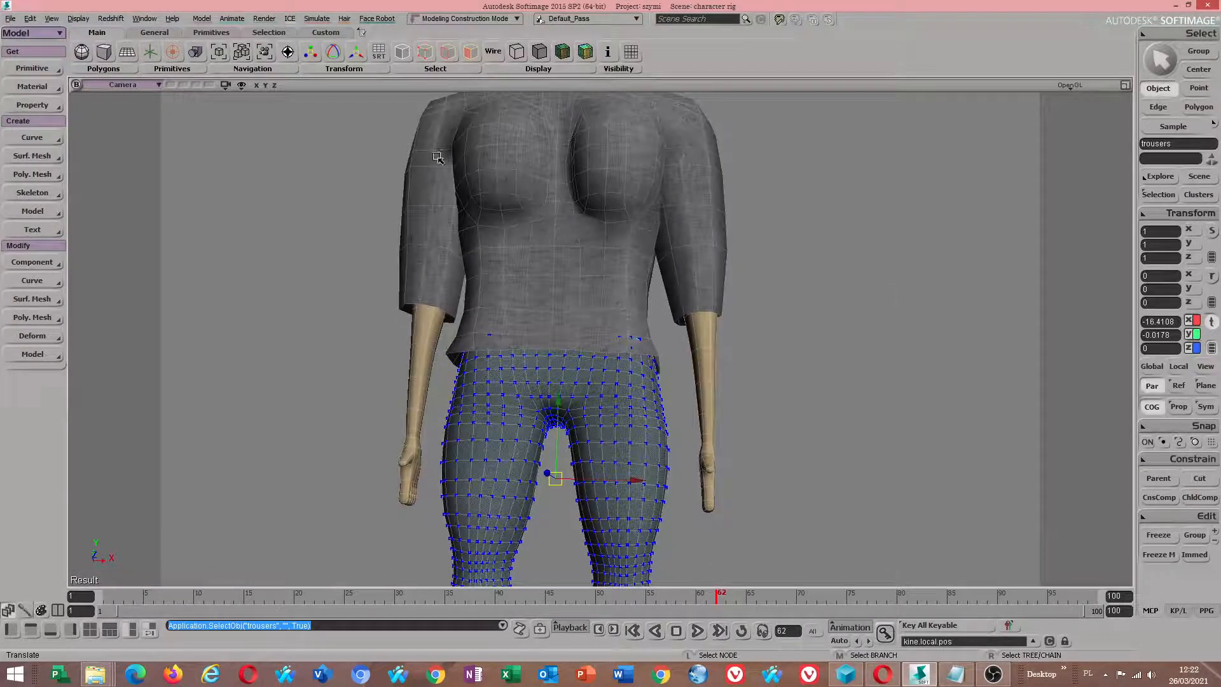
{"action": "key", "text": "s"}
{"action": "left_click_drag", "start_coordinate": [611, 341], "coordinate": [648, 387]}
{"action": "scroll", "coordinate": [649, 387], "scroll_direction": "up", "scroll_amount": 4}
{"action": "key", "text": "v"}
{"action": "left_click_drag", "start_coordinate": [570, 332], "coordinate": [665, 311]}
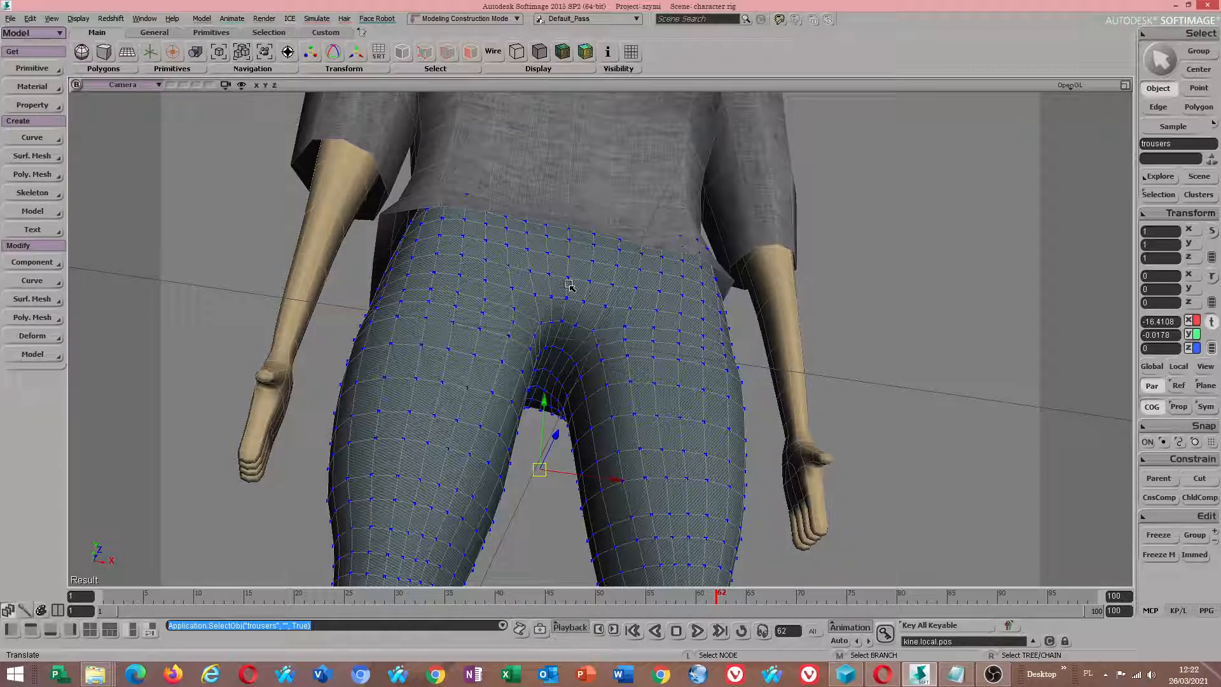
Step: Open the Material Manager and inspect the jeans material and its Image texture node
{"action": "left_click", "coordinate": [264, 18]}
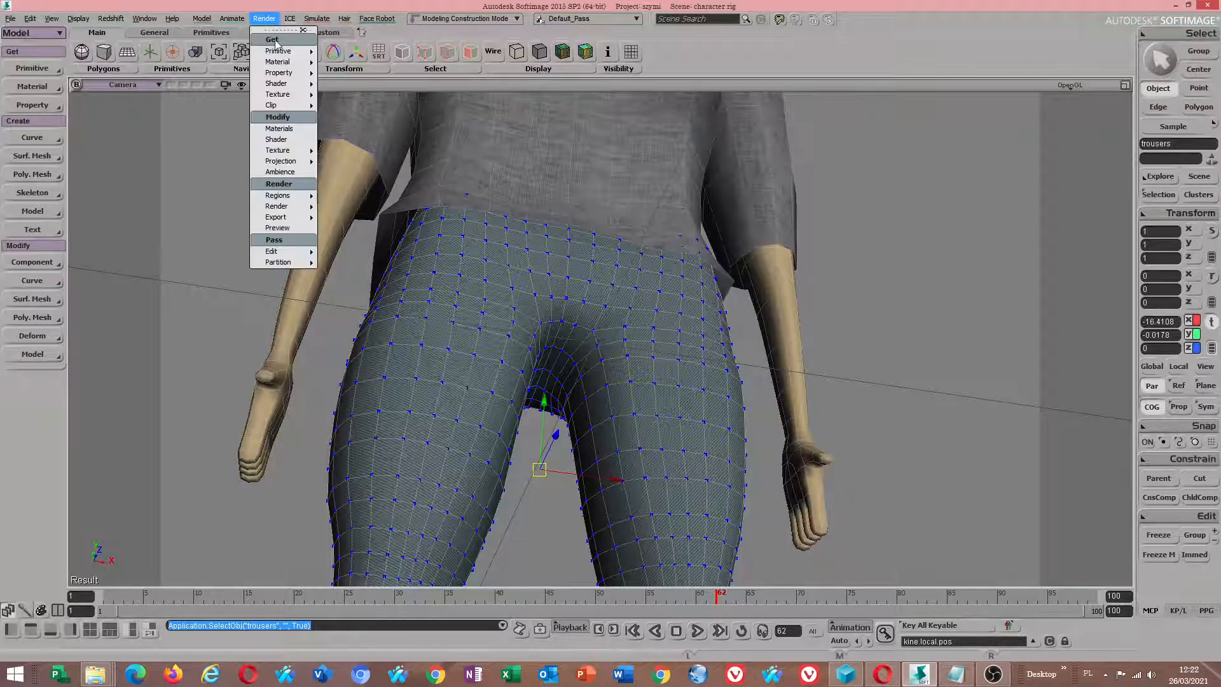
{"action": "left_click", "coordinate": [300, 130]}
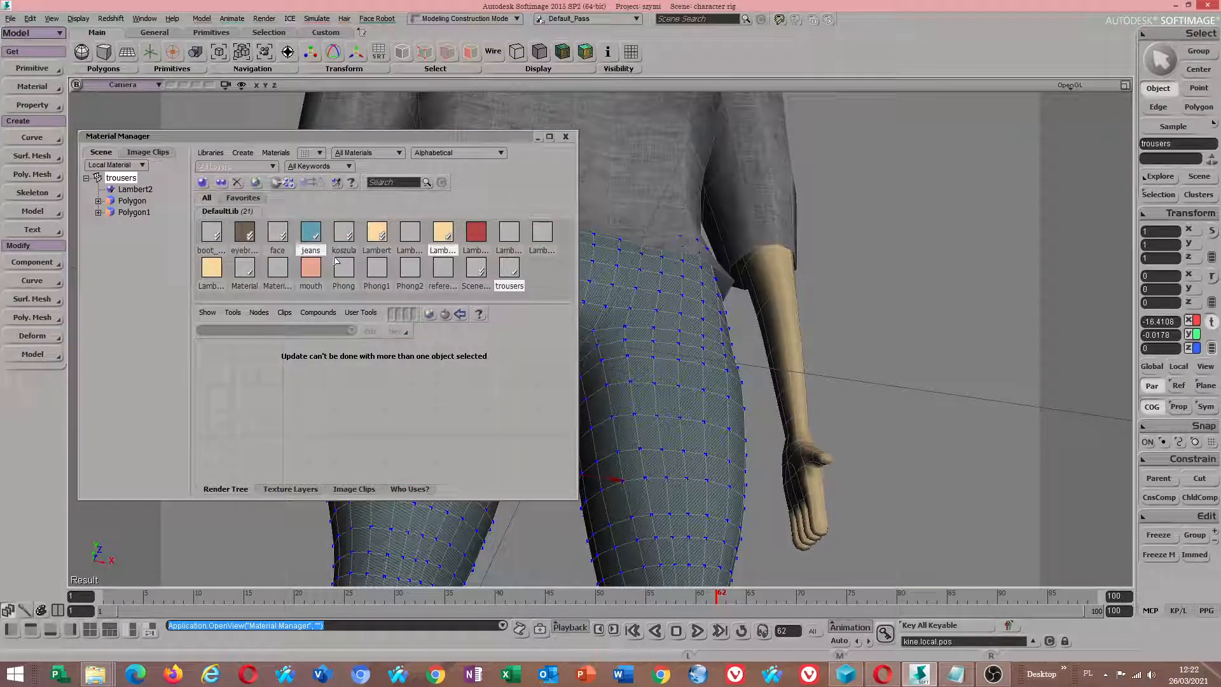
{"action": "double_click", "coordinate": [310, 232]}
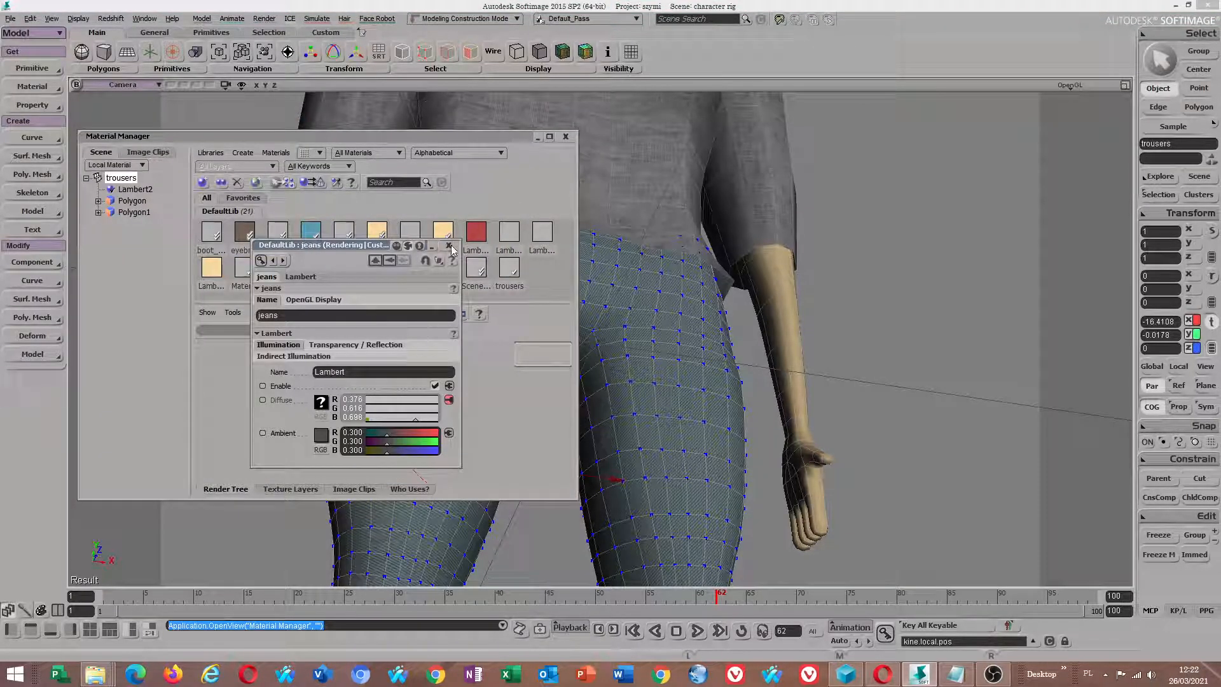
{"action": "left_click", "coordinate": [449, 245]}
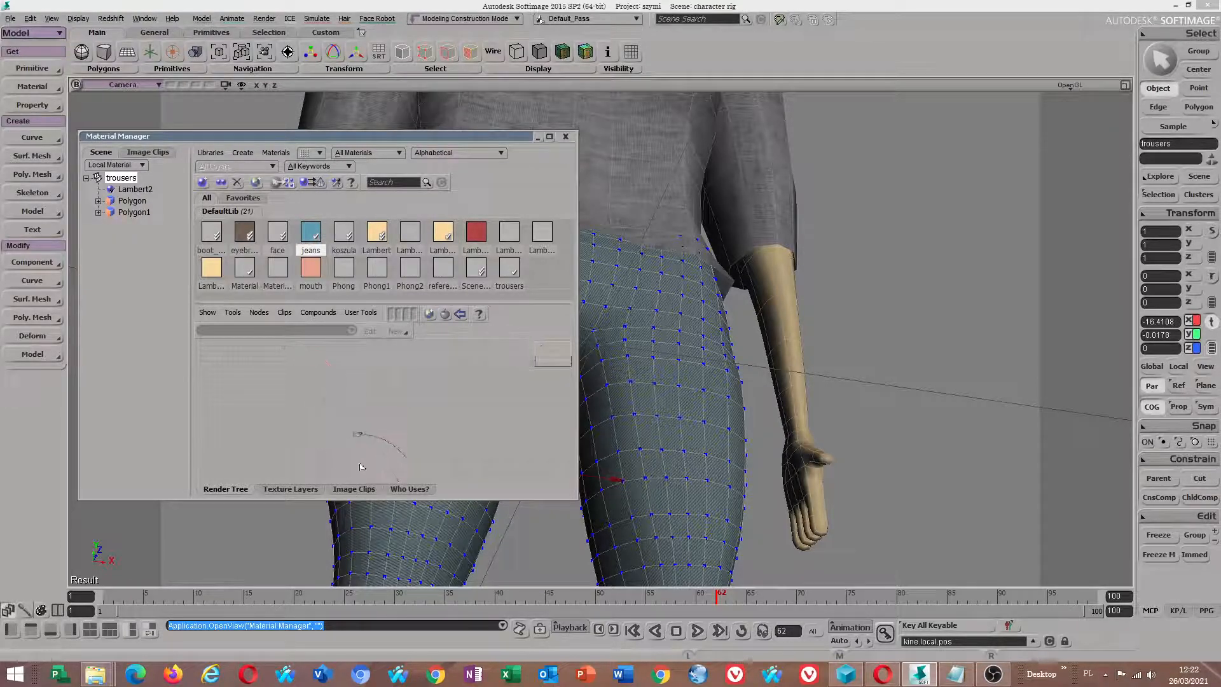
{"action": "double_click", "coordinate": [395, 391]}
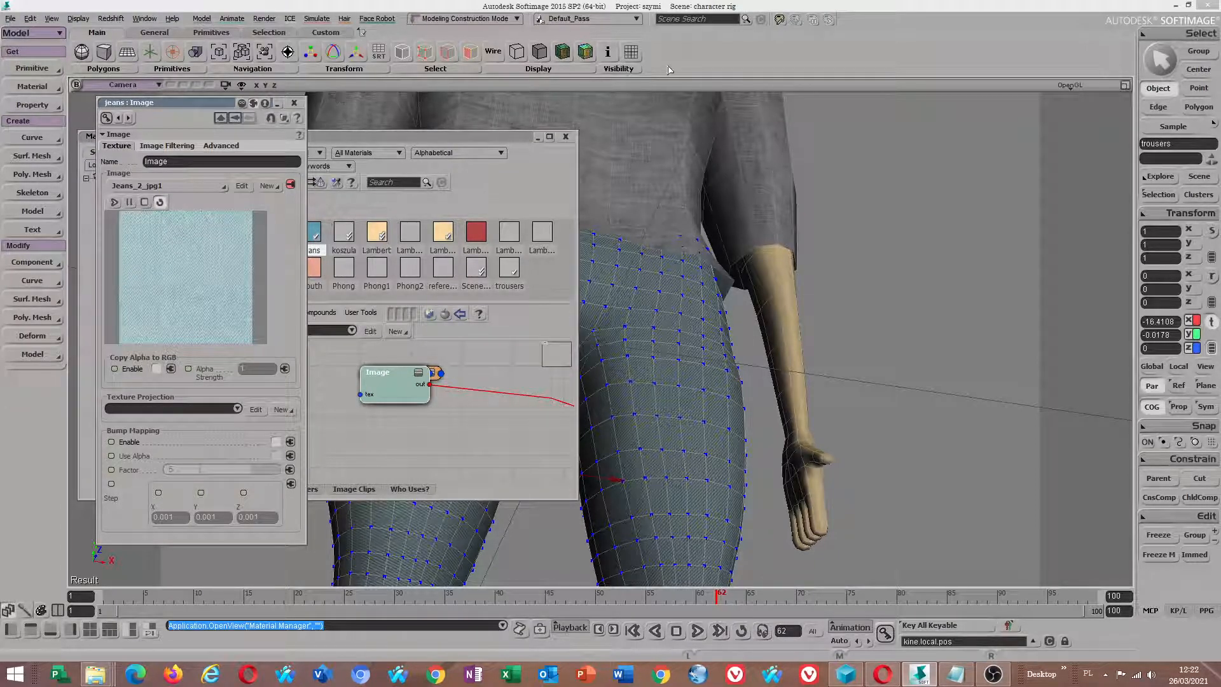
Step: Try isolating the trousers and the t_shirt in turn in the camera view, restoring the full scene each time
{"action": "left_click", "coordinate": [272, 35]}
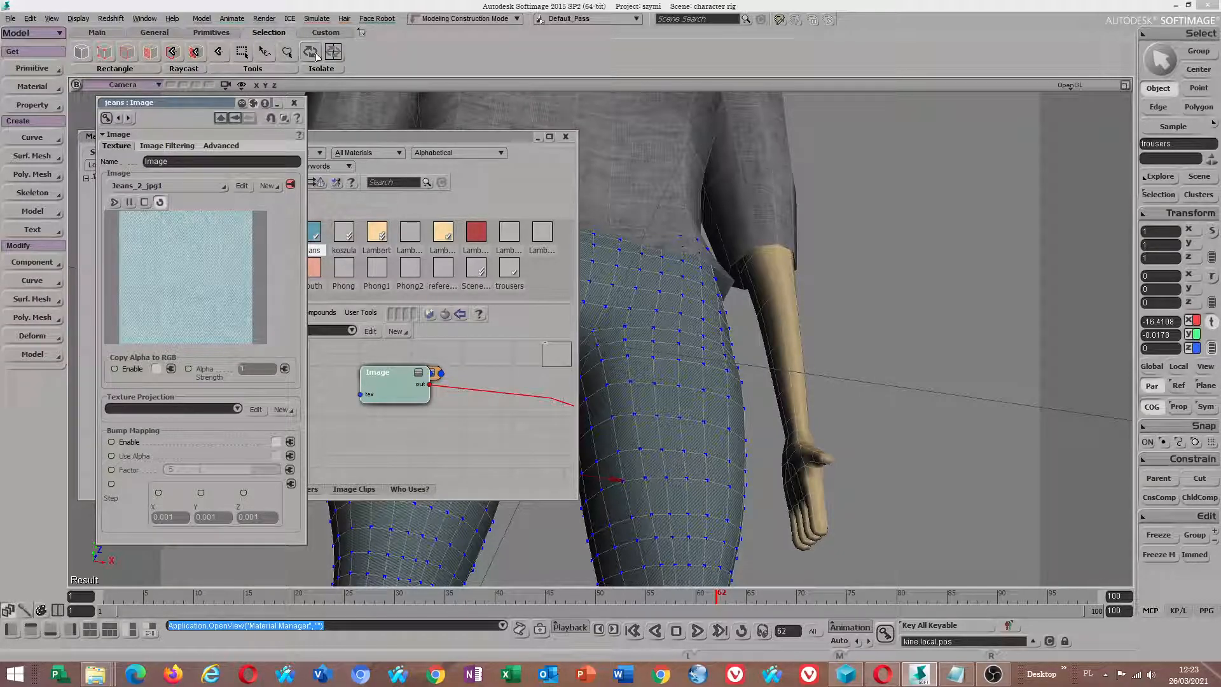
{"action": "left_click", "coordinate": [316, 56]}
{"action": "left_click_drag", "start_coordinate": [190, 109], "coordinate": [221, 191]}
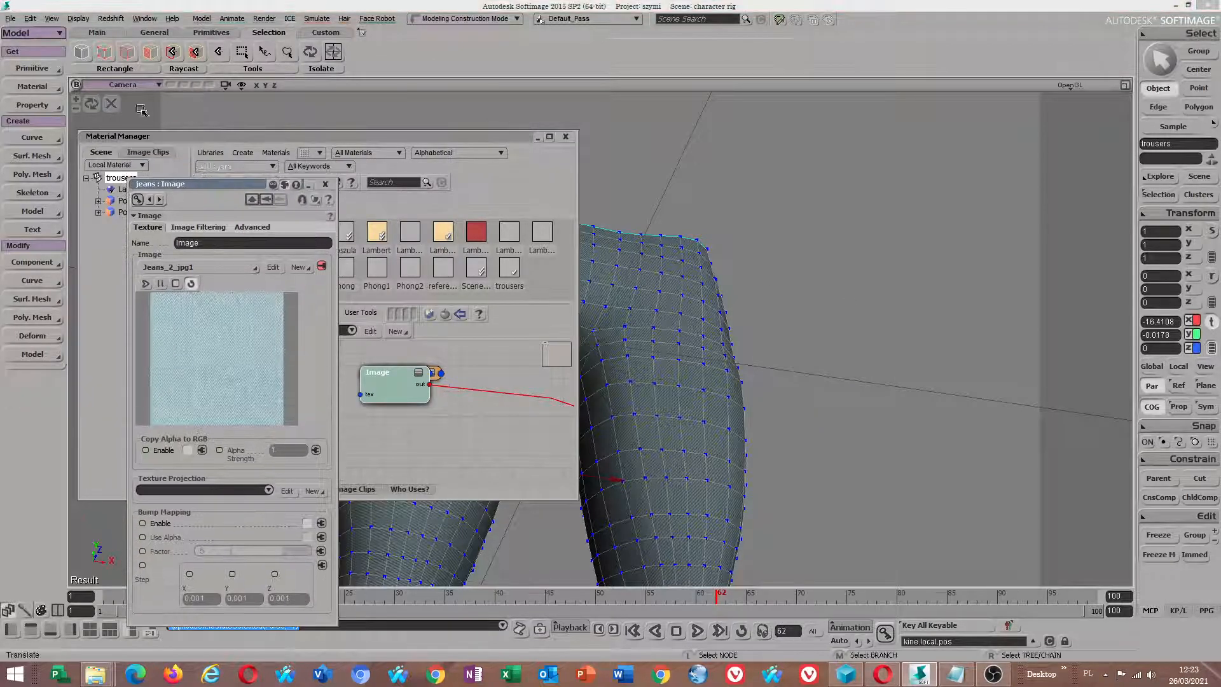
{"action": "left_click", "coordinate": [113, 110]}
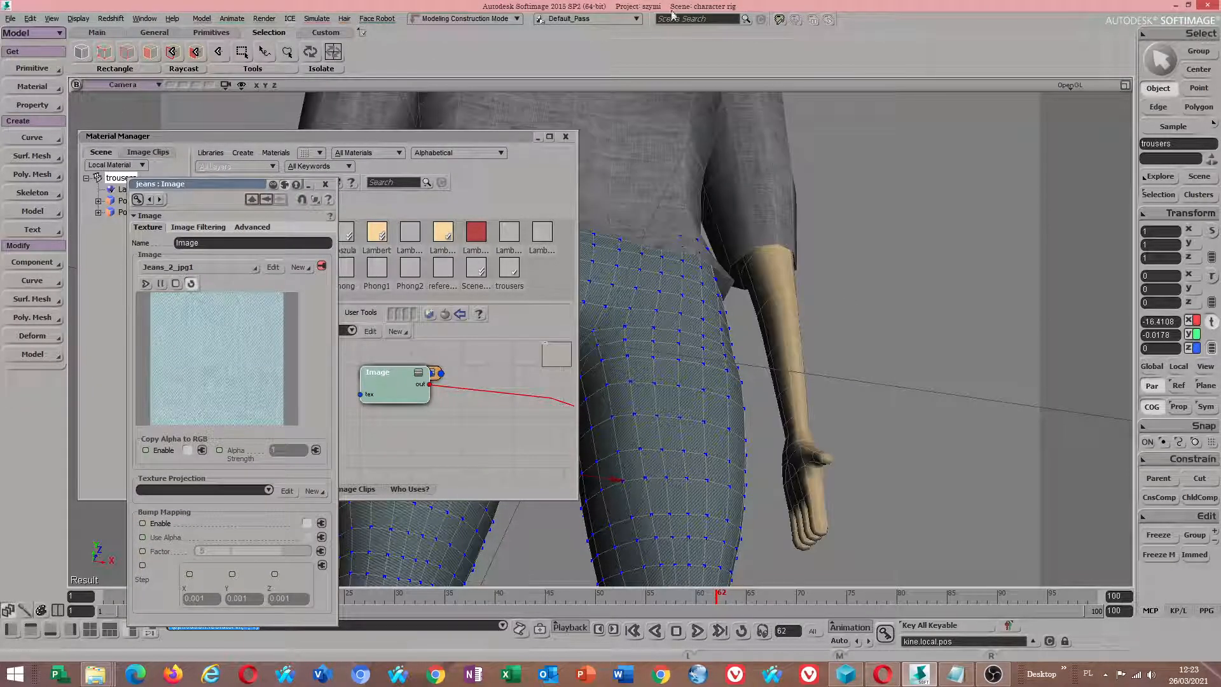
{"action": "left_click", "coordinate": [649, 163]}
{"action": "left_click", "coordinate": [316, 56]}
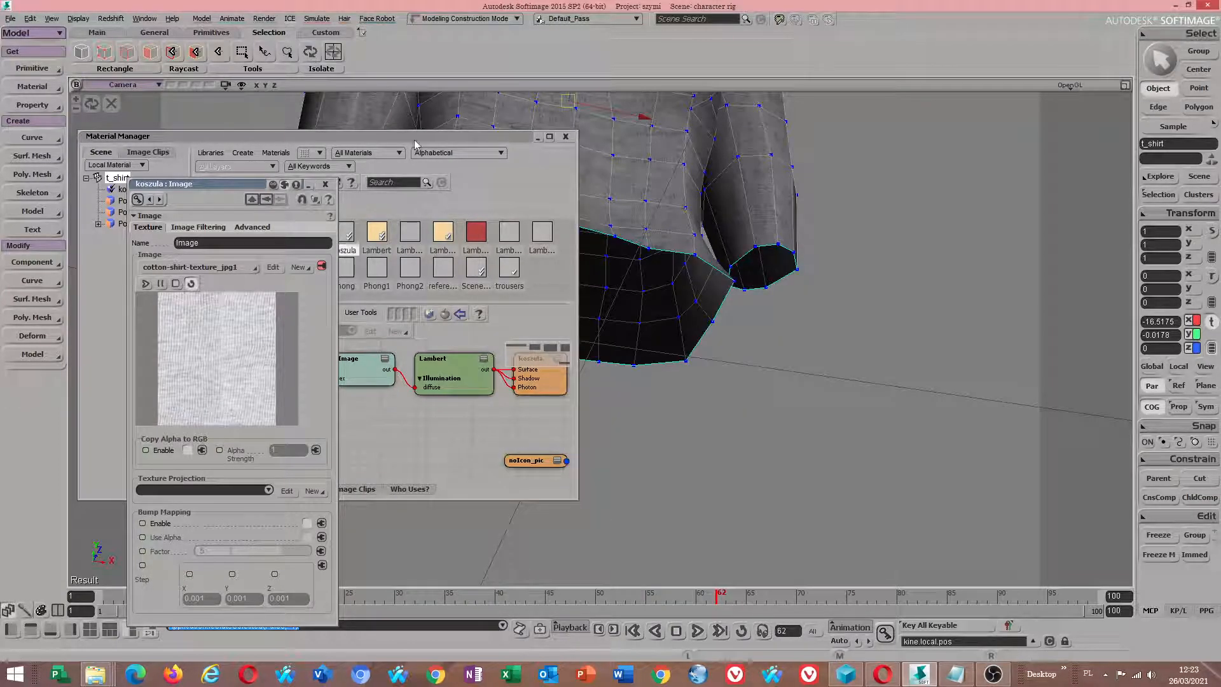
{"action": "left_click", "coordinate": [111, 103]}
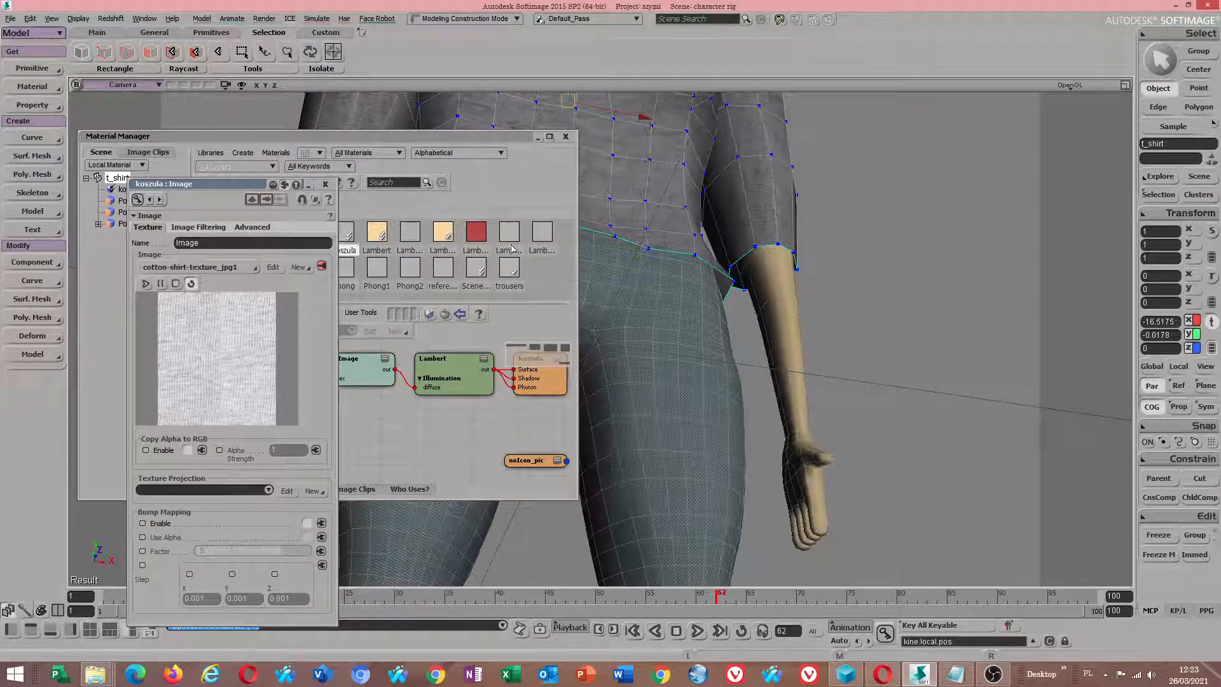
Step: Isolate the trousers mesh in the camera view and frame it
{"action": "left_click", "coordinate": [658, 337]}
{"action": "left_click", "coordinate": [309, 52]}
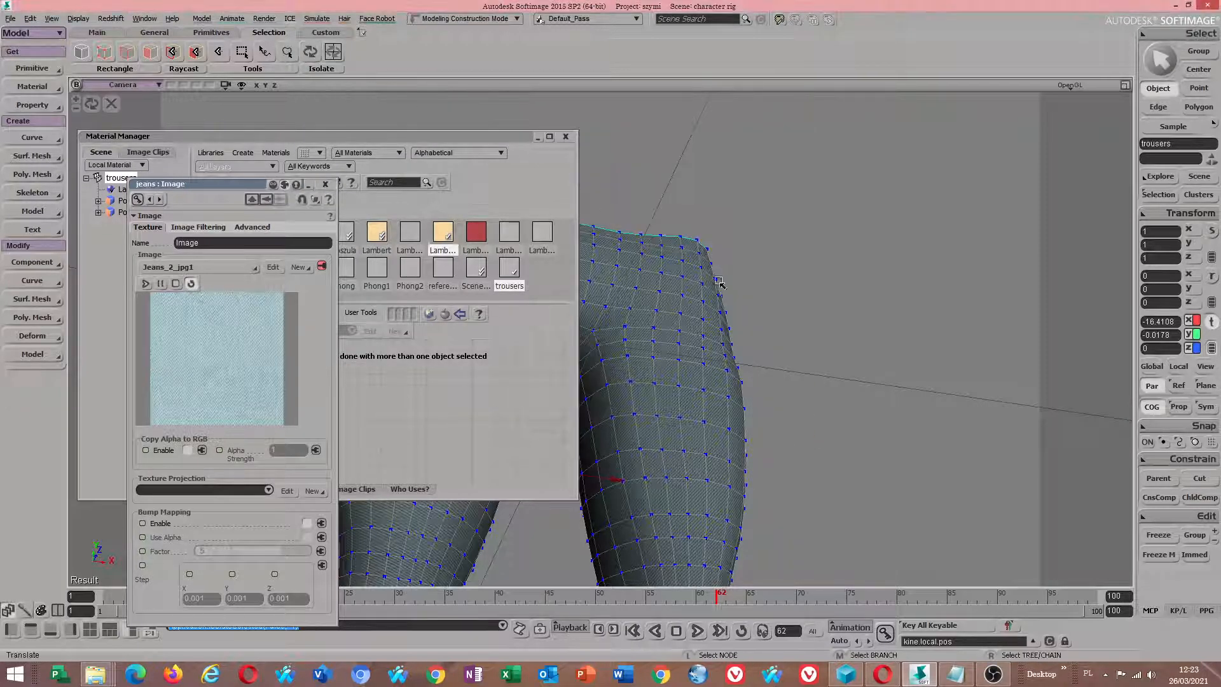
{"action": "key", "text": "f"}
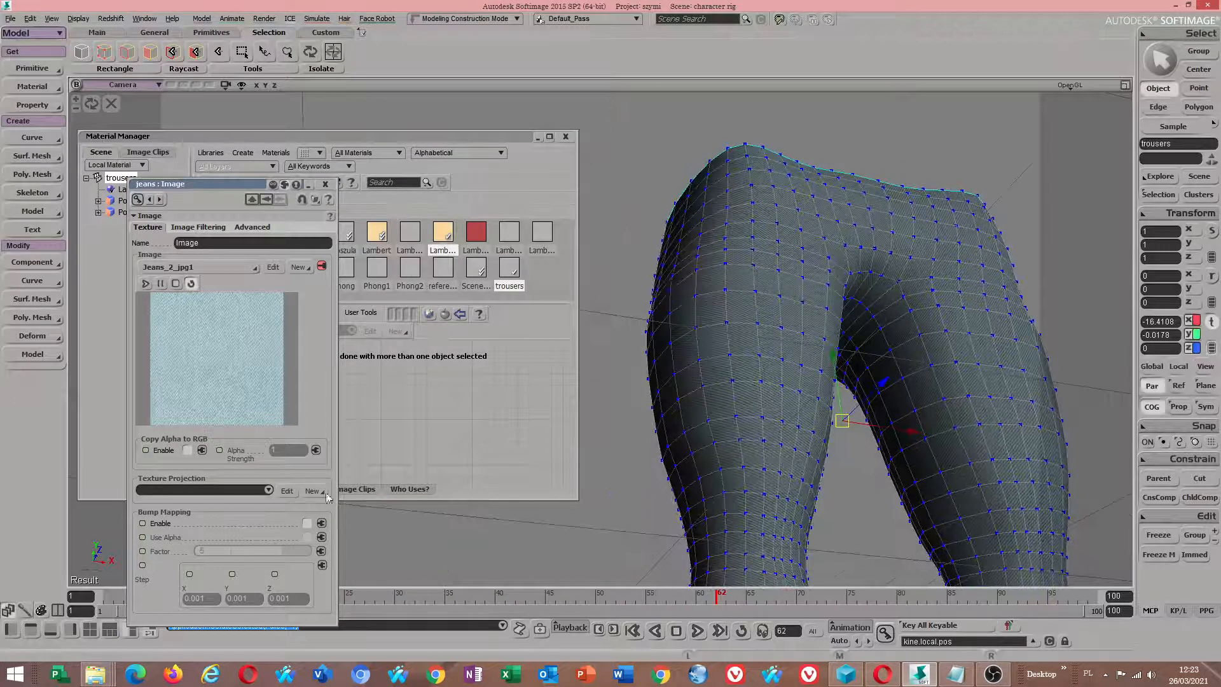
Step: Review the texture projection types available for the jeans image, check the trousers' shape, and close the image properties
{"action": "left_click", "coordinate": [313, 491]}
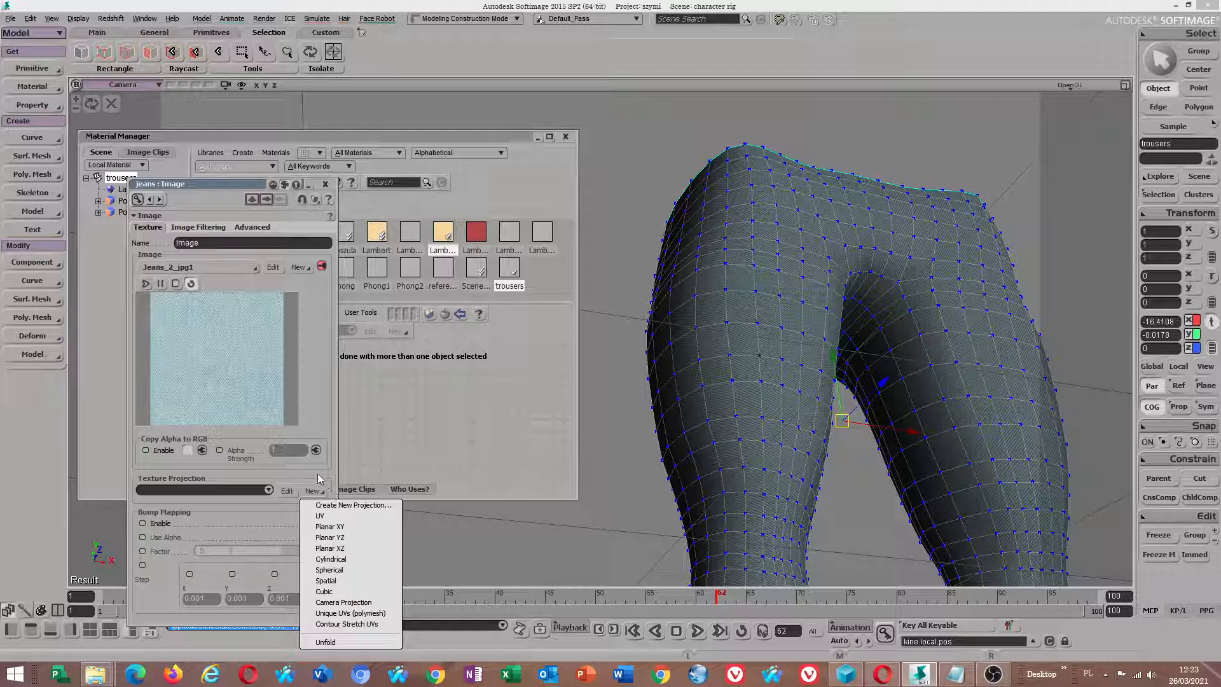
{"action": "key", "text": "s"}
{"action": "left_click_drag", "start_coordinate": [827, 255], "coordinate": [893, 233]}
{"action": "key", "text": "v"}
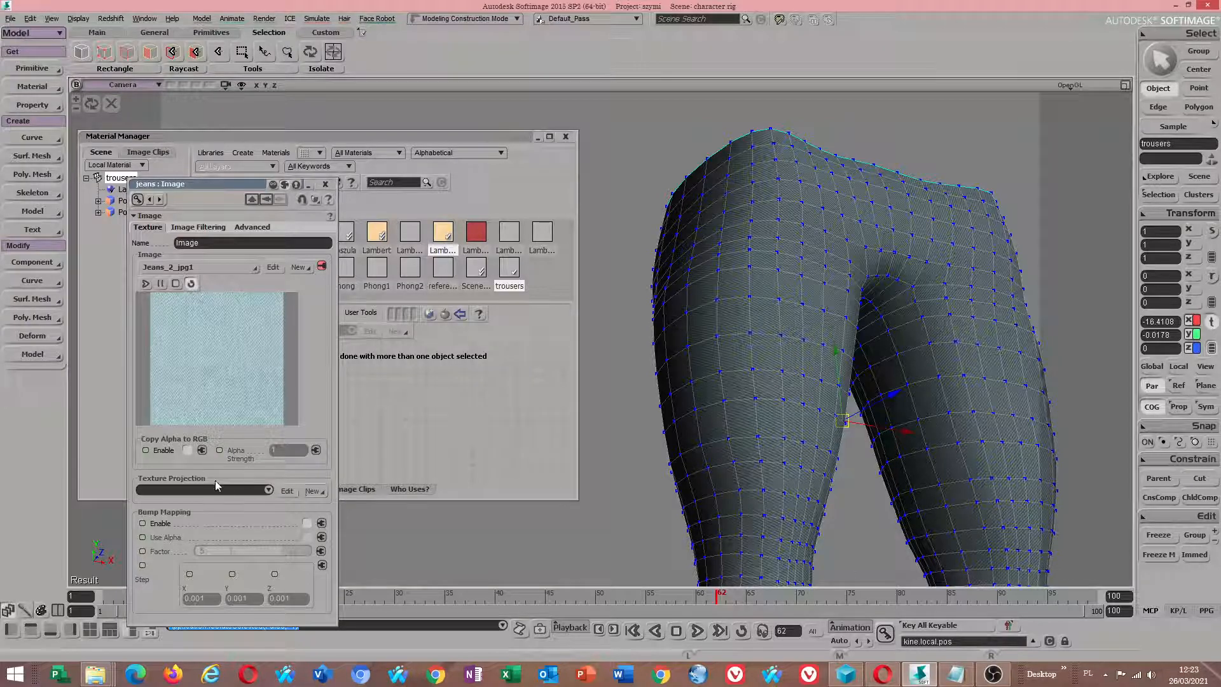
{"action": "key", "text": "s"}
{"action": "left_click_drag", "start_coordinate": [858, 293], "coordinate": [832, 272]}
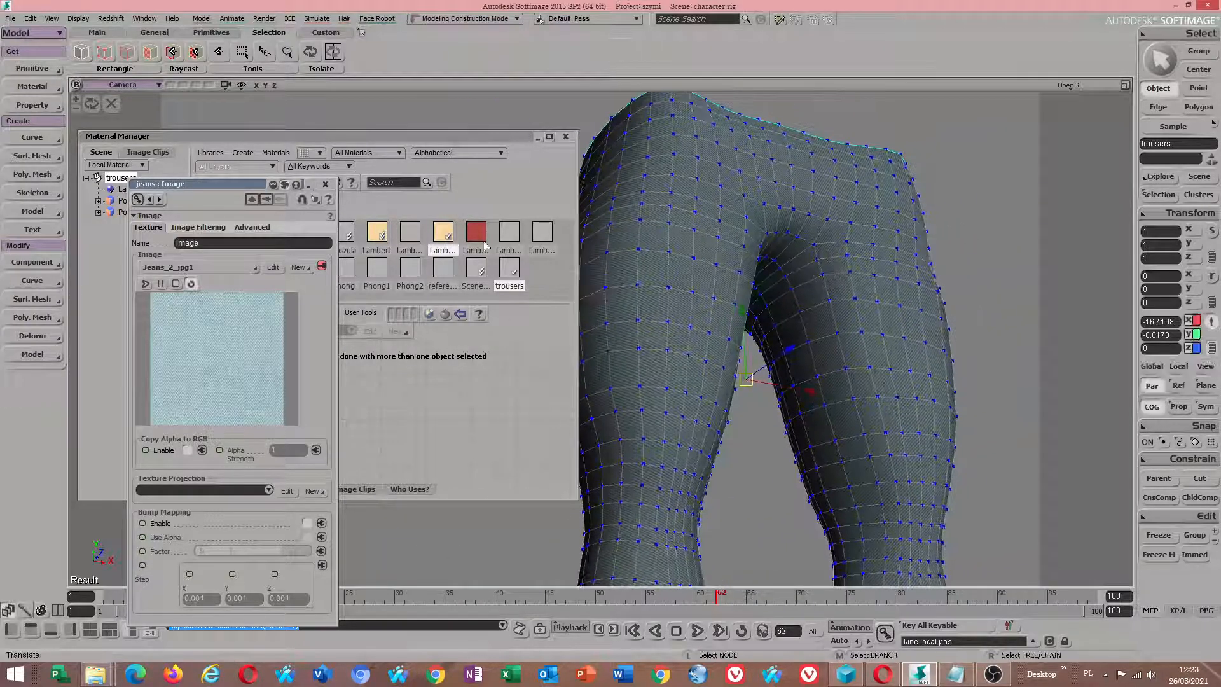
{"action": "left_click", "coordinate": [327, 186]}
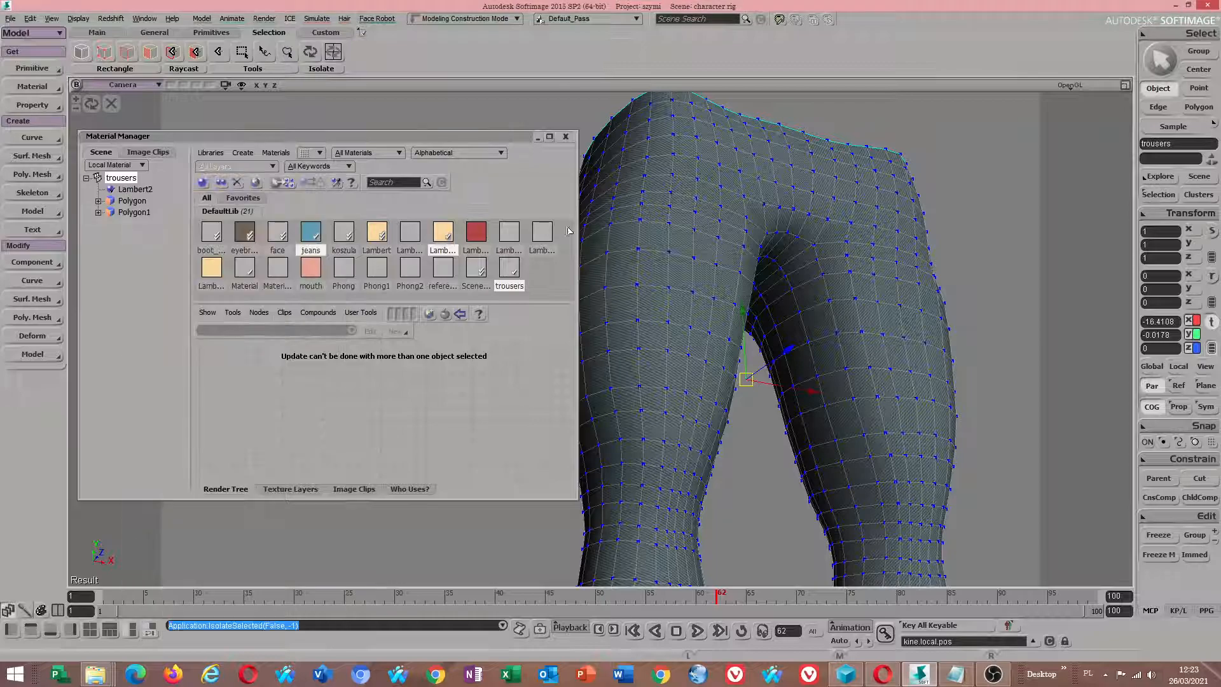
Step: Return to the four-view layout and select the trousers' leg hem, waist border and seam edge loops
{"action": "key", "text": "F12"}
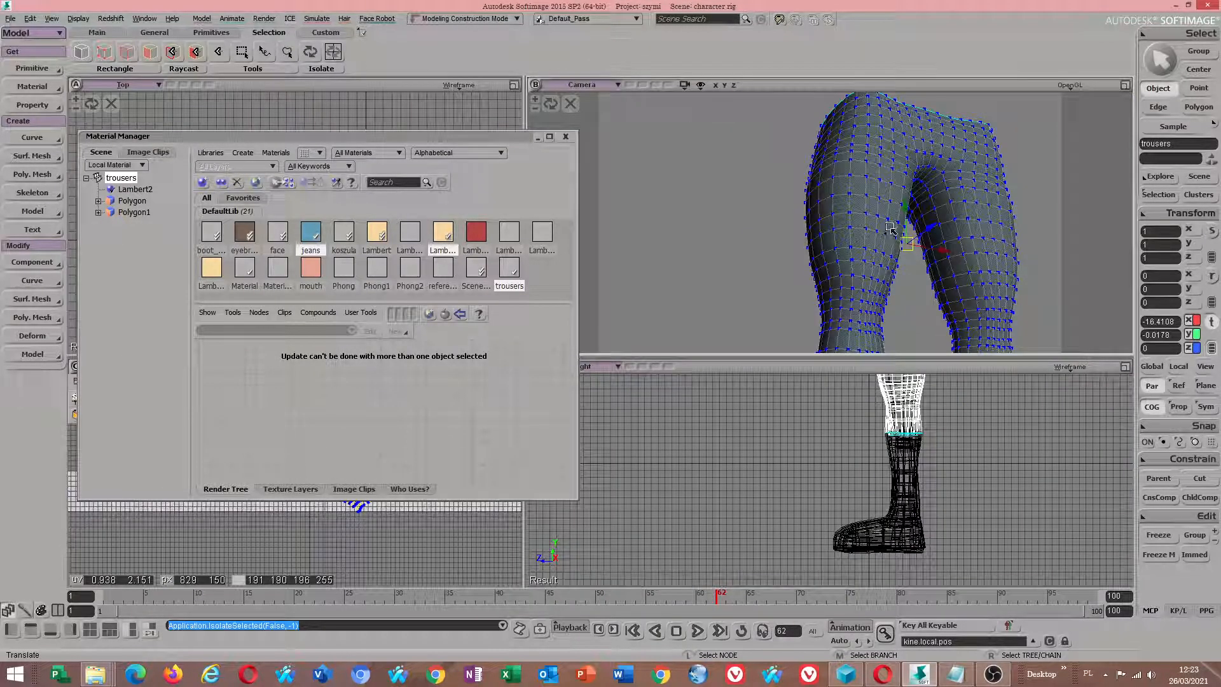
{"action": "key", "text": "m"}
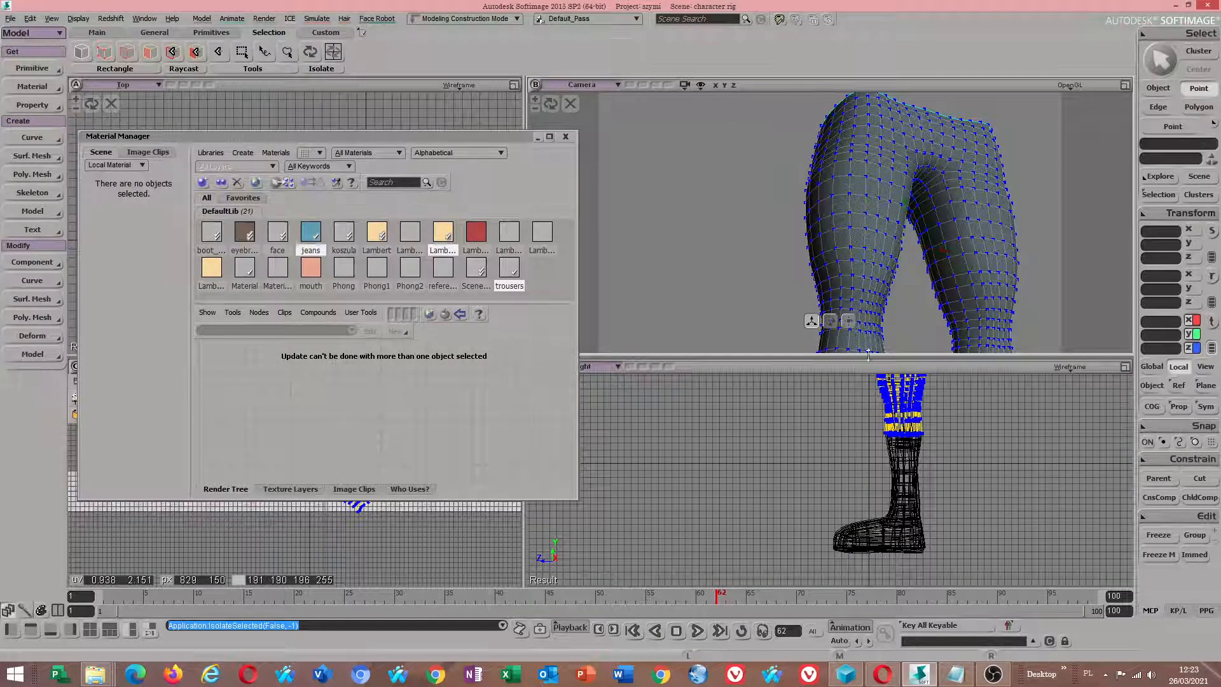
{"action": "middle_click_drag", "start_coordinate": [856, 257], "coordinate": [791, 300]}
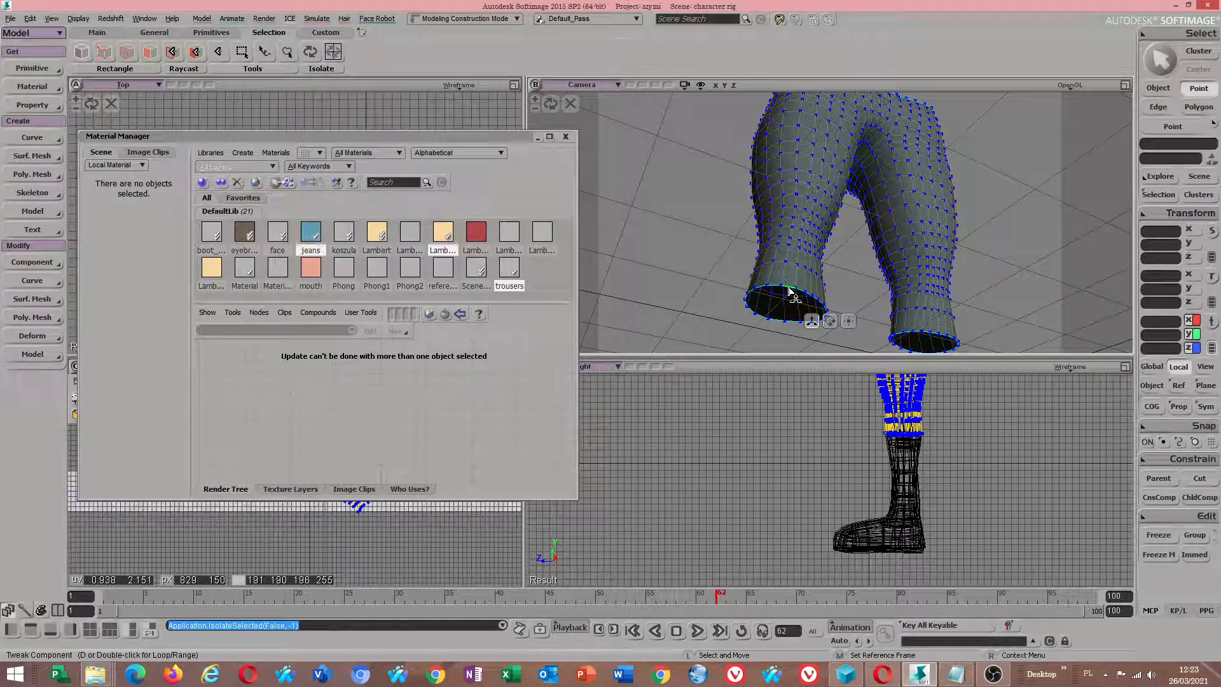
{"action": "double_click", "coordinate": [790, 293]}
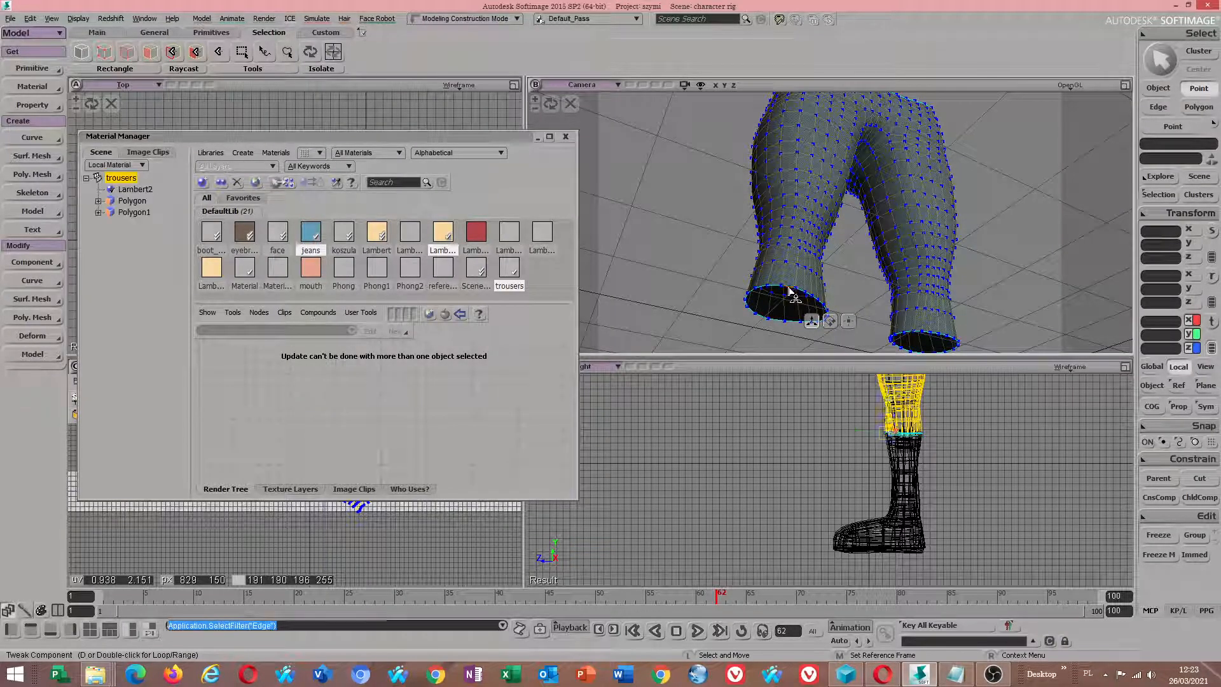
{"action": "double_click", "coordinate": [927, 337], "text": "shift"}
{"action": "middle_click_drag", "start_coordinate": [924, 197], "coordinate": [790, 180]}
{"action": "double_click", "coordinate": [786, 180]}
{"action": "middle_click_drag", "start_coordinate": [818, 250], "coordinate": [849, 214]}
{"action": "double_click", "coordinate": [765, 163], "text": "shift"}
{"action": "scroll", "coordinate": [795, 183], "scroll_direction": "down", "scroll_amount": 3}
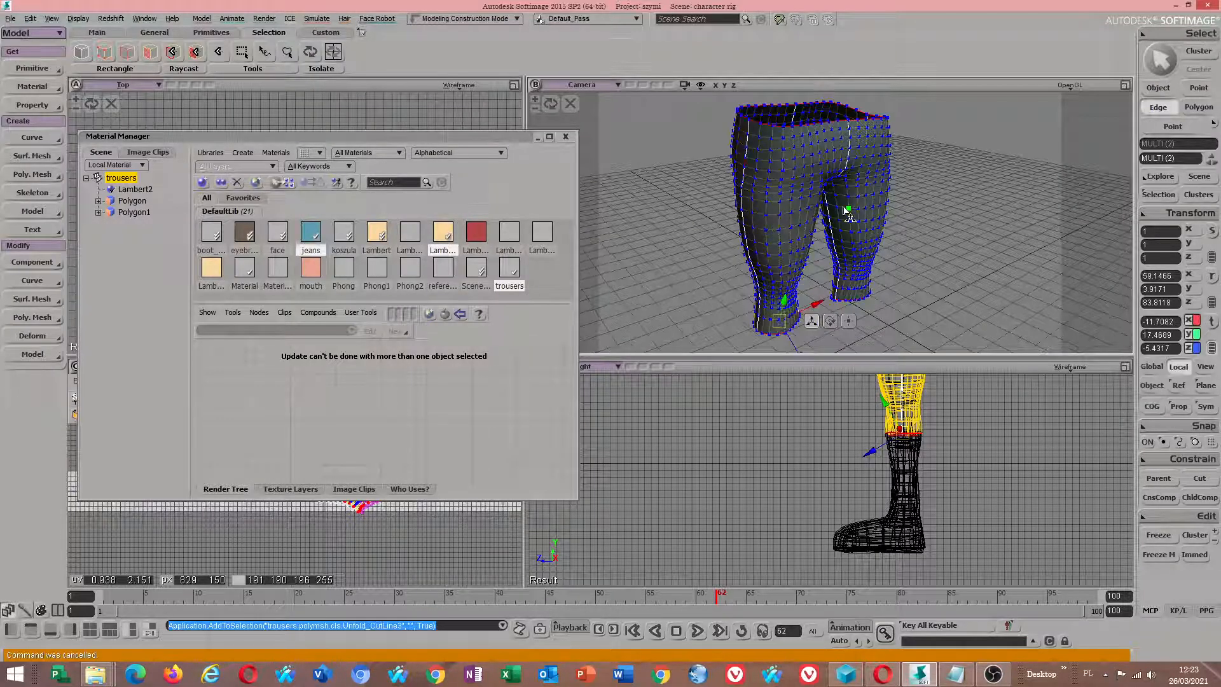
Step: Select Unfold, Unfold1, Unfold2, Unfold3 and UnfoldCutTag under the trousers' Unfold_CutLine3 cluster
{"action": "left_click", "coordinate": [1154, 194]}
{"action": "left_click", "coordinate": [1000, 460]}
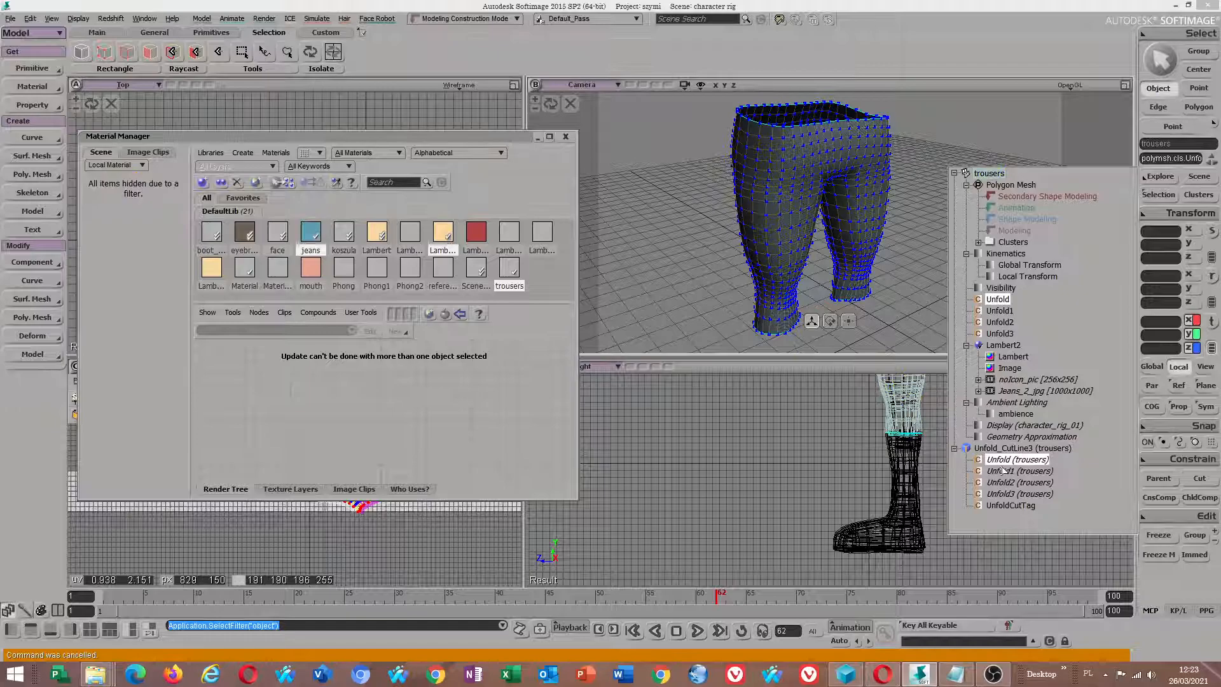
{"action": "left_click", "coordinate": [1003, 471], "text": "ctrl"}
{"action": "left_click", "coordinate": [1005, 482], "text": "ctrl"}
{"action": "left_click", "coordinate": [1007, 494], "text": "ctrl"}
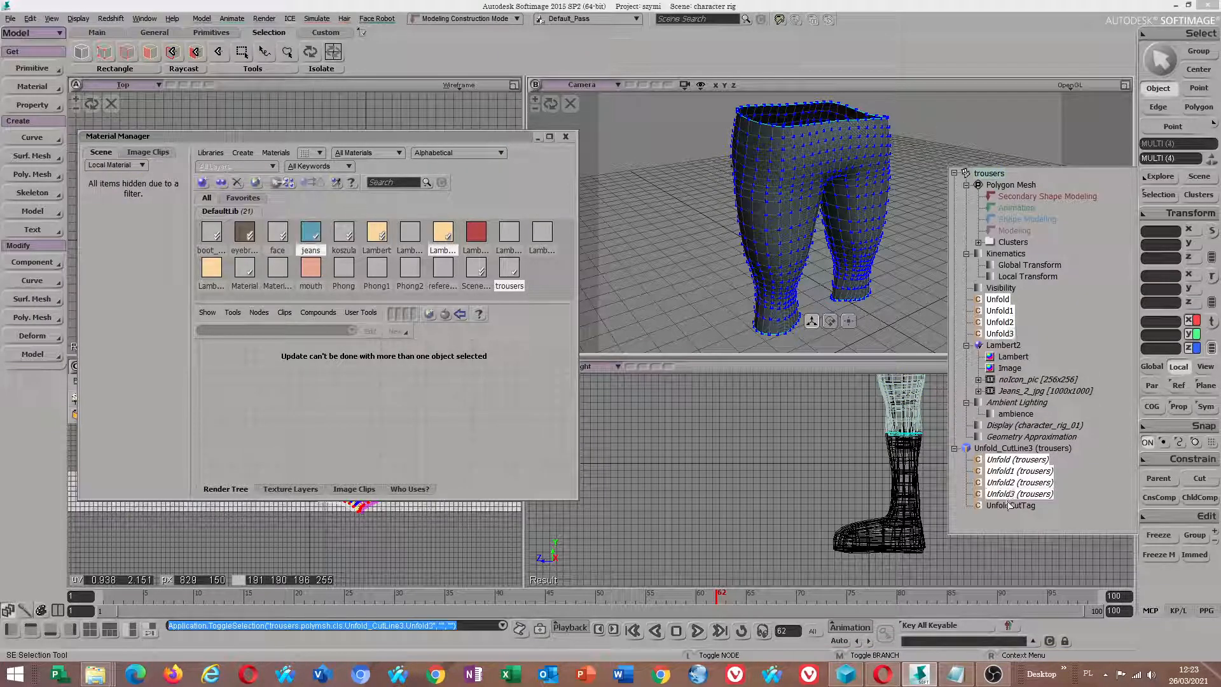
{"action": "left_click", "coordinate": [1007, 506], "text": "ctrl"}
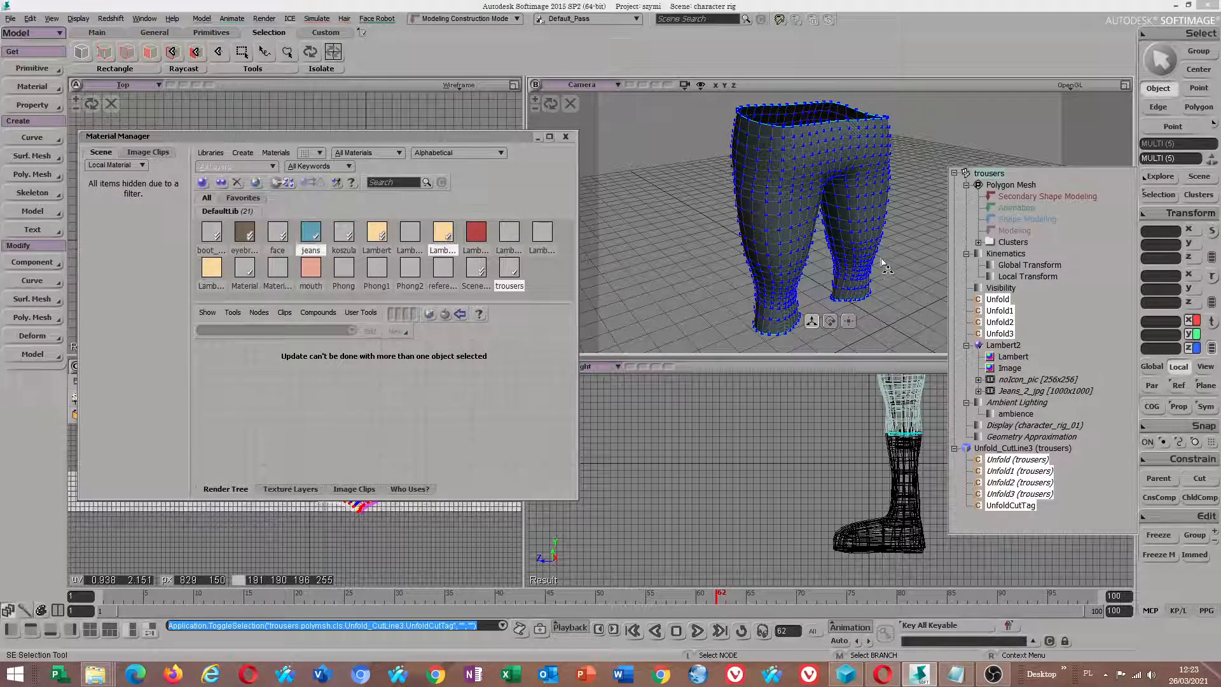
Step: Select the Unfold3 projection property in the trousers' object hierarchy
{"action": "scroll", "coordinate": [883, 265], "scroll_direction": "up", "scroll_amount": 5}
{"action": "scroll", "coordinate": [886, 259], "scroll_direction": "down", "scroll_amount": 4}
{"action": "key", "text": "m"}
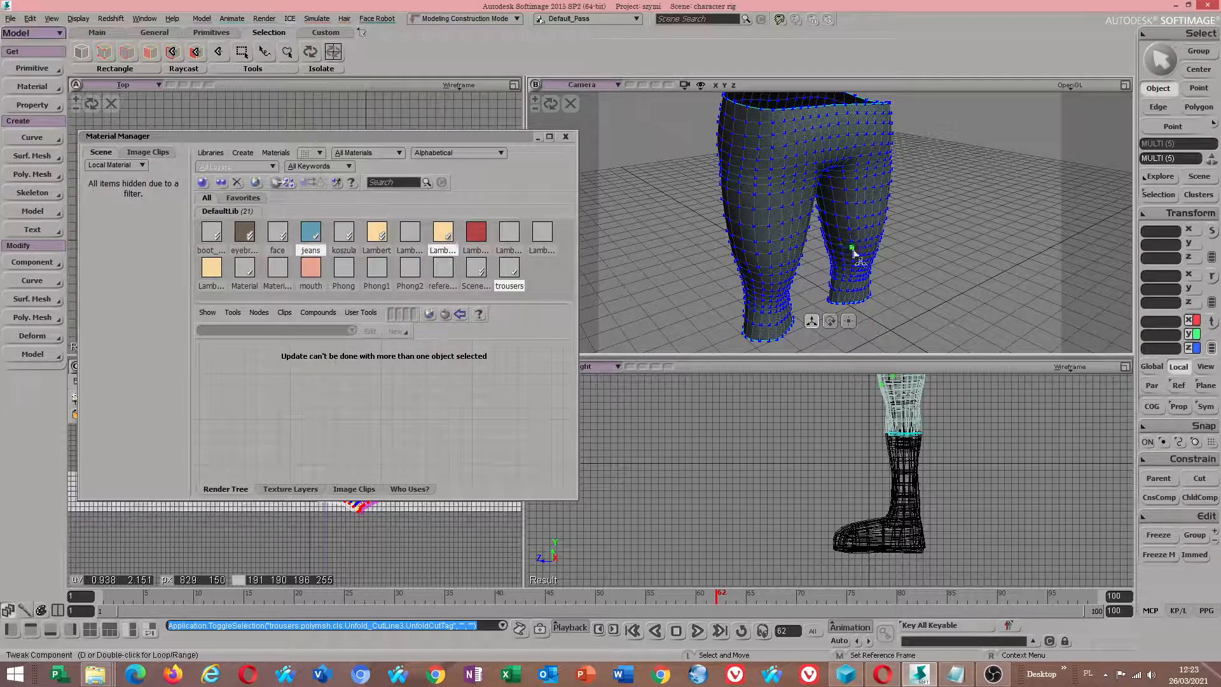
{"action": "key", "text": "t"}
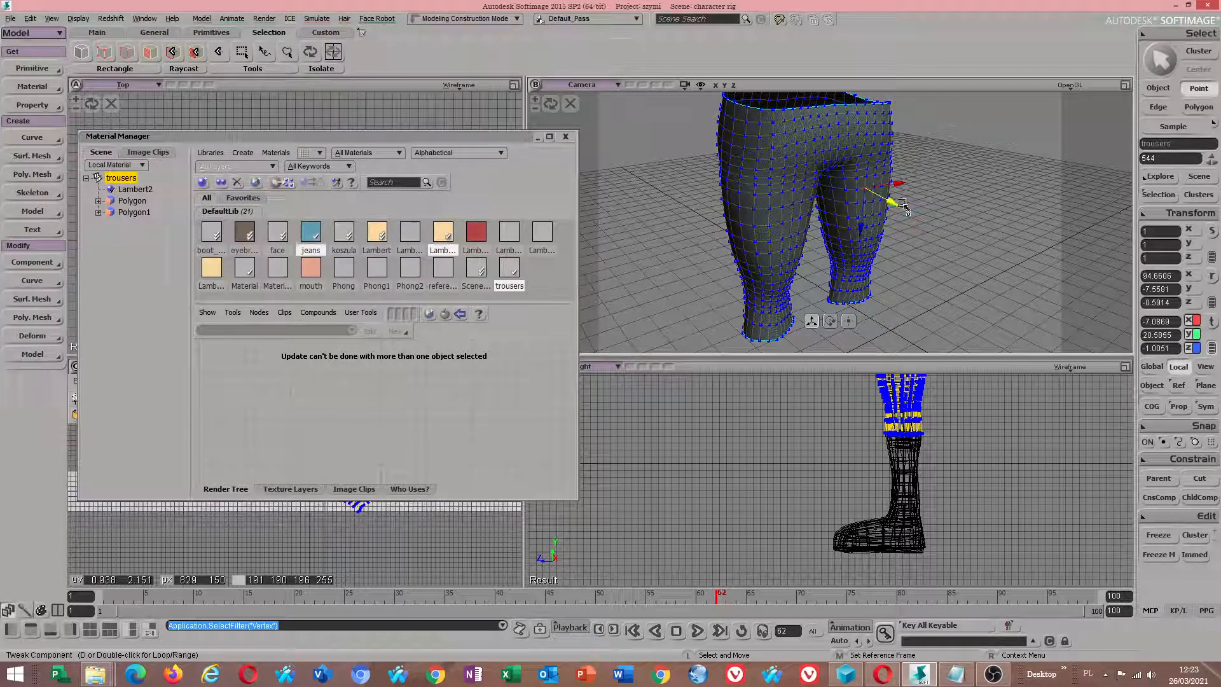
{"action": "left_click", "coordinate": [1158, 195]}
{"action": "left_click", "coordinate": [1000, 334]}
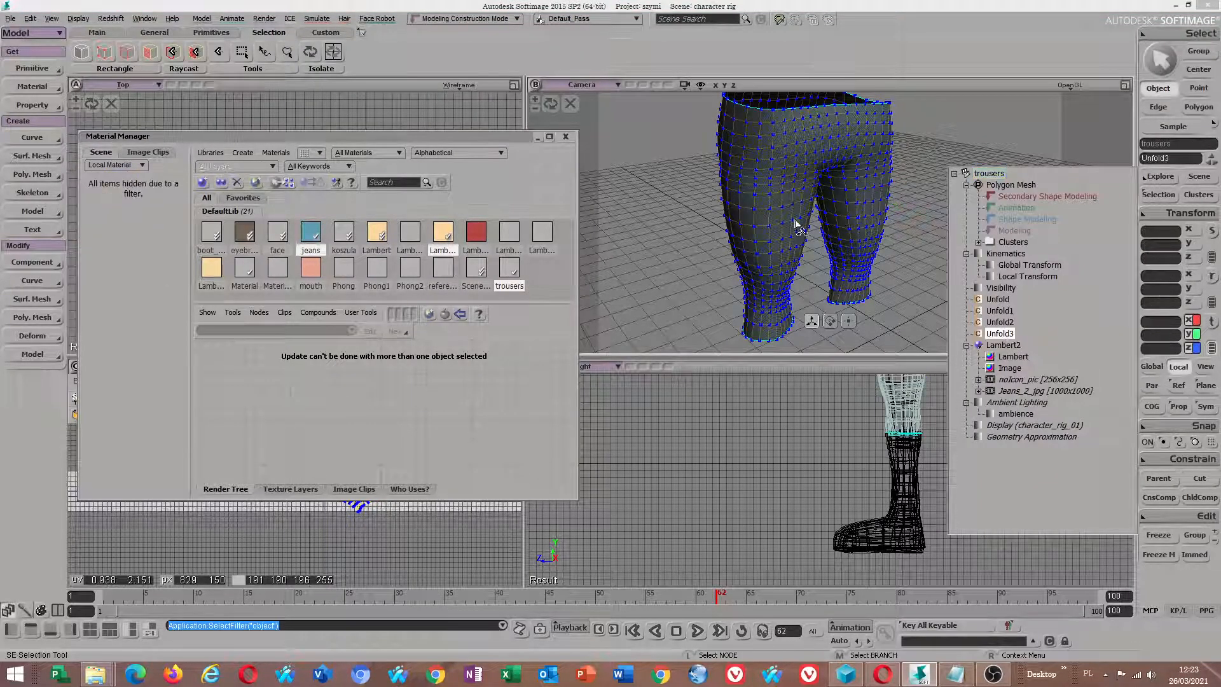
{"action": "key", "text": "m"}
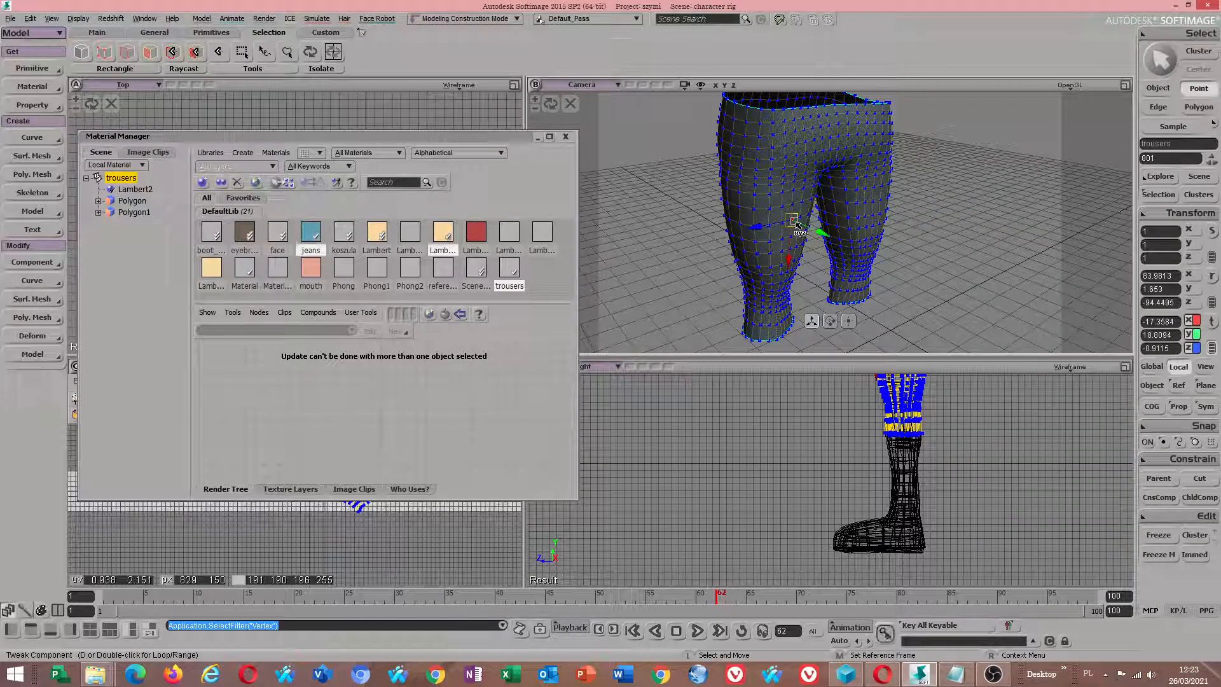
Step: Select the trousers' waist border edge loop, then the Unfold2 projection property in the trousers' hierarchy
{"action": "left_click", "coordinate": [770, 112]}
{"action": "double_click", "coordinate": [764, 112]}
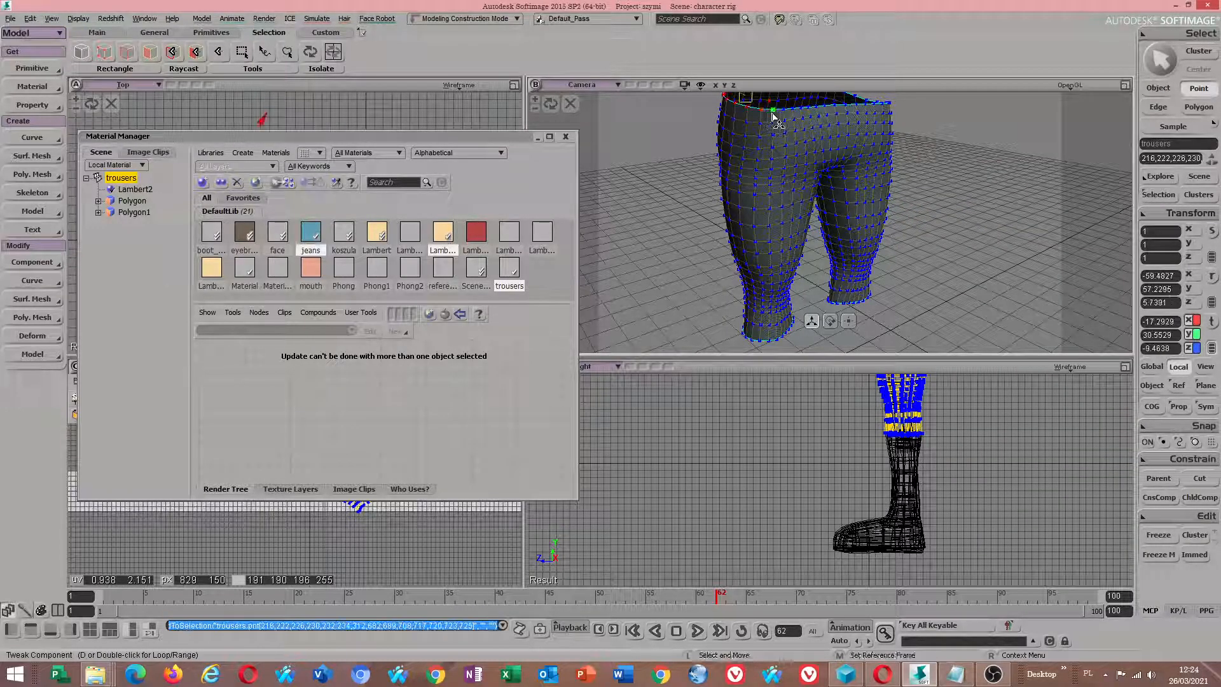
{"action": "left_click", "coordinate": [772, 113]}
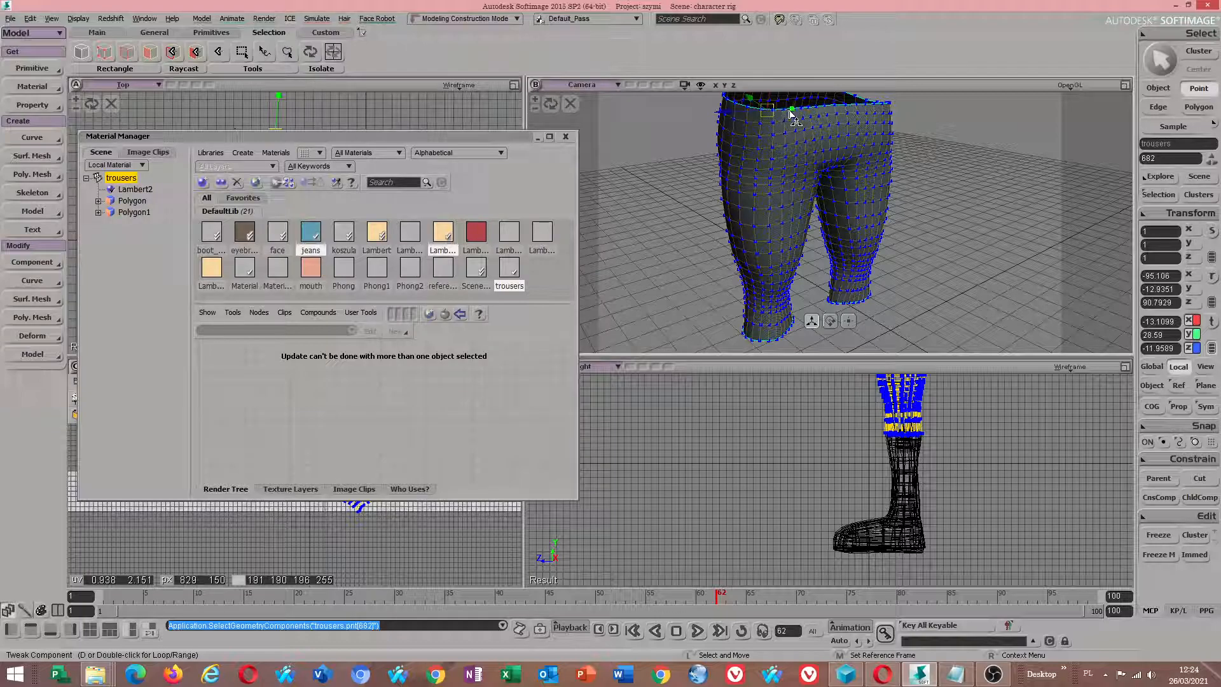
{"action": "scroll", "coordinate": [763, 127], "scroll_direction": "up", "scroll_amount": 5}
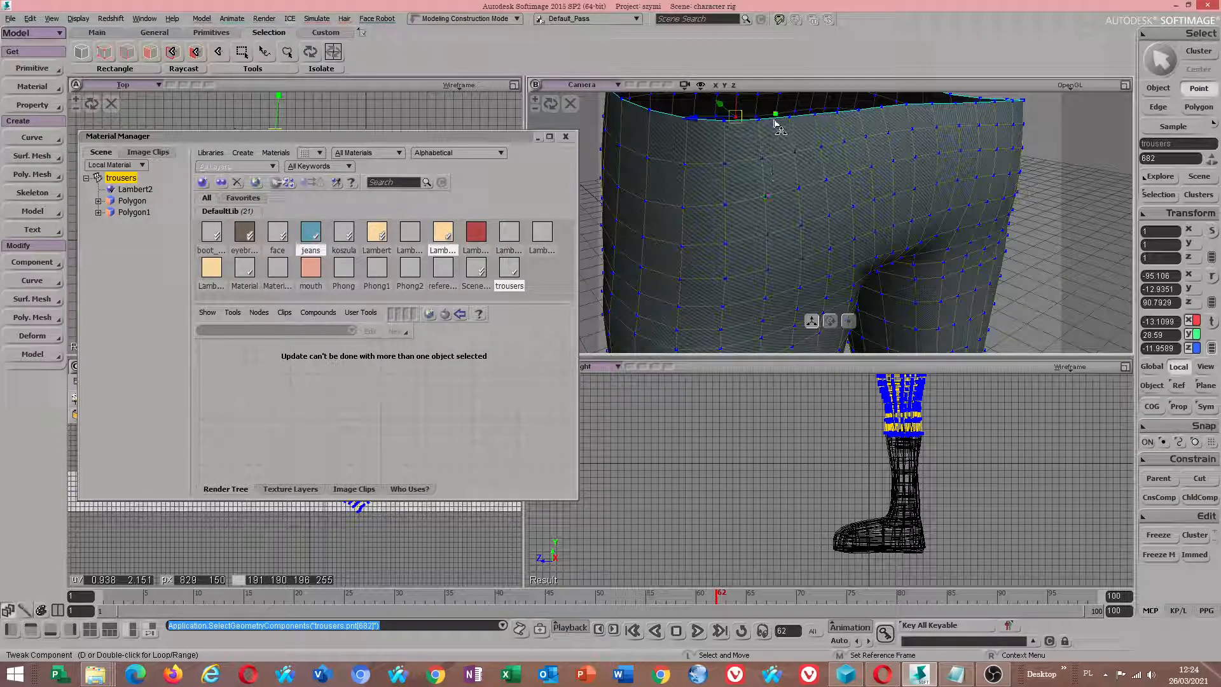
{"action": "key", "text": "e"}
{"action": "double_click", "coordinate": [771, 121]}
{"action": "scroll", "coordinate": [797, 226], "scroll_direction": "down", "scroll_amount": 5}
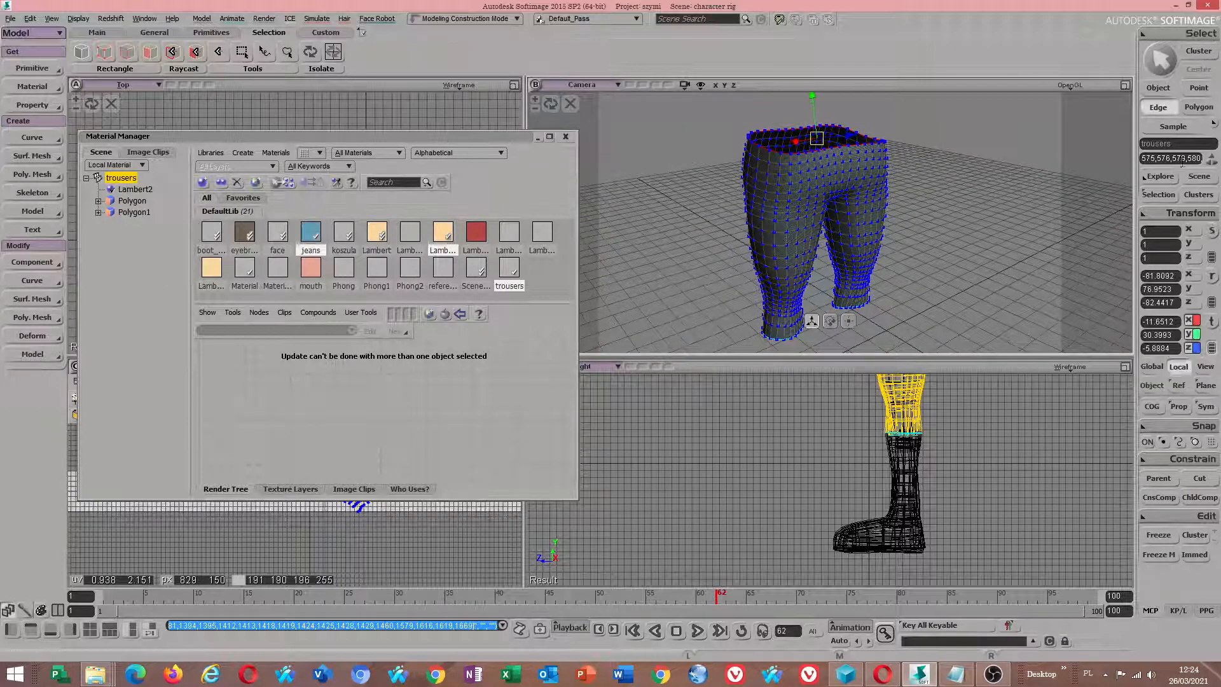
{"action": "left_click", "coordinate": [1157, 195]}
{"action": "left_click", "coordinate": [1000, 321]}
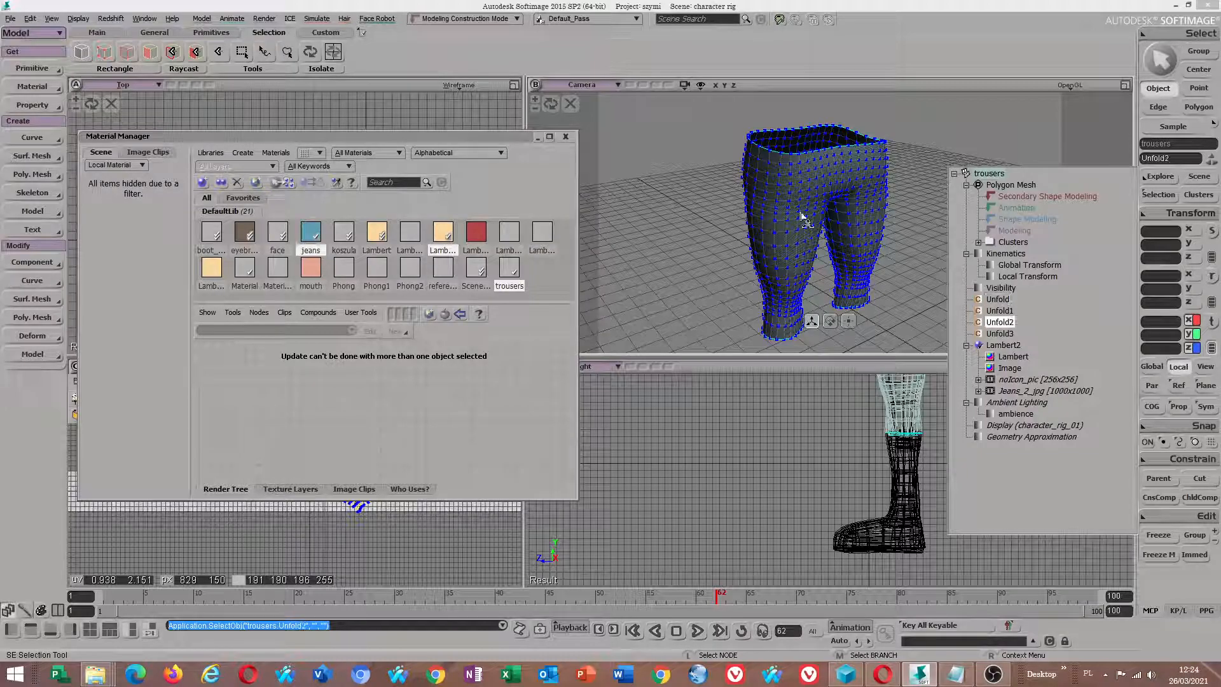
Step: Delete the shared jeans material from DefaultLib and confirm the deletion
{"action": "key", "text": "m"}
{"action": "left_click", "coordinate": [307, 237]}
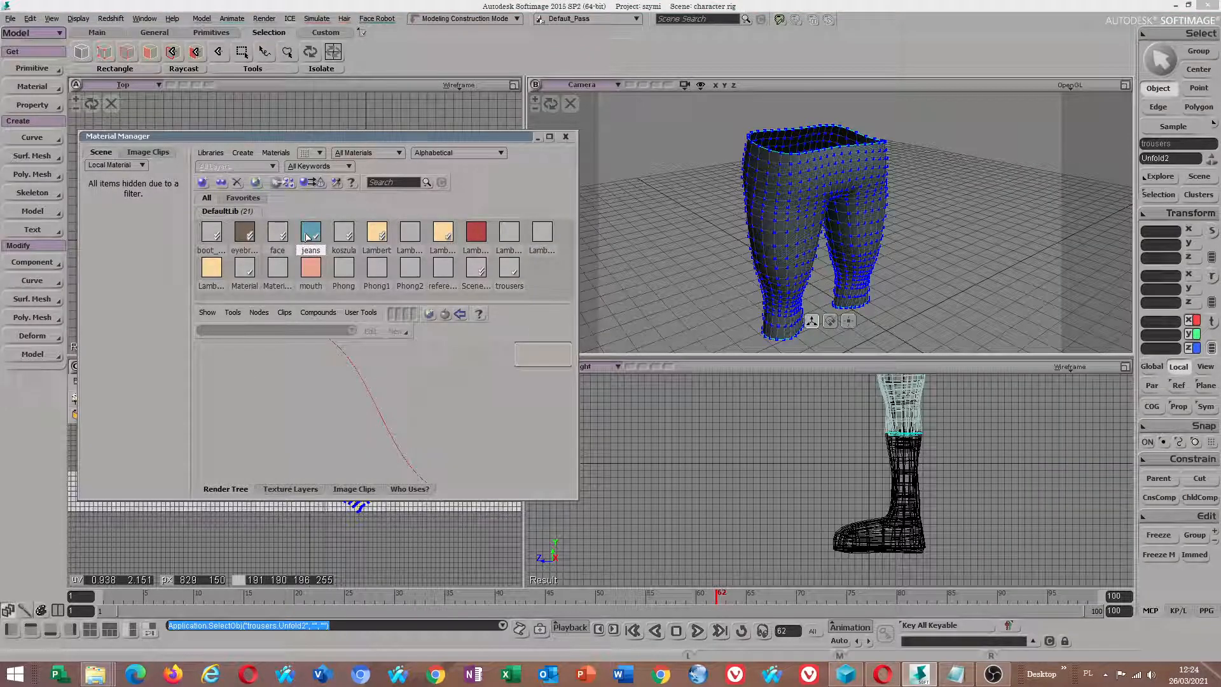
{"action": "right_click", "coordinate": [307, 237]}
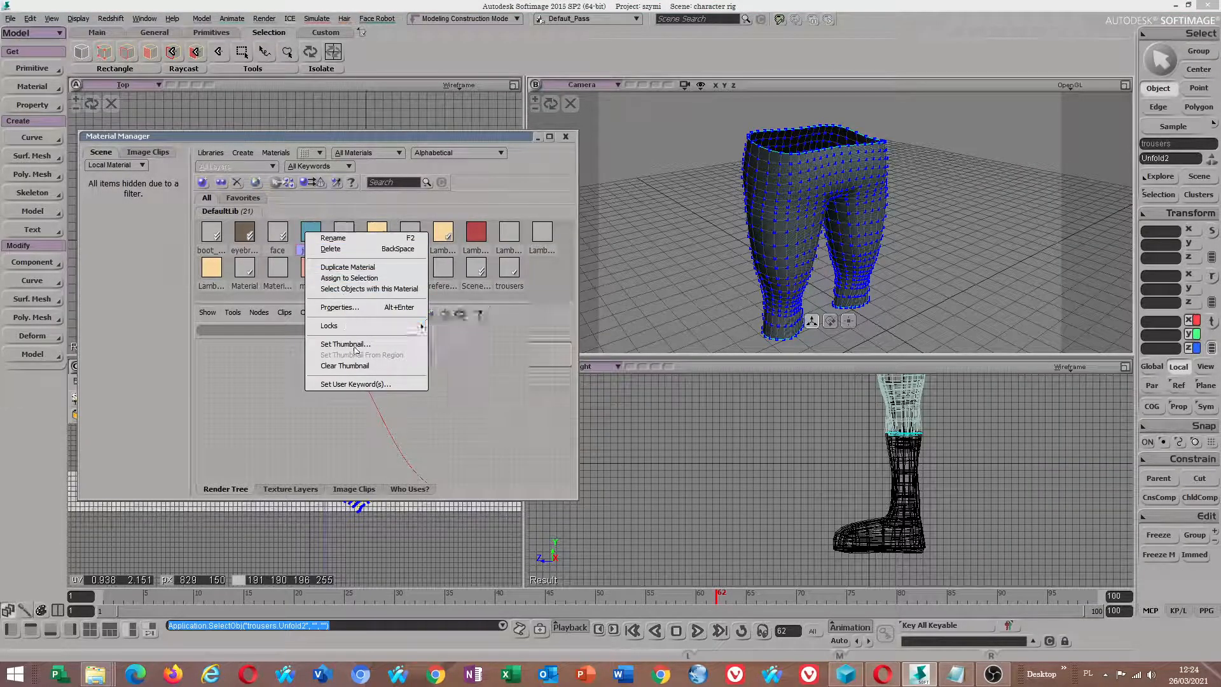
{"action": "left_click", "coordinate": [343, 250]}
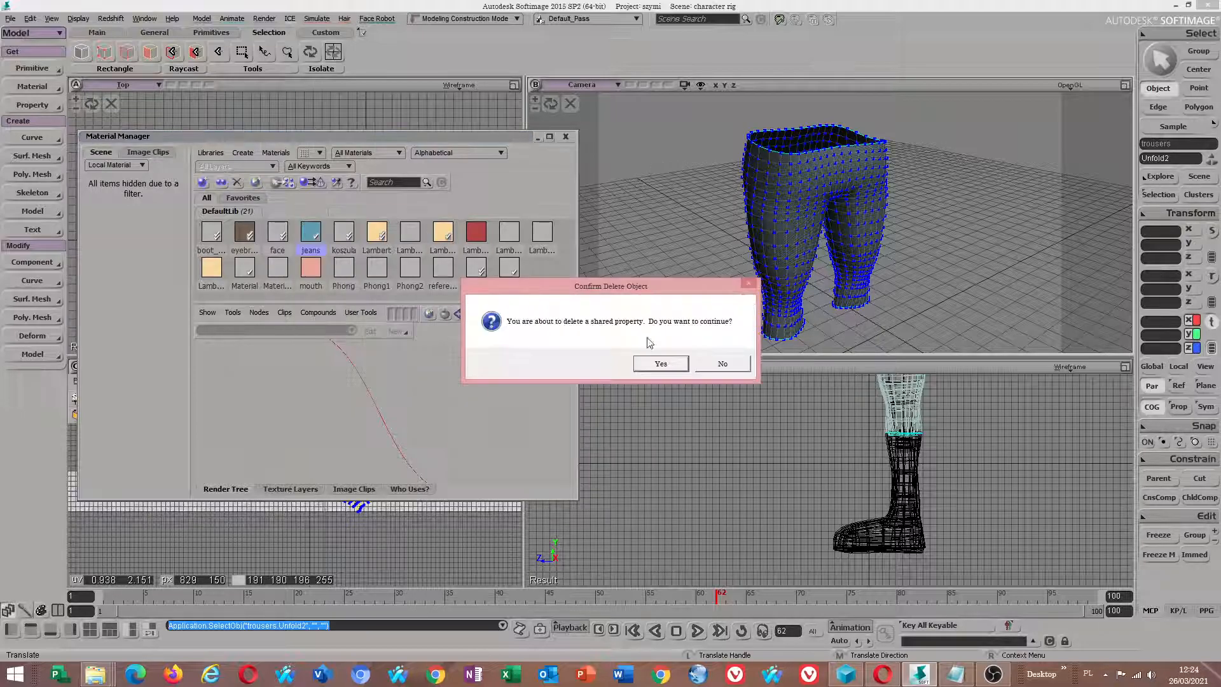
{"action": "left_click", "coordinate": [651, 359]}
Step: Select the trousers object, create a new Lambert material and assign it to the trousers
{"action": "scroll", "coordinate": [806, 243], "scroll_direction": "up", "scroll_amount": 3}
{"action": "key", "text": "s"}
{"action": "mouse_move", "coordinate": [805, 242]}
{"action": "left_mouse_down"}
{"action": "mouse_move", "coordinate": [807, 261]}
{"action": "mouse_move", "coordinate": [803, 216]}
{"action": "mouse_move", "coordinate": [792, 224]}
{"action": "left_mouse_up"}
{"action": "left_click", "coordinate": [768, 174]}
{"action": "key", "text": "s"}
{"action": "key", "text": "v"}
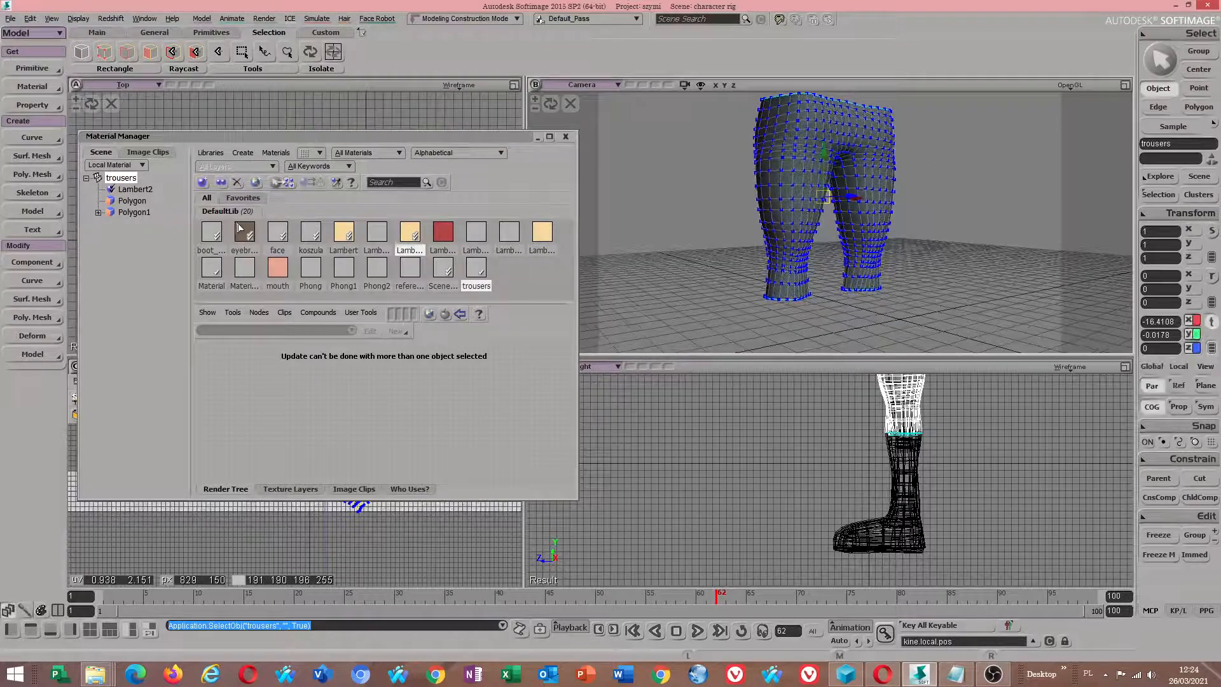
{"action": "left_click", "coordinate": [243, 152]}
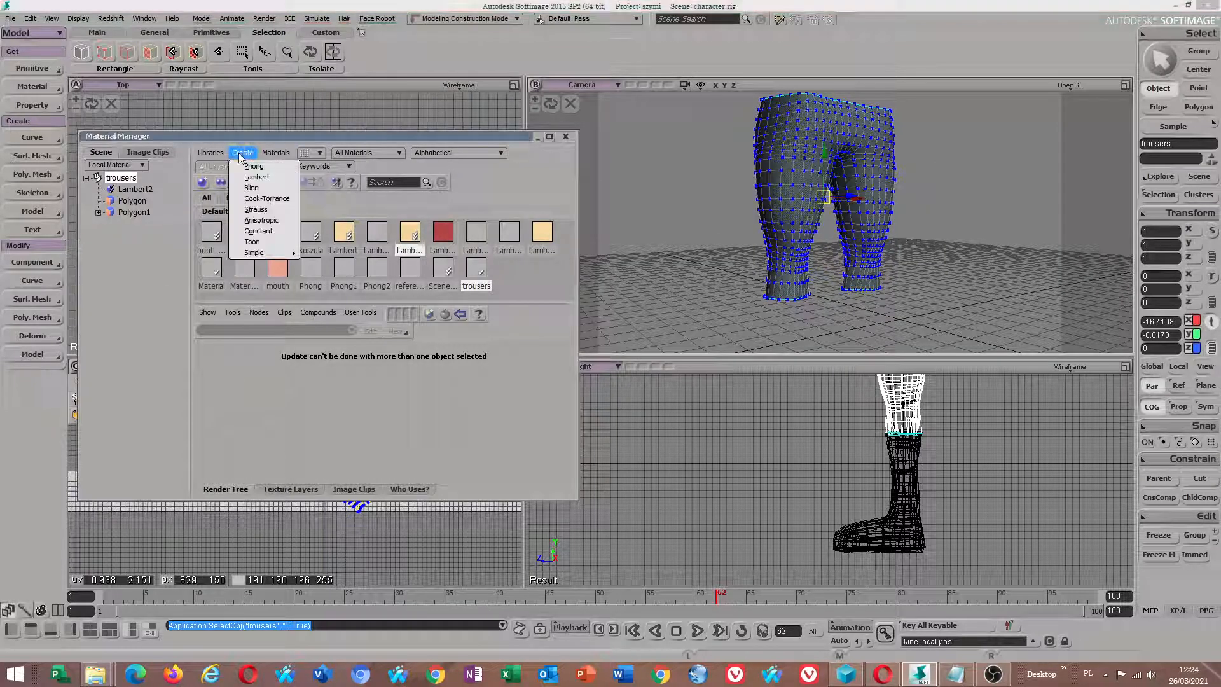
{"action": "left_click", "coordinate": [255, 174]}
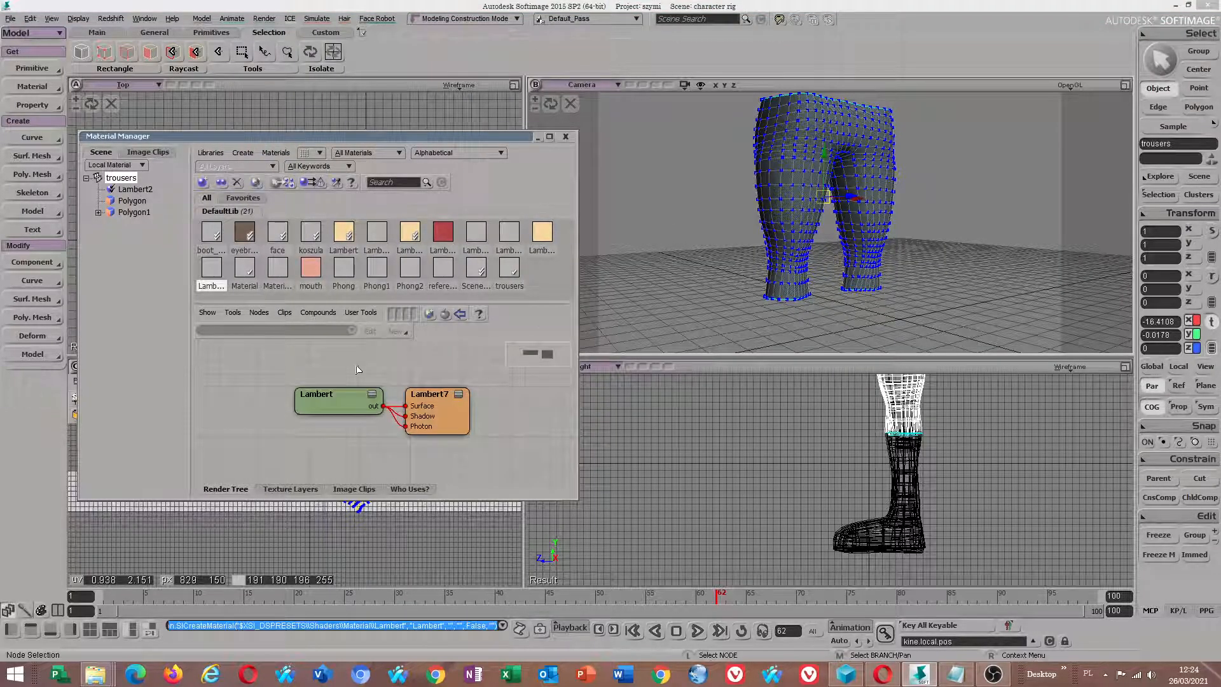
{"action": "left_click", "coordinate": [306, 183]}
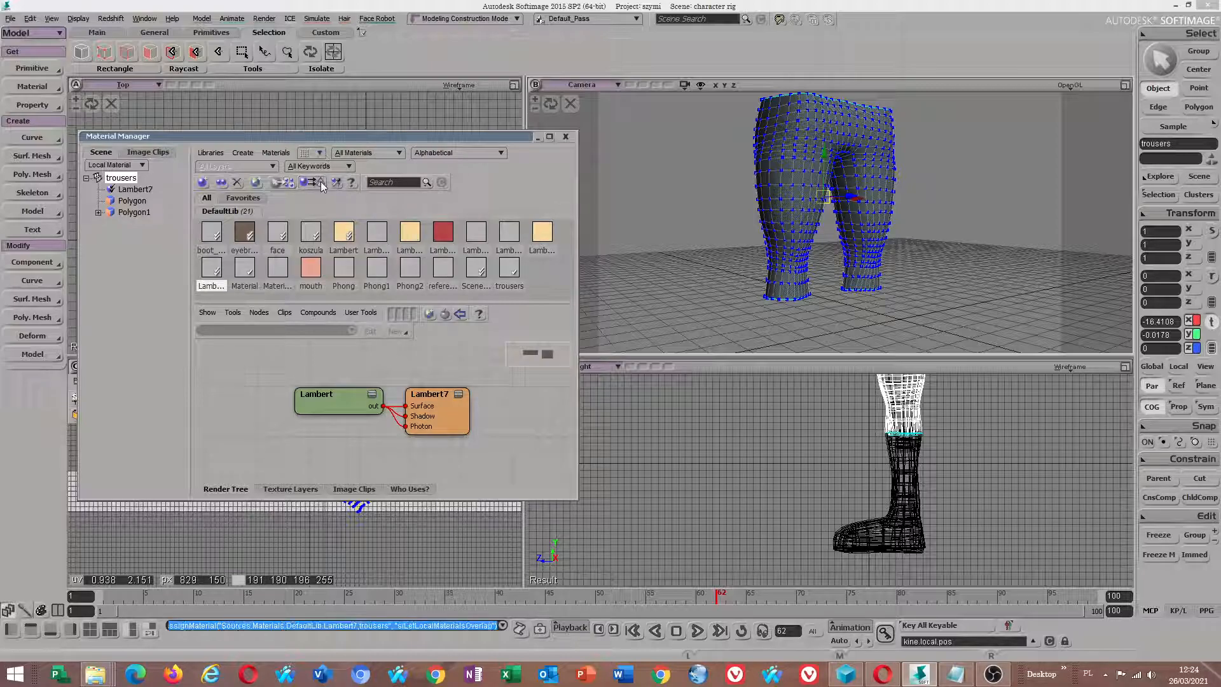
Step: Delete the old trousers material from DefaultLib
{"action": "left_click", "coordinate": [776, 183]}
{"action": "left_click_drag", "start_coordinate": [776, 183], "coordinate": [773, 212]}
{"action": "middle_click_drag", "start_coordinate": [774, 212], "coordinate": [753, 213]}
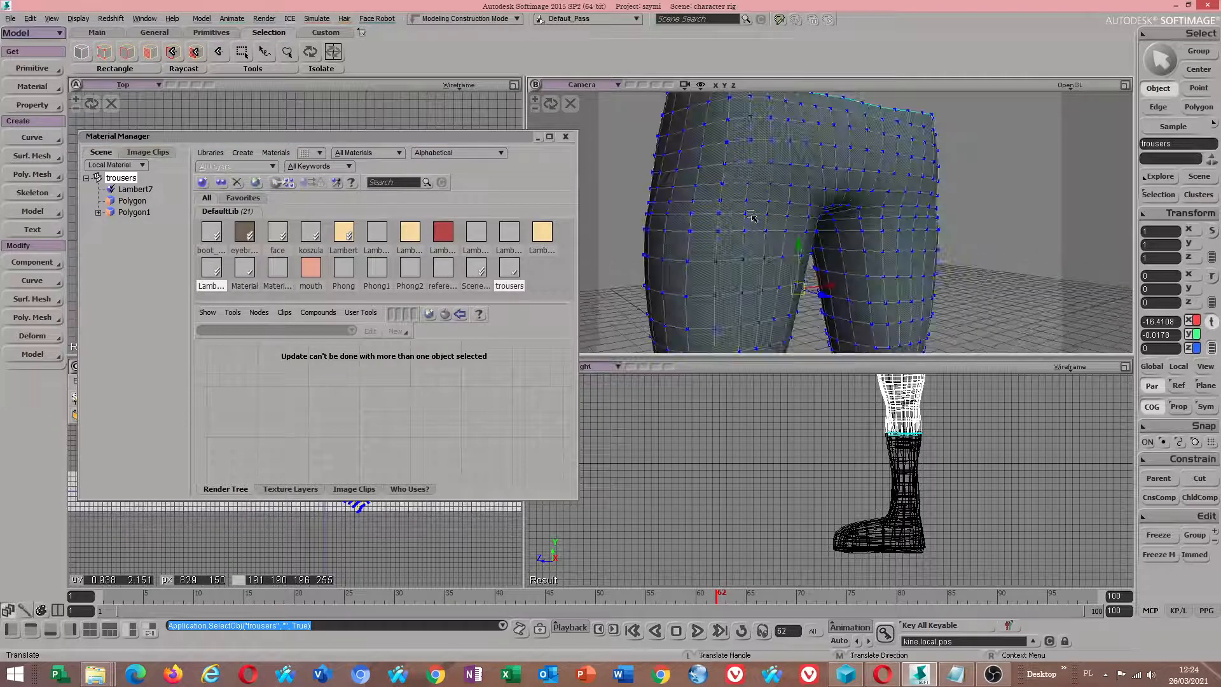
{"action": "left_click", "coordinate": [513, 291]}
{"action": "key", "text": "Delete"}
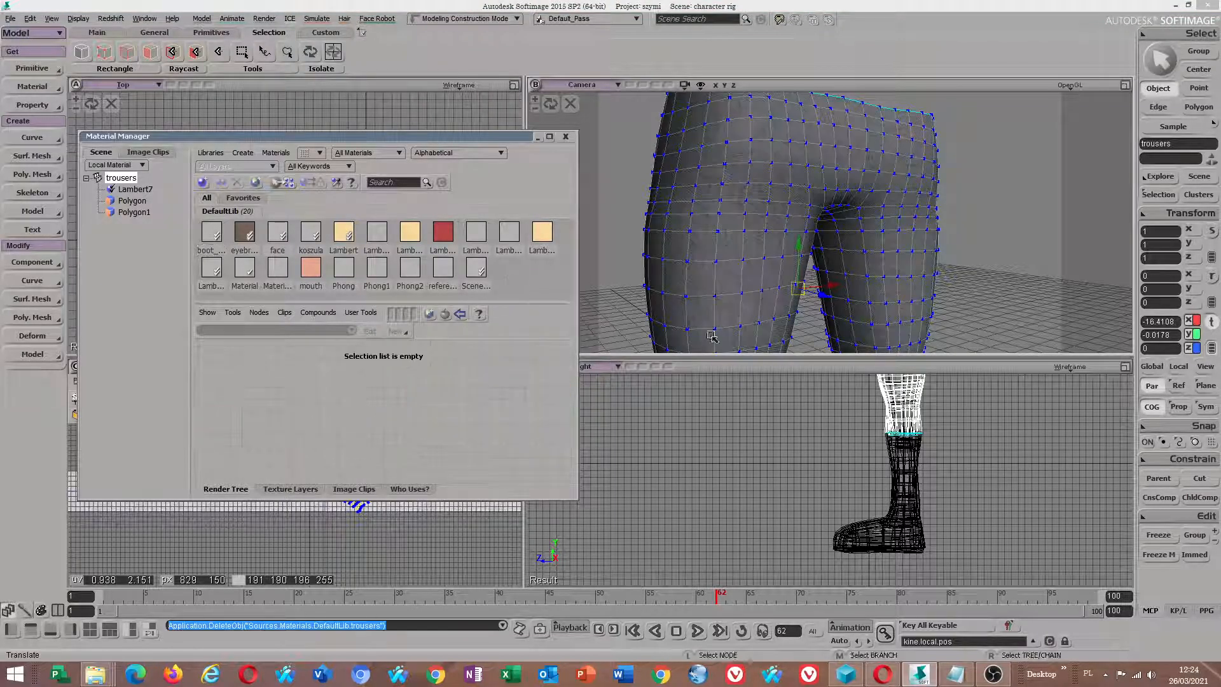
Step: Check the new Lambert material's illumination properties and assign the material to the trousers again
{"action": "left_click", "coordinate": [693, 265]}
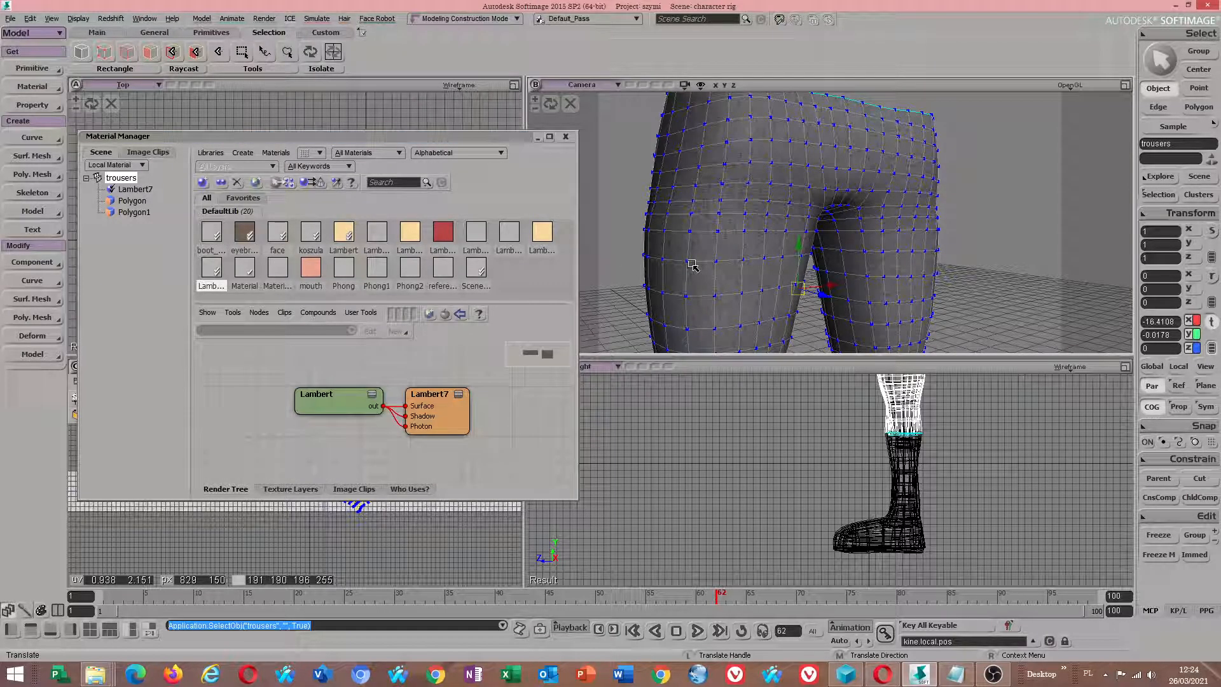
{"action": "double_click", "coordinate": [210, 278]}
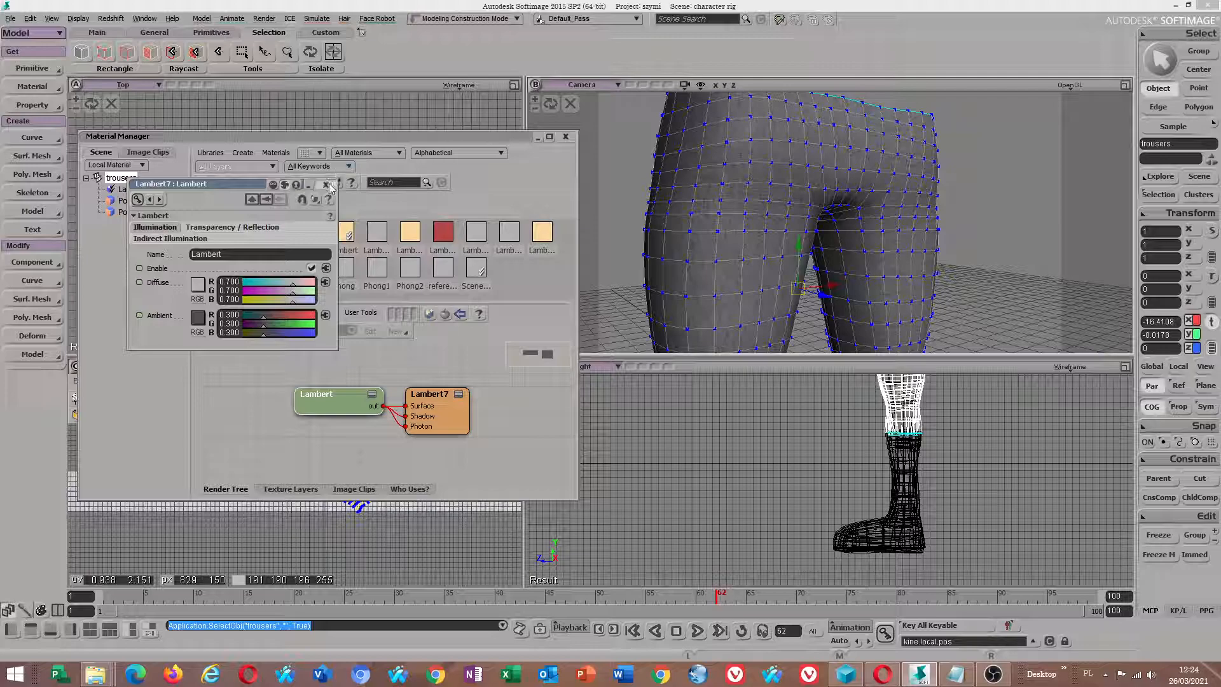
{"action": "left_click", "coordinate": [326, 185]}
{"action": "left_click", "coordinate": [331, 183]}
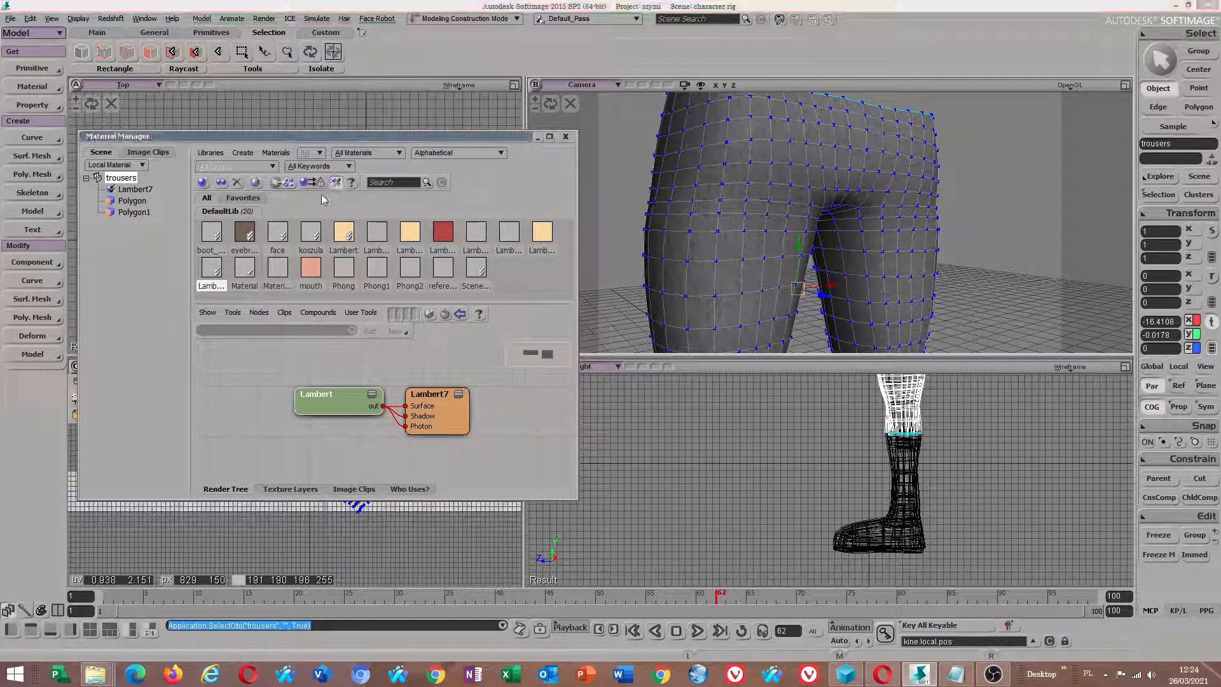
{"action": "left_click", "coordinate": [311, 182]}
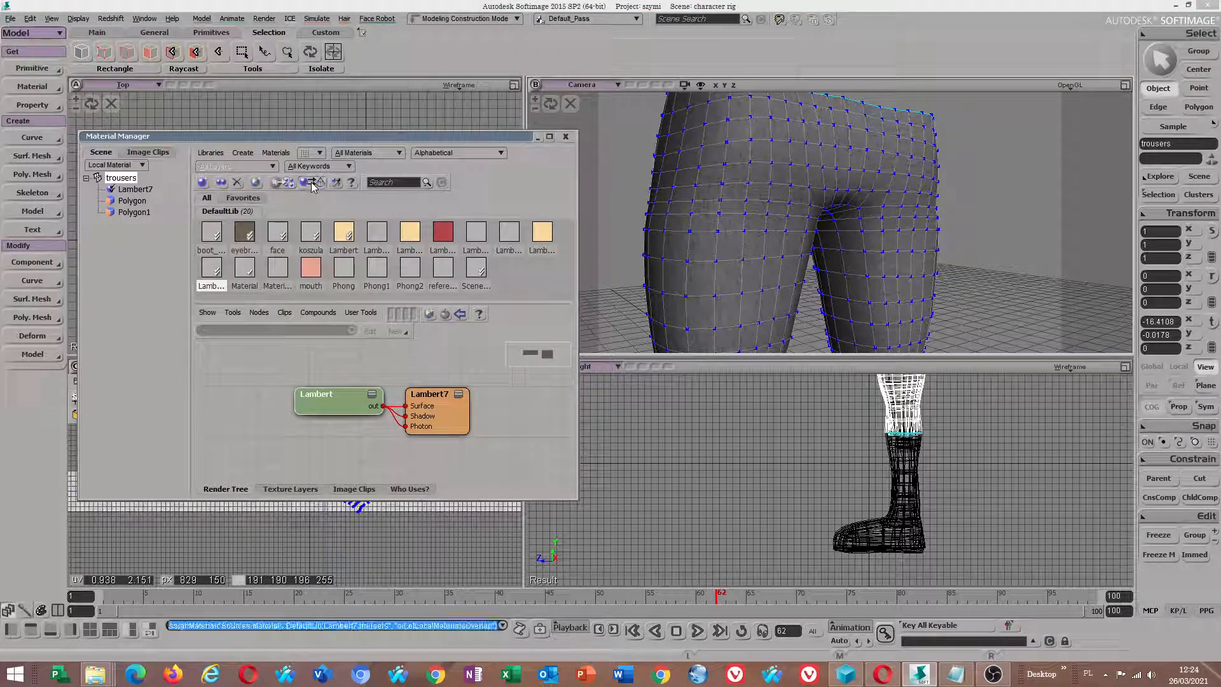
Step: Select all polygons of the trousers mesh
{"action": "key", "text": "u"}
{"action": "left_click", "coordinate": [728, 280]}
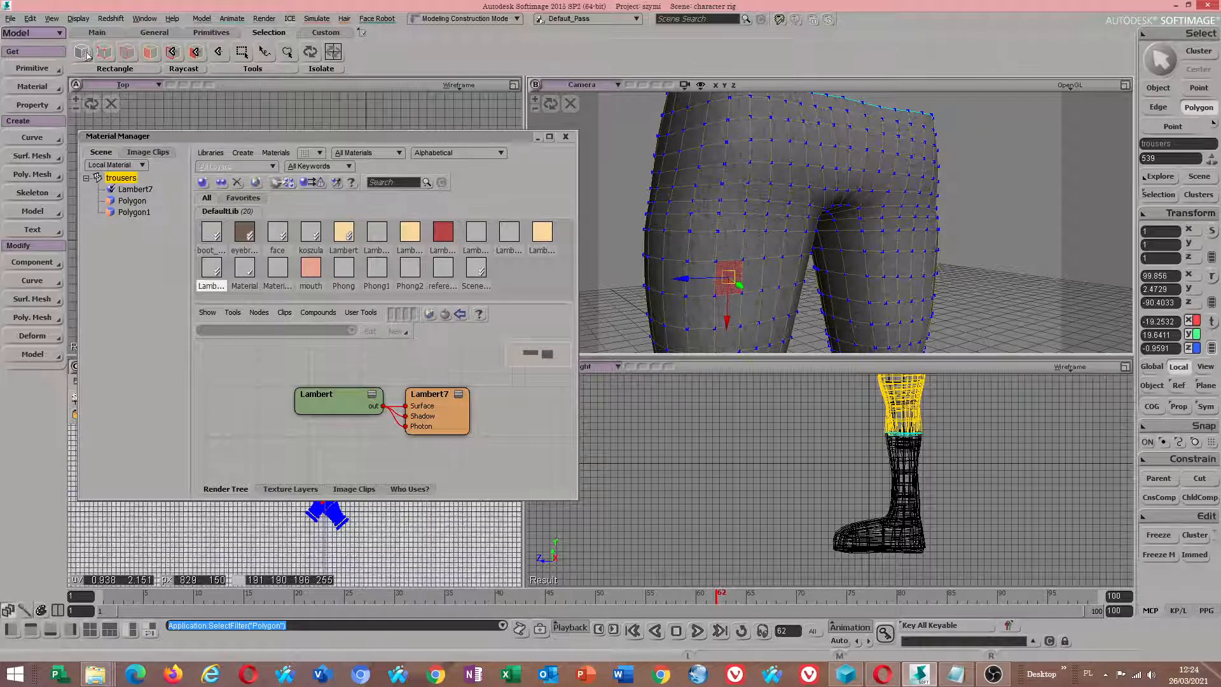
{"action": "left_click", "coordinate": [30, 18]}
{"action": "left_click", "coordinate": [50, 111]}
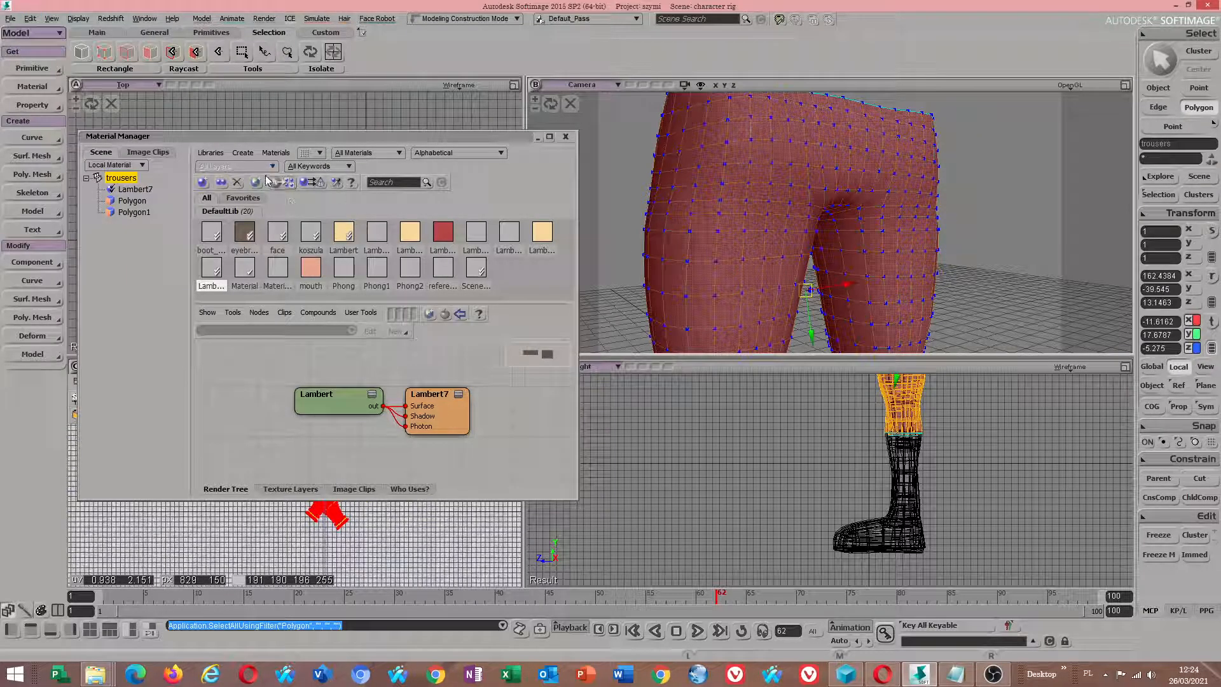
Step: Create another Lambert material and rename it trousers_02
{"action": "left_click", "coordinate": [243, 153]}
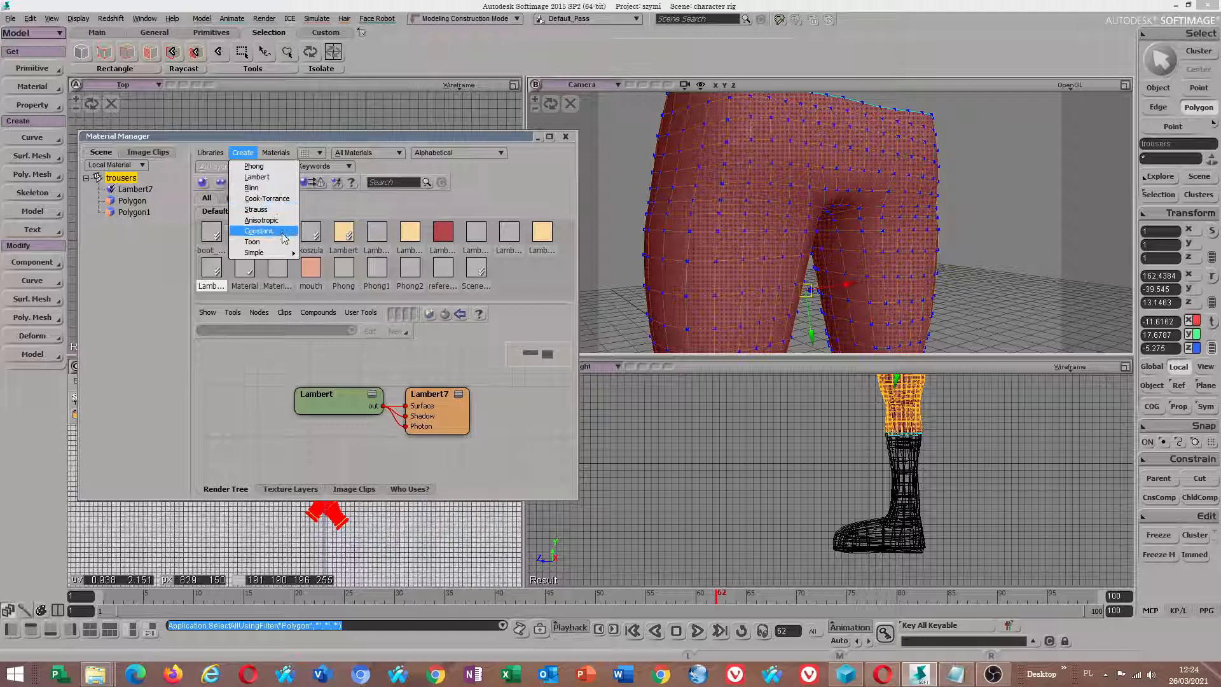
{"action": "left_click", "coordinate": [257, 177]}
{"action": "left_click", "coordinate": [252, 291]}
{"action": "right_click", "coordinate": [244, 290]}
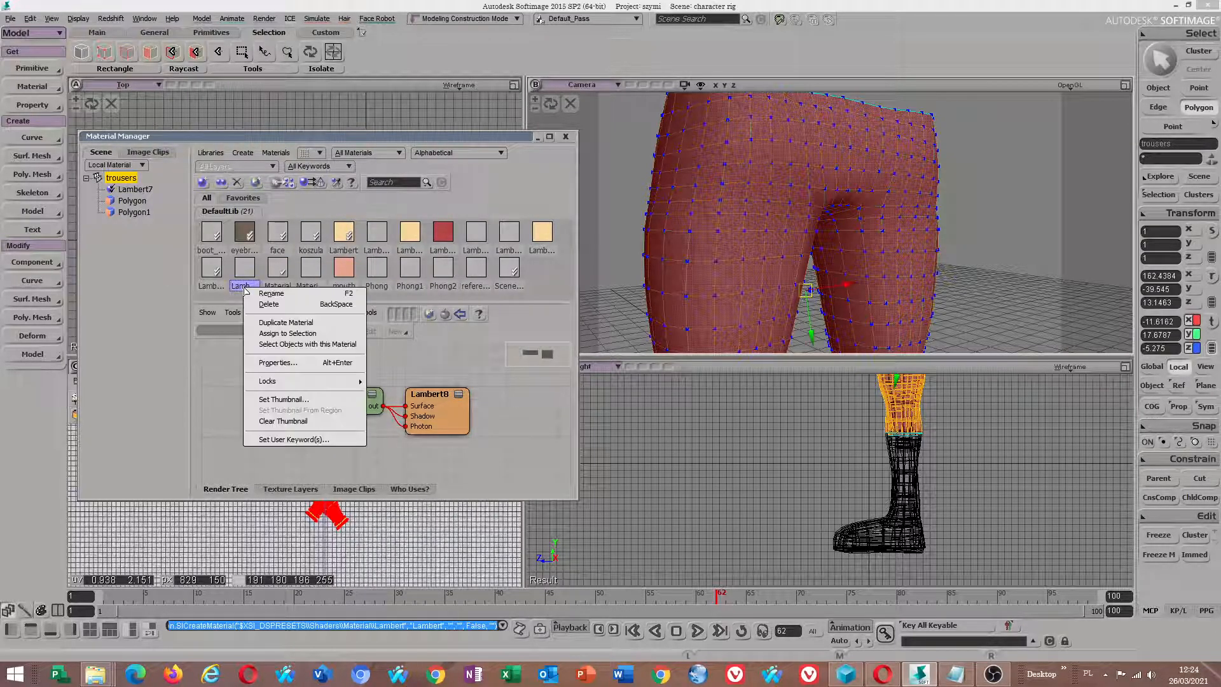
{"action": "left_click", "coordinate": [280, 299]}
{"action": "type", "text": "trouser"}
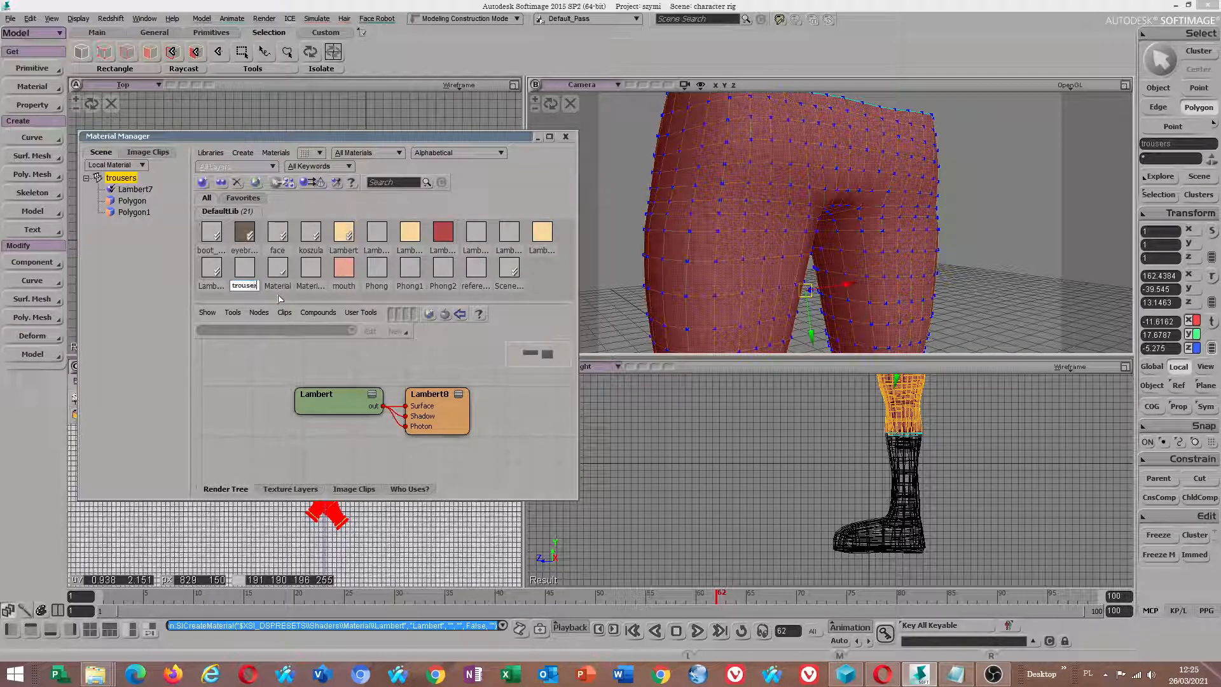
{"action": "key", "text": "Return"}
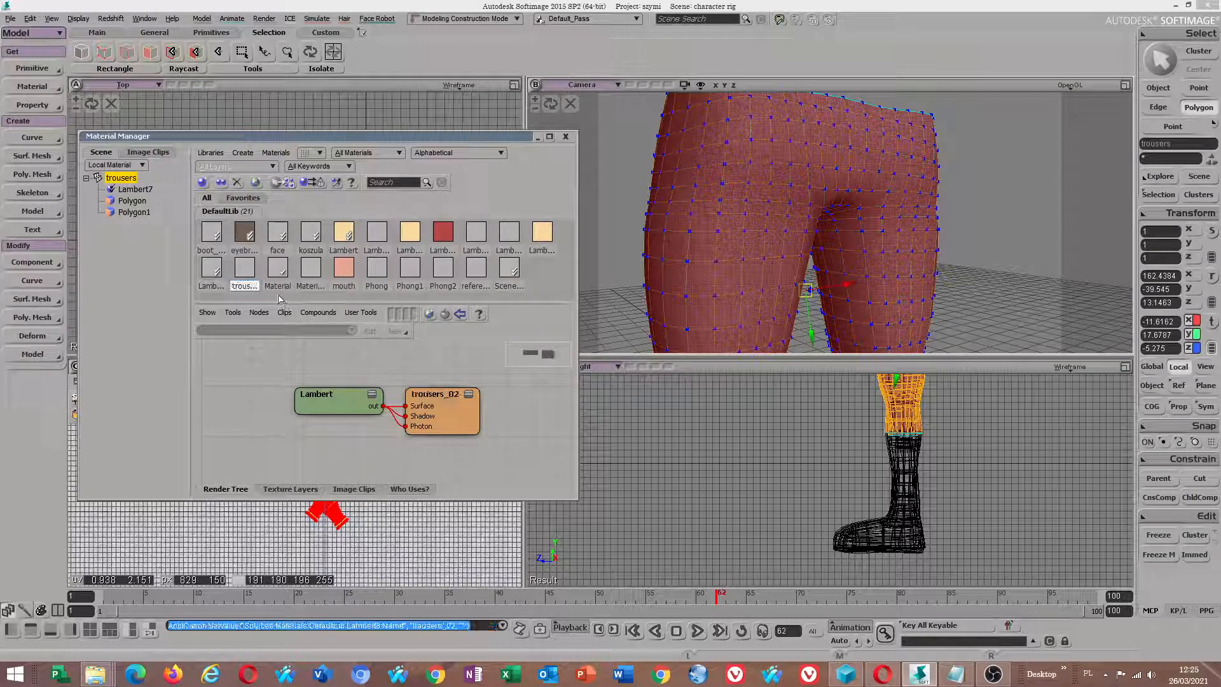
Step: Assign the trousers_02 material to the selected polygons and select an edge on the front waist border
{"action": "left_click", "coordinate": [312, 183]}
{"action": "left_click", "coordinate": [758, 275]}
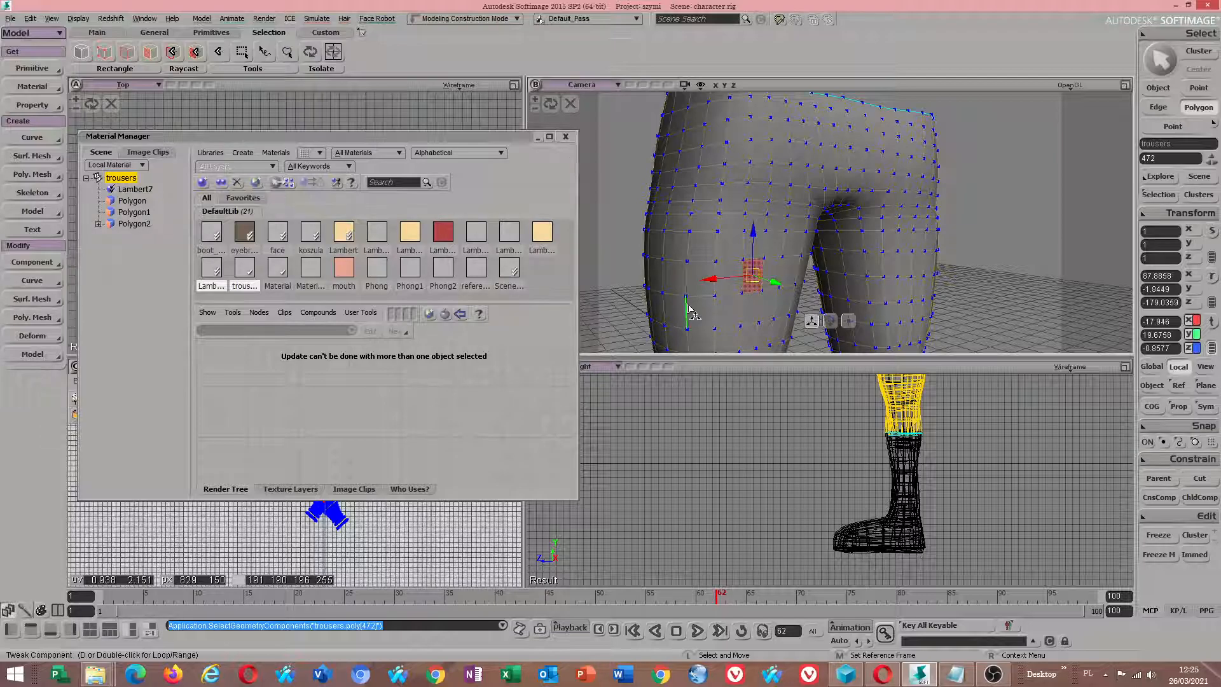
{"action": "key", "text": "s"}
{"action": "left_click_drag", "start_coordinate": [712, 230], "coordinate": [735, 227]}
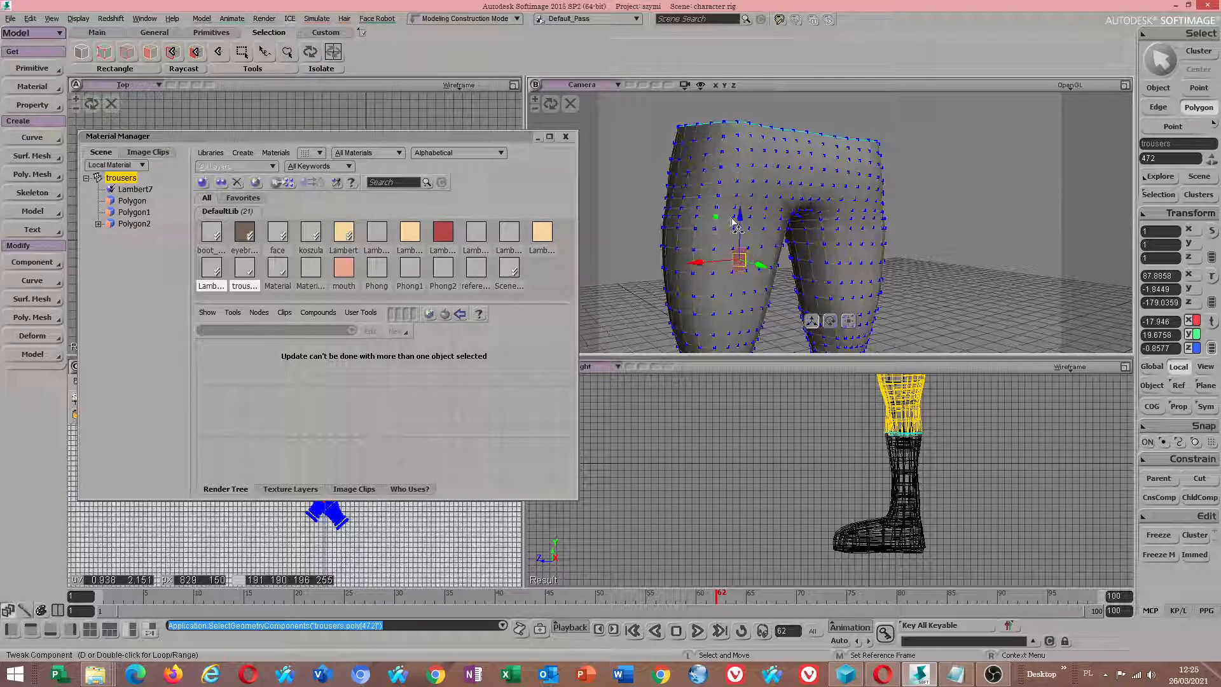
{"action": "left_click_drag", "start_coordinate": [827, 181], "coordinate": [831, 229]}
{"action": "key", "text": "s"}
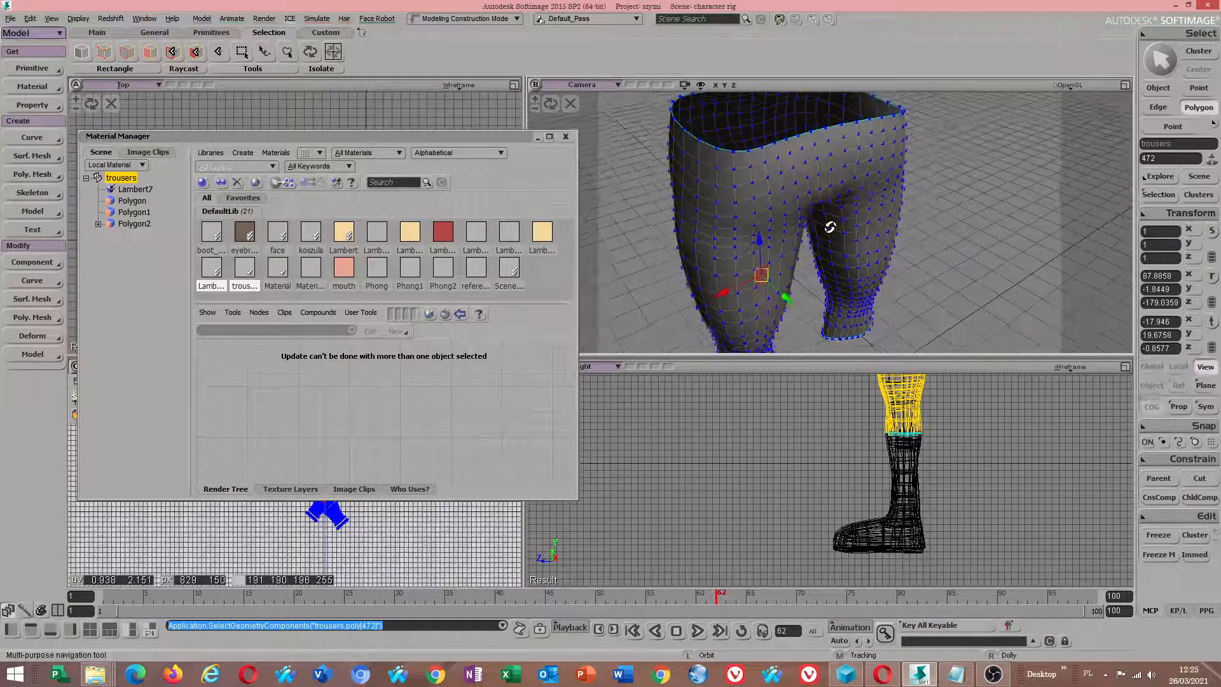
{"action": "key", "text": "e"}
{"action": "left_click", "coordinate": [737, 154]}
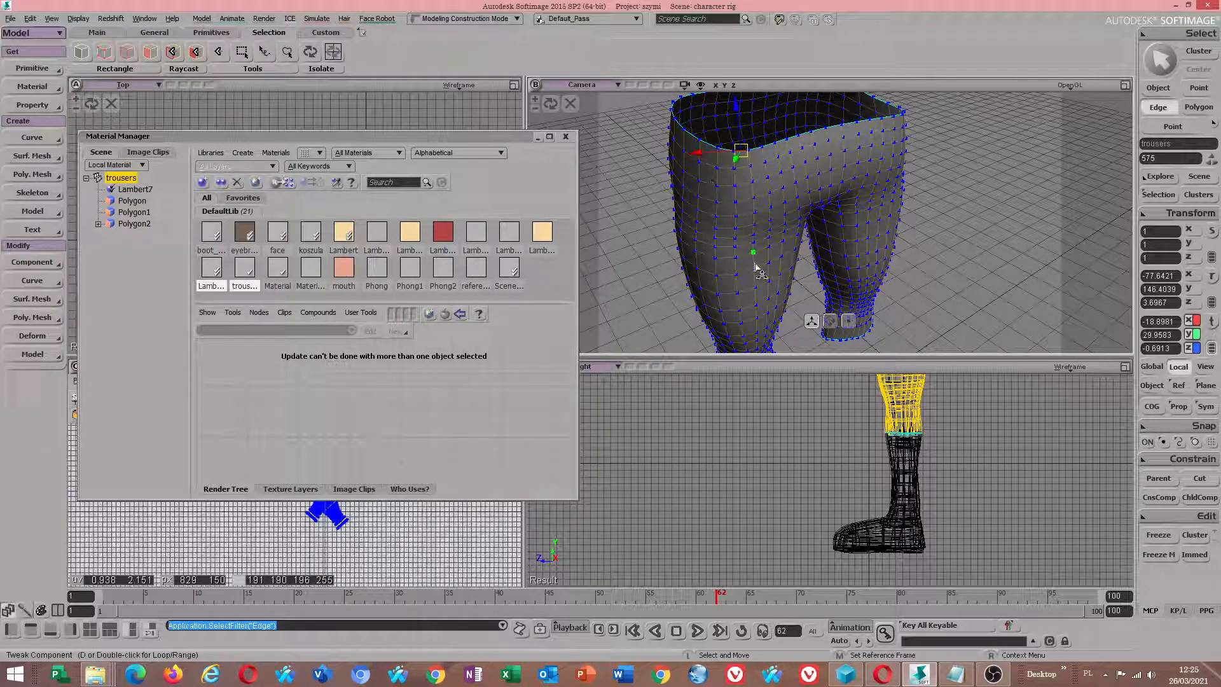
Step: Connect an Image texture to the diffuse colour of the trousers_02 material's Lambert shader
{"action": "left_click", "coordinate": [243, 283]}
{"action": "double_click", "coordinate": [331, 403]}
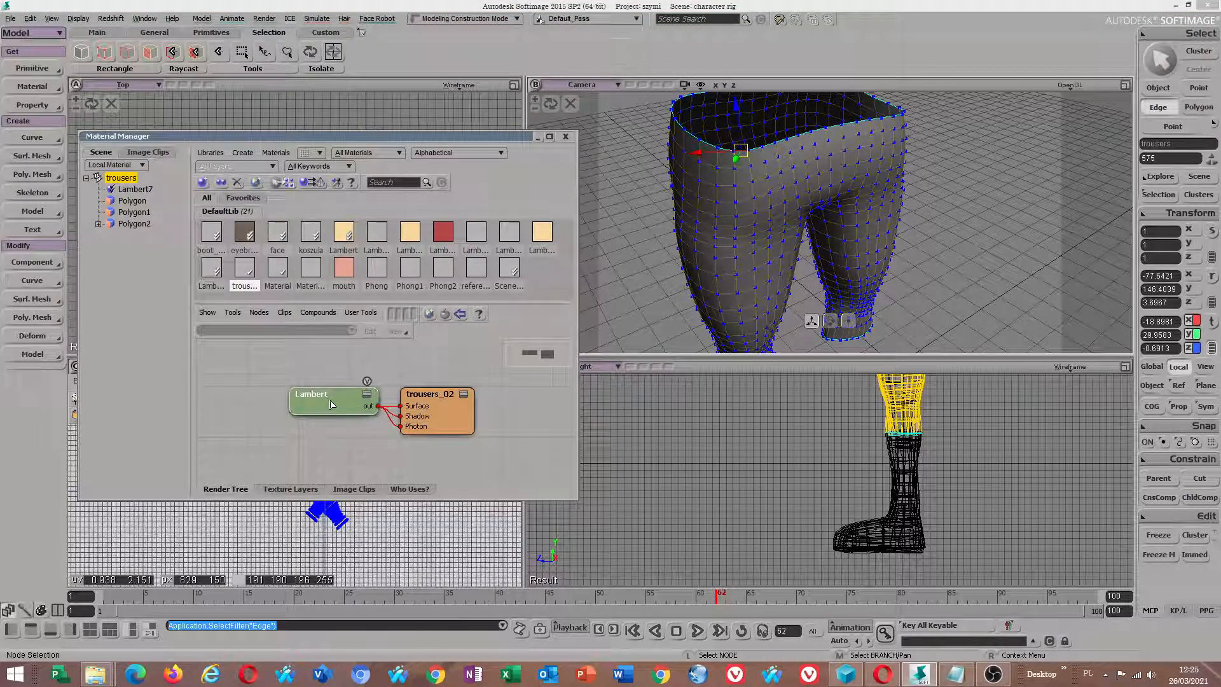
{"action": "left_click", "coordinate": [325, 282]}
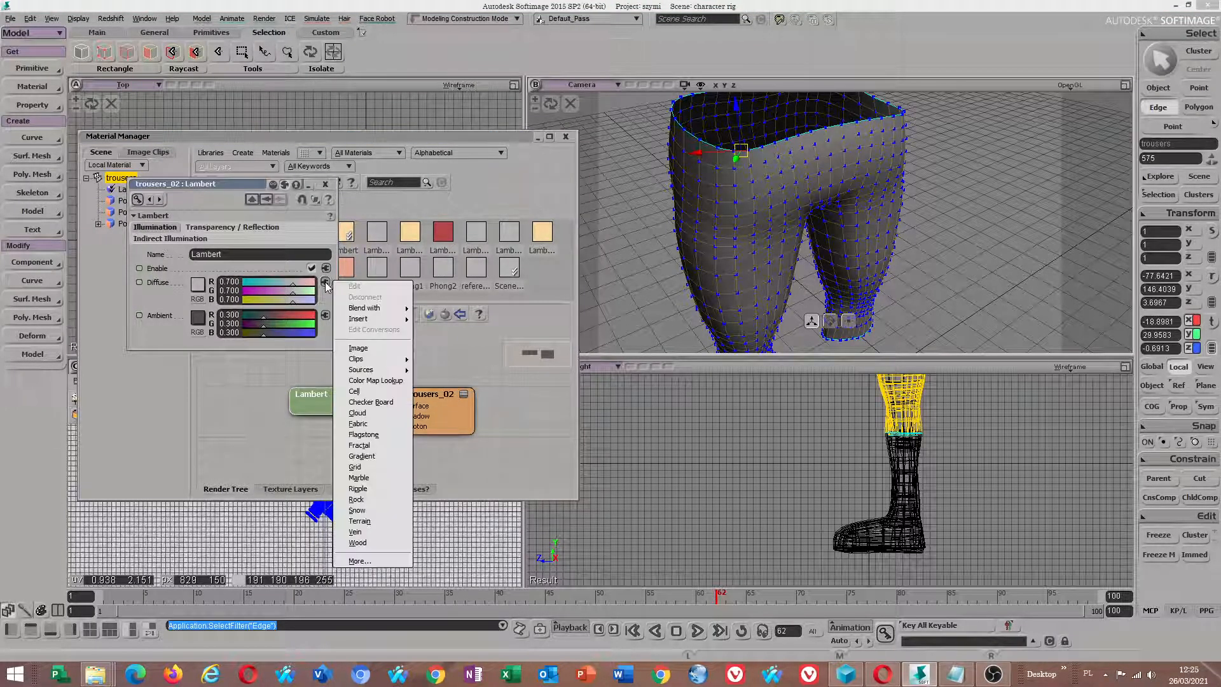
{"action": "mouse_move", "coordinate": [394, 312]}
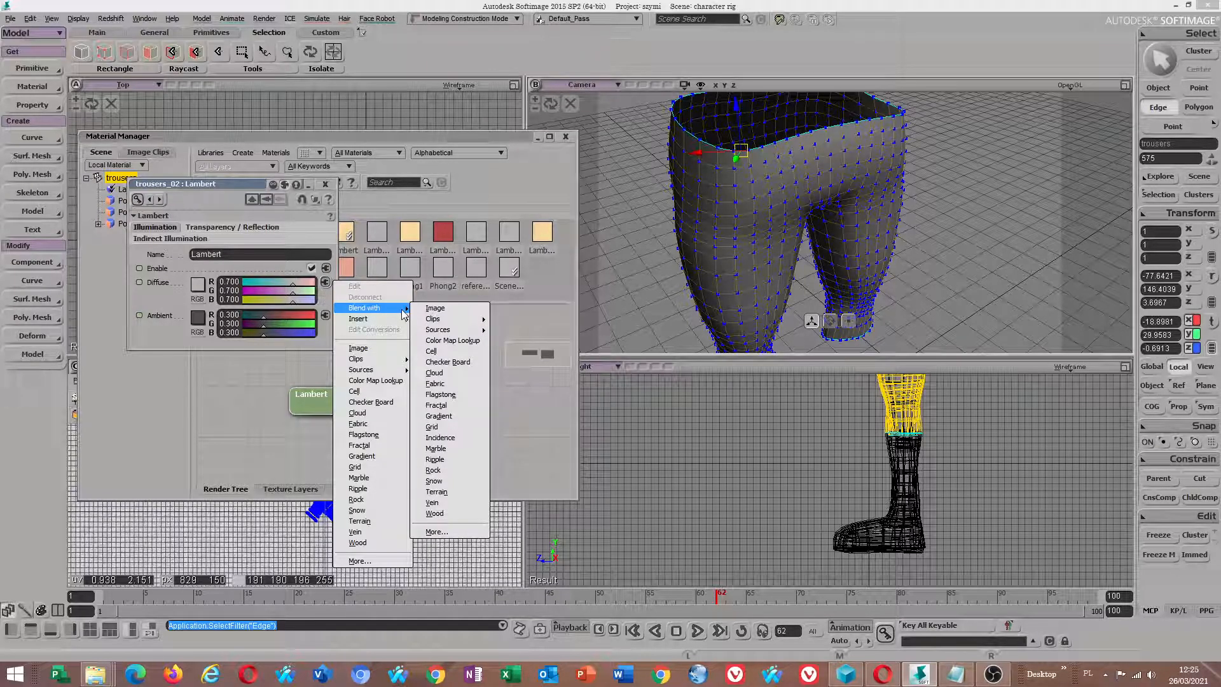
{"action": "left_click", "coordinate": [401, 309]}
{"action": "left_click", "coordinate": [325, 283]}
{"action": "mouse_move", "coordinate": [383, 310]}
{"action": "left_click", "coordinate": [434, 309]}
{"action": "left_click", "coordinate": [325, 282]}
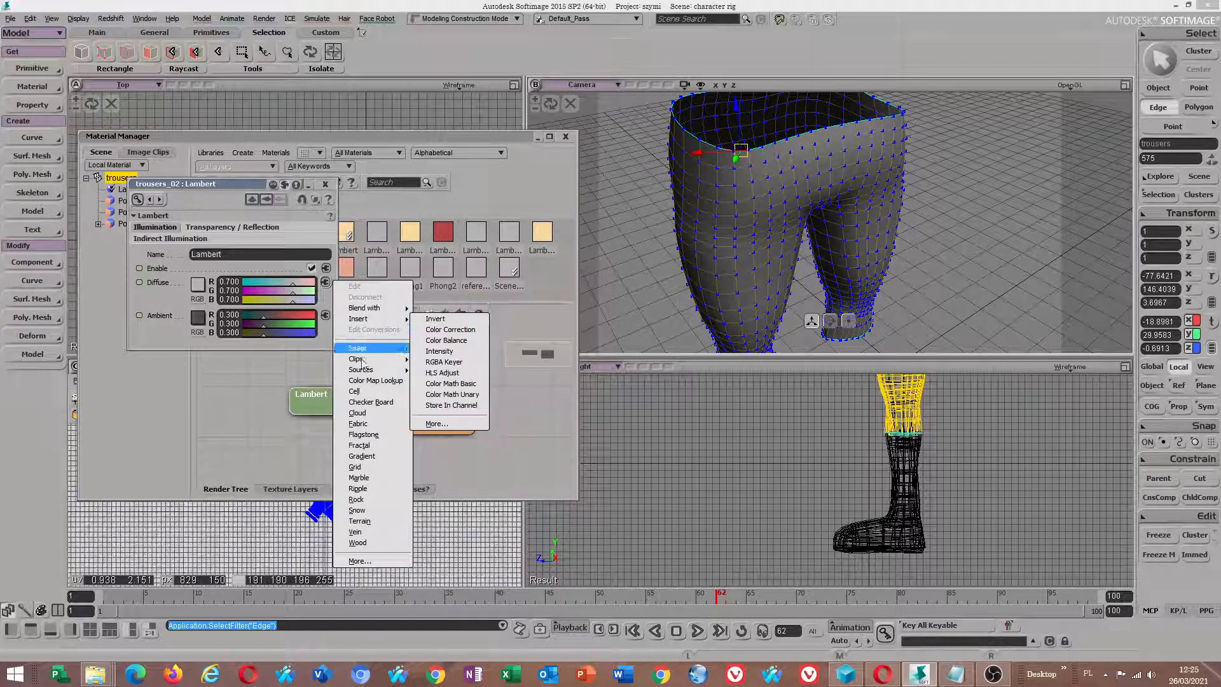
{"action": "mouse_move", "coordinate": [377, 311]}
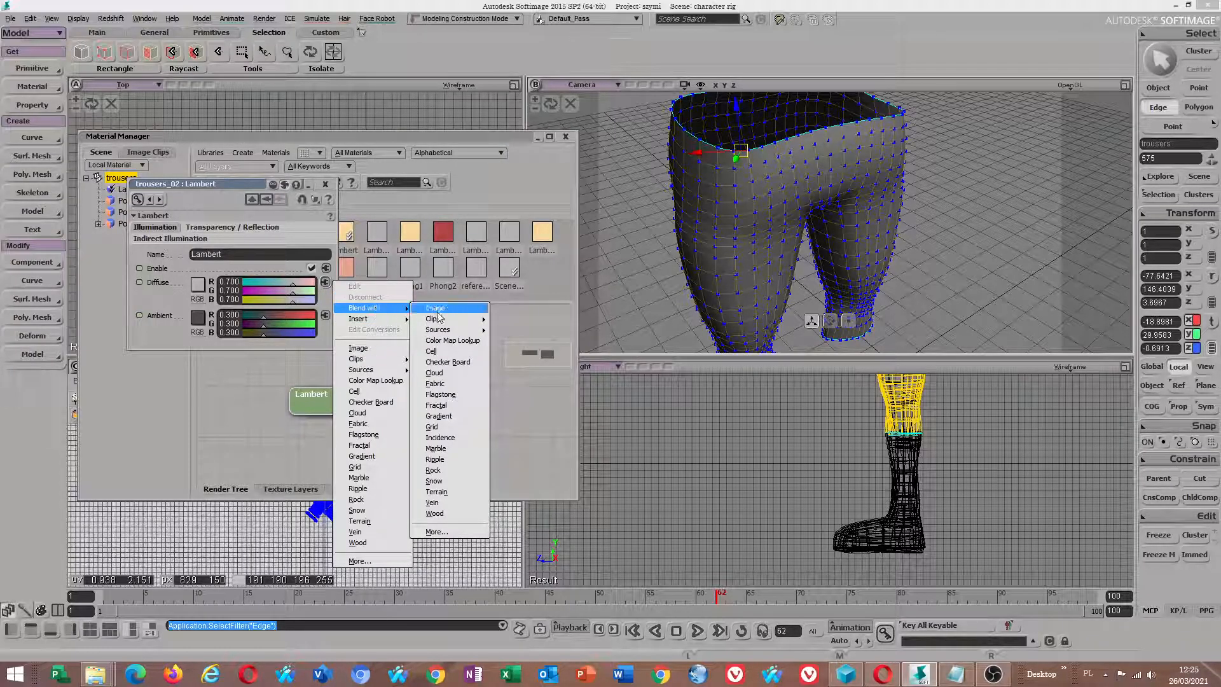
{"action": "left_click", "coordinate": [370, 349]}
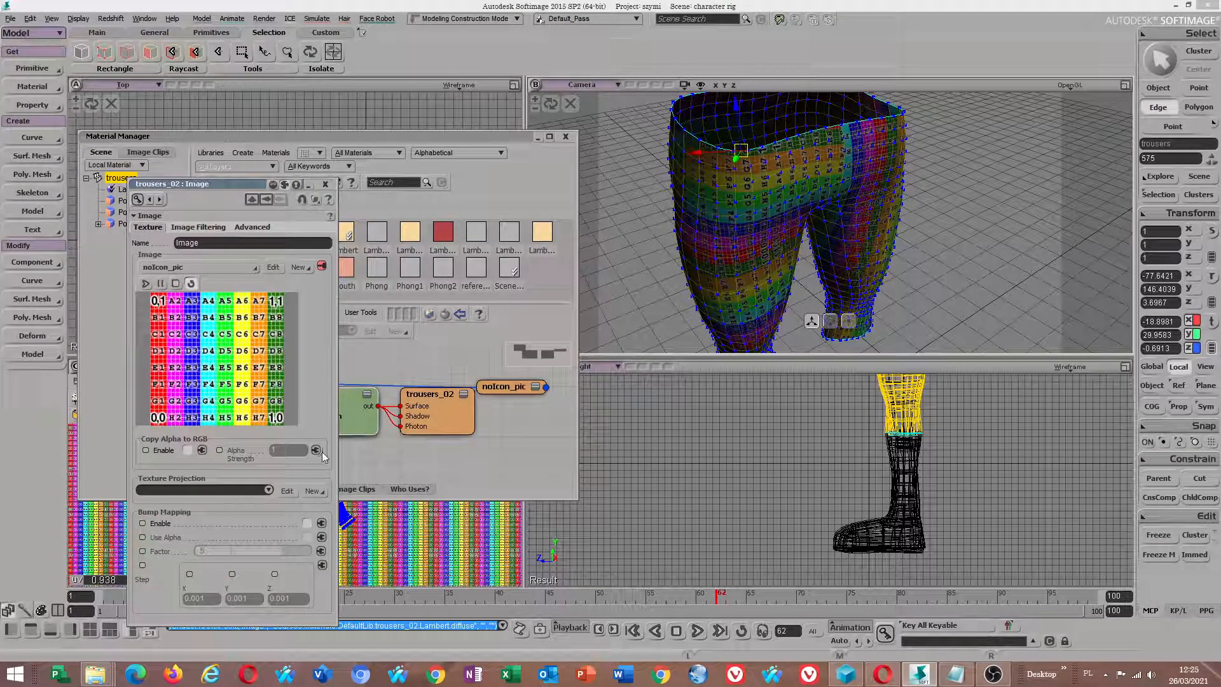
Step: Load jeans-texture-stock-picture-1492737.jpg from the Pictures folder as the new image clip of the trousers_02 texture
{"action": "left_click", "coordinate": [299, 267]}
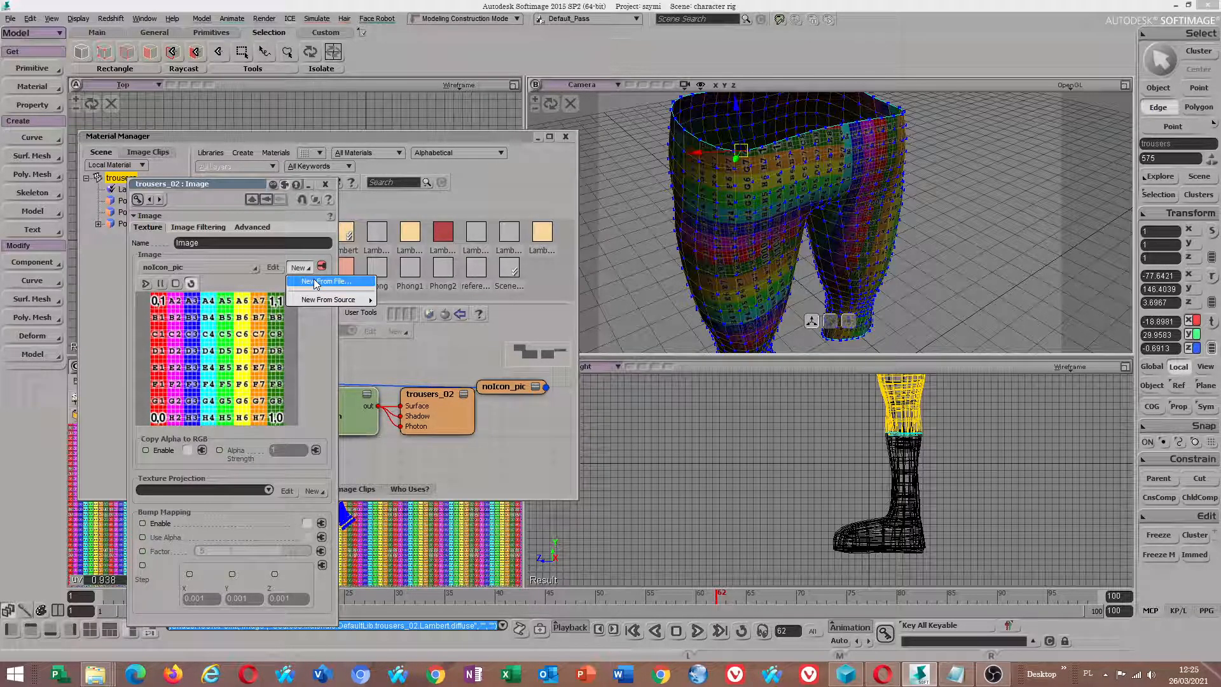
{"action": "left_click", "coordinate": [316, 283]}
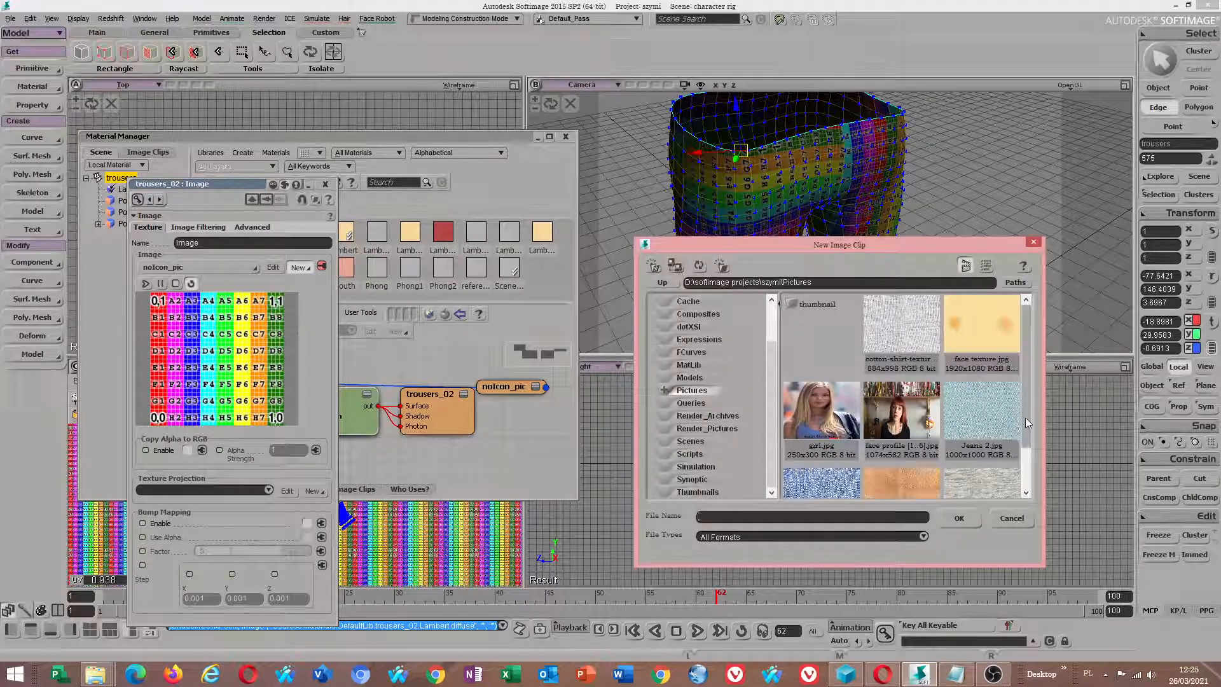
{"action": "scroll", "coordinate": [837, 459], "scroll_direction": "down", "scroll_amount": 2}
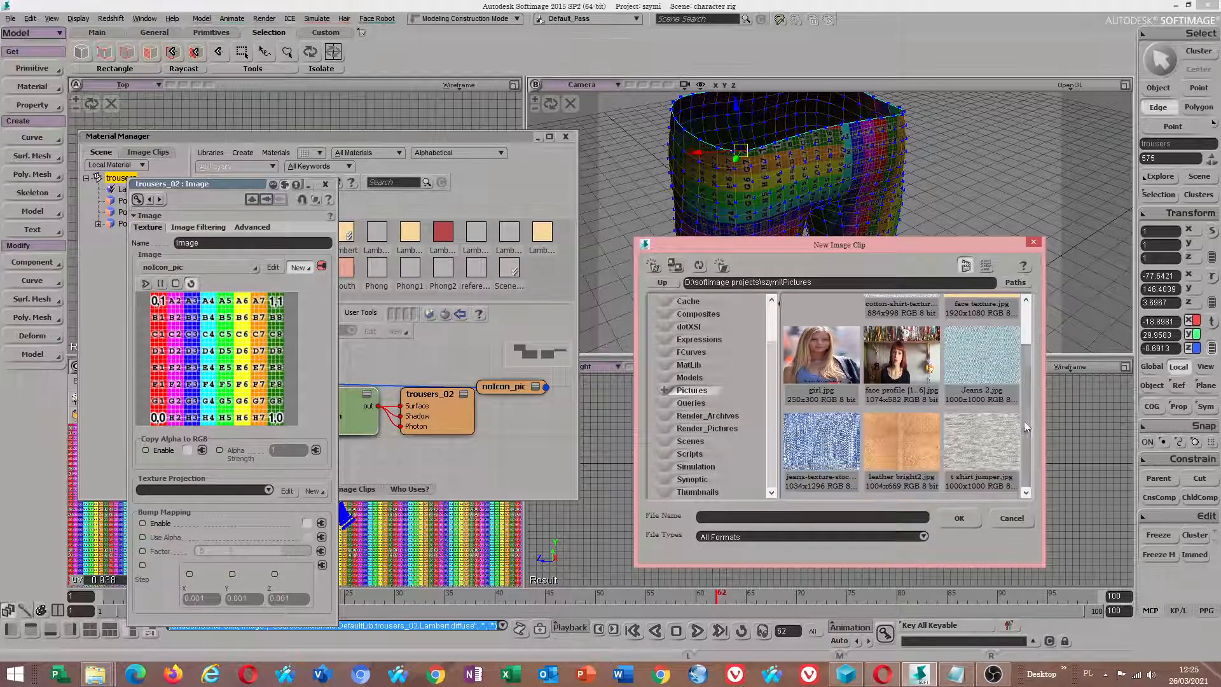
{"action": "left_click", "coordinate": [836, 459]}
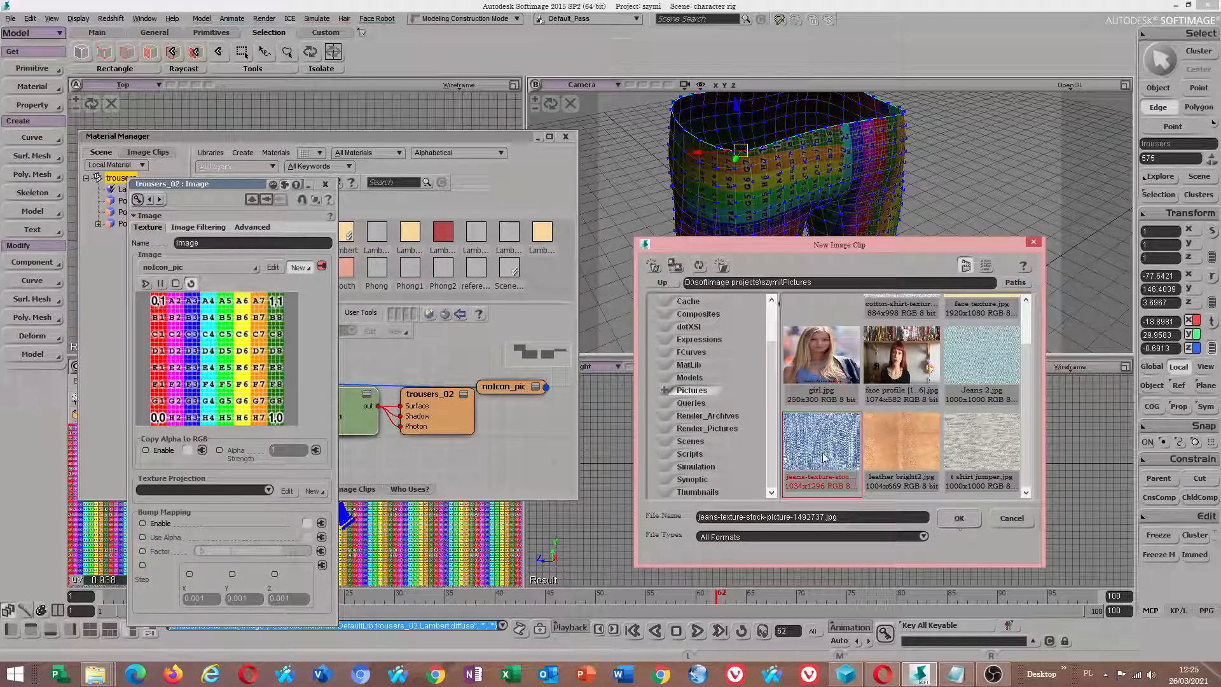
{"action": "left_click", "coordinate": [959, 519]}
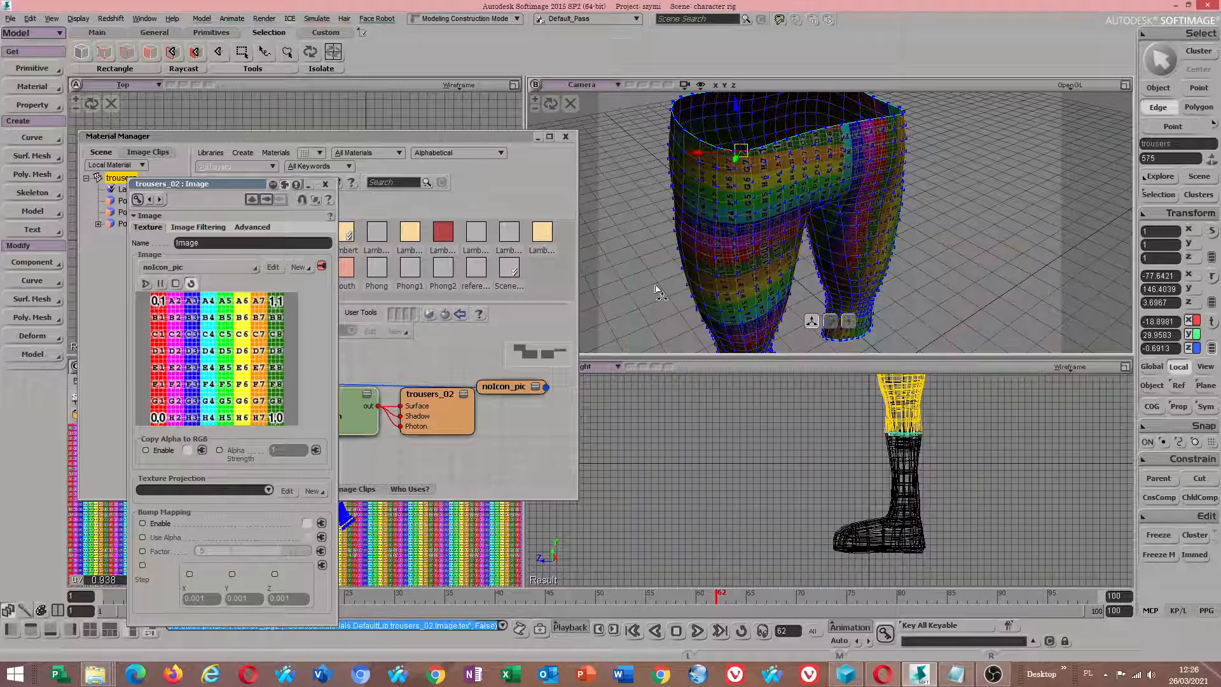
Step: Examine the denim texture on the trousers up close and close the image properties and Material Manager
{"action": "scroll", "coordinate": [828, 241], "scroll_direction": "up", "scroll_amount": 10}
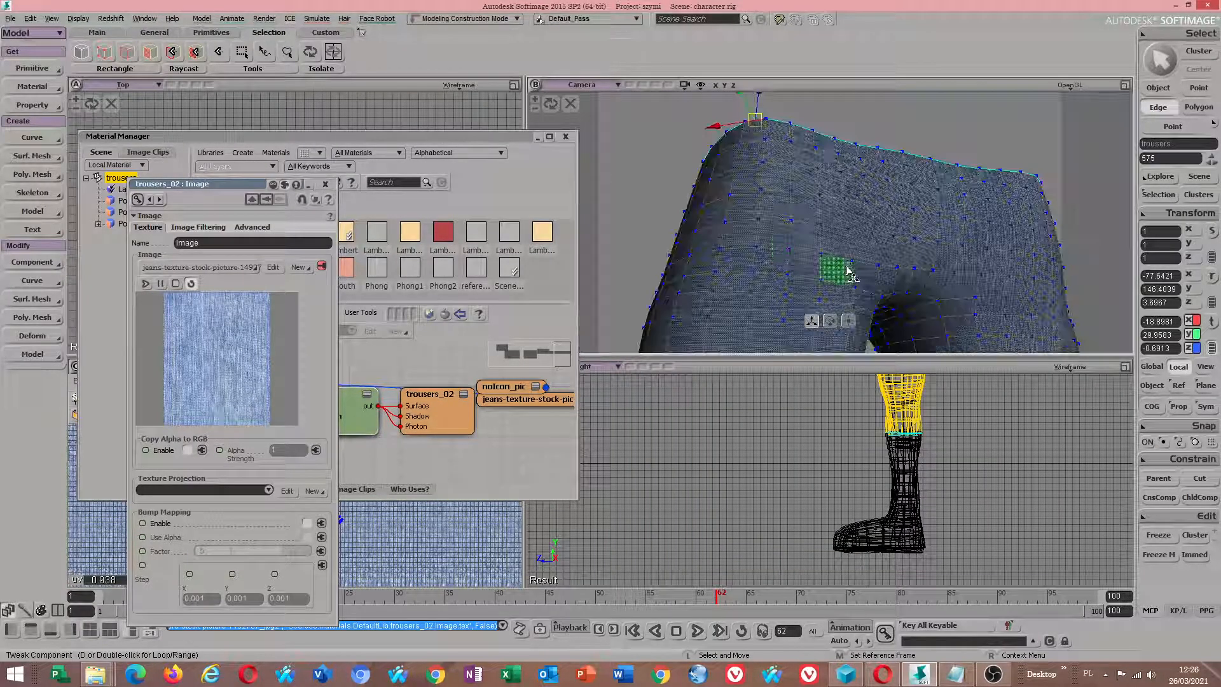
{"action": "key", "text": "s"}
{"action": "scroll", "coordinate": [826, 216], "scroll_direction": "up", "scroll_amount": 5}
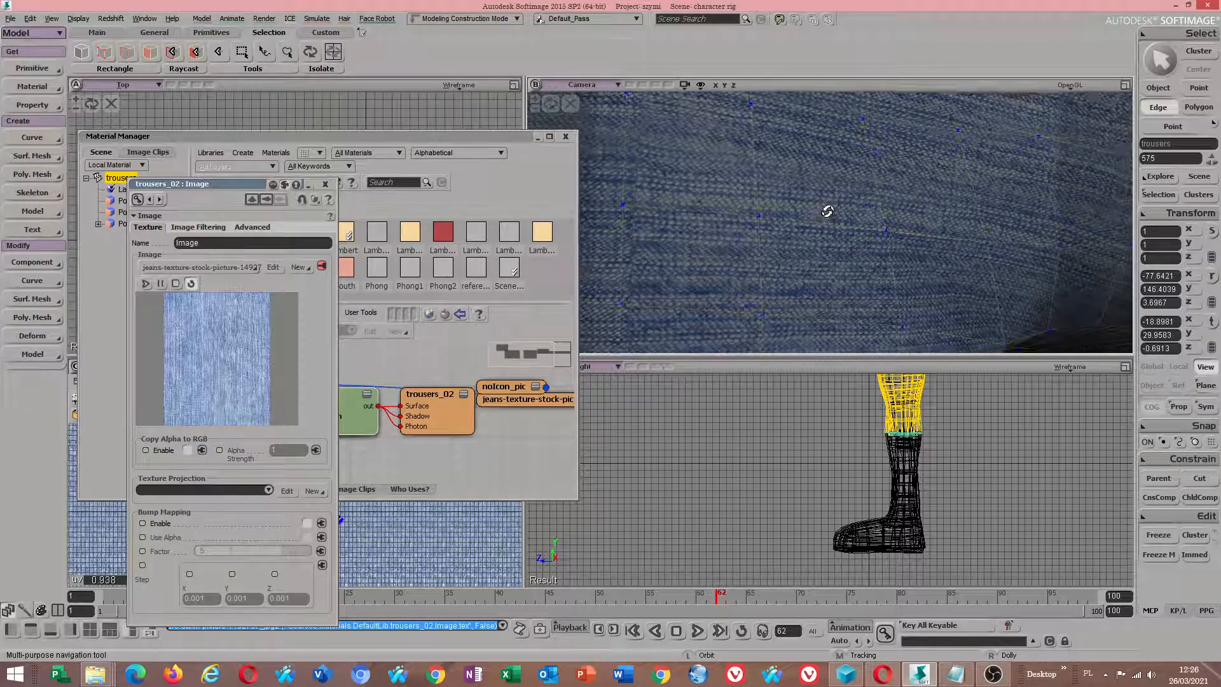
{"action": "key", "text": "v"}
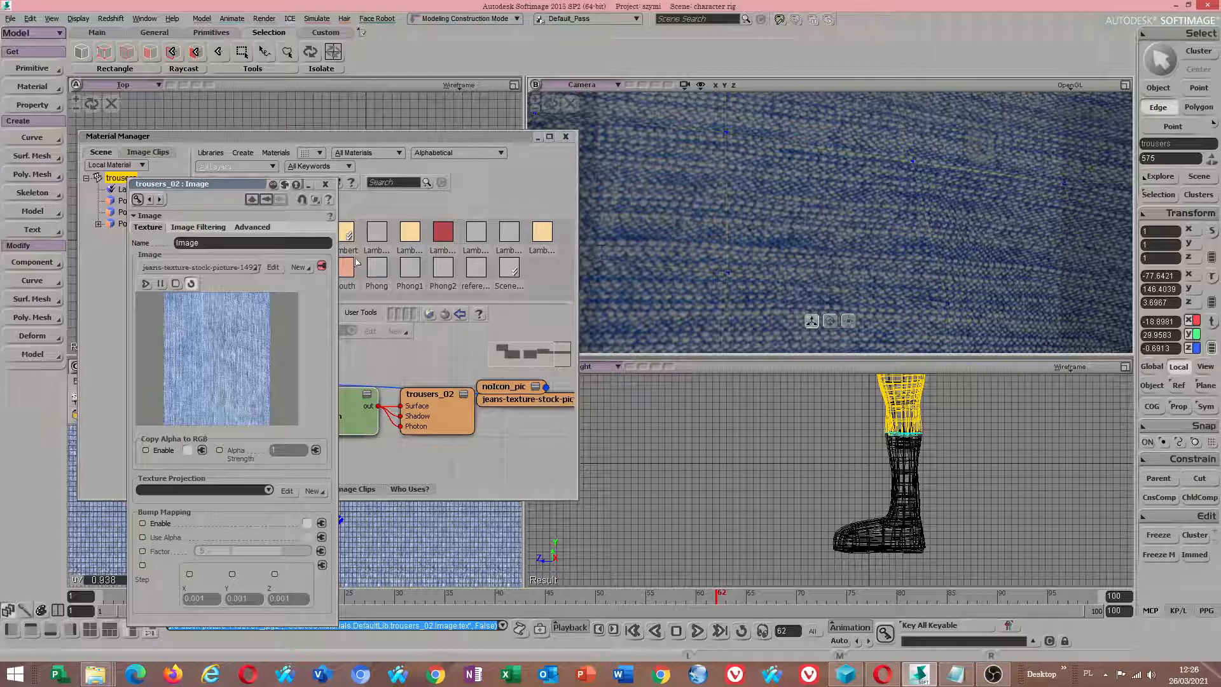
{"action": "scroll", "coordinate": [771, 308], "scroll_direction": "down", "scroll_amount": 5}
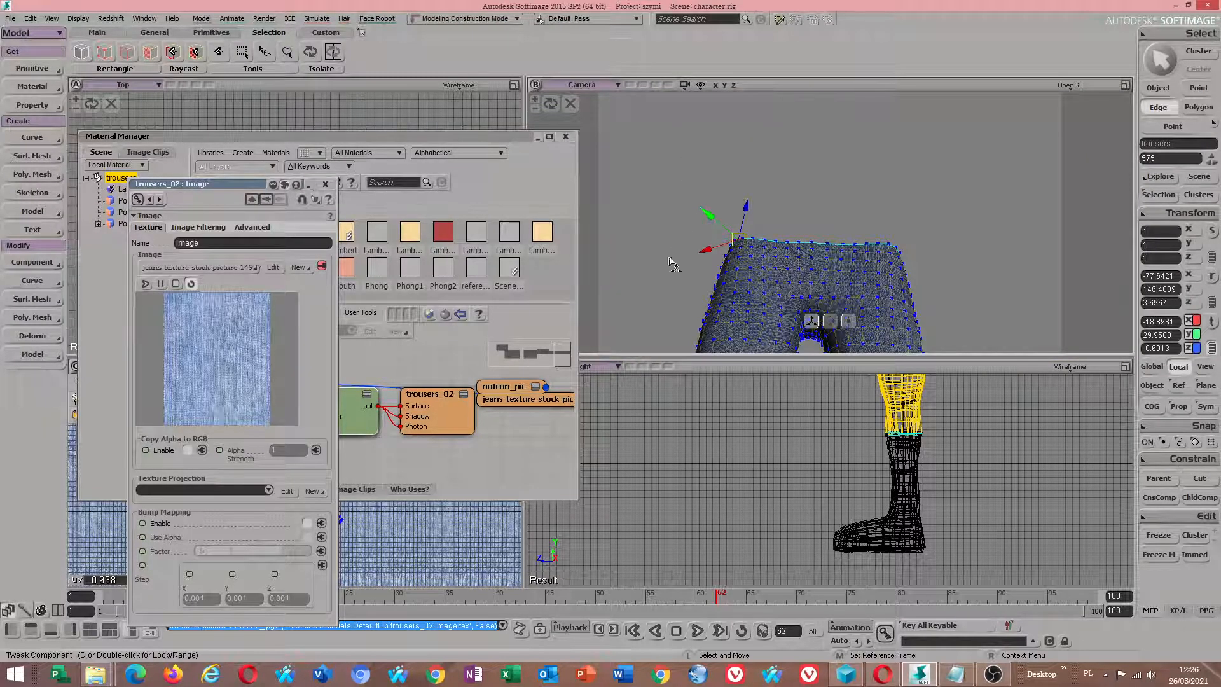
{"action": "left_click", "coordinate": [323, 185]}
{"action": "left_click", "coordinate": [565, 136]}
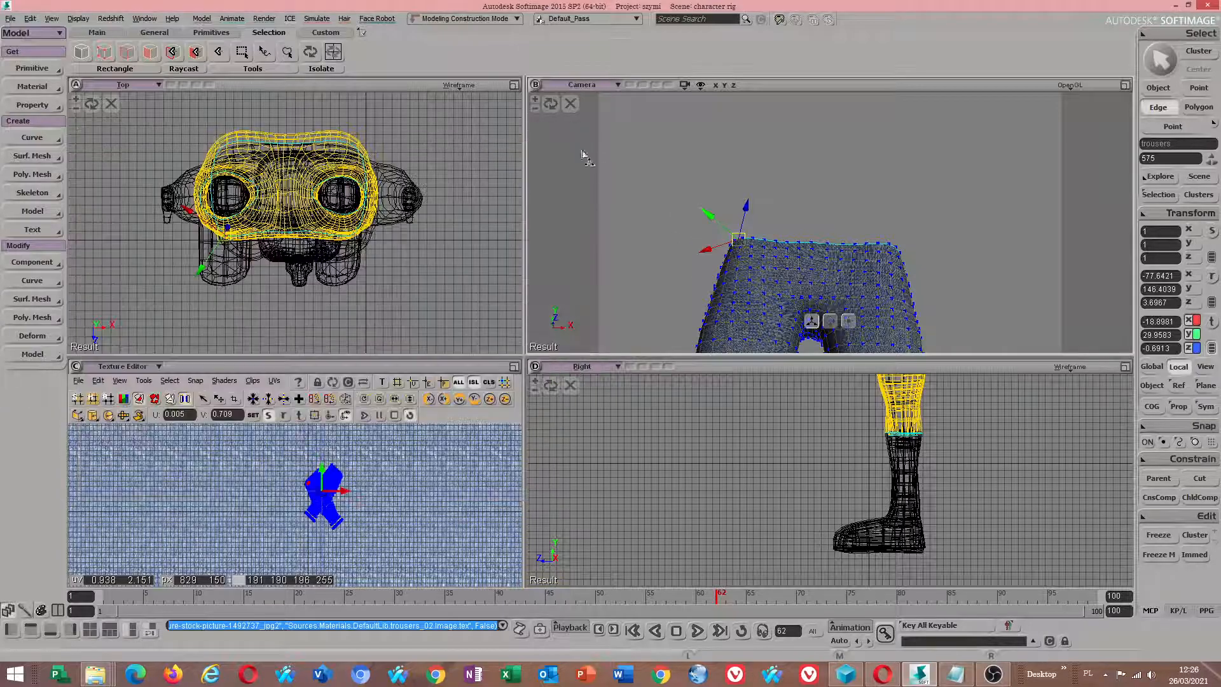
Step: Select the edge loop around the waist opening of the trousers
{"action": "key", "text": "s"}
{"action": "left_click_drag", "start_coordinate": [820, 316], "coordinate": [687, 310]}
{"action": "key", "text": "m"}
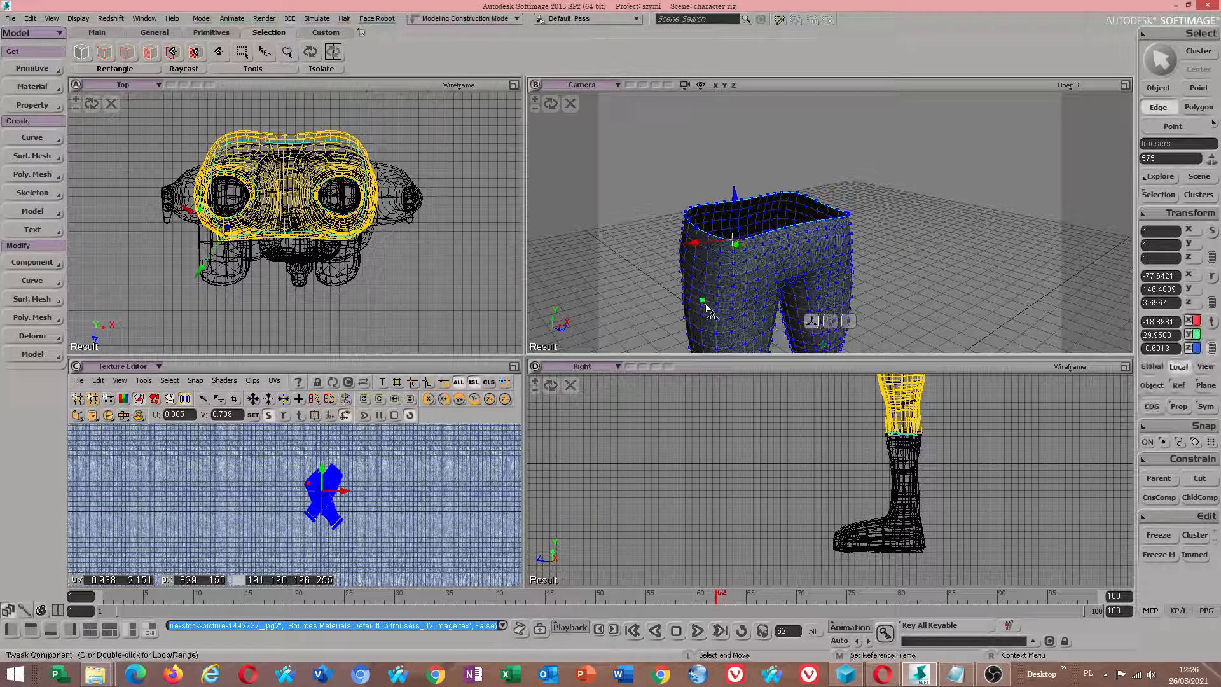
{"action": "scroll", "coordinate": [699, 309], "scroll_direction": "up", "scroll_amount": 5}
{"action": "scroll", "coordinate": [703, 307], "scroll_direction": "down", "scroll_amount": 4}
{"action": "scroll", "coordinate": [719, 273], "scroll_direction": "up", "scroll_amount": 2}
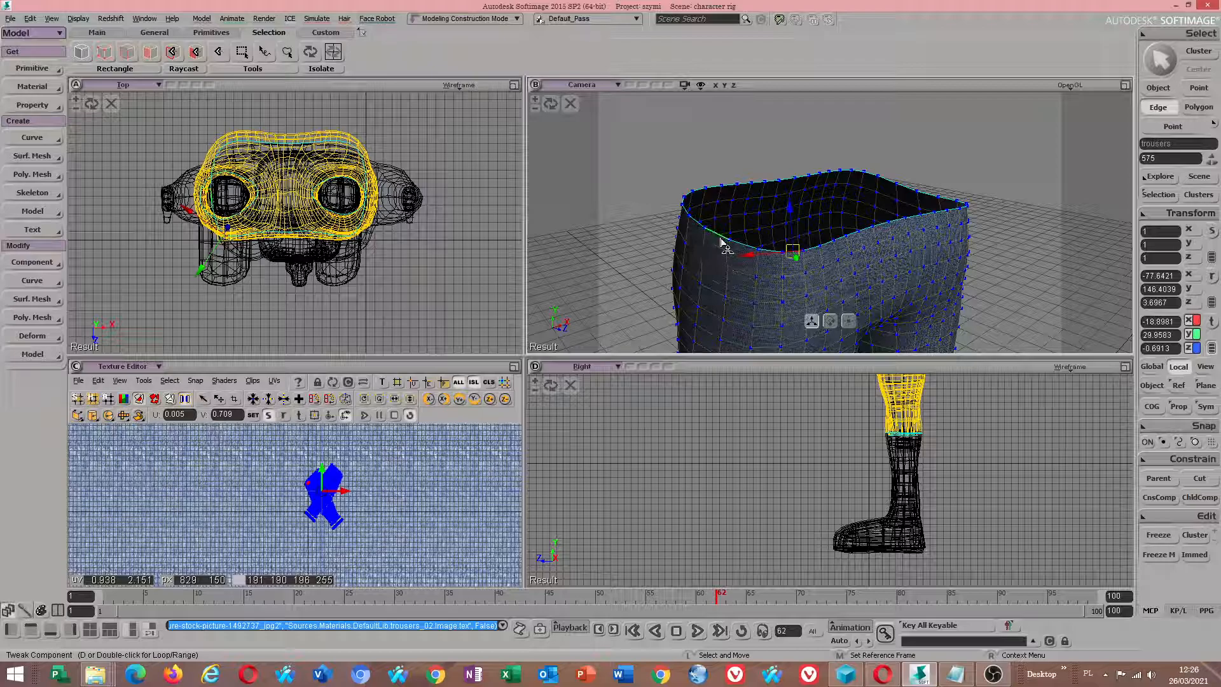
{"action": "double_click", "coordinate": [737, 243]}
{"action": "scroll", "coordinate": [755, 253], "scroll_direction": "down", "scroll_amount": 3}
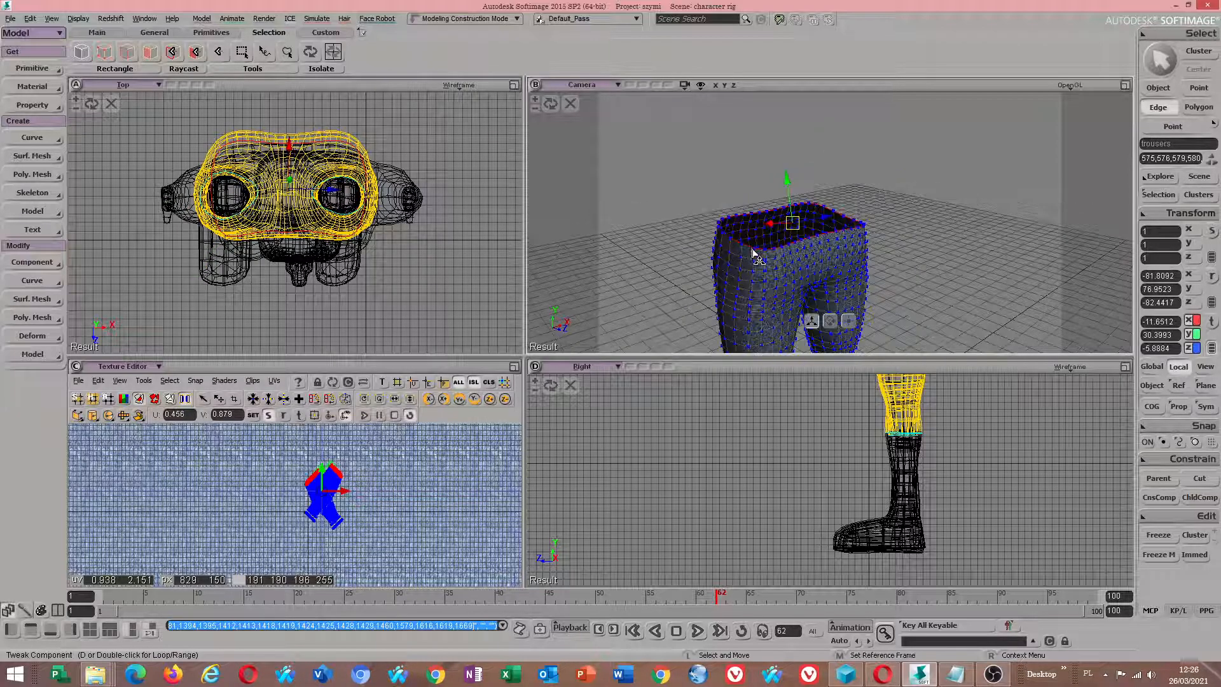
{"action": "scroll", "coordinate": [755, 253], "scroll_direction": "down", "scroll_amount": 2}
Step: Apply Unfold / Pack to the trousers' texture coordinates
{"action": "left_click", "coordinate": [143, 380]}
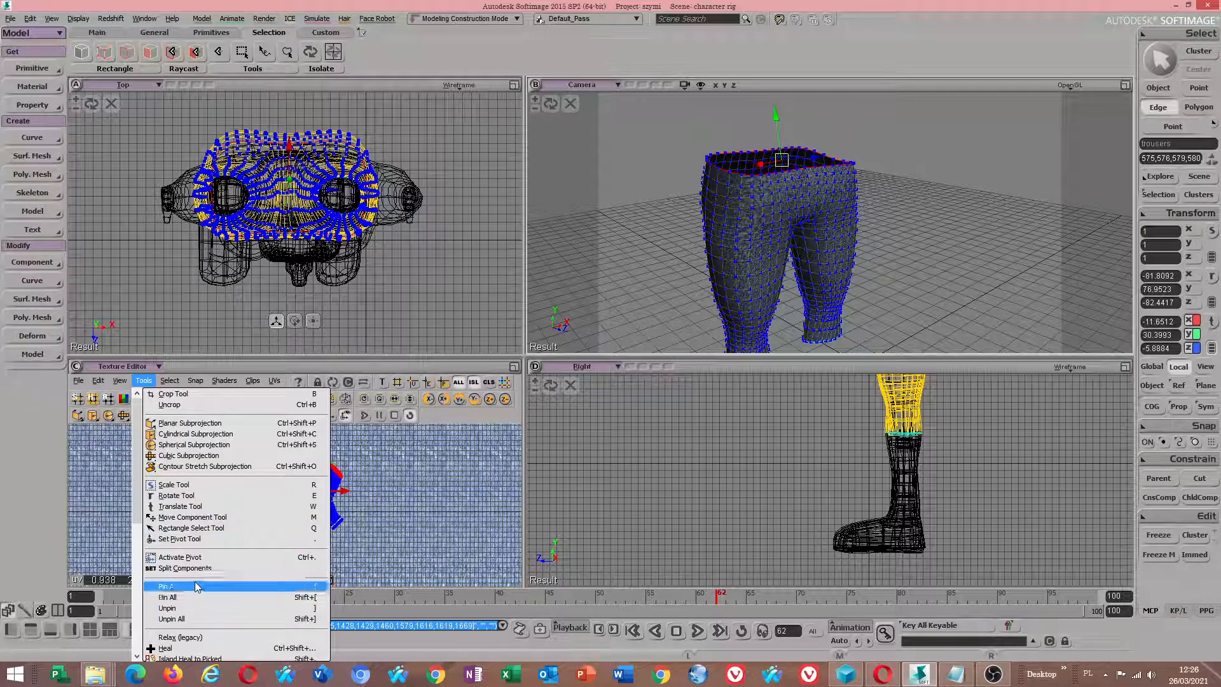
{"action": "left_click_drag", "start_coordinate": [139, 439], "coordinate": [139, 586]}
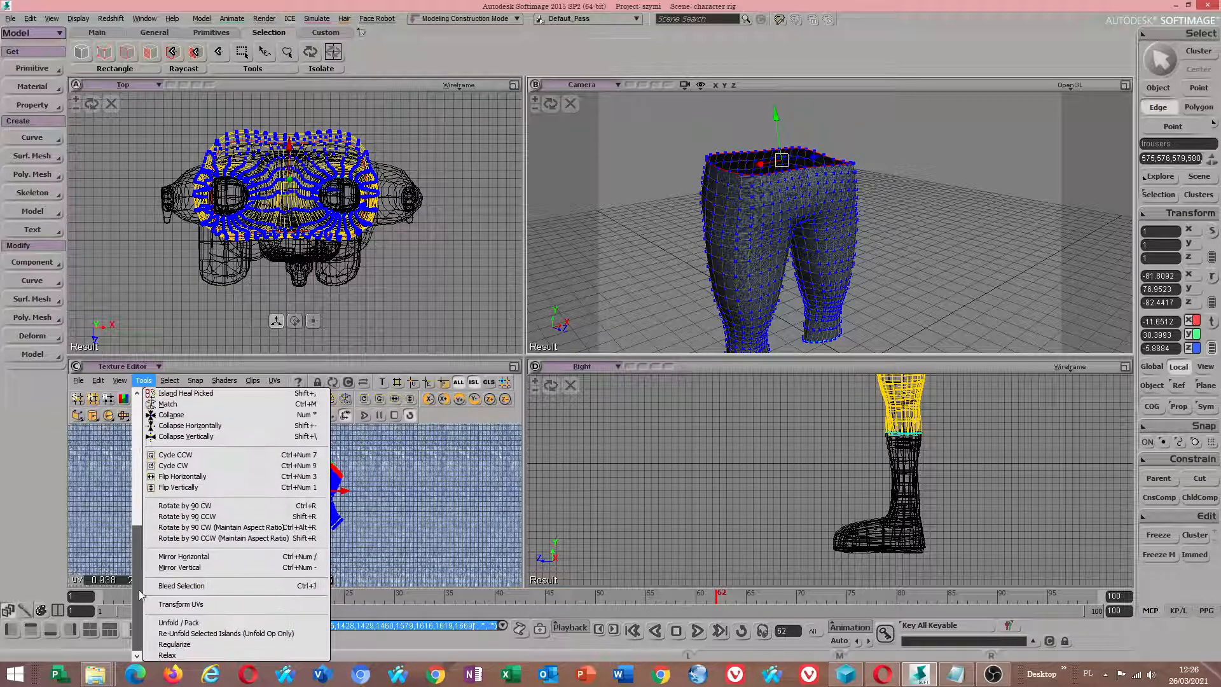
{"action": "left_click", "coordinate": [196, 624]}
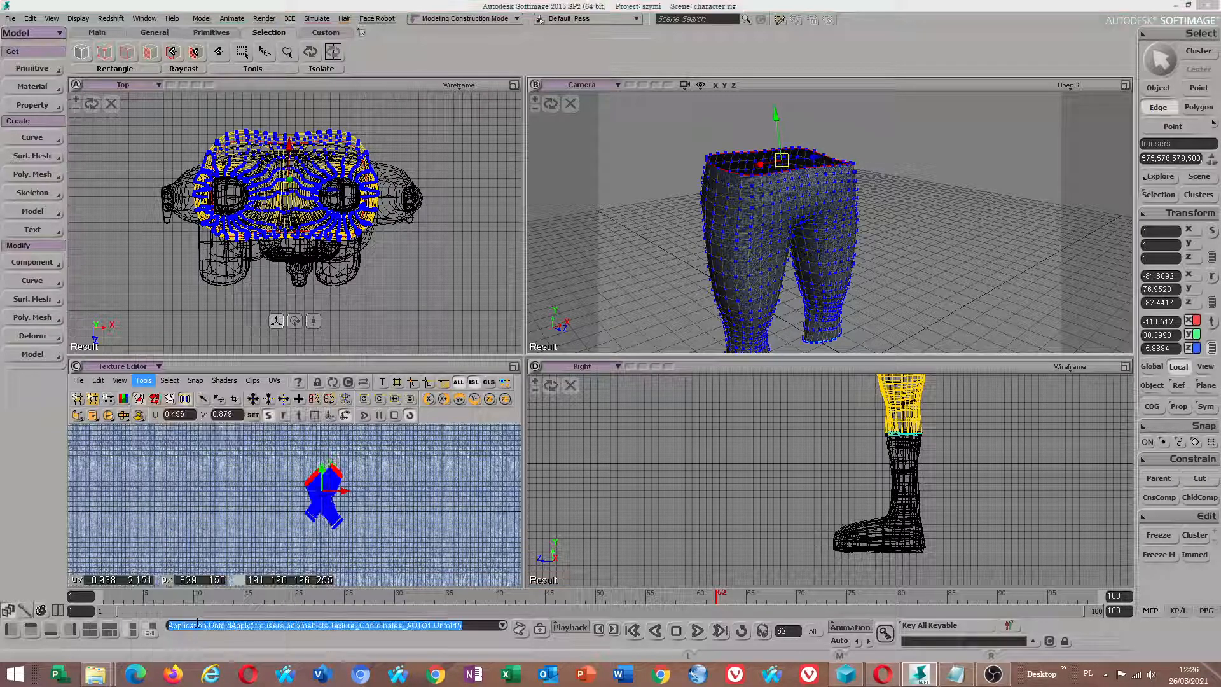
Step: Add the vertical edge loops along both sides of the trousers to the selection and mark the selected edges as unfold cut lines
{"action": "scroll", "coordinate": [781, 228], "scroll_direction": "up", "scroll_amount": 6}
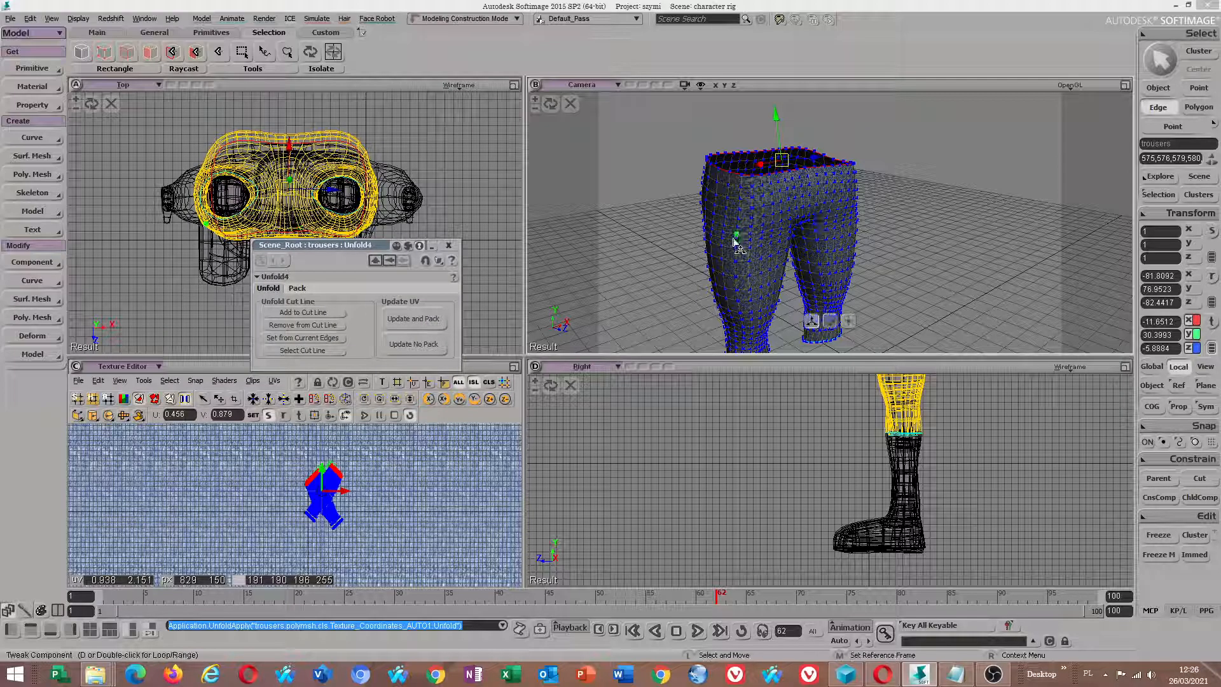
{"action": "left_click_drag", "start_coordinate": [796, 216], "coordinate": [785, 245]}
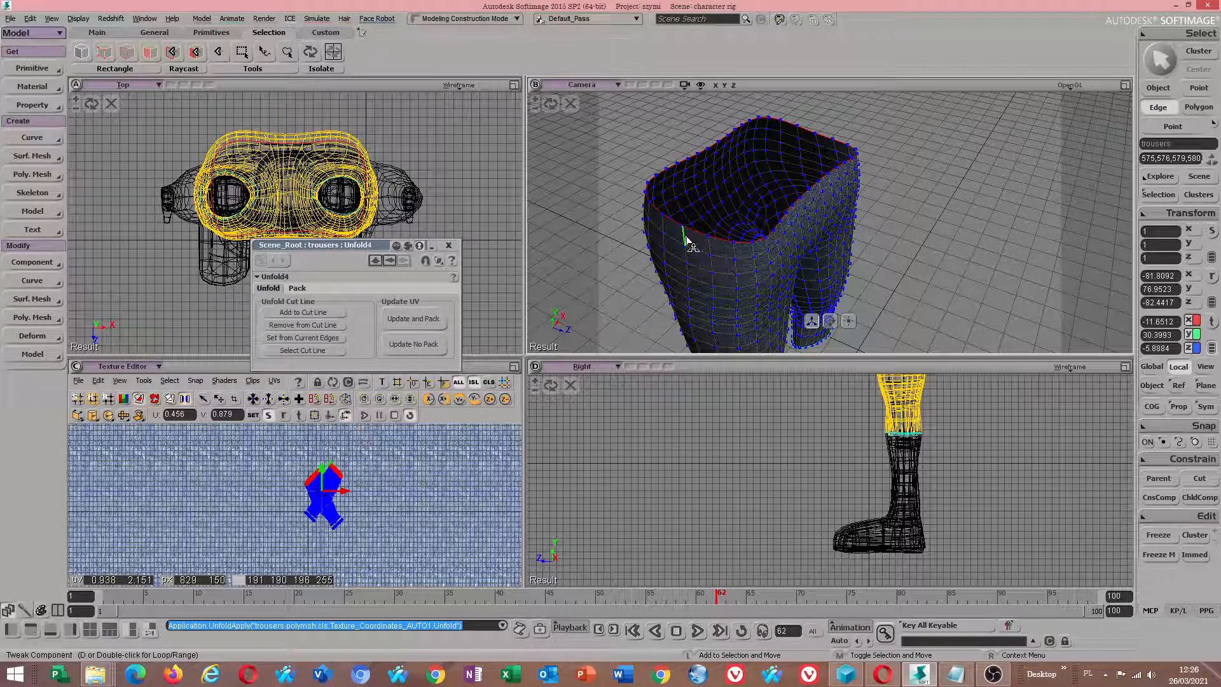
{"action": "double_click", "coordinate": [689, 243]}
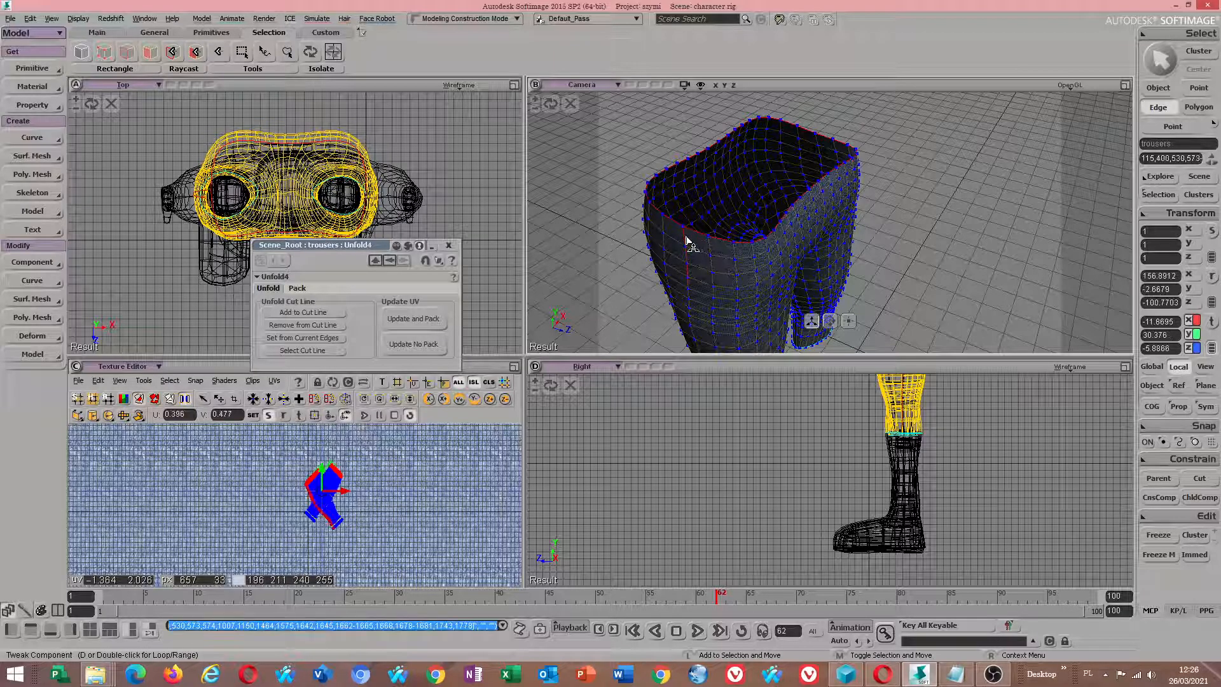
{"action": "middle_click_drag", "start_coordinate": [839, 221], "coordinate": [806, 250]}
{"action": "double_click", "coordinate": [793, 240]}
{"action": "scroll", "coordinate": [793, 240], "scroll_direction": "up", "scroll_amount": 3}
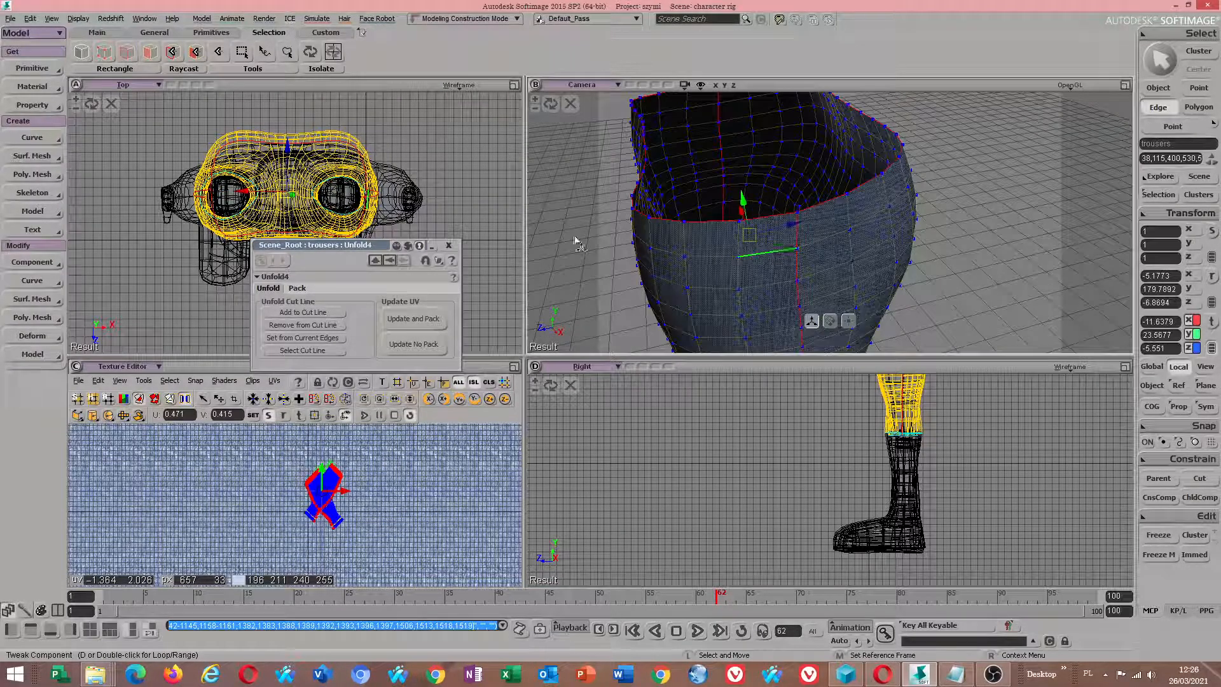
{"action": "left_click", "coordinate": [318, 313]}
Step: Deselect all edges and reselect the stored unfold cut line on the trousers
{"action": "key", "text": "s"}
{"action": "left_click_drag", "start_coordinate": [795, 307], "coordinate": [791, 240]}
{"action": "left_click", "coordinate": [969, 216]}
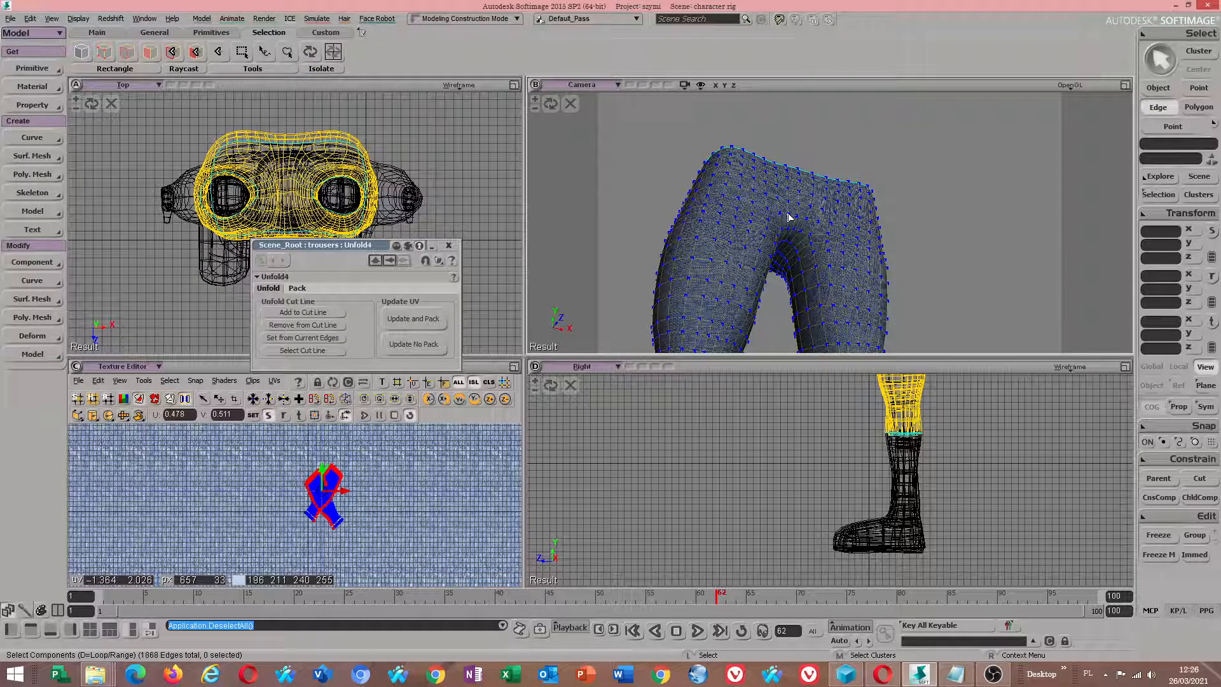
{"action": "left_click", "coordinate": [311, 352]}
Step: Extend the cut line selection with the edge loop around the first leg opening
{"action": "key", "text": "s"}
{"action": "left_click_drag", "start_coordinate": [681, 264], "coordinate": [744, 307]}
{"action": "scroll", "coordinate": [741, 290], "scroll_direction": "down", "scroll_amount": 5}
{"action": "key", "text": "s"}
{"action": "left_click_drag", "start_coordinate": [850, 304], "coordinate": [817, 212]}
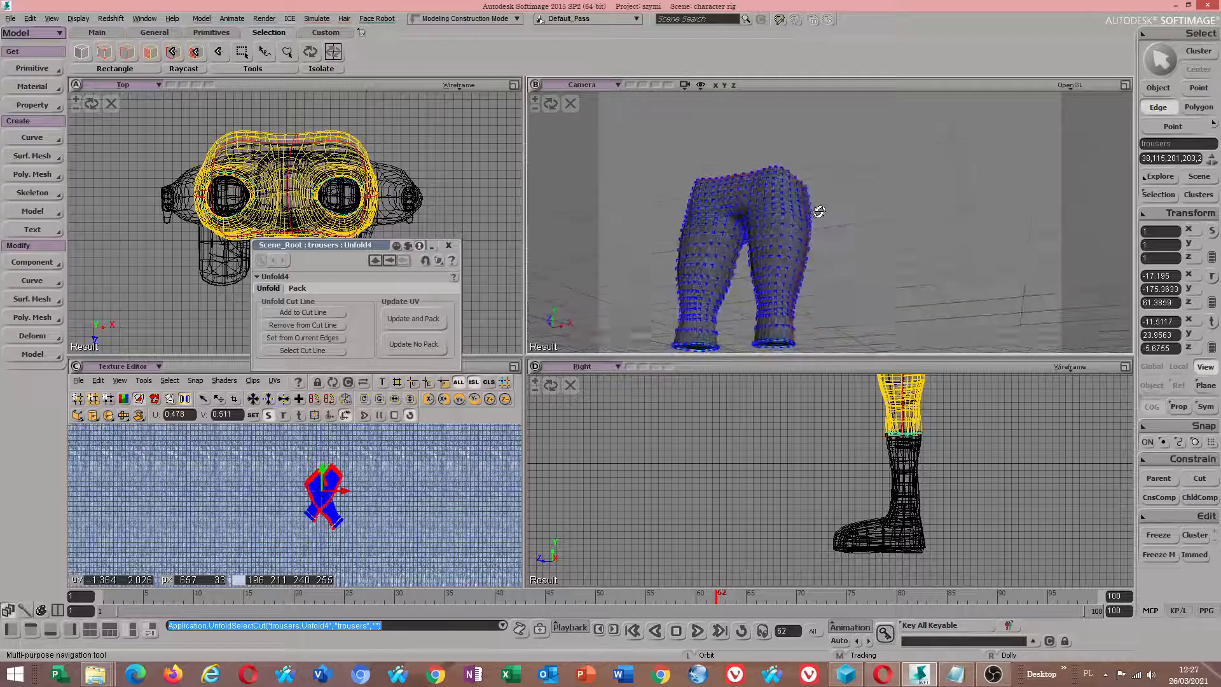
{"action": "scroll", "coordinate": [776, 309], "scroll_direction": "up", "scroll_amount": 3}
{"action": "left_click_drag", "start_coordinate": [776, 309], "coordinate": [766, 261]}
{"action": "key", "text": "m"}
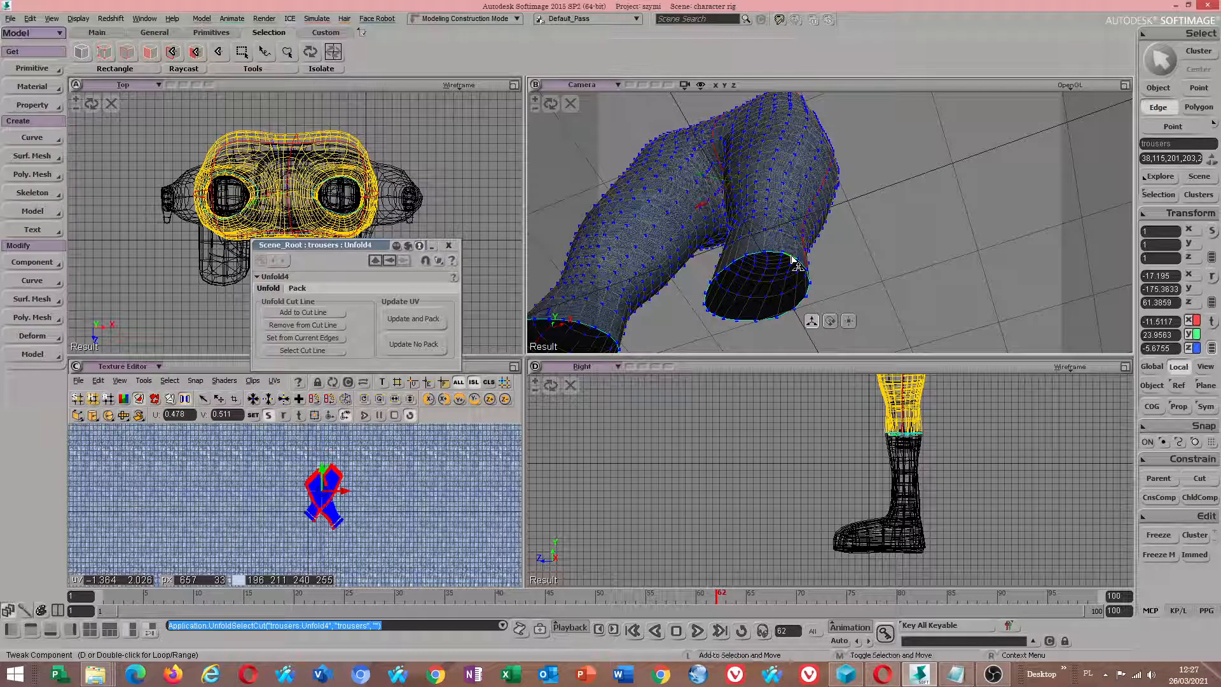
{"action": "double_click", "coordinate": [793, 261]}
Step: Include the edge loop around the other leg opening and add the selected edges to the unfold cut line
{"action": "left_click_drag", "start_coordinate": [697, 253], "coordinate": [750, 251]}
{"action": "key", "text": "shift"}
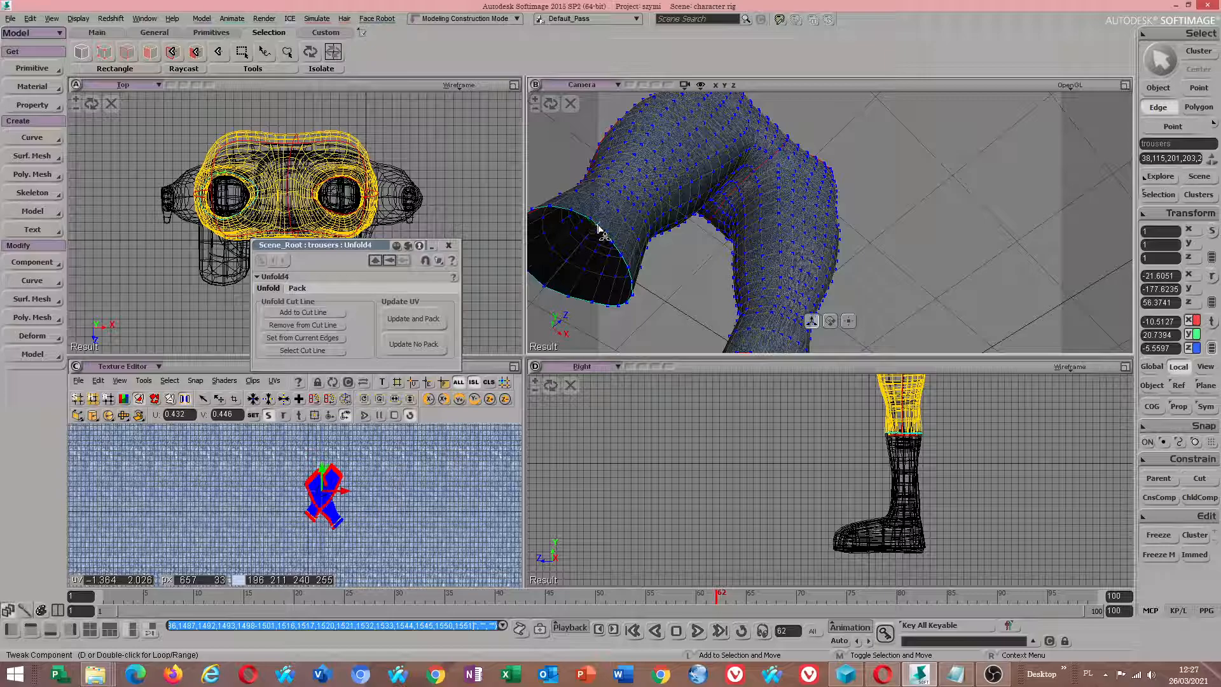
{"action": "double_click", "coordinate": [598, 232], "text": "shift"}
{"action": "left_click_drag", "start_coordinate": [597, 232], "coordinate": [650, 295]}
{"action": "double_click", "coordinate": [620, 316], "text": "shift"}
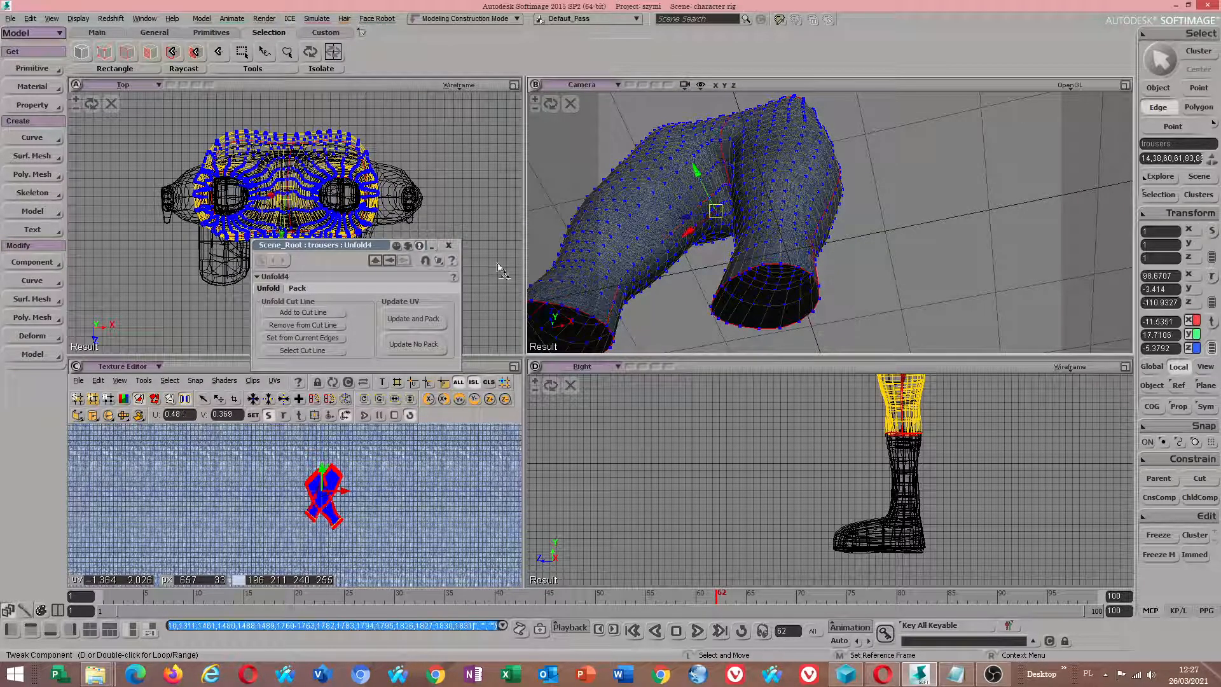
{"action": "left_click", "coordinate": [318, 312]}
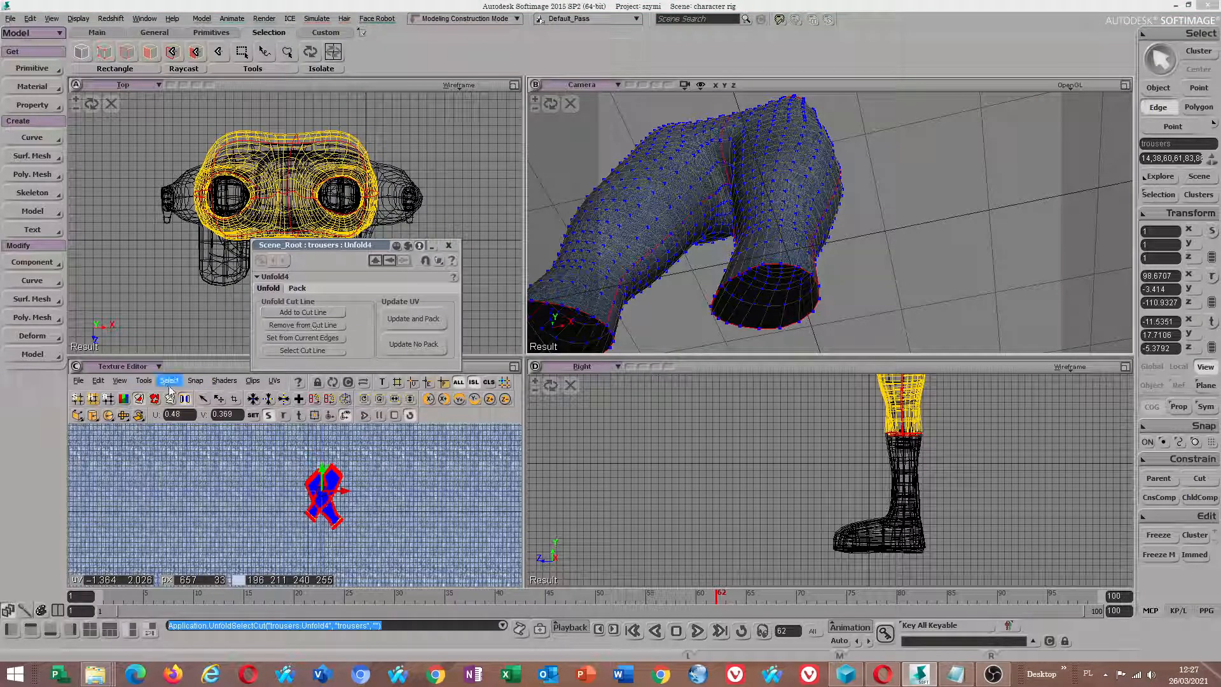
Step: Activate Split Components for the trousers' texture coordinates
{"action": "left_click", "coordinate": [144, 381]}
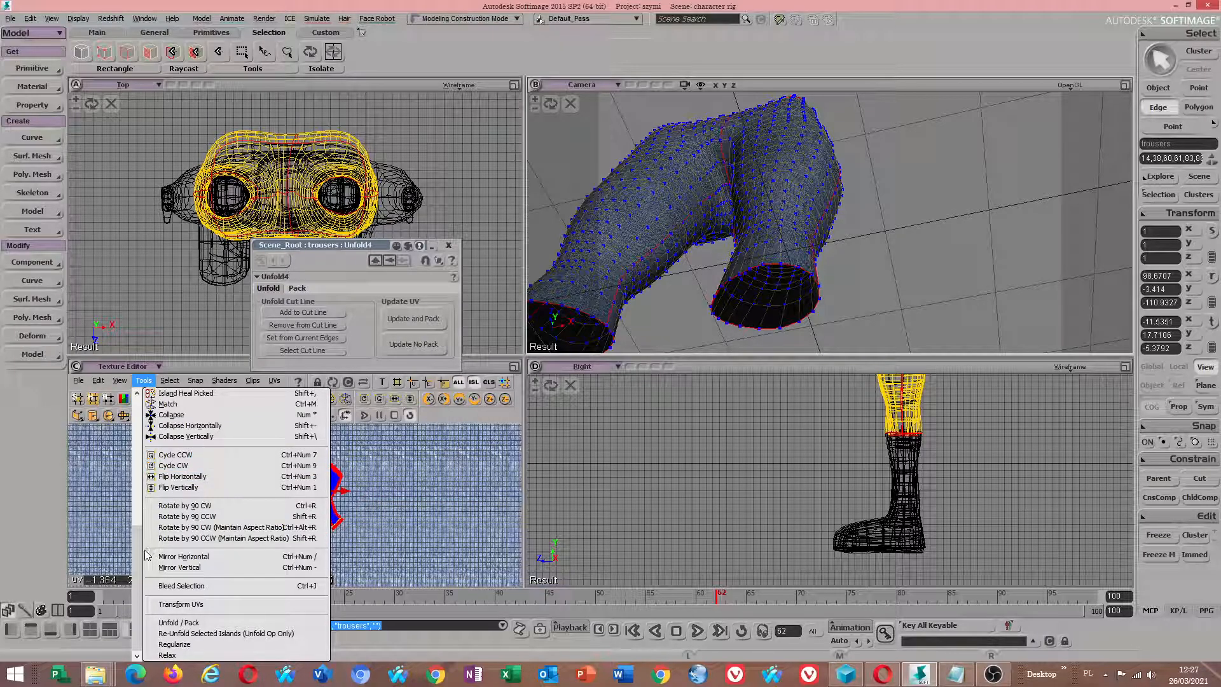
{"action": "left_click_drag", "start_coordinate": [136, 564], "coordinate": [136, 475]}
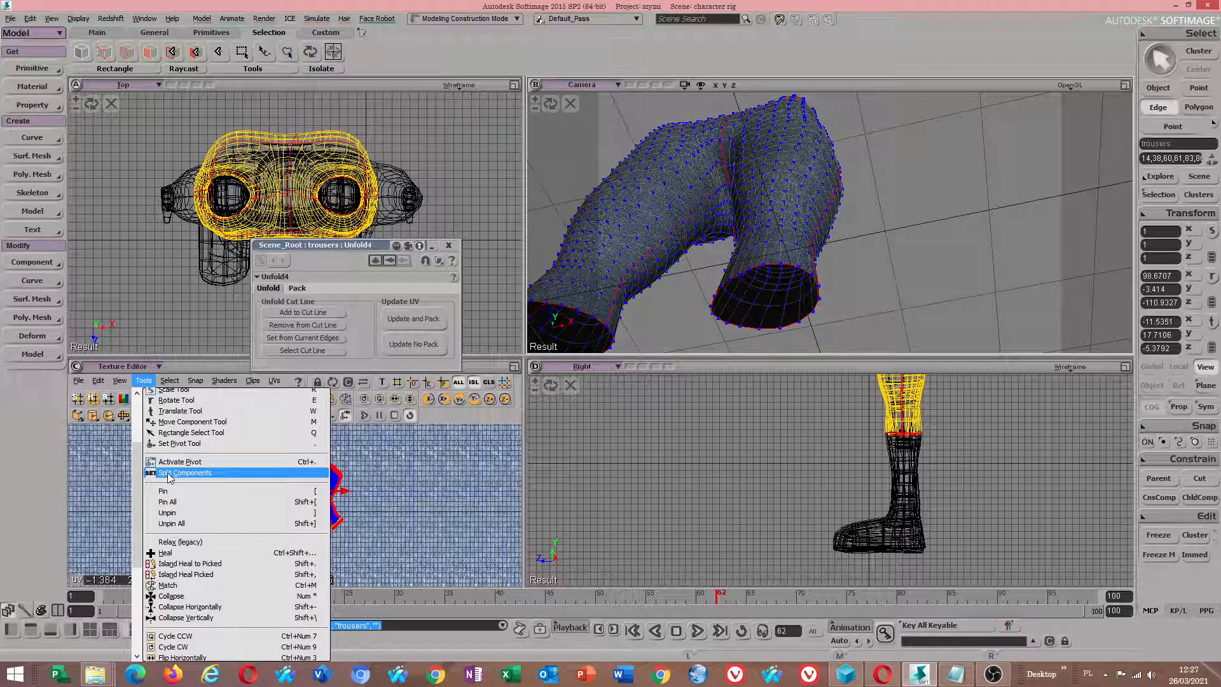
{"action": "left_click", "coordinate": [168, 475]}
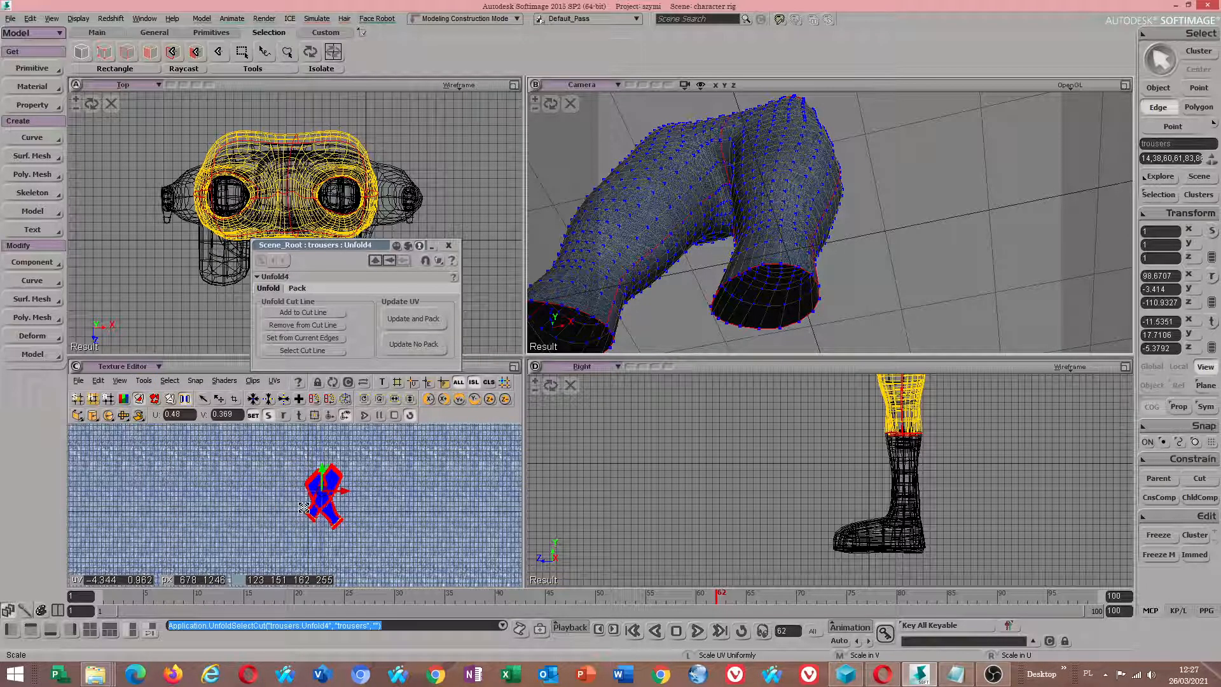
Step: Select all UV samples of the trousers and update the unfold with packing
{"action": "scroll", "coordinate": [304, 507], "scroll_direction": "up", "scroll_amount": 2}
{"action": "scroll", "coordinate": [299, 453], "scroll_direction": "up", "scroll_amount": 2}
{"action": "left_click", "coordinate": [203, 401]}
{"action": "left_click_drag", "start_coordinate": [256, 438], "coordinate": [444, 573]}
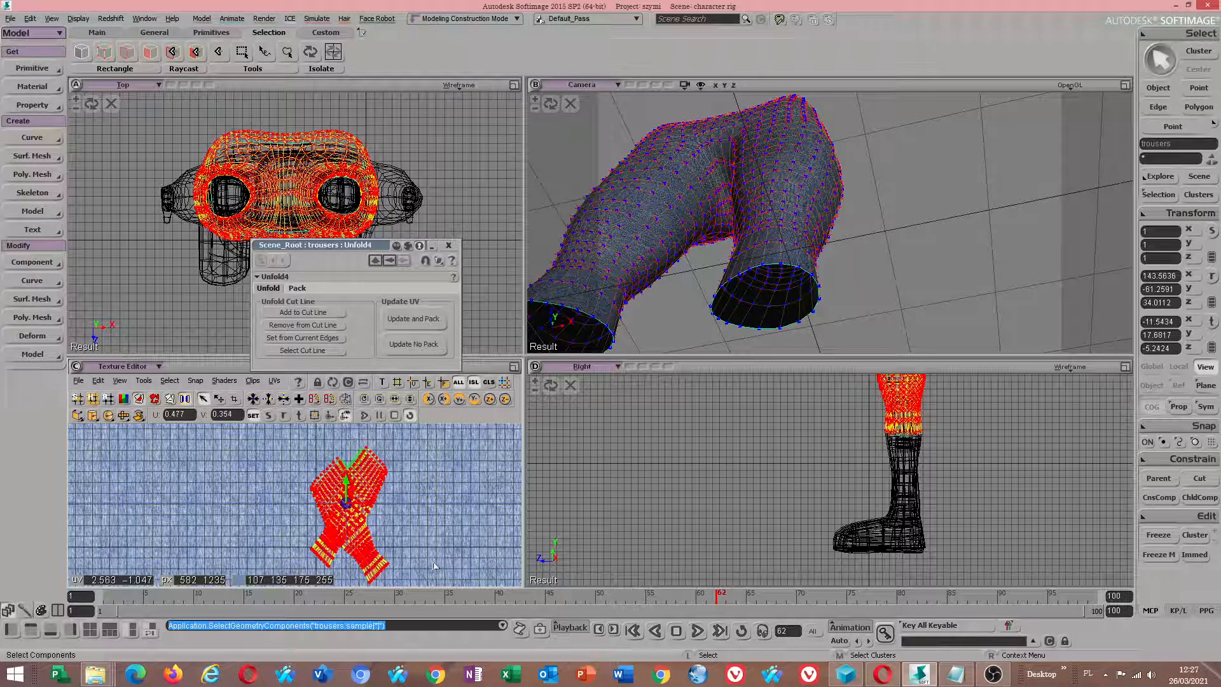
{"action": "scroll", "coordinate": [382, 509], "scroll_direction": "down", "scroll_amount": 2}
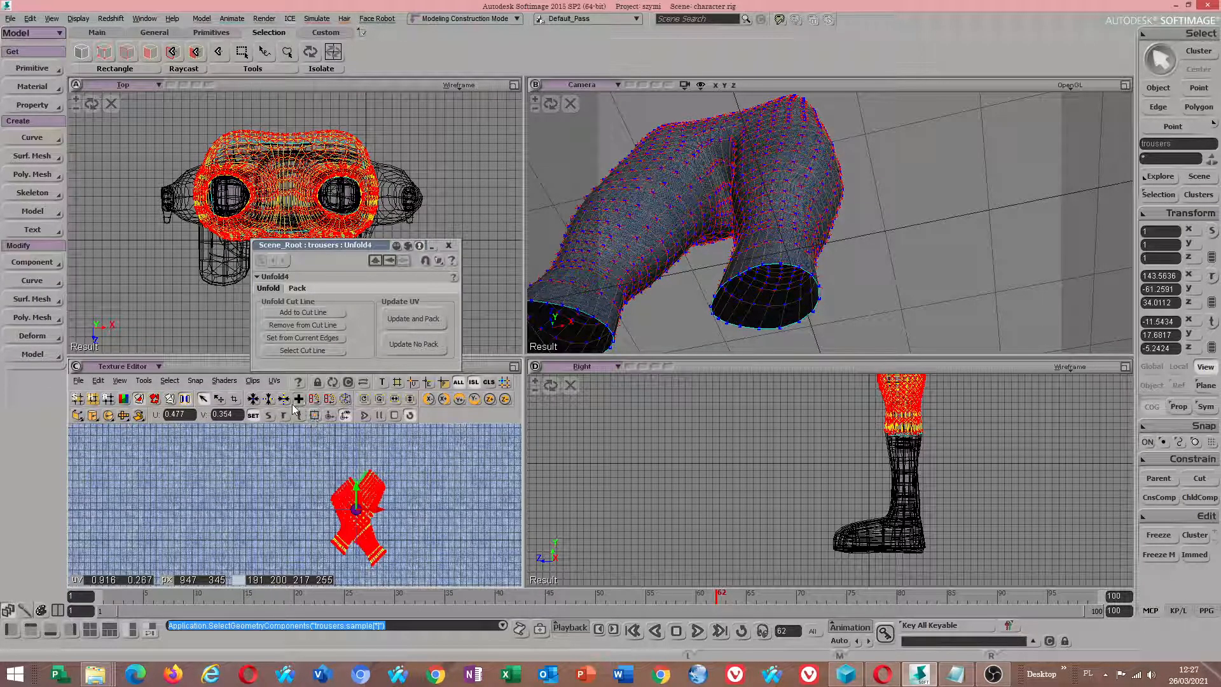
{"action": "left_click", "coordinate": [414, 321]}
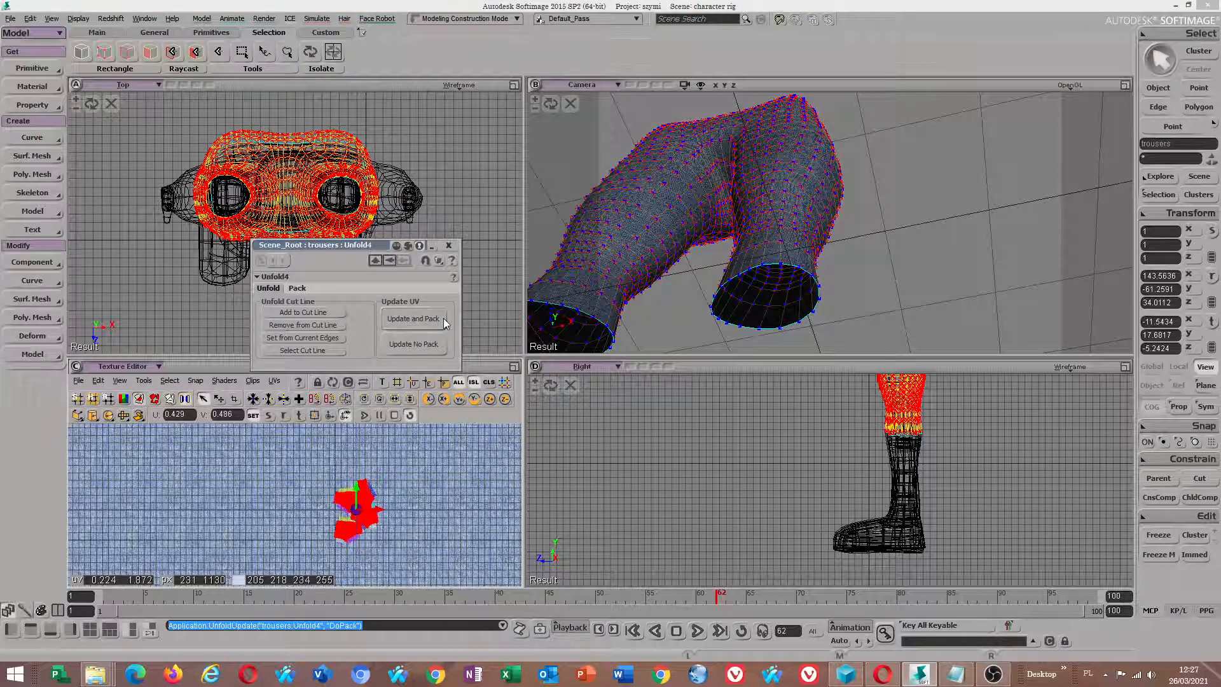
Step: Scale the selected UVs up by a factor of about 1.38 and inspect the denim weave on the leg
{"action": "scroll", "coordinate": [706, 248], "scroll_direction": "up", "scroll_amount": 5}
{"action": "scroll", "coordinate": [678, 276], "scroll_direction": "down", "scroll_amount": 4}
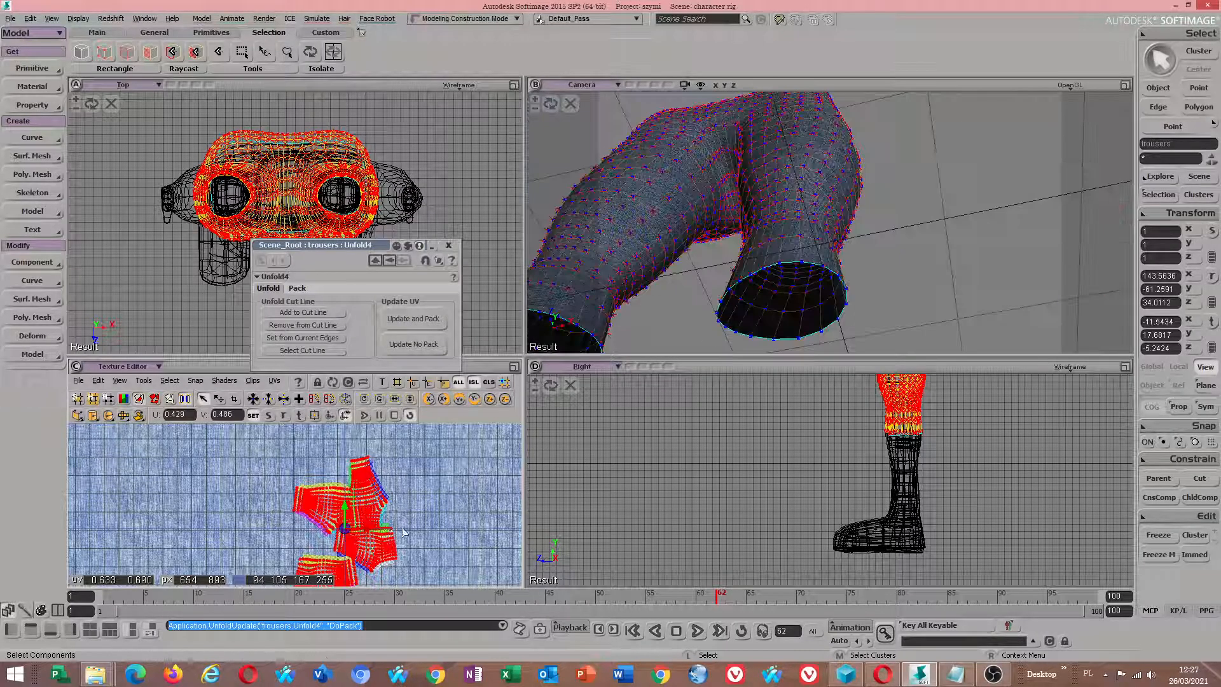
{"action": "key", "text": "x"}
{"action": "left_click_drag", "start_coordinate": [368, 504], "coordinate": [396, 501]}
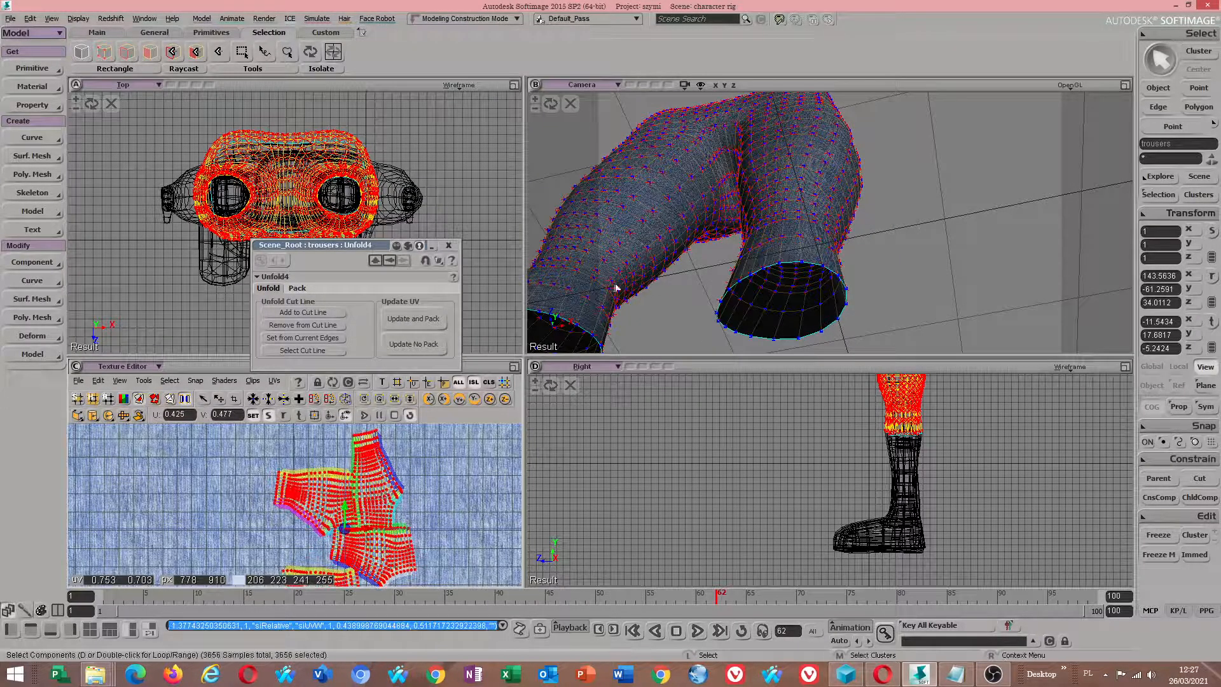
{"action": "scroll", "coordinate": [655, 253], "scroll_direction": "up", "scroll_amount": 6}
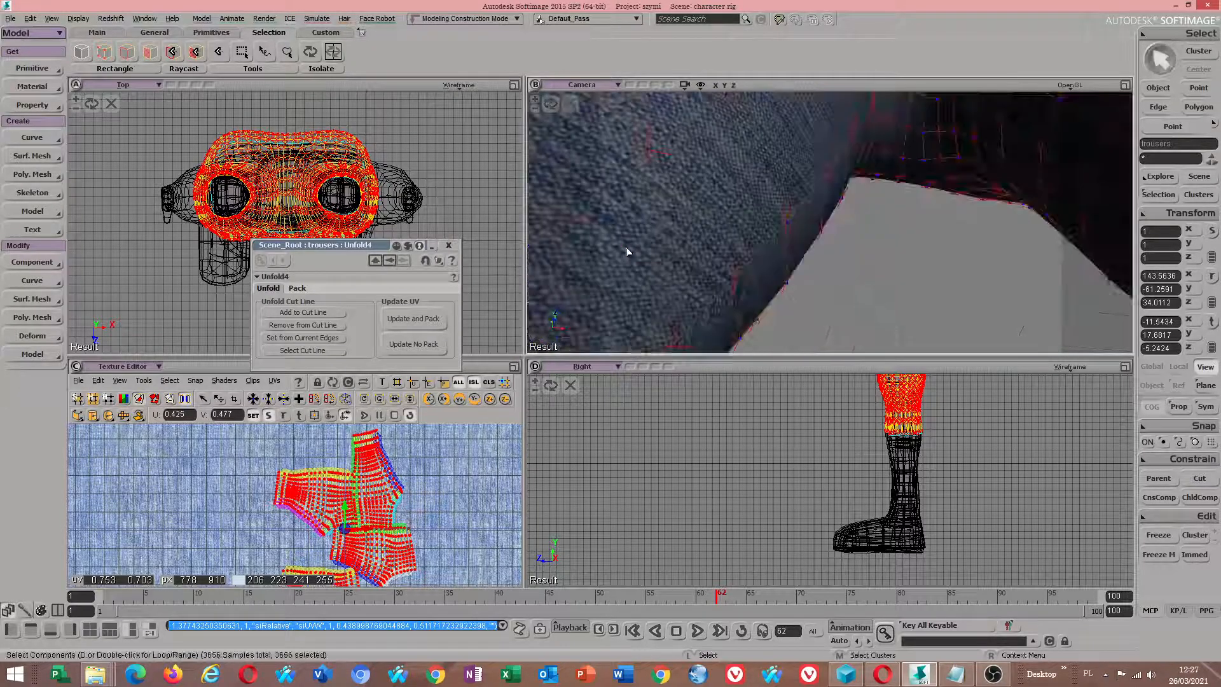
Step: Scale the selected trousers UVs up again by a factor of about 1.16, checking the weave around the crotch
{"action": "scroll", "coordinate": [629, 254], "scroll_direction": "down", "scroll_amount": 3}
{"action": "left_click_drag", "start_coordinate": [359, 470], "coordinate": [370, 472]}
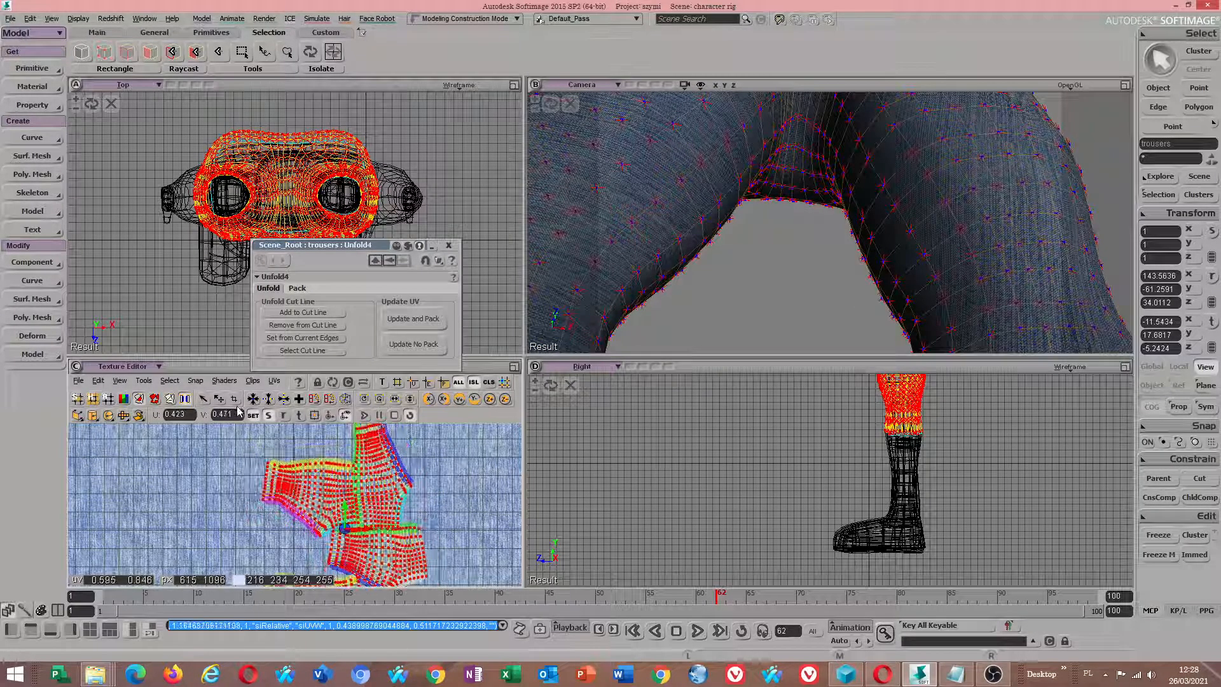
Step: Compare the trousers' UV sets by displaying the second Unfold and Texture_Projection, and return to the first Unfold set
{"action": "left_click", "coordinate": [253, 381]}
{"action": "mouse_move", "coordinate": [272, 384]}
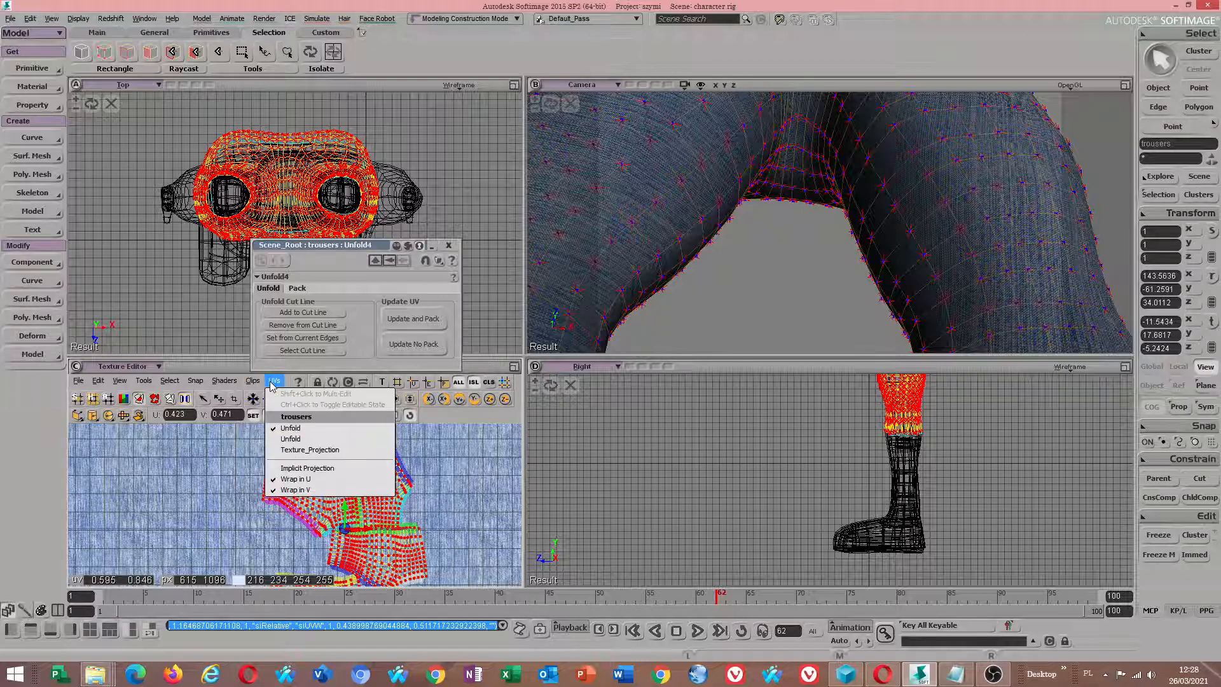
{"action": "left_click", "coordinate": [290, 439]}
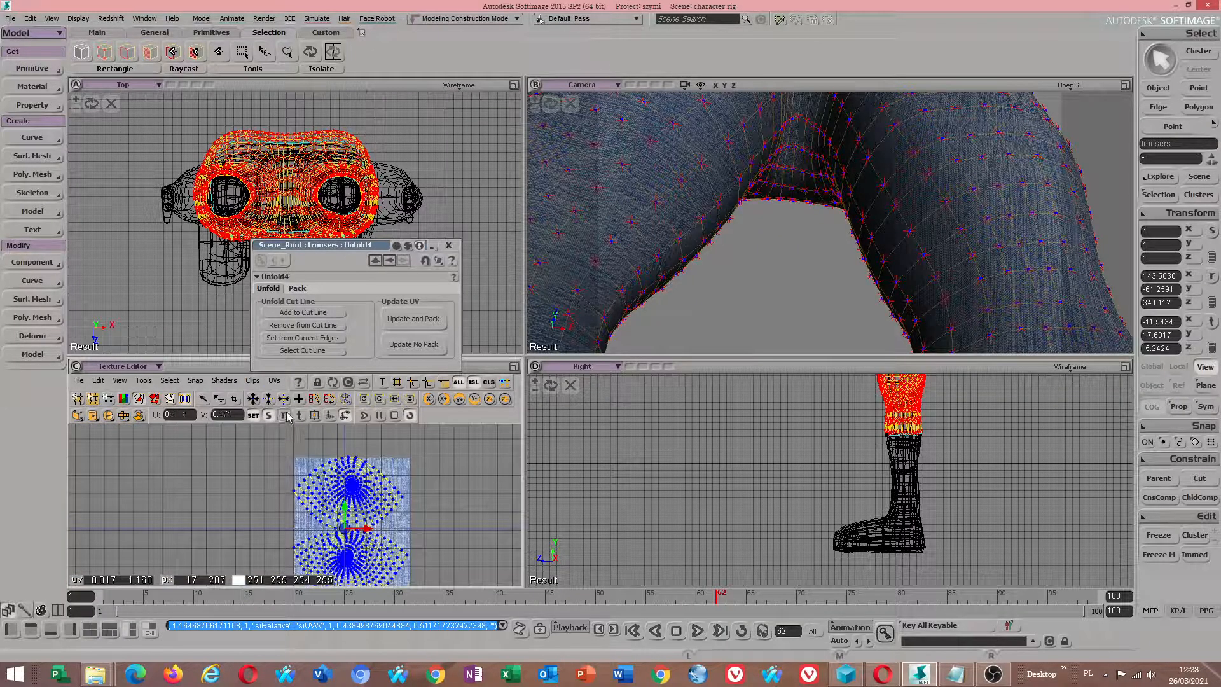
{"action": "left_click", "coordinate": [272, 381]}
{"action": "left_click", "coordinate": [309, 449]}
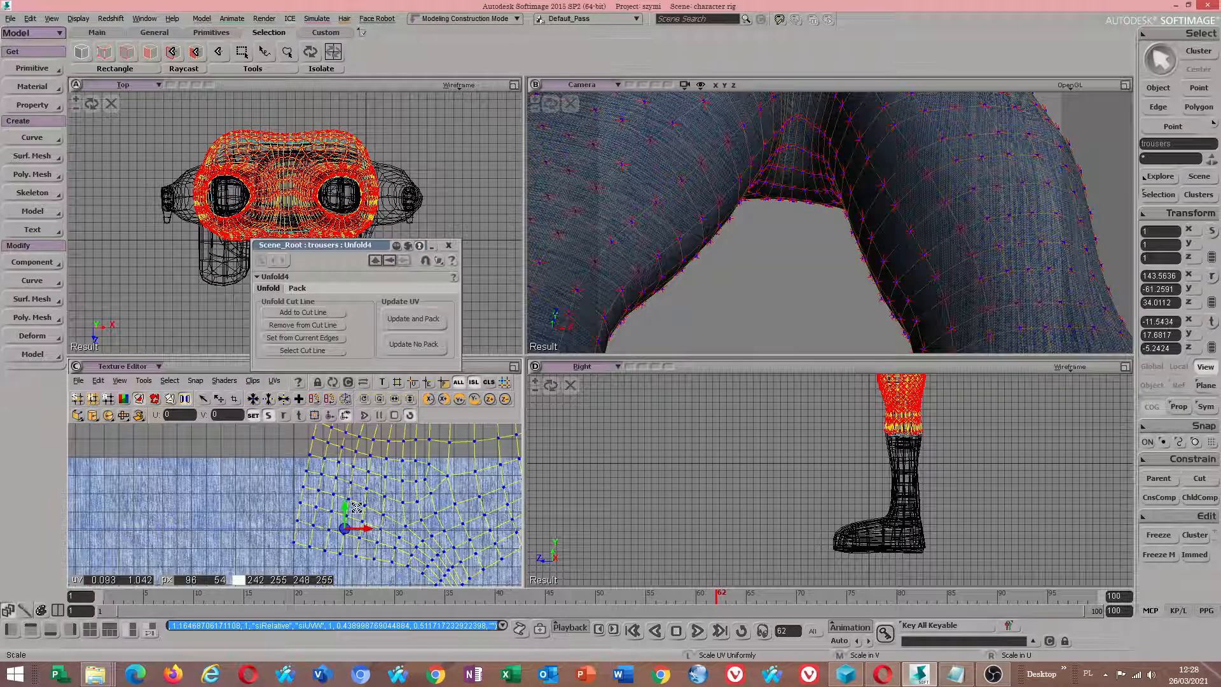
{"action": "scroll", "coordinate": [393, 493], "scroll_direction": "down", "scroll_amount": 3}
{"action": "left_click", "coordinate": [273, 380]}
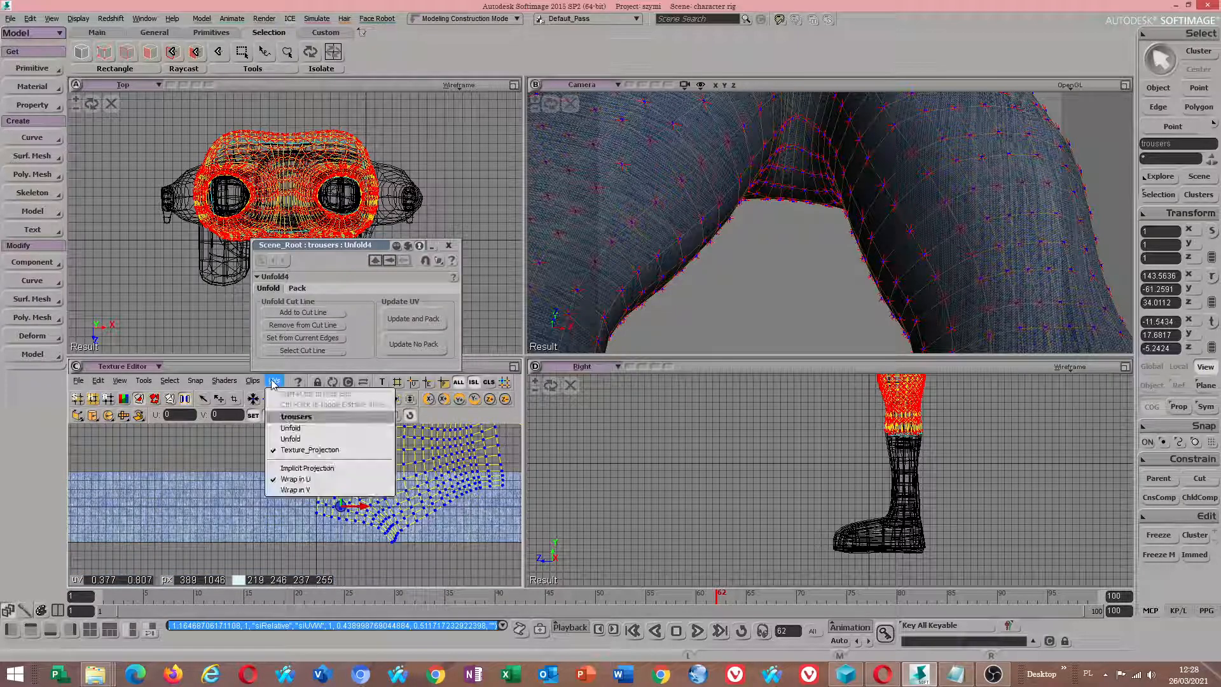
{"action": "left_click", "coordinate": [316, 430]}
{"action": "scroll", "coordinate": [358, 478], "scroll_direction": "down", "scroll_amount": 1}
{"action": "scroll", "coordinate": [358, 478], "scroll_direction": "up", "scroll_amount": 2}
{"action": "scroll", "coordinate": [358, 478], "scroll_direction": "down", "scroll_amount": 1}
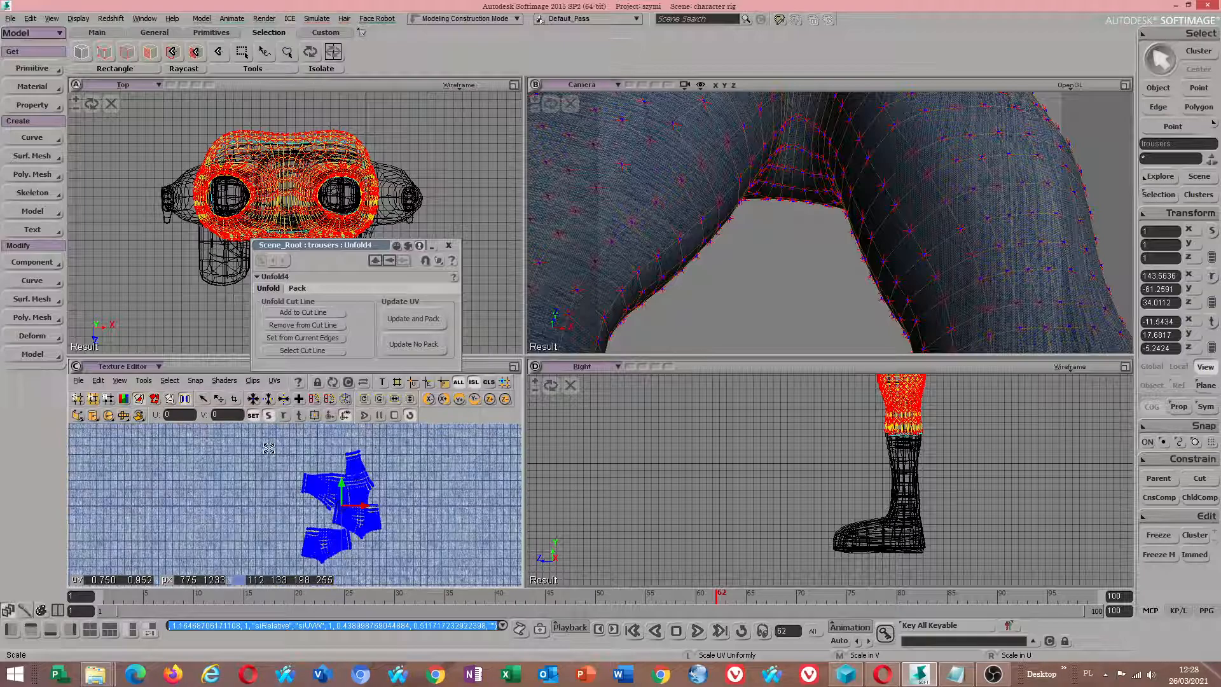
Step: Select all UV samples of the trousers, update the unfold with packing, and scale them up by a factor of about 1.89
{"action": "left_click", "coordinate": [206, 398]}
{"action": "left_click_drag", "start_coordinate": [279, 443], "coordinate": [493, 636]}
{"action": "key", "text": "x"}
{"action": "right_click_drag", "start_coordinate": [363, 477], "coordinate": [366, 478]}
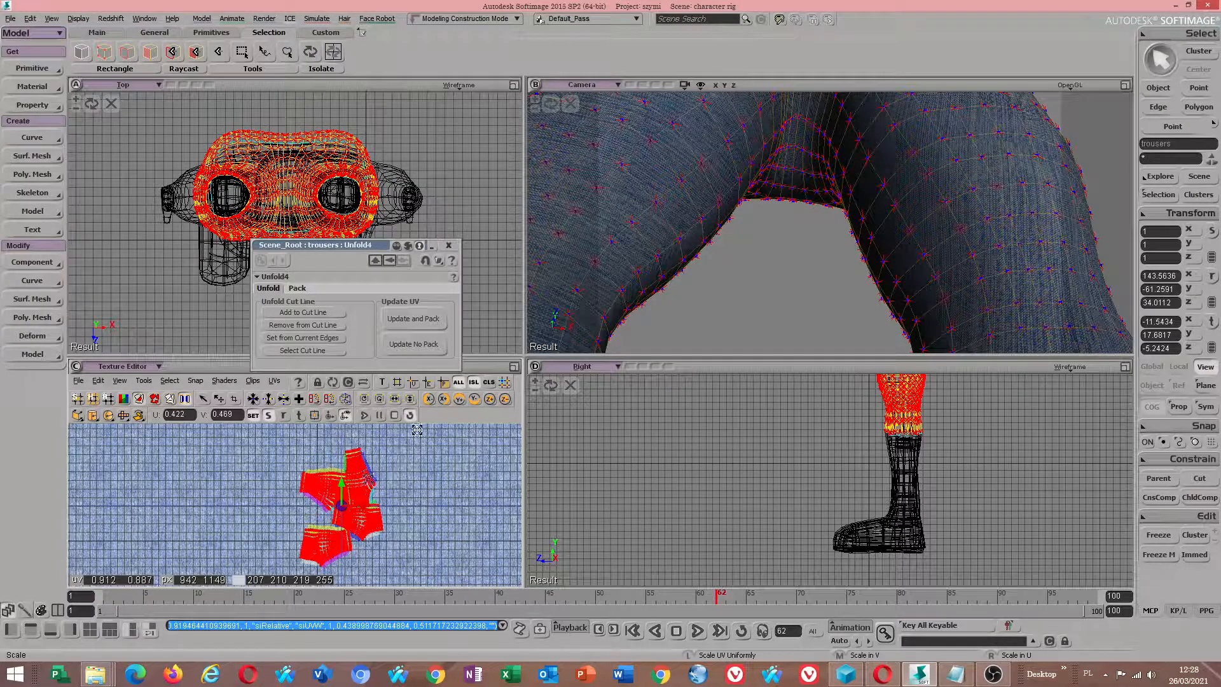
{"action": "left_click", "coordinate": [425, 325]}
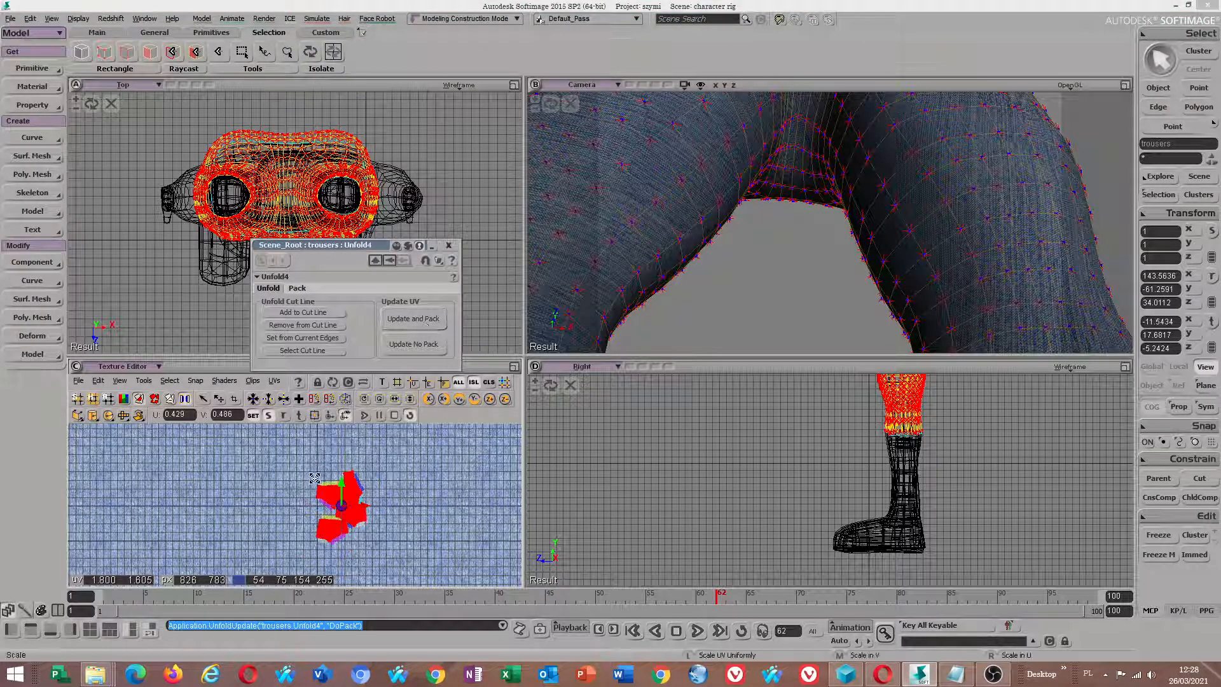
{"action": "left_click_drag", "start_coordinate": [362, 484], "coordinate": [379, 478]}
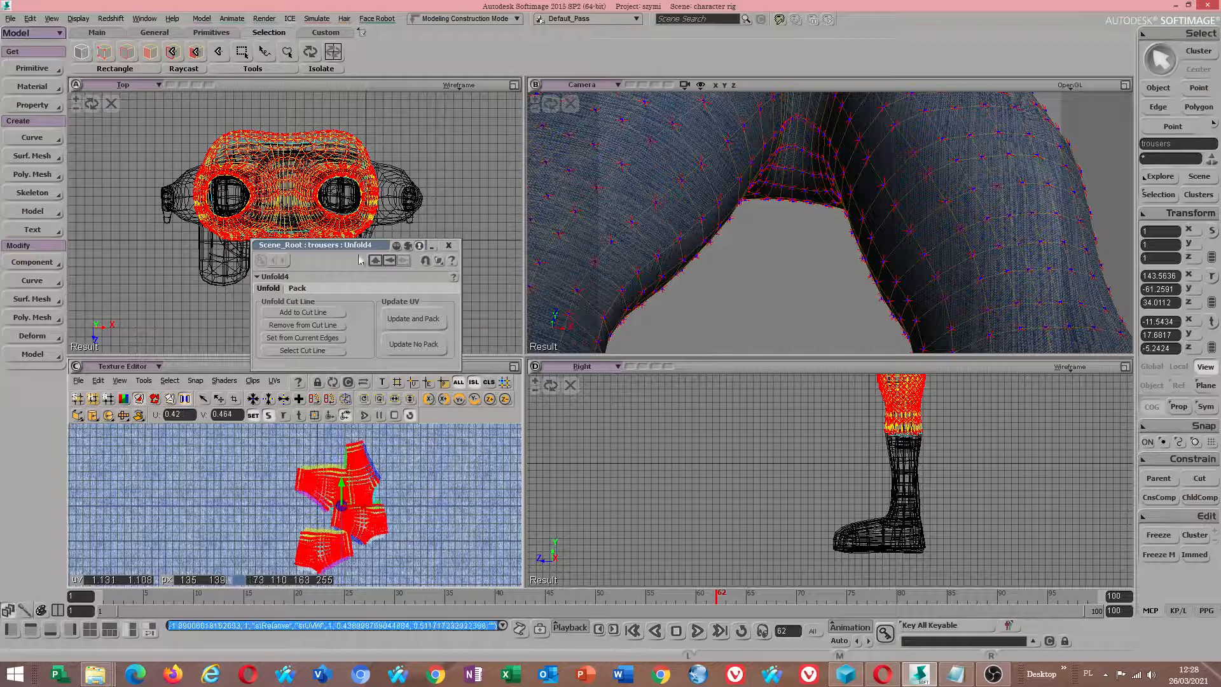
Step: Open the Material Manager and inspect the trousers_02 material's Image node and its texture projection definition, keeping the manager clear of the UV view
{"action": "left_click", "coordinate": [265, 20]}
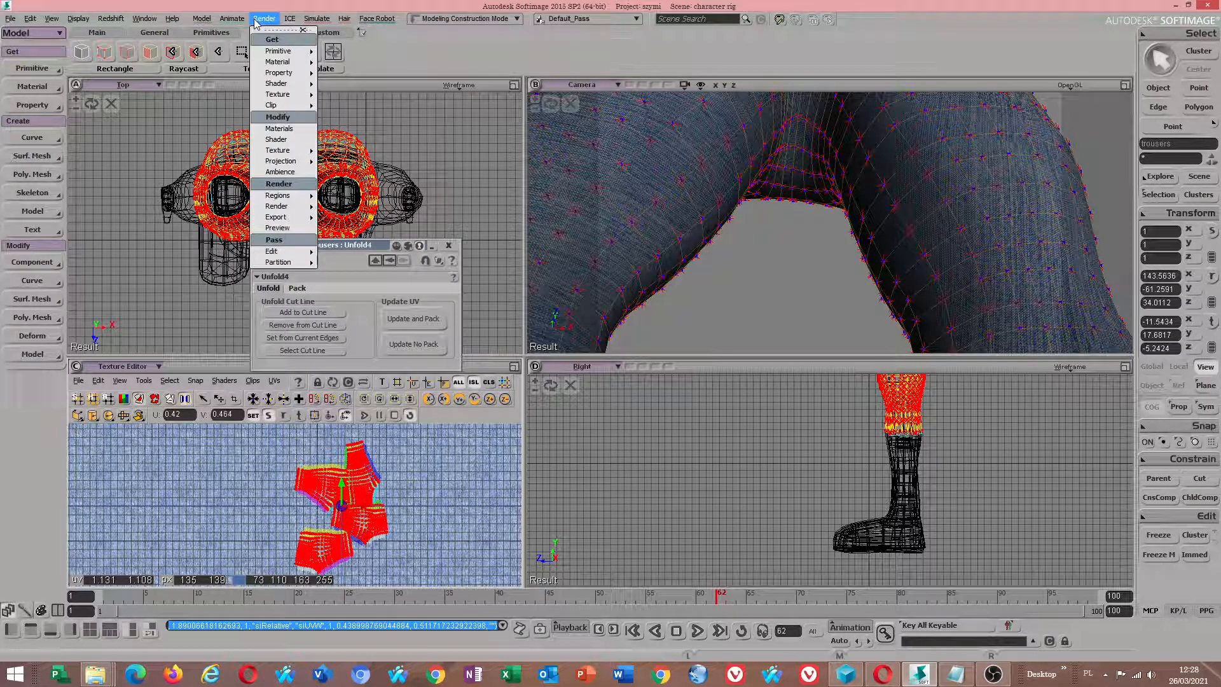
{"action": "left_click", "coordinate": [280, 129]}
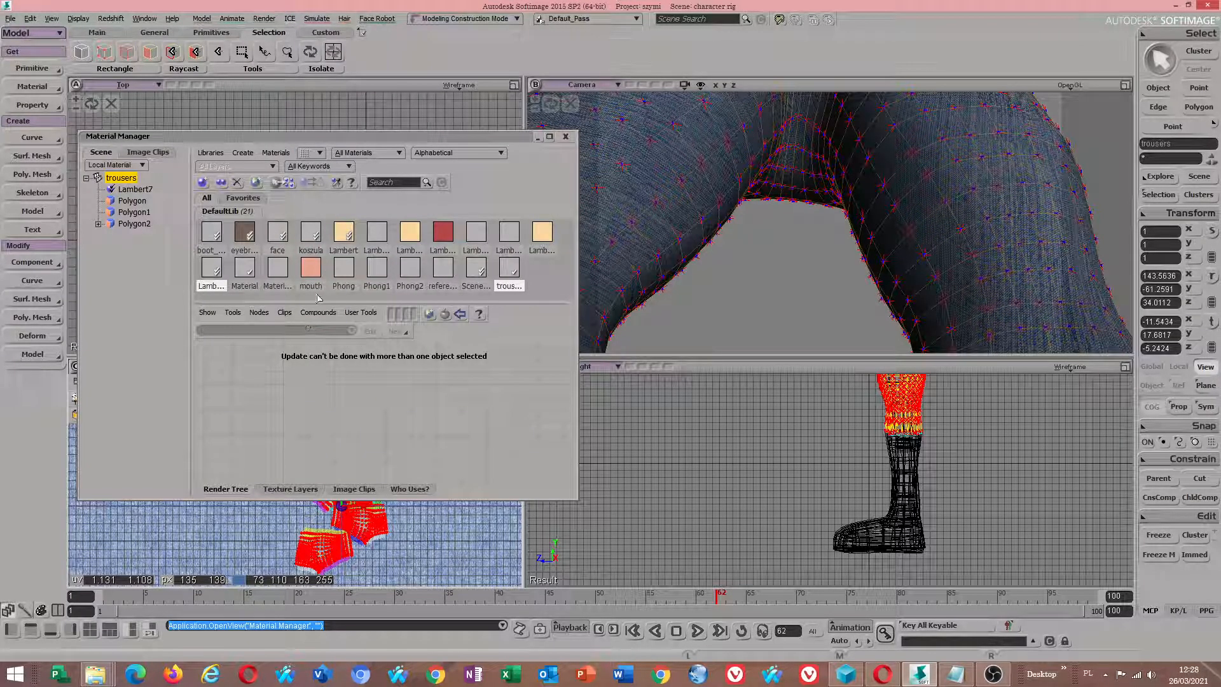
{"action": "left_click", "coordinate": [509, 274]}
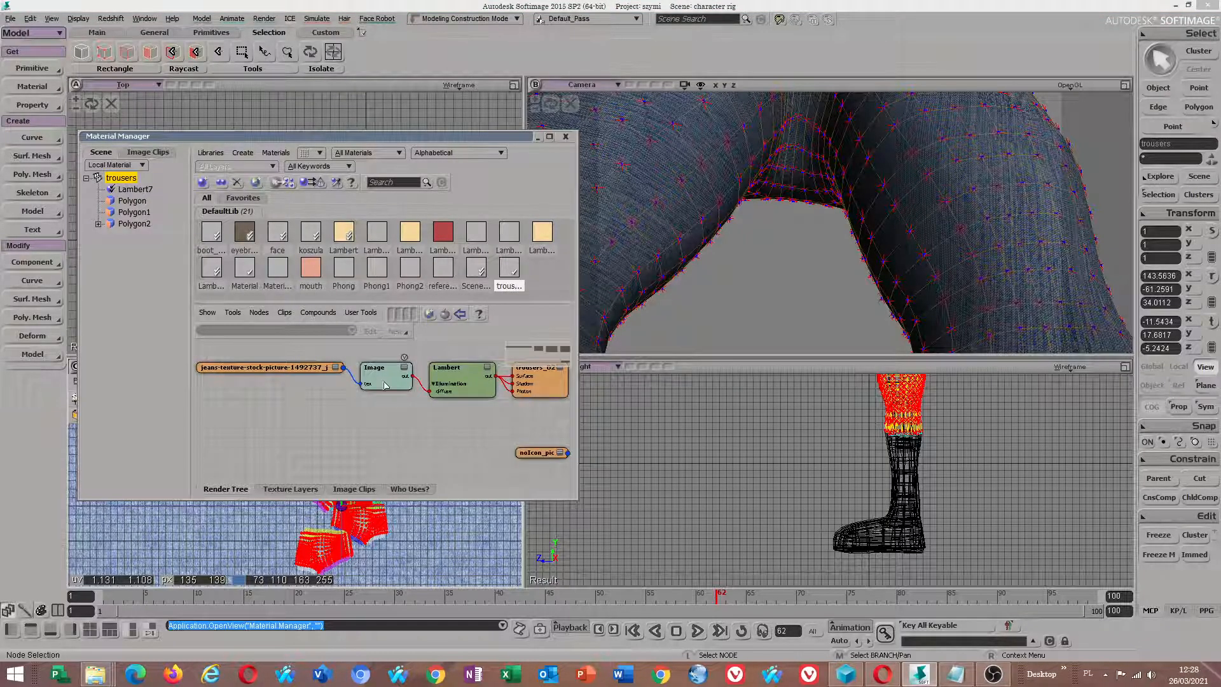
{"action": "double_click", "coordinate": [385, 384]}
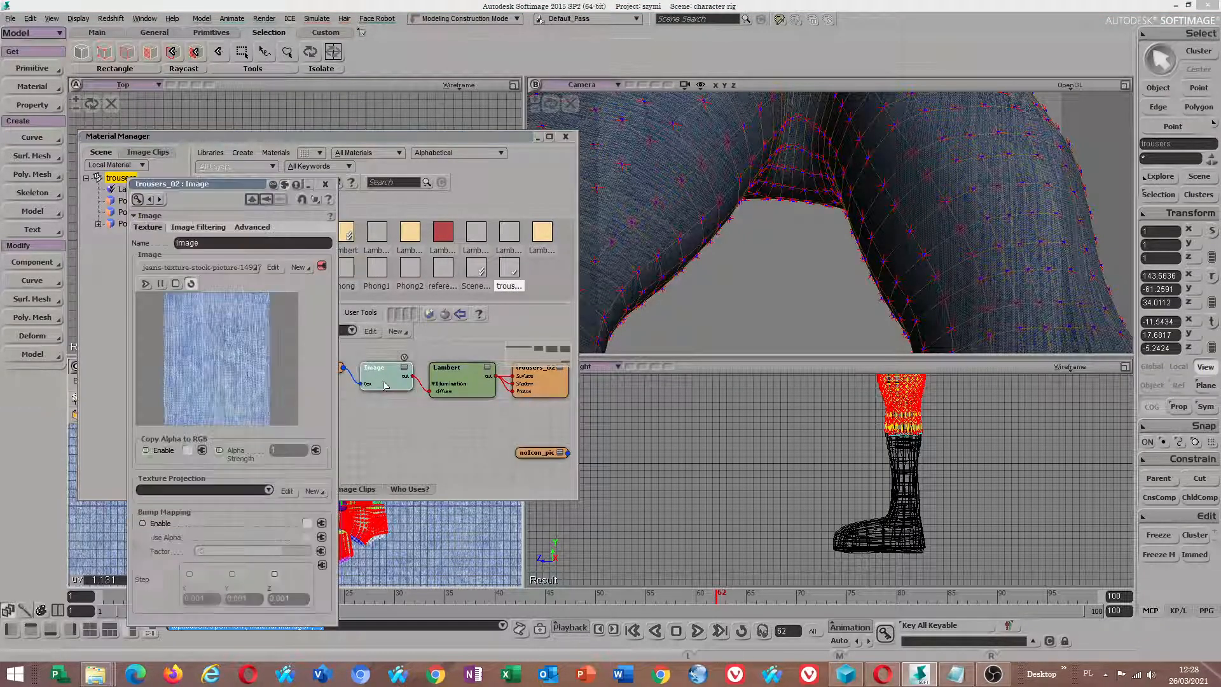
{"action": "left_click", "coordinate": [286, 491]}
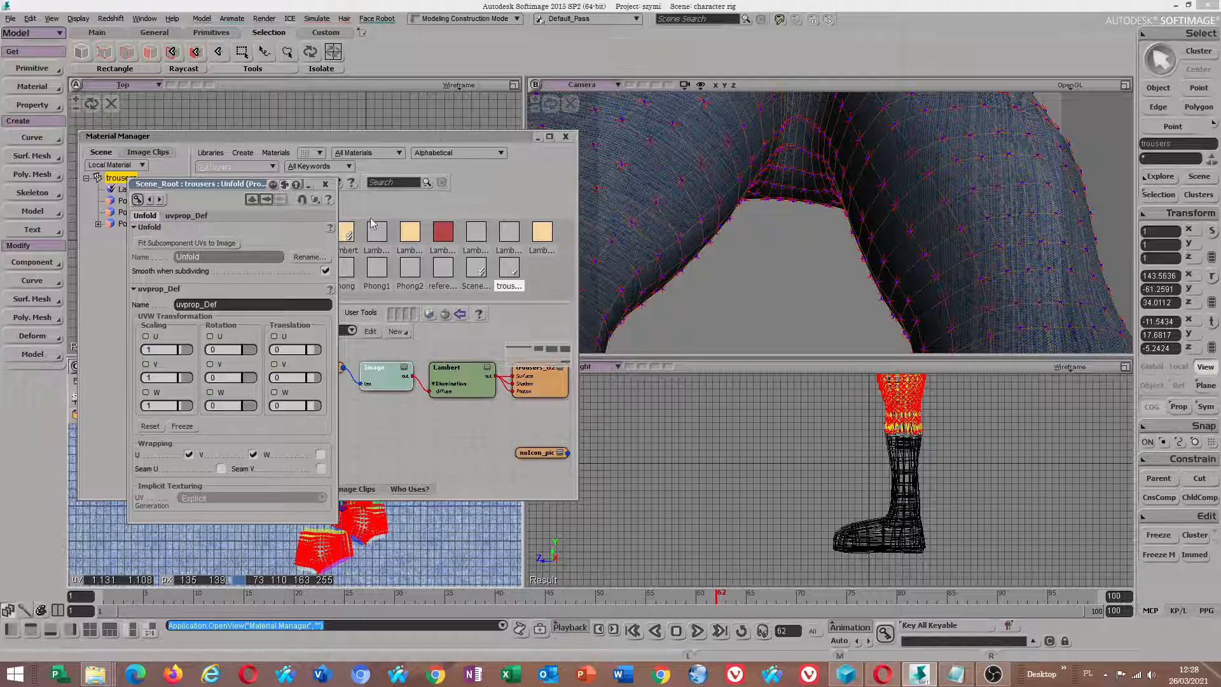
{"action": "double_click", "coordinate": [386, 375]}
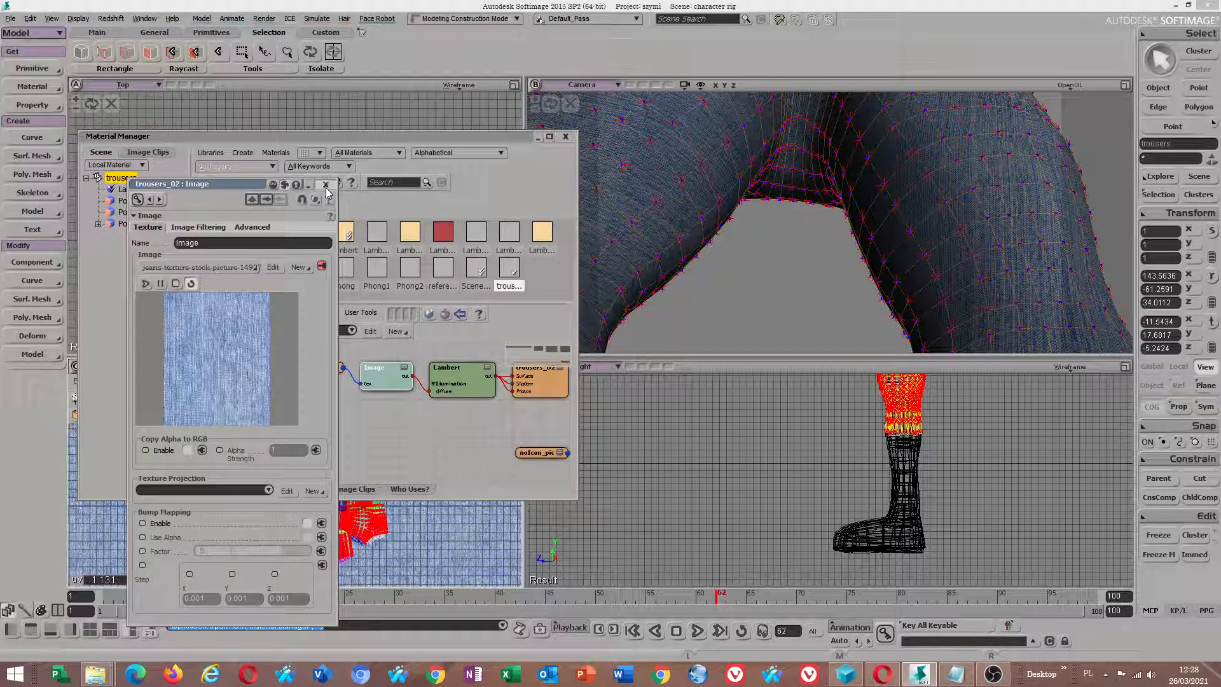
{"action": "left_click", "coordinate": [326, 185]}
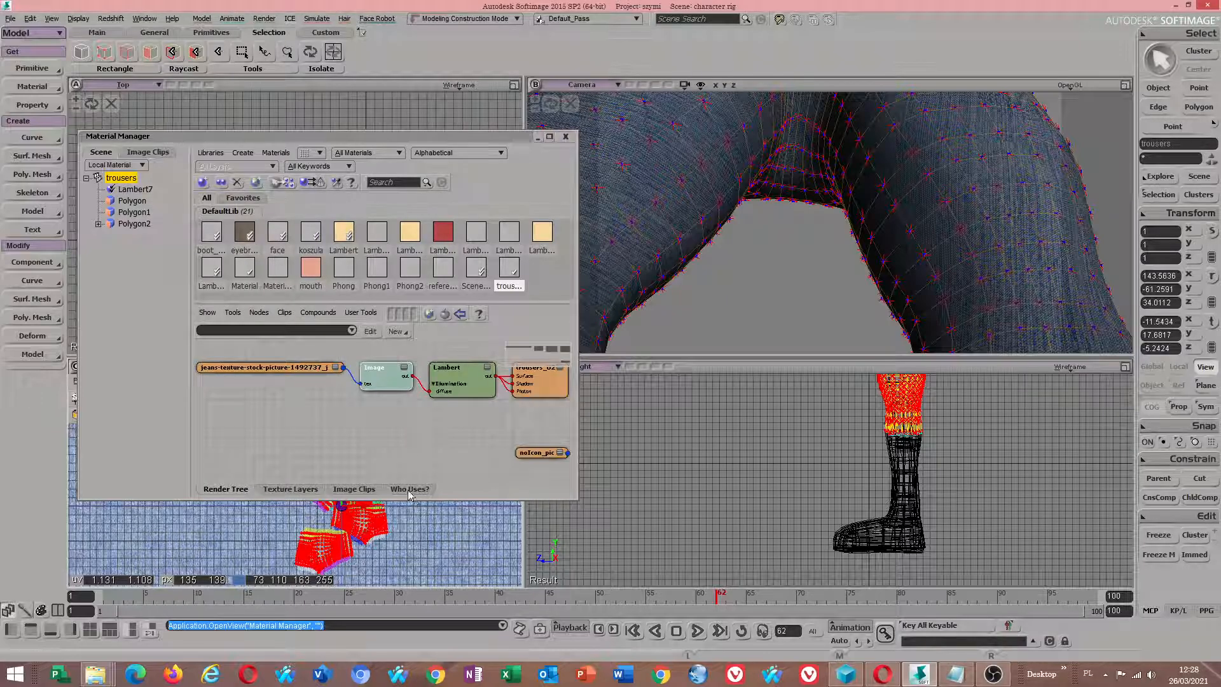
{"action": "left_click_drag", "start_coordinate": [327, 139], "coordinate": [705, 237]}
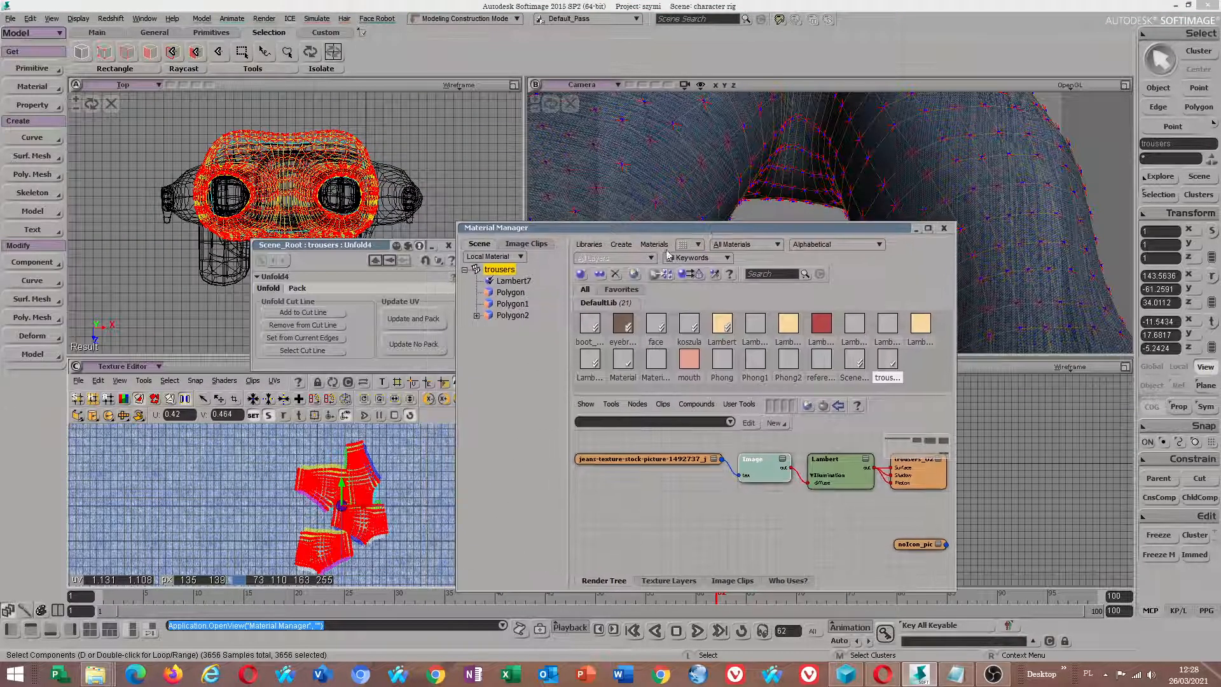
Step: Set the texture projection of the trousers_02 Image node to Unfold (Explicit UVWs)
{"action": "left_click", "coordinate": [274, 380]}
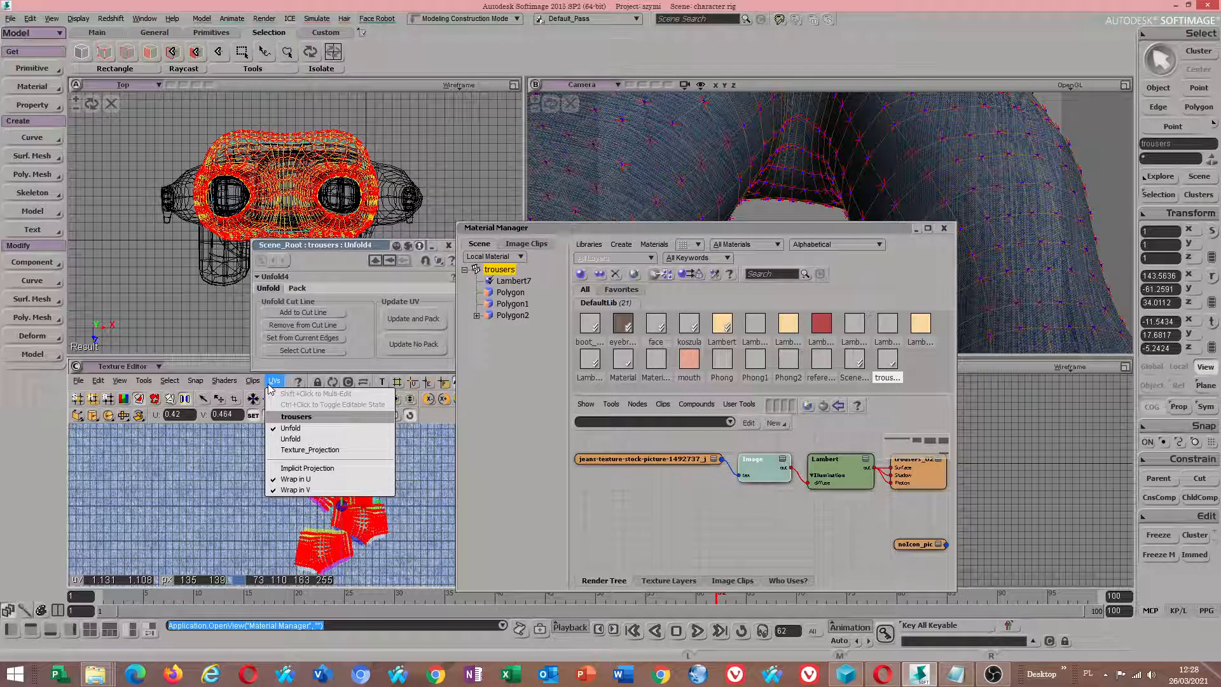
{"action": "double_click", "coordinate": [768, 471]}
{"action": "left_click", "coordinate": [270, 490]}
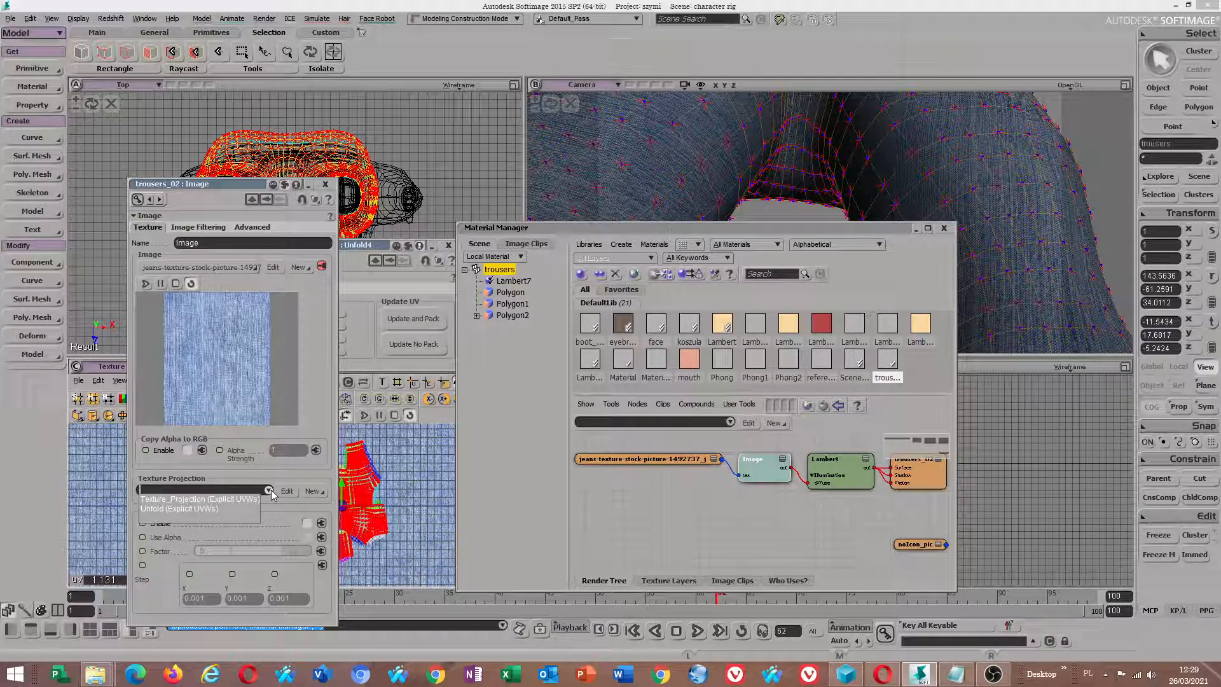
{"action": "left_click", "coordinate": [229, 513]}
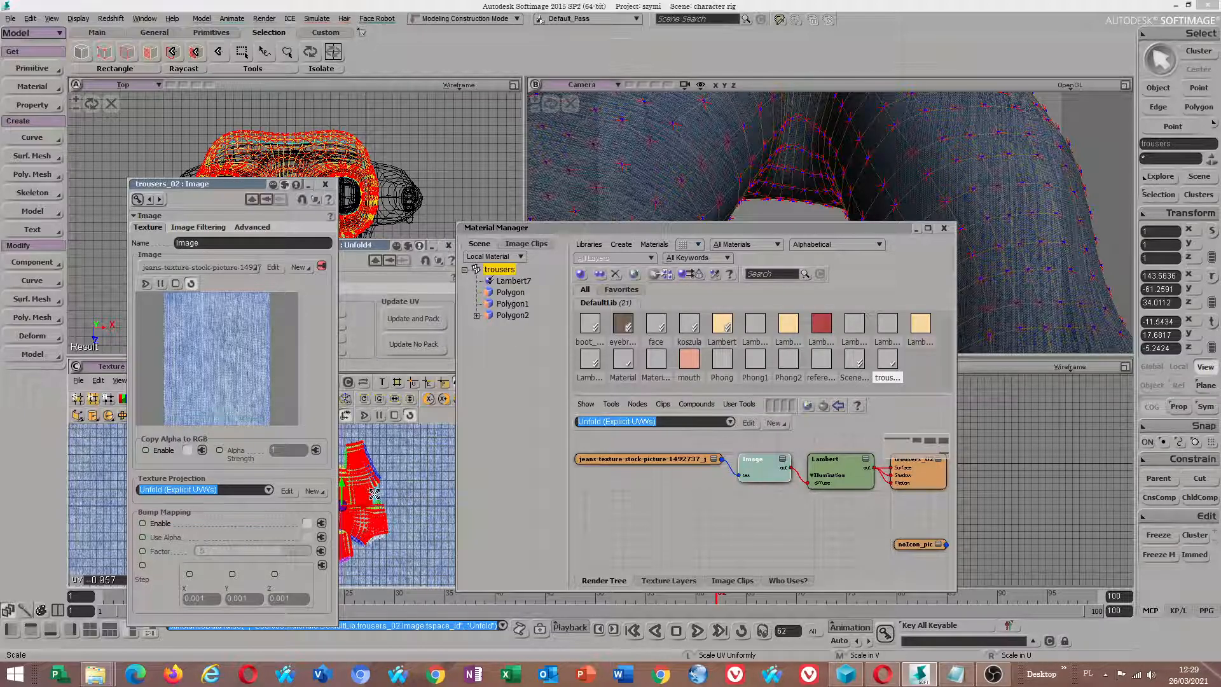
Step: Set the Image node's texture projection to Texture_Projection (Explicit UVWs) and test it by slightly rescaling the selected UVs
{"action": "left_click", "coordinate": [268, 492]}
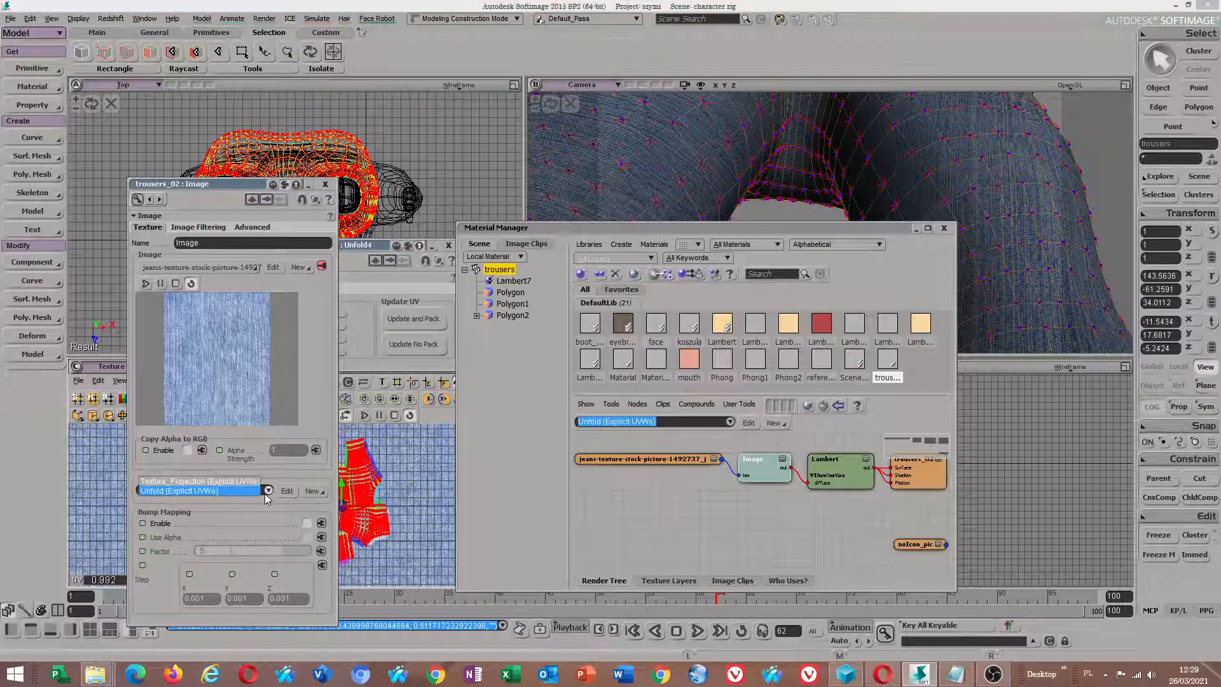
{"action": "left_click", "coordinate": [240, 481]}
{"action": "mouse_move", "coordinate": [361, 483]}
{"action": "left_mouse_down"}
{"action": "mouse_move", "coordinate": [373, 482]}
{"action": "mouse_move", "coordinate": [346, 483]}
{"action": "left_mouse_up"}
{"action": "left_click", "coordinate": [316, 492]}
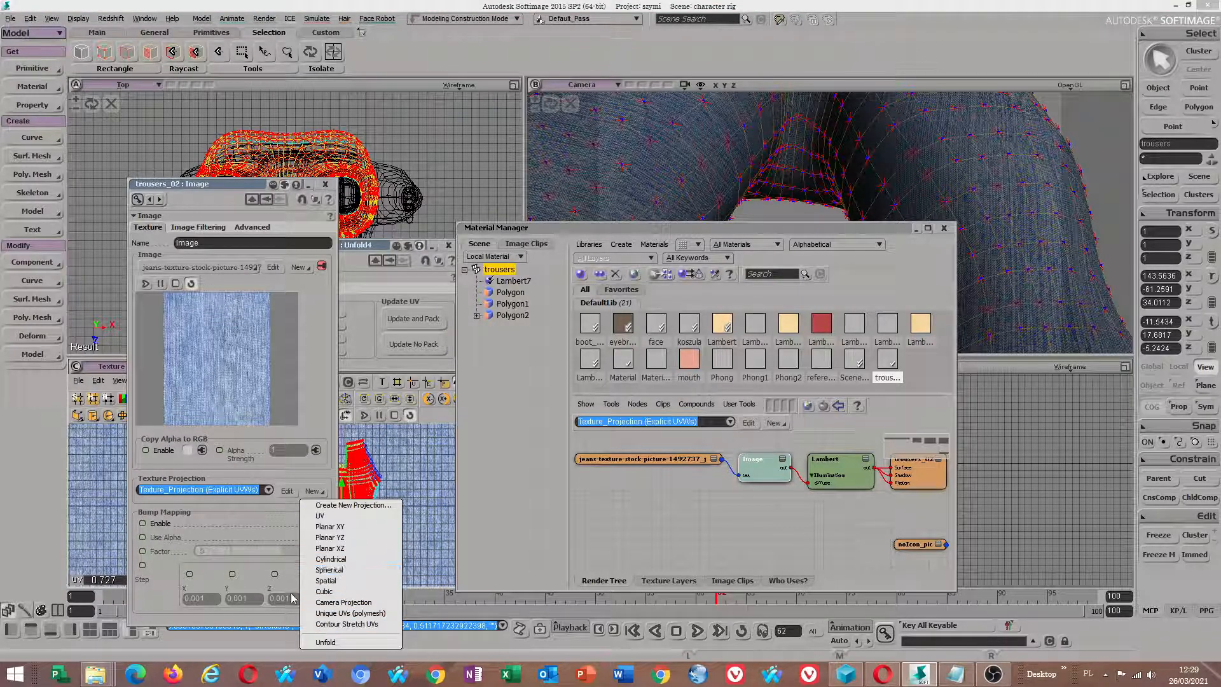
{"action": "left_click", "coordinate": [276, 506]}
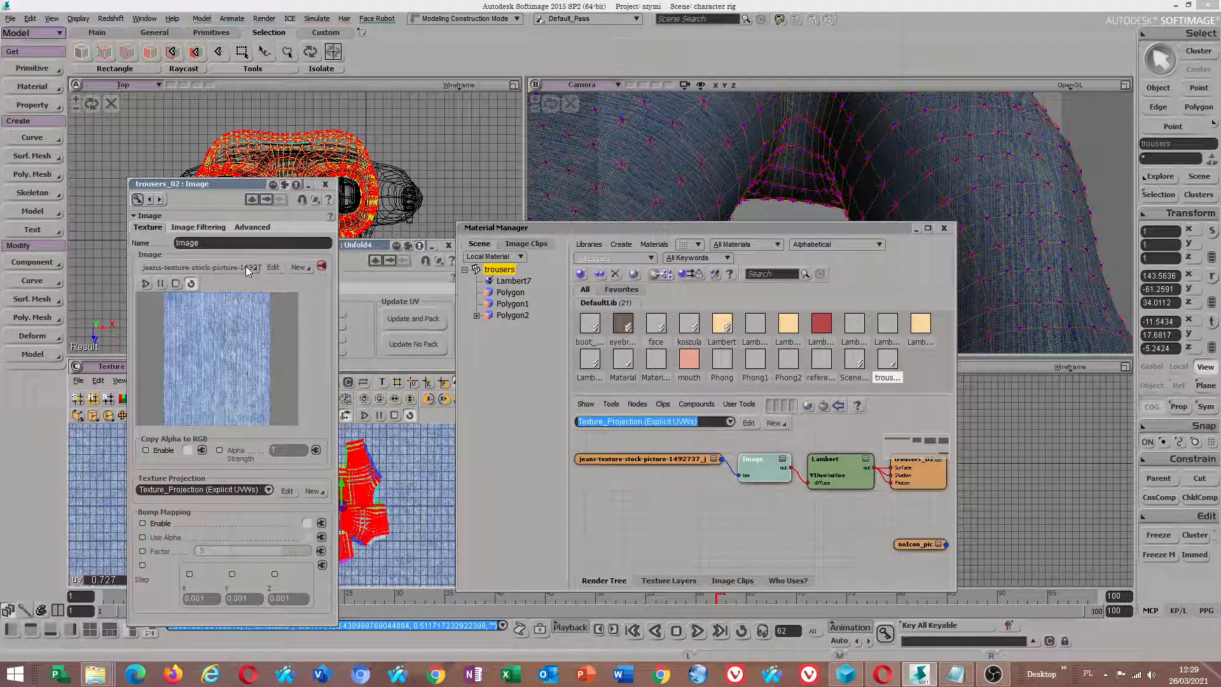
{"action": "left_click", "coordinate": [309, 269]}
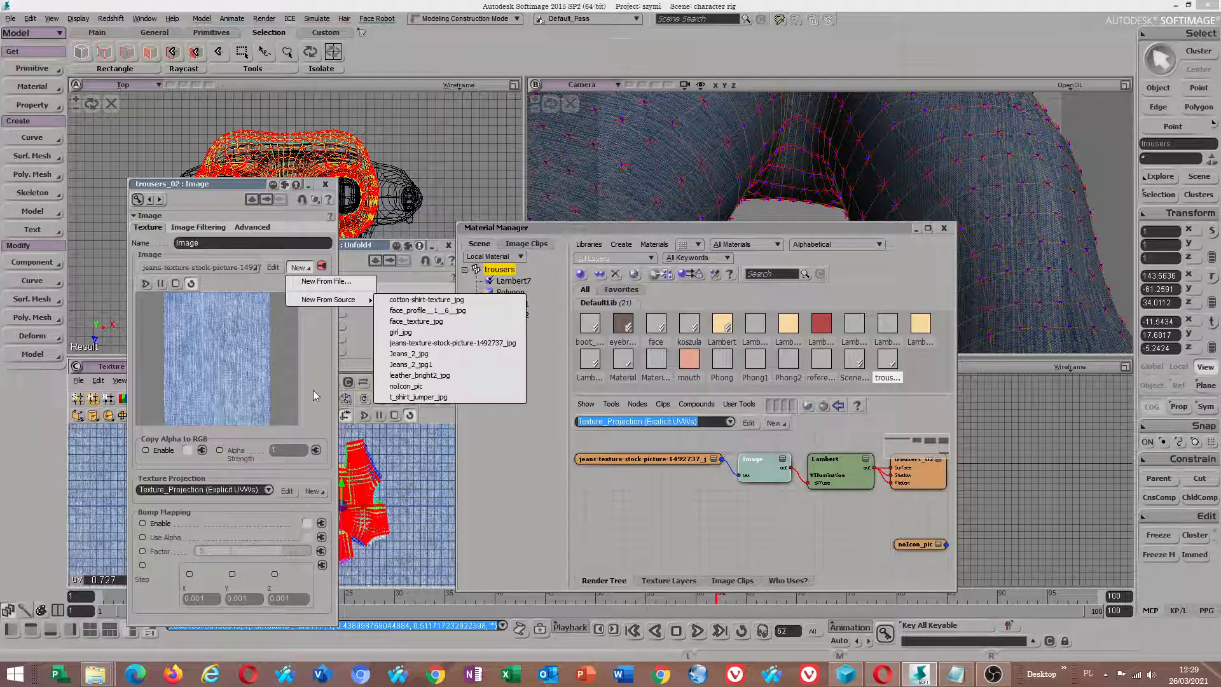
{"action": "left_click", "coordinate": [321, 506]}
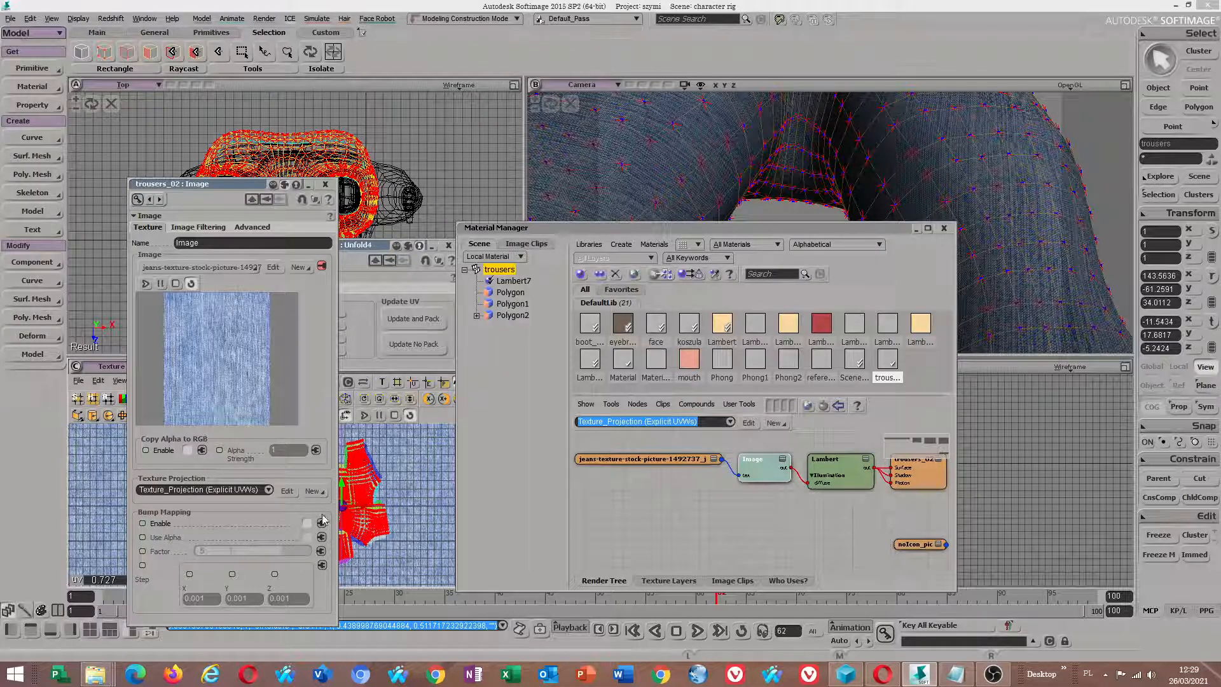
{"action": "left_click", "coordinate": [269, 490]}
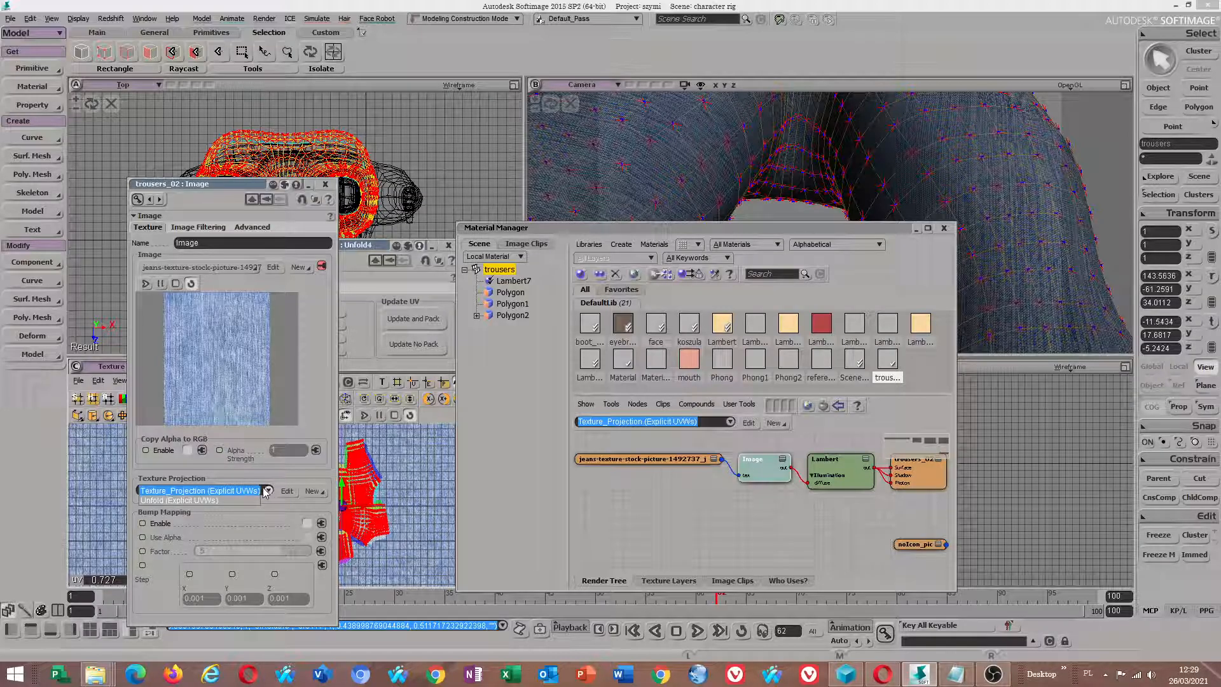
{"action": "left_click", "coordinate": [265, 493]}
Step: Close the Image node's properties and display the trousers' second Unfold UV set with the radial layout
{"action": "left_click", "coordinate": [325, 184]}
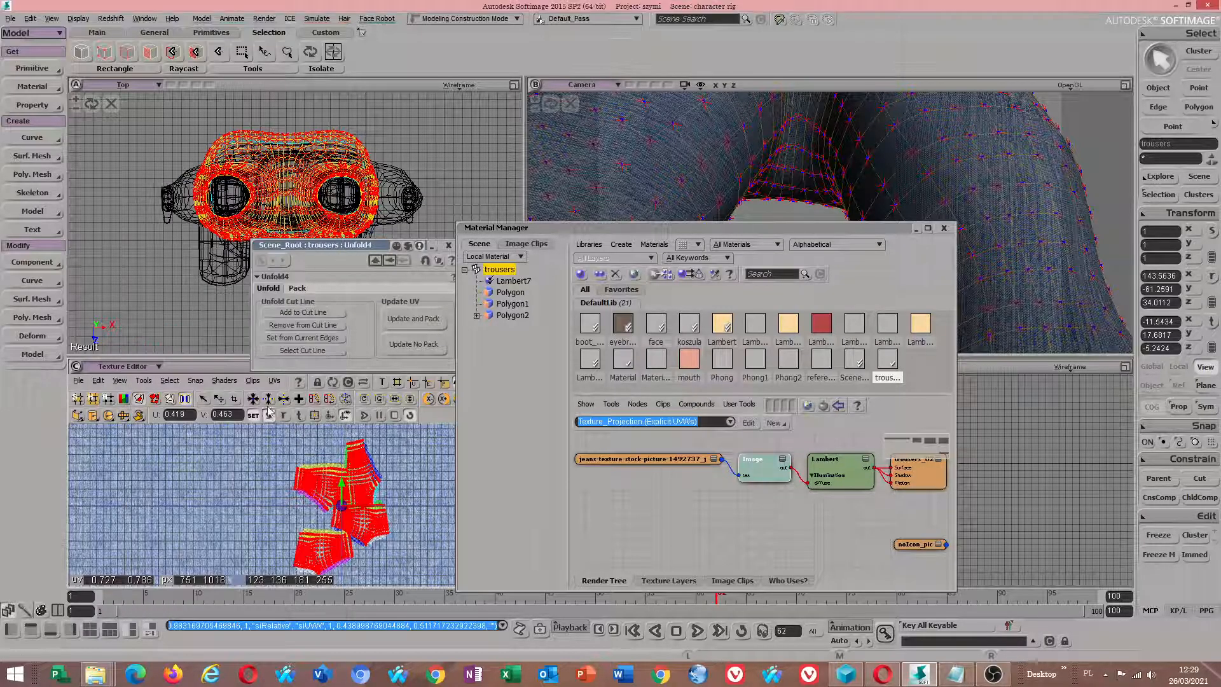
{"action": "left_click", "coordinate": [273, 381]}
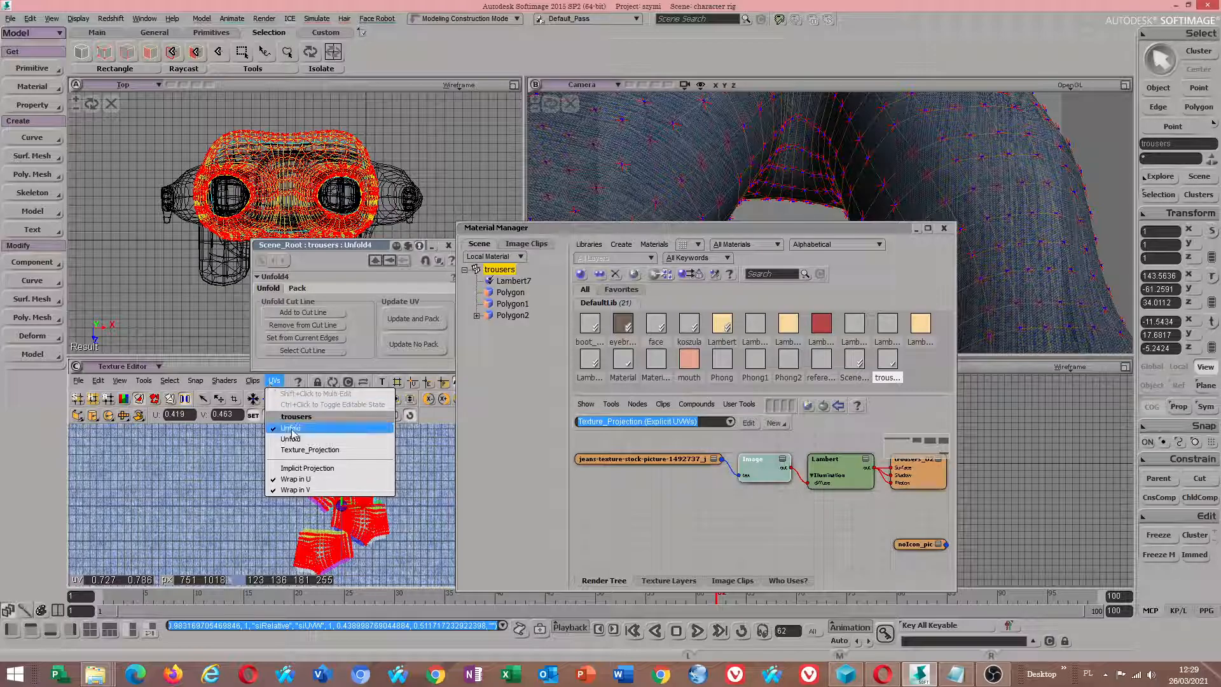
{"action": "left_click", "coordinate": [309, 449]}
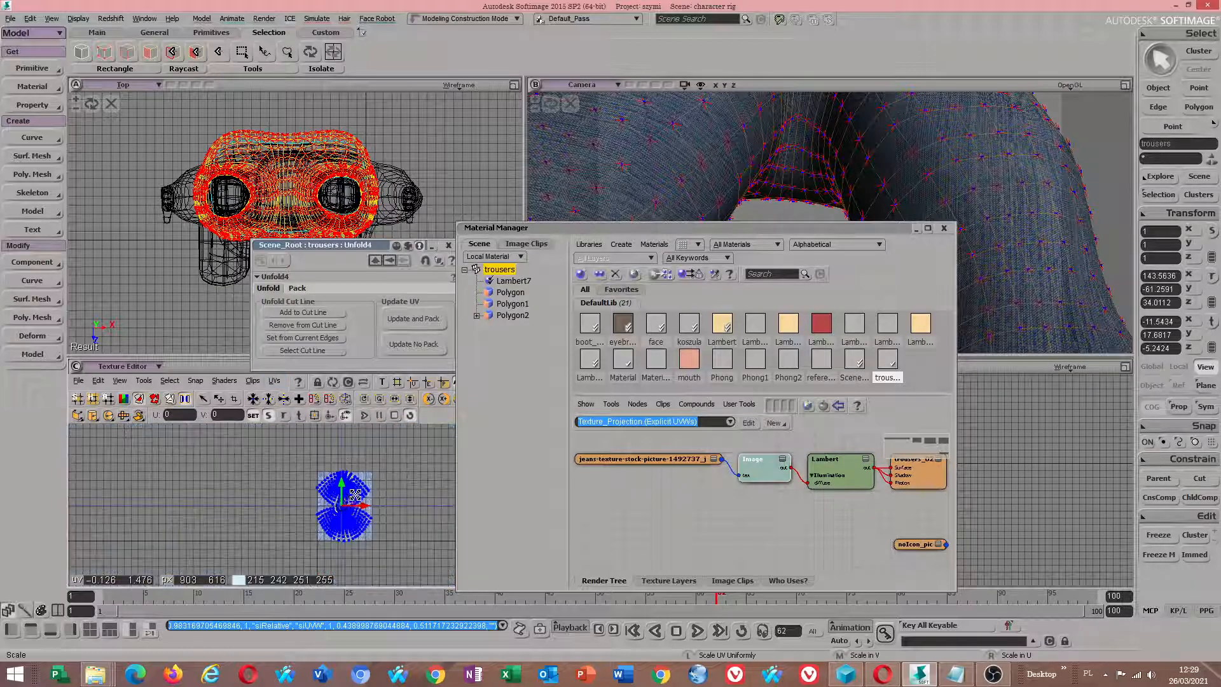
{"action": "scroll", "coordinate": [366, 511], "scroll_direction": "up", "scroll_amount": 2}
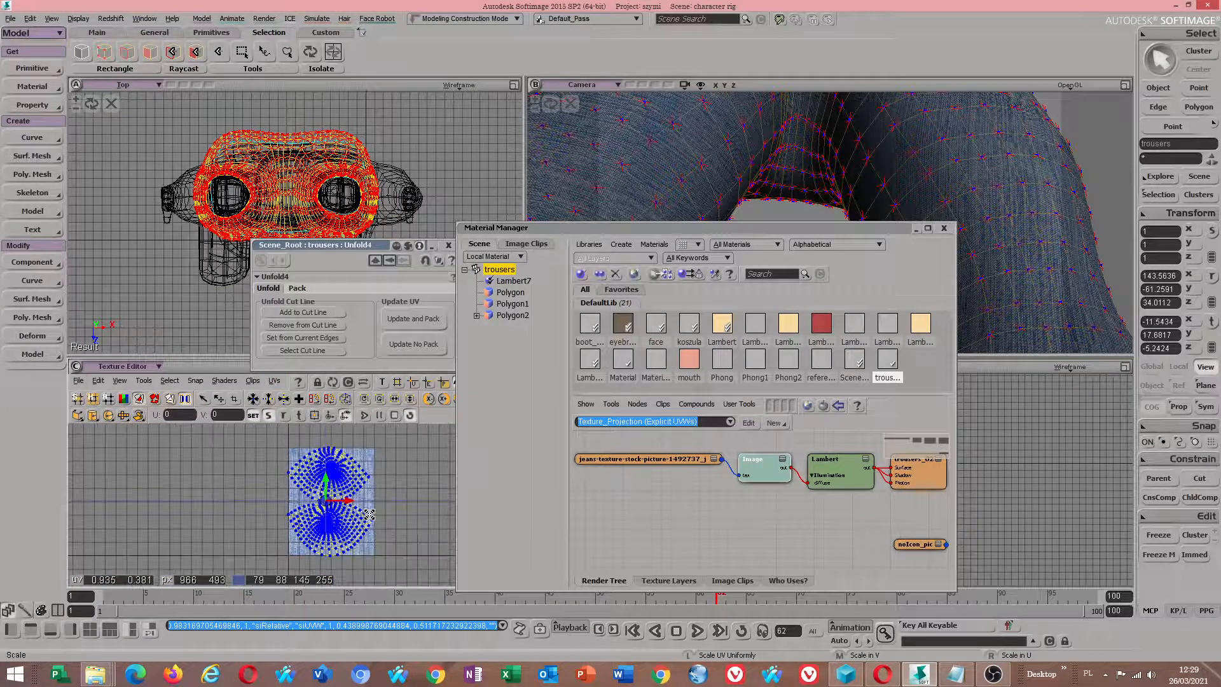
Step: Select all samples of the radial UV set, scale them up by about 1.13, and check the denim on the legs
{"action": "left_click", "coordinate": [203, 399]}
{"action": "key", "text": "ctrl+a"}
{"action": "key", "text": "x"}
{"action": "left_click_drag", "start_coordinate": [360, 484], "coordinate": [376, 482]}
{"action": "scroll", "coordinate": [681, 121], "scroll_direction": "down", "scroll_amount": 5}
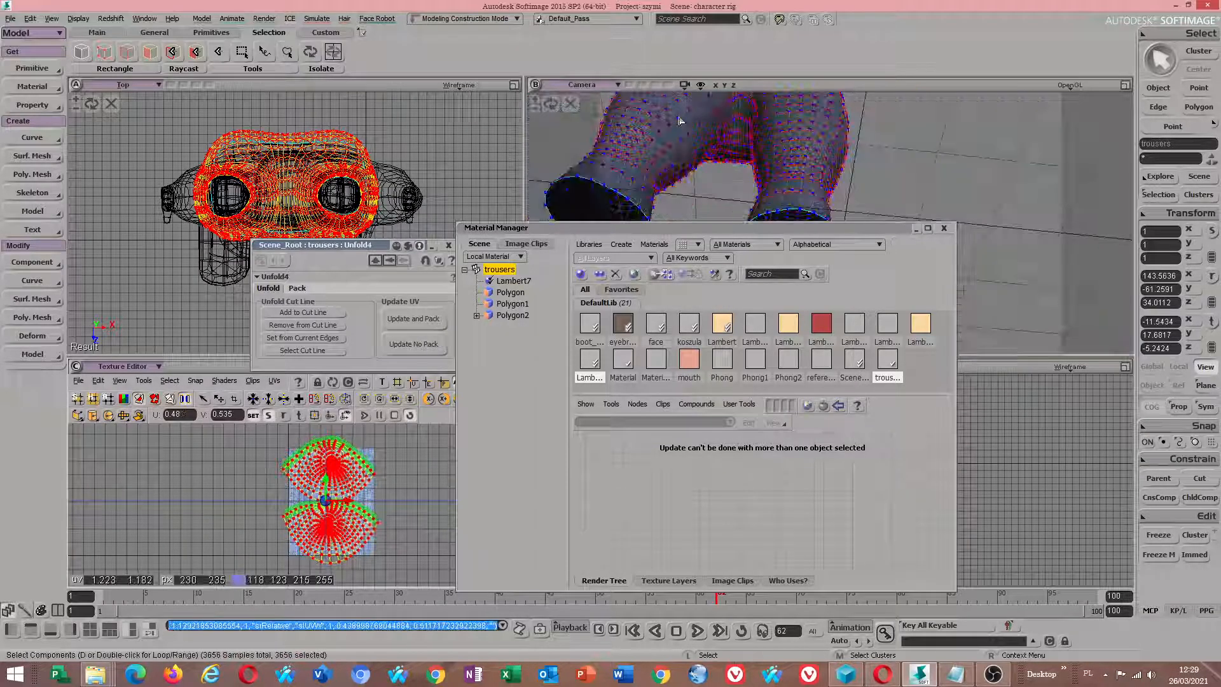
{"action": "scroll", "coordinate": [696, 130], "scroll_direction": "up", "scroll_amount": 5}
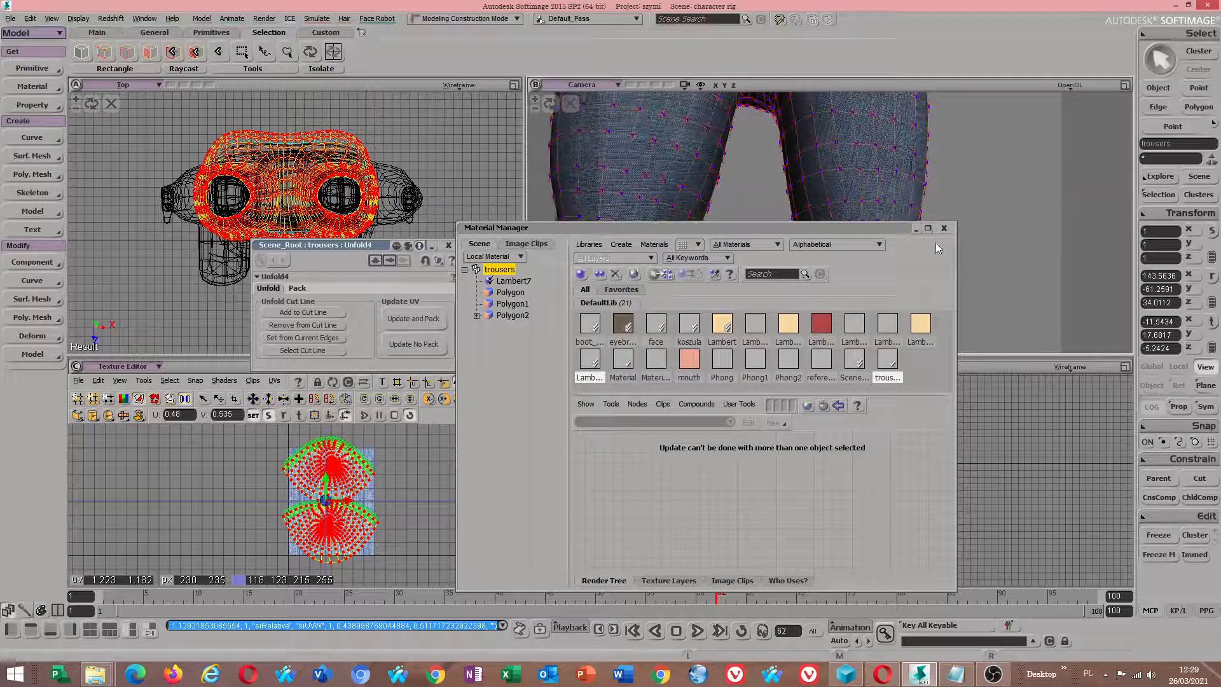
Step: Show the trousers_02 material's render tree, return to the first Unfold UV set, and select all its samples
{"action": "left_click", "coordinate": [889, 362]}
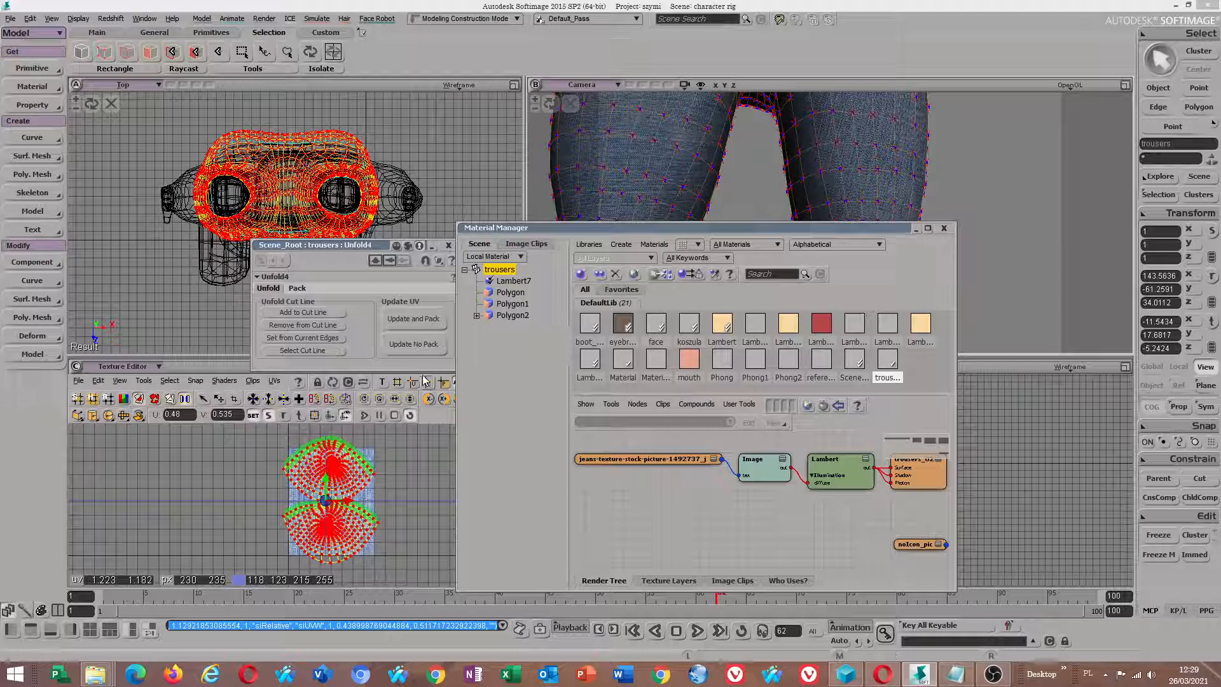
{"action": "left_click", "coordinate": [274, 381]}
{"action": "left_click", "coordinate": [290, 428]}
{"action": "key", "text": "x"}
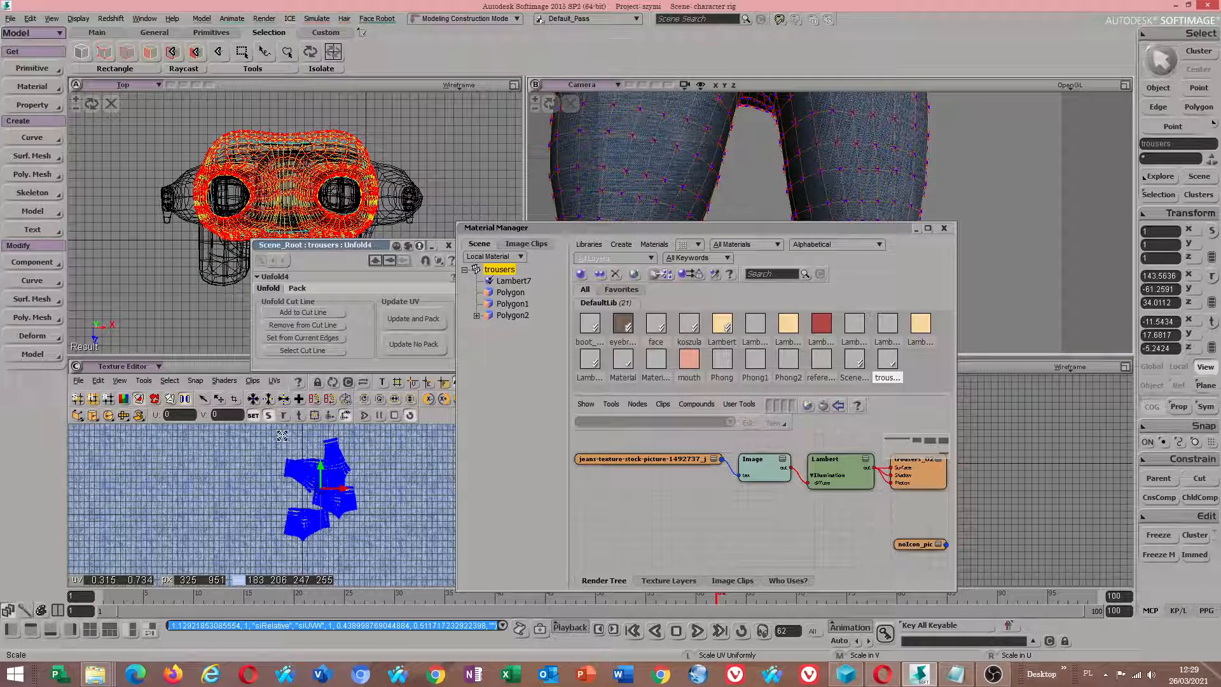
{"action": "key", "text": "space"}
{"action": "key", "text": "ctrl+a"}
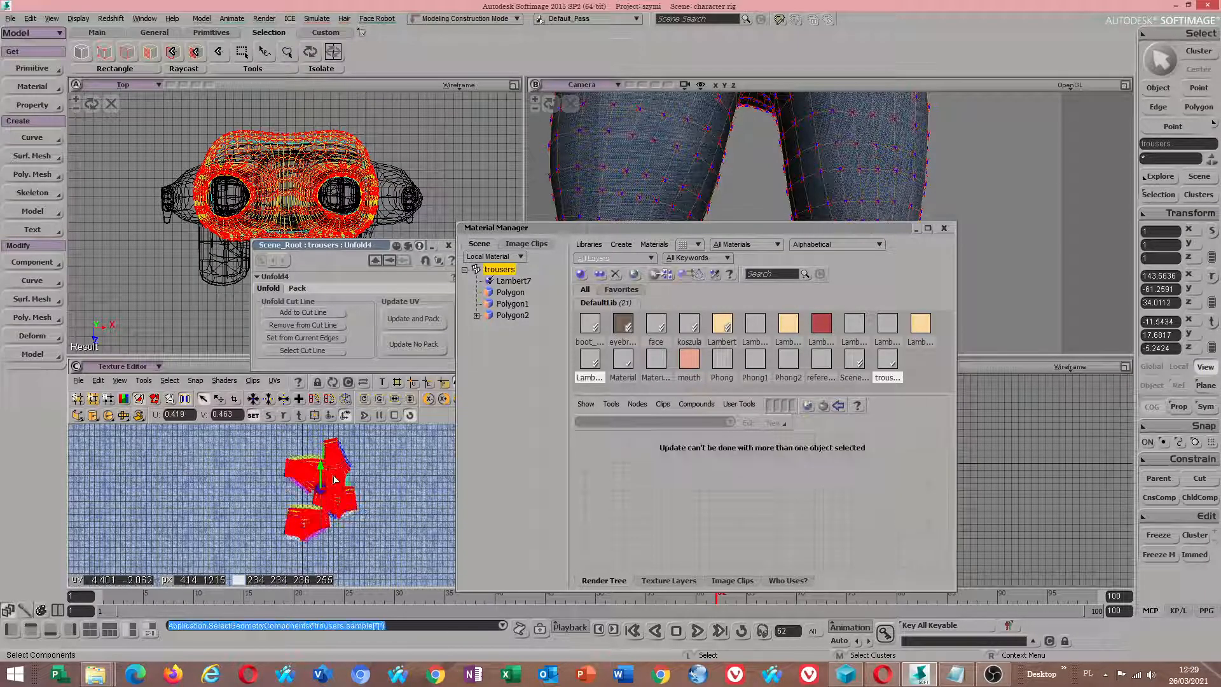
Step: Scale all samples of the trousers' first Unfold UV set up by about 1.12
{"action": "key", "text": "x"}
{"action": "left_click_drag", "start_coordinate": [341, 472], "coordinate": [342, 466]}
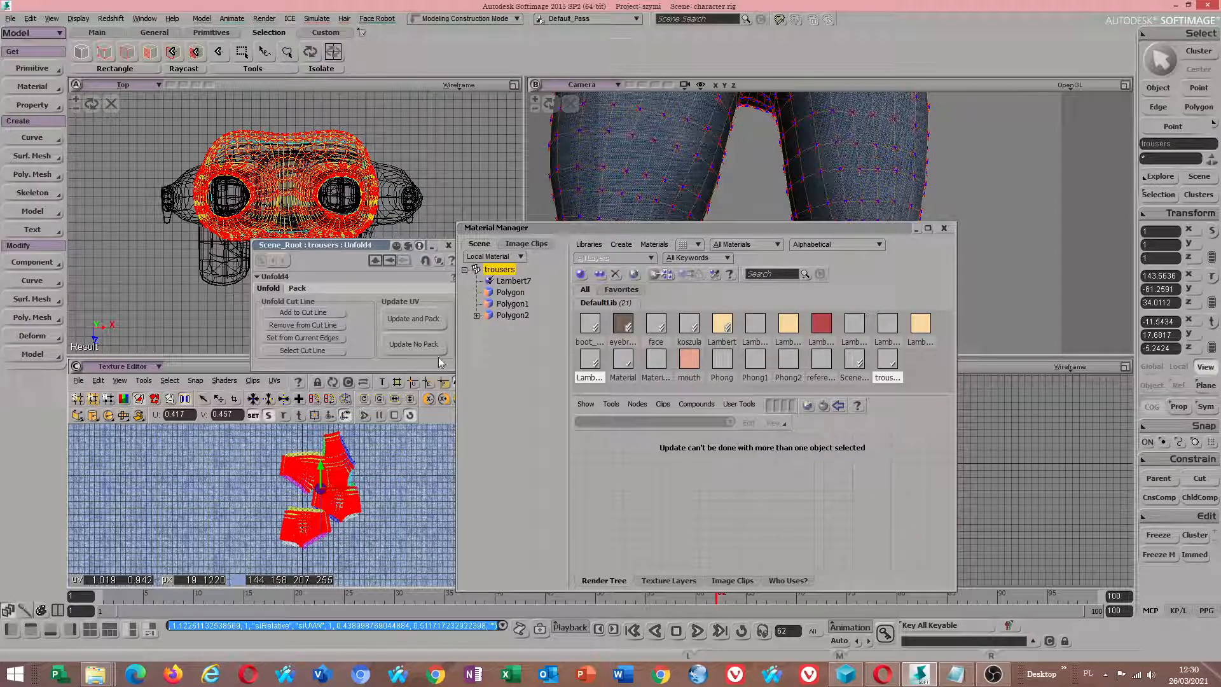
{"action": "left_click", "coordinate": [272, 380]}
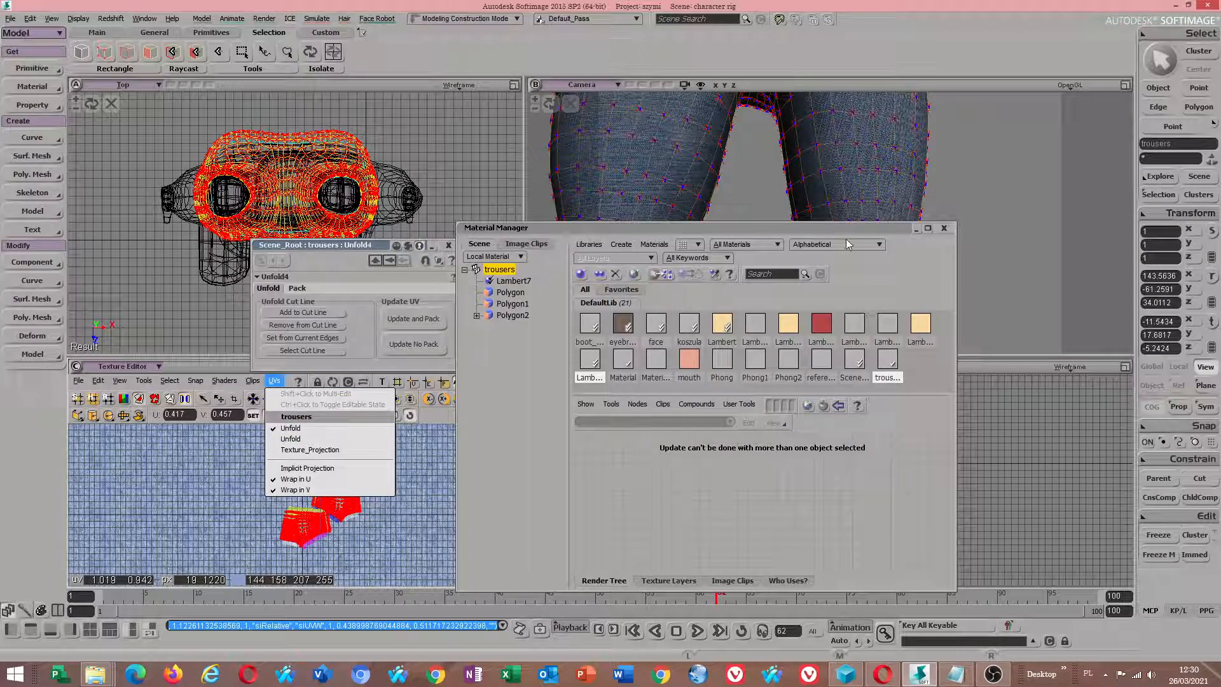
Step: Close the Material Manager and delete the Unfold, Unfold1, Unfold2, Unfold3 and Unfold4 operators from the trousers
{"action": "left_click", "coordinate": [944, 228]}
{"action": "key", "text": "F12"}
{"action": "scroll", "coordinate": [790, 278], "scroll_direction": "down", "scroll_amount": 4}
{"action": "right_click_drag", "start_coordinate": [790, 278], "coordinate": [712, 381]}
{"action": "scroll", "coordinate": [678, 301], "scroll_direction": "up", "scroll_amount": 4}
{"action": "scroll", "coordinate": [687, 378], "scroll_direction": "down", "scroll_amount": 3}
{"action": "left_click", "coordinate": [1158, 195]}
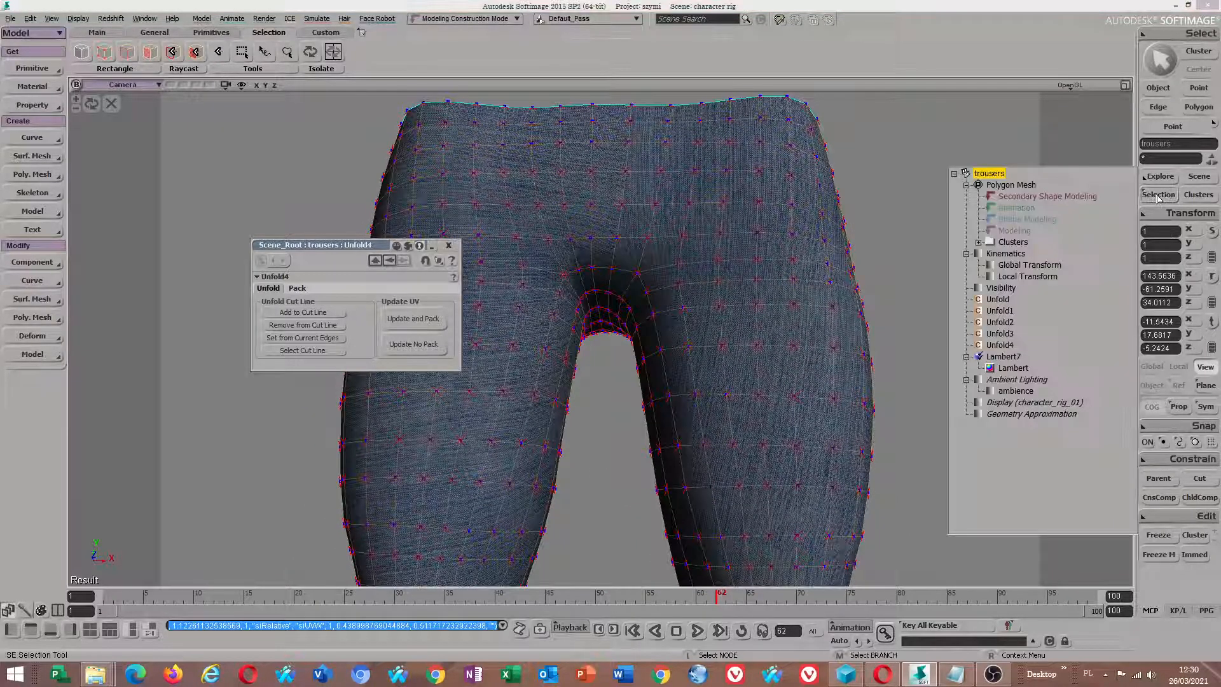
{"action": "left_click", "coordinate": [997, 299]}
{"action": "left_click", "coordinate": [999, 310], "text": "ctrl"}
{"action": "left_click", "coordinate": [999, 321], "text": "ctrl"}
{"action": "left_click", "coordinate": [999, 333], "text": "ctrl"}
{"action": "left_click", "coordinate": [999, 345], "text": "ctrl"}
{"action": "key", "text": "Delete"}
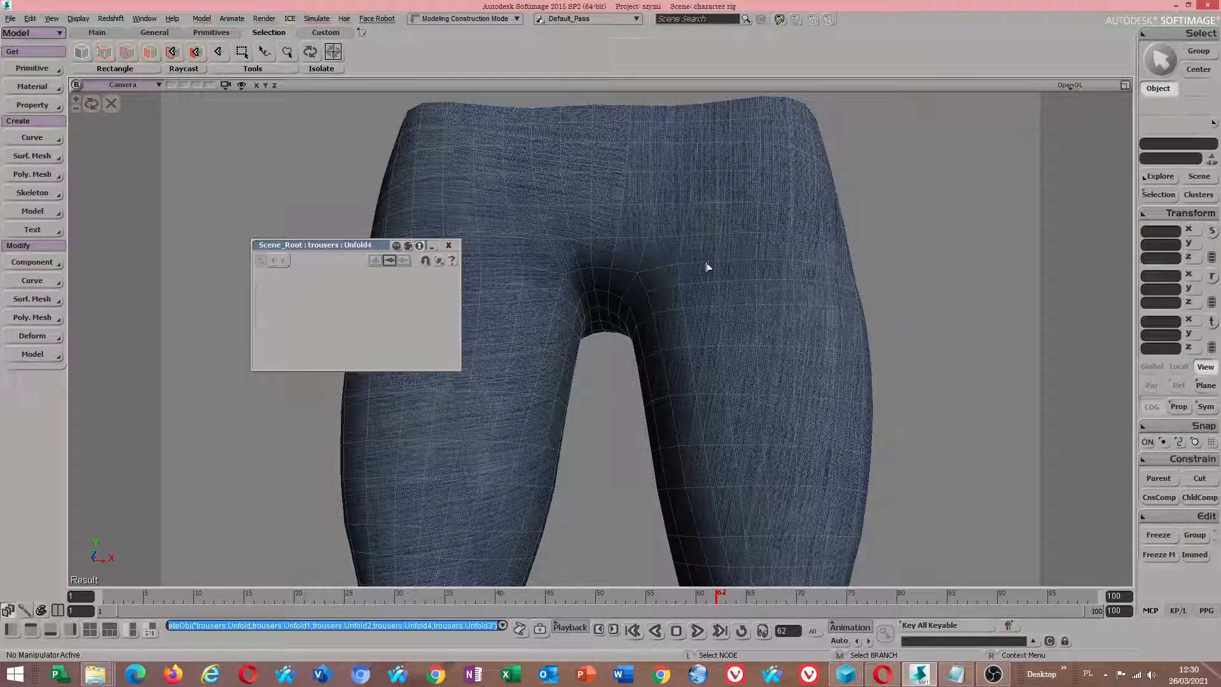
{"action": "key", "text": "space"}
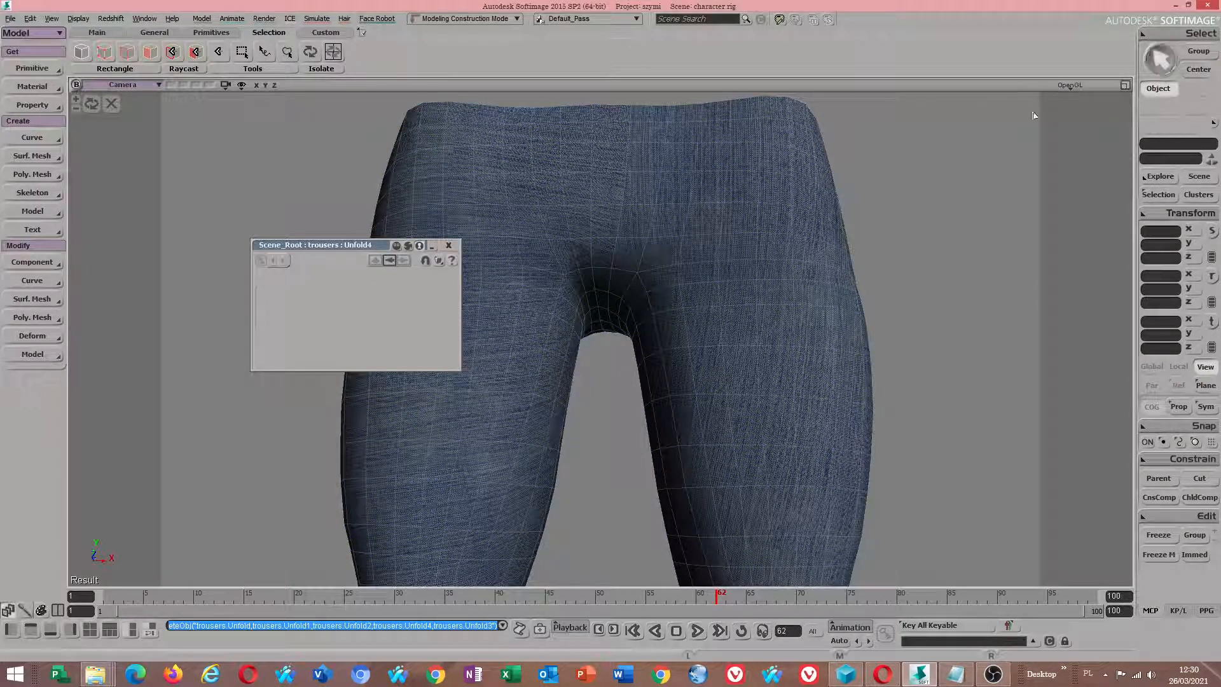
Step: Scale the trousers' Unfold UVs up by about 1.22 and again by 1.08, and unhide the rest of the character in the Camera view
{"action": "left_click", "coordinate": [660, 278]}
{"action": "key", "text": "F12"}
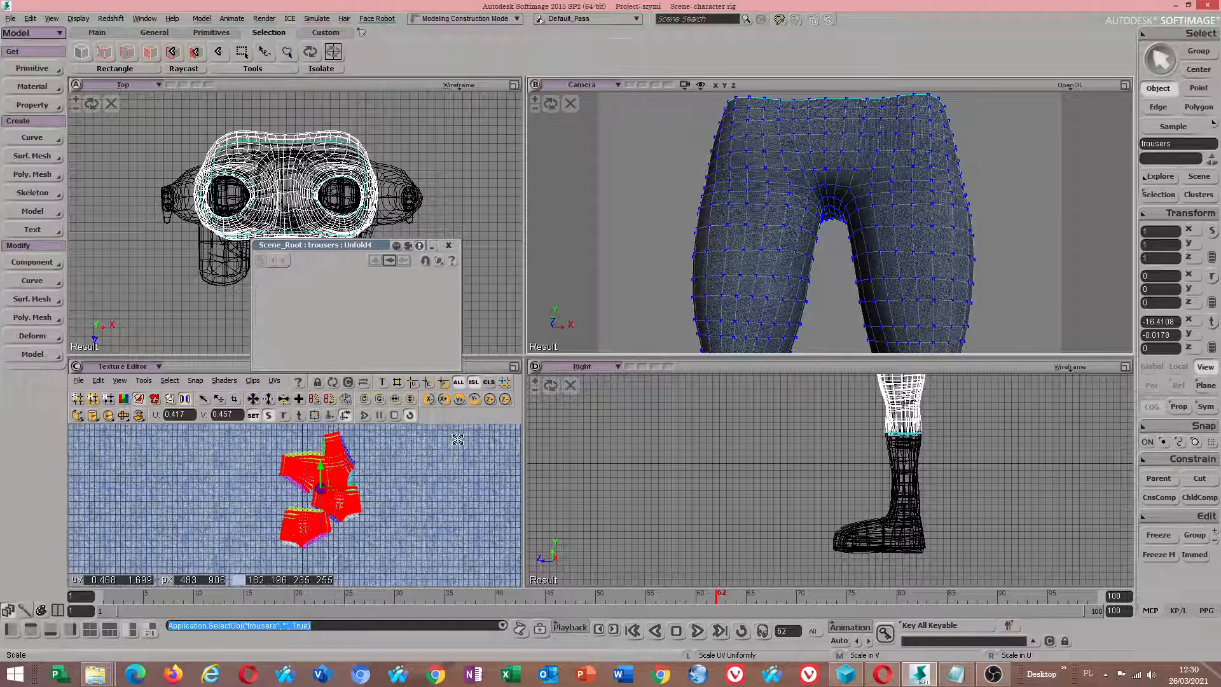
{"action": "left_click_drag", "start_coordinate": [342, 476], "coordinate": [372, 477]}
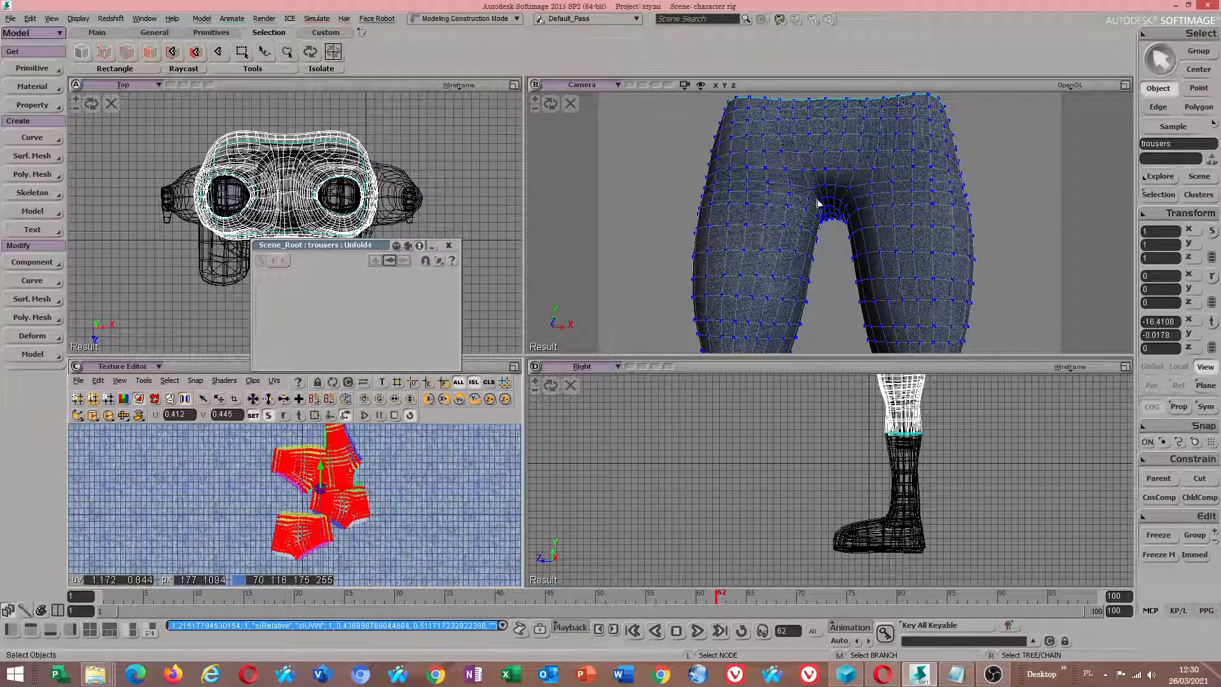
{"action": "left_click", "coordinate": [571, 104]}
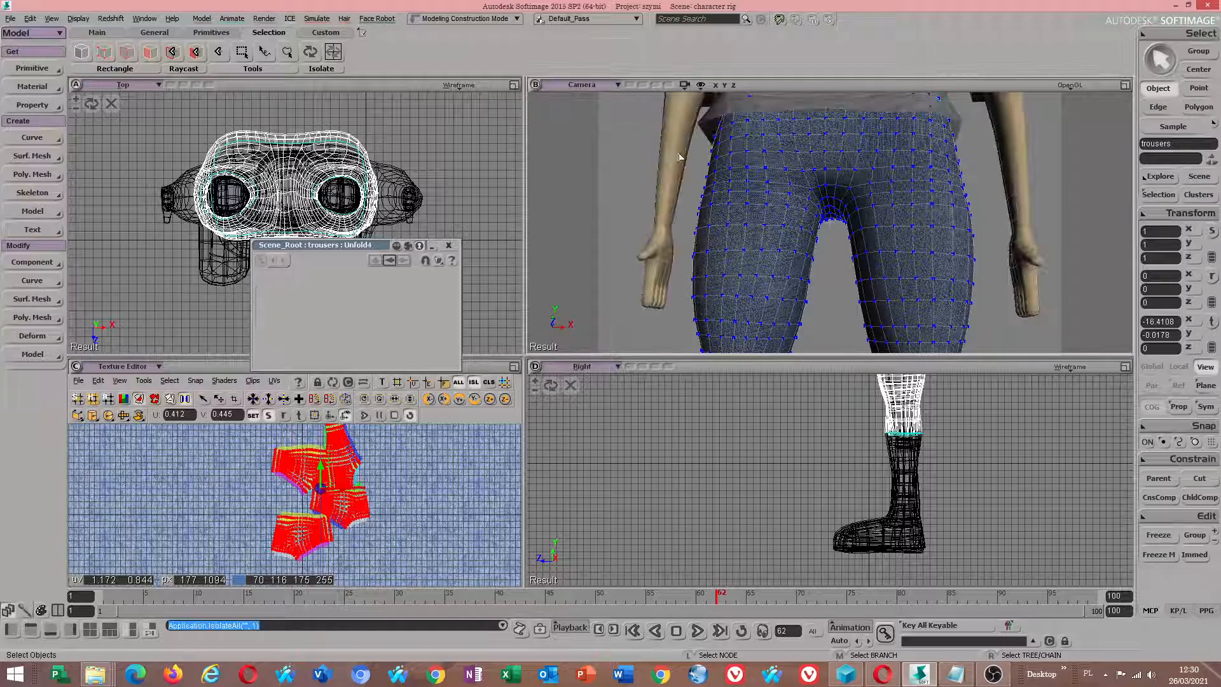
{"action": "left_click_drag", "start_coordinate": [332, 464], "coordinate": [345, 465]}
{"action": "middle_click_drag", "start_coordinate": [826, 216], "coordinate": [850, 197]}
Step: Switch to the trousers' Texture_Projection UV set, select all its samples, and scale them by about 0.97
{"action": "left_click", "coordinate": [273, 381]}
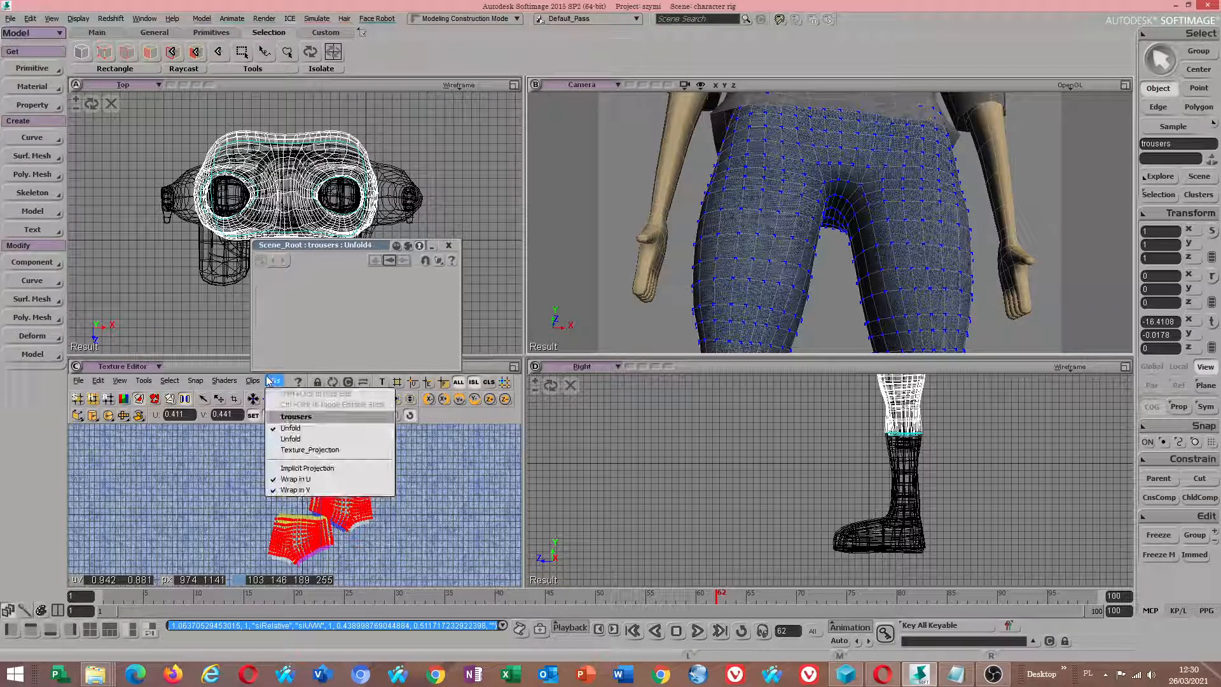
{"action": "left_click", "coordinate": [310, 450]}
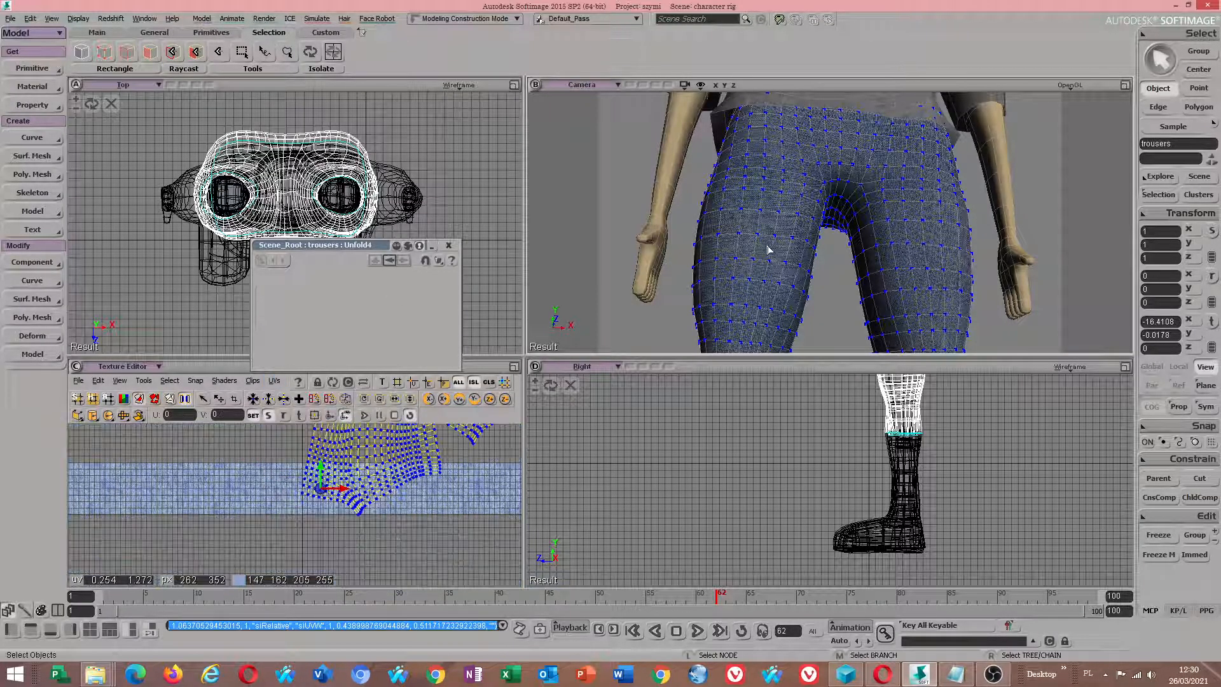
{"action": "left_click_drag", "start_coordinate": [417, 453], "coordinate": [367, 539]}
{"action": "scroll", "coordinate": [360, 473], "scroll_direction": "down", "scroll_amount": 2}
{"action": "key", "text": "space"}
{"action": "left_click_drag", "start_coordinate": [275, 442], "coordinate": [393, 571]}
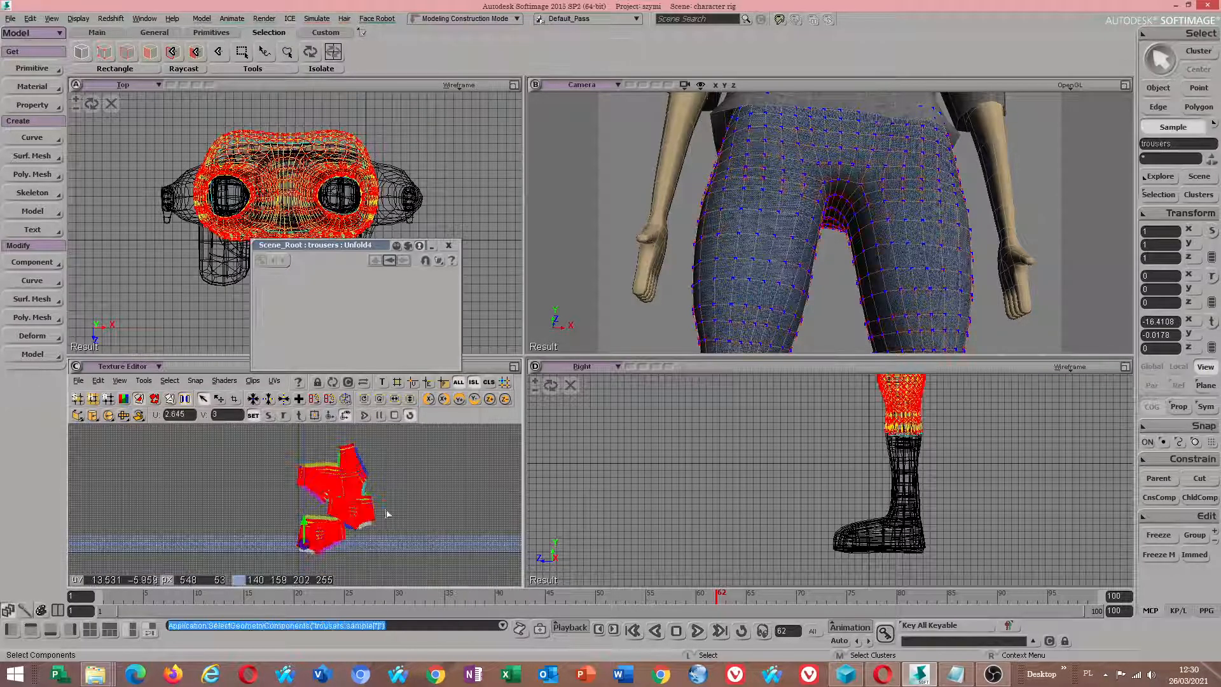
{"action": "key", "text": "x"}
{"action": "left_click_drag", "start_coordinate": [354, 491], "coordinate": [354, 489]}
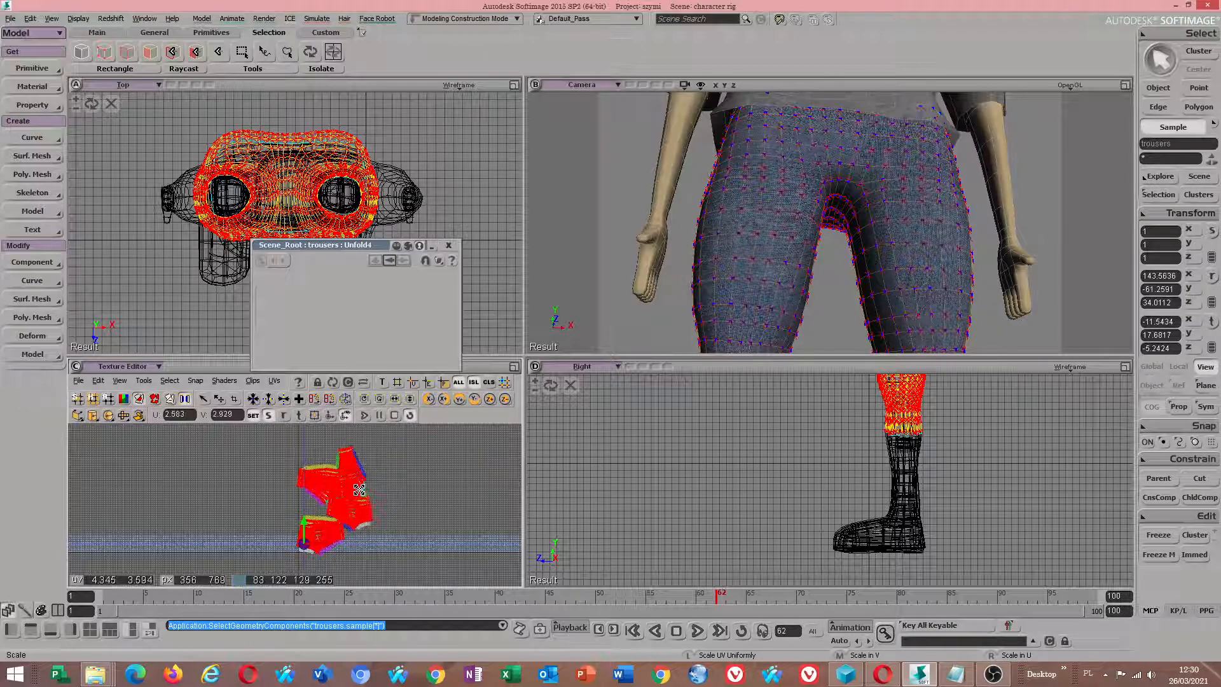
{"action": "key", "text": "space"}
{"action": "scroll", "coordinate": [361, 500], "scroll_direction": "up", "scroll_amount": 2}
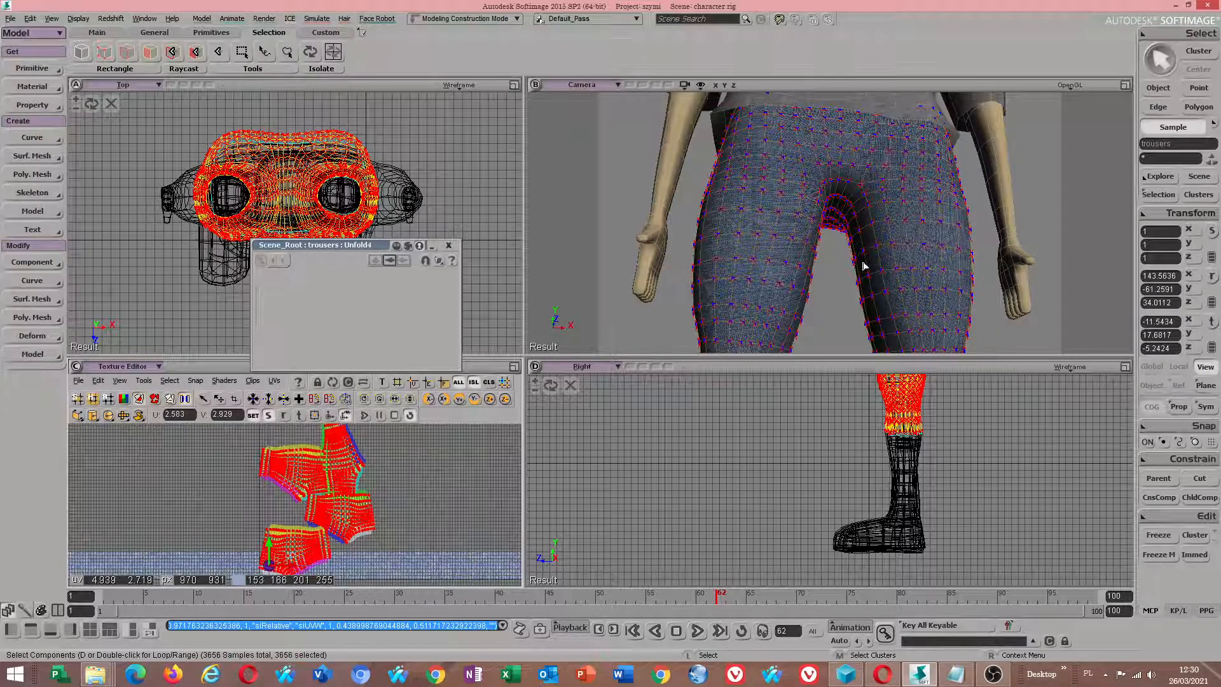
Step: Rotate the selected Texture_Projection UVs by -1.875 degrees while watching the denim on the upper legs
{"action": "scroll", "coordinate": [868, 261], "scroll_direction": "up", "scroll_amount": 4}
{"action": "scroll", "coordinate": [850, 261], "scroll_direction": "down", "scroll_amount": 2}
{"action": "key", "text": "x"}
{"action": "key", "text": "c"}
{"action": "left_click_drag", "start_coordinate": [351, 476], "coordinate": [353, 488]}
{"action": "left_click", "coordinate": [274, 381]}
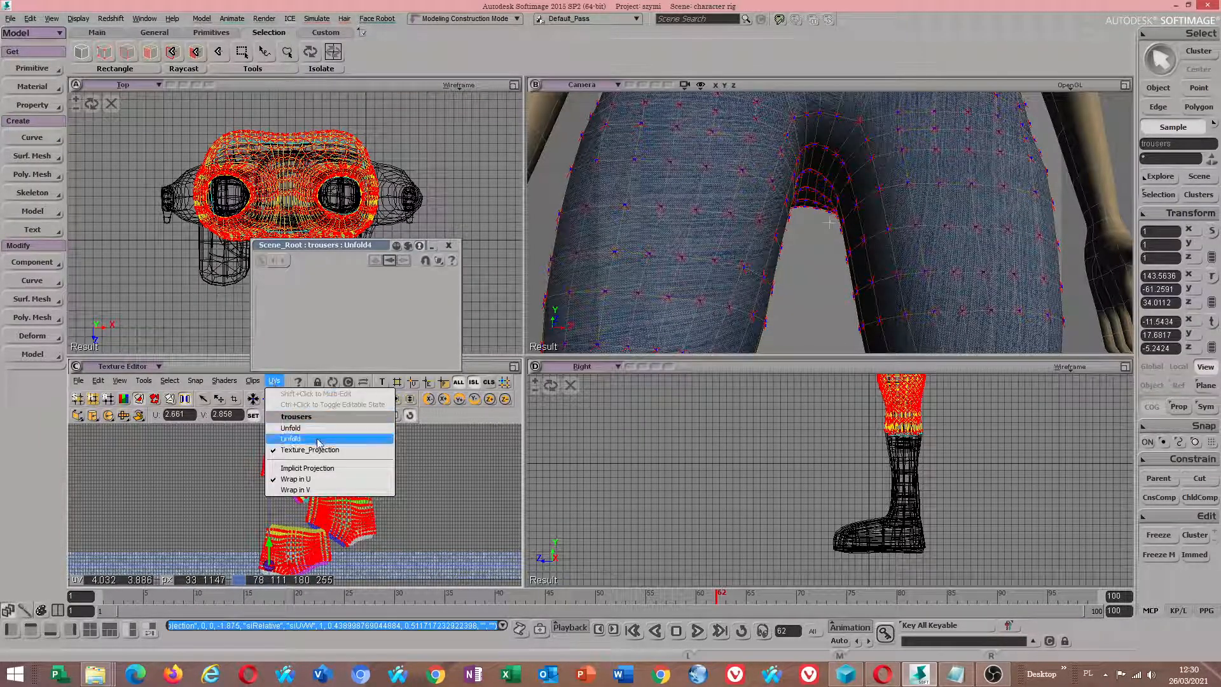
Step: Show the trousers_02 material's render tree and check which texture projection its Image node uses
{"action": "left_click", "coordinate": [268, 20]}
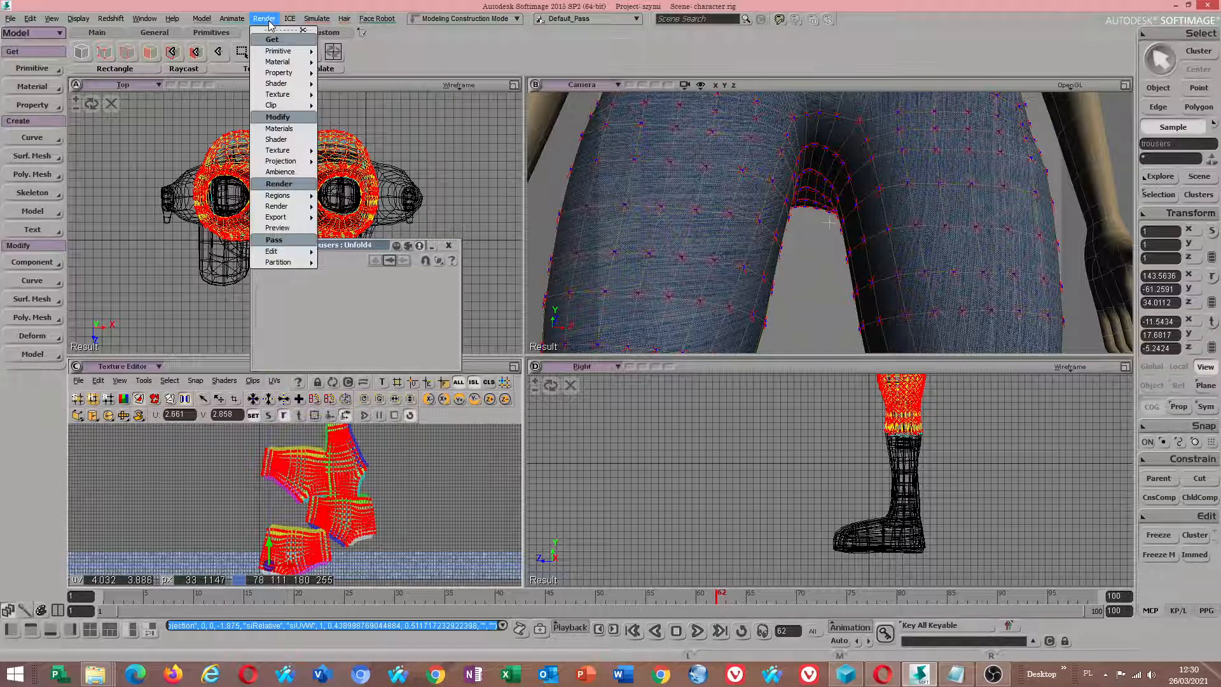
{"action": "left_click", "coordinate": [278, 129]}
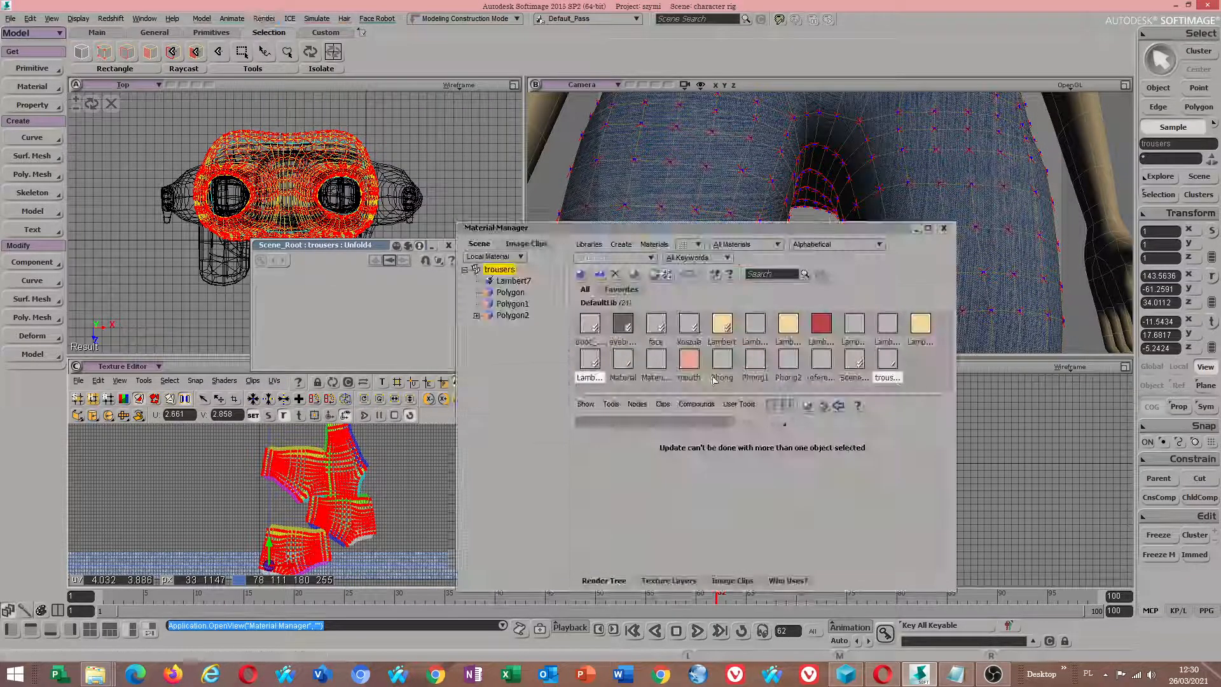
{"action": "double_click", "coordinate": [886, 364]}
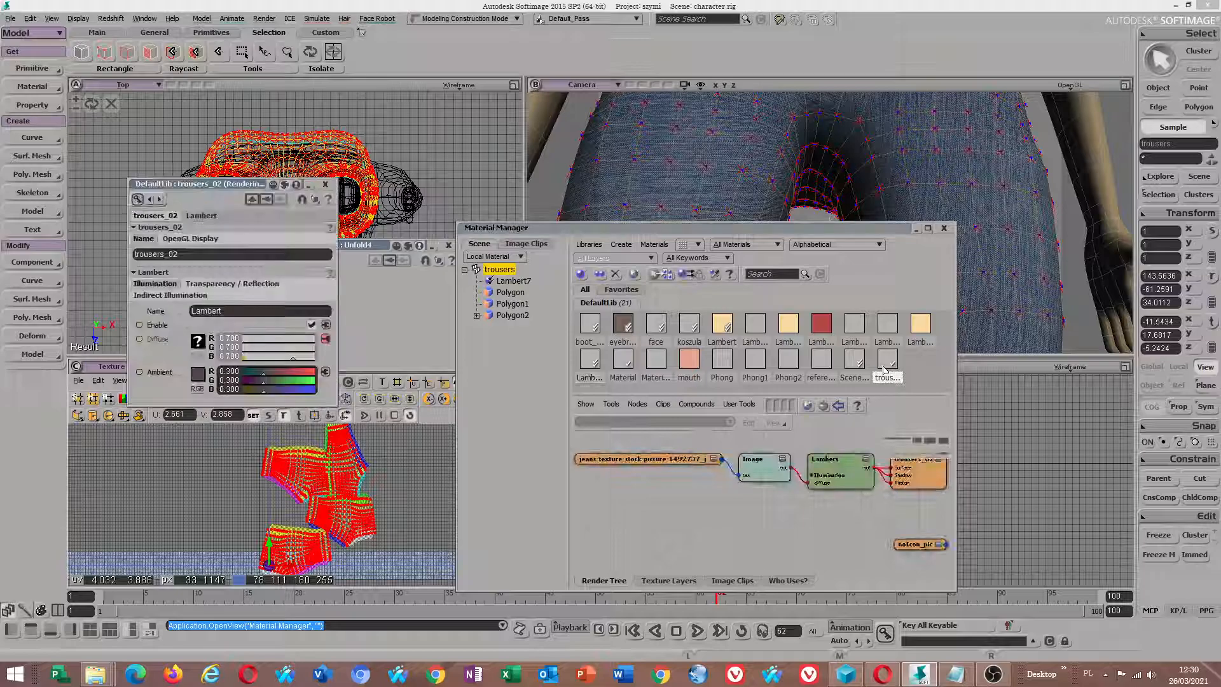
{"action": "left_click", "coordinate": [326, 184]}
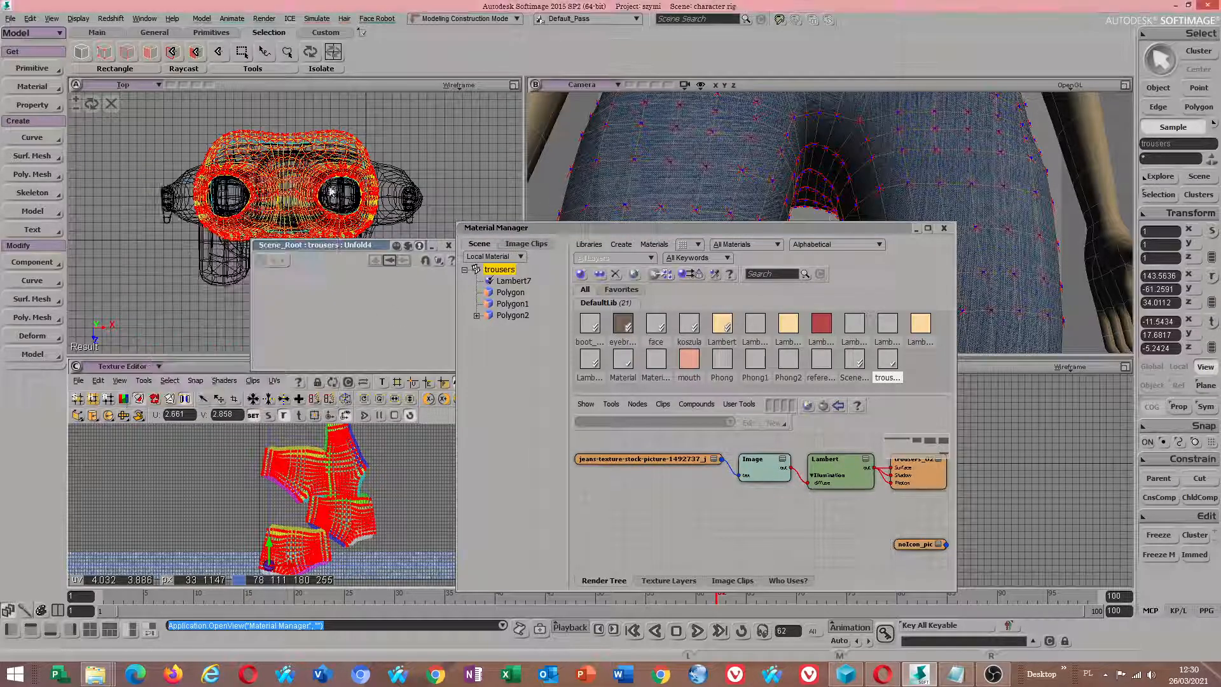
{"action": "double_click", "coordinate": [759, 478]}
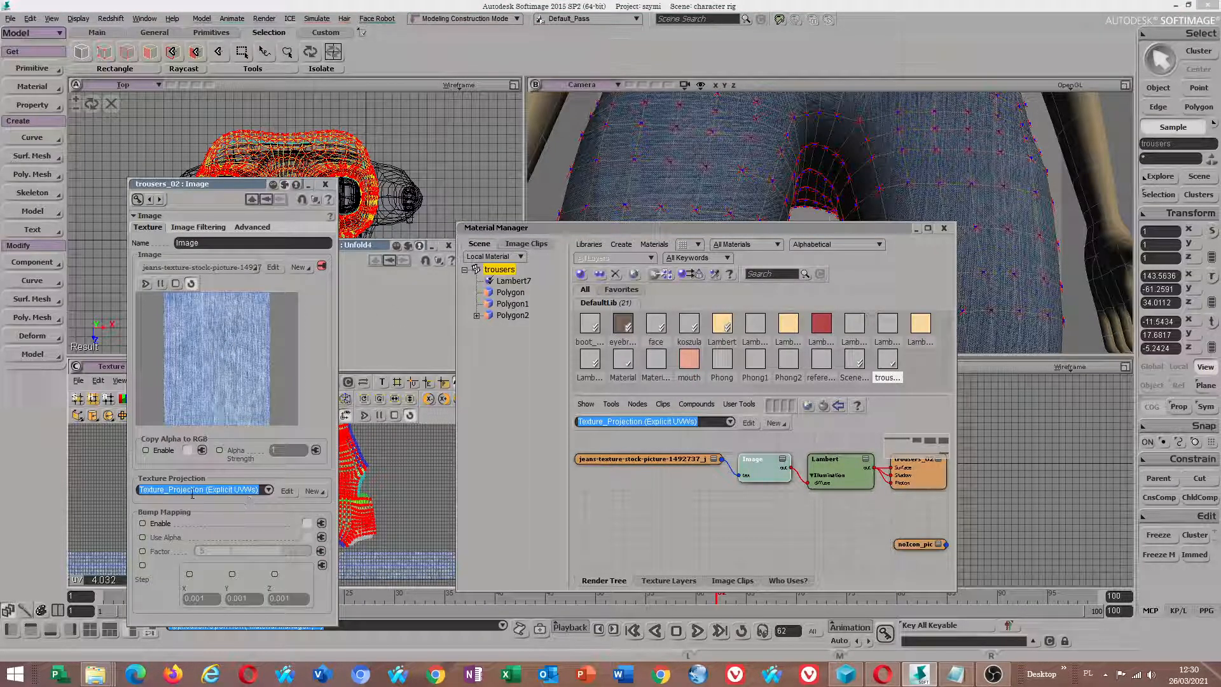
{"action": "left_click", "coordinate": [268, 490]}
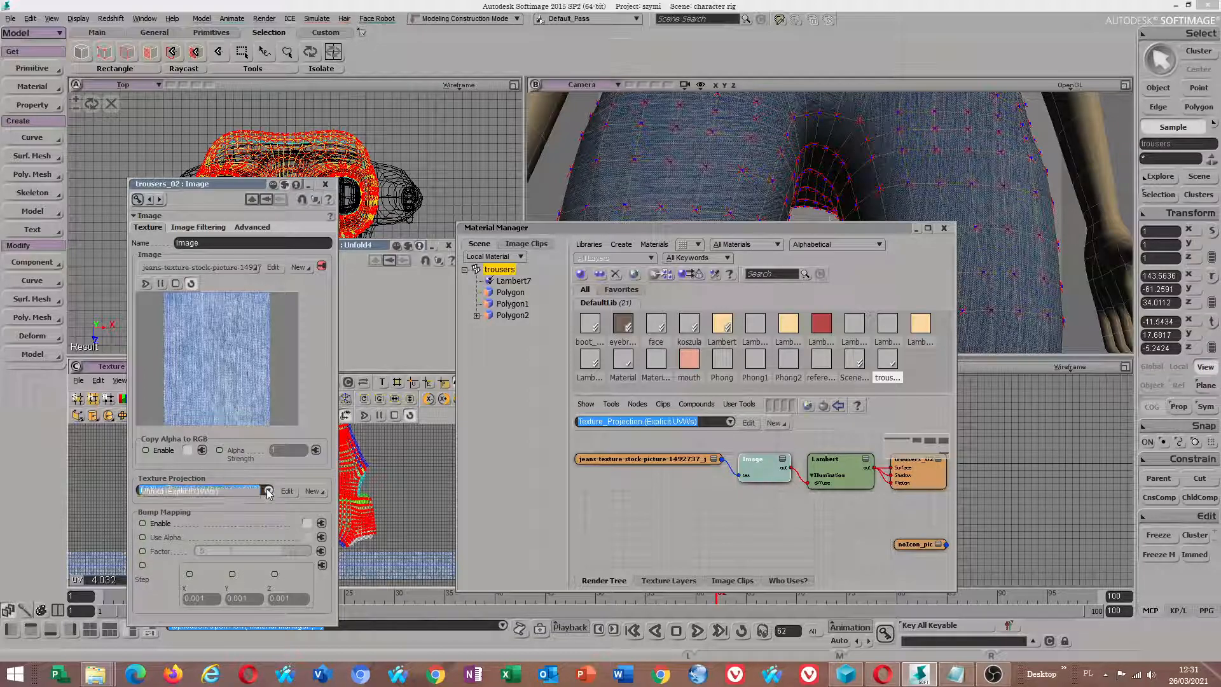
{"action": "left_click", "coordinate": [267, 492]}
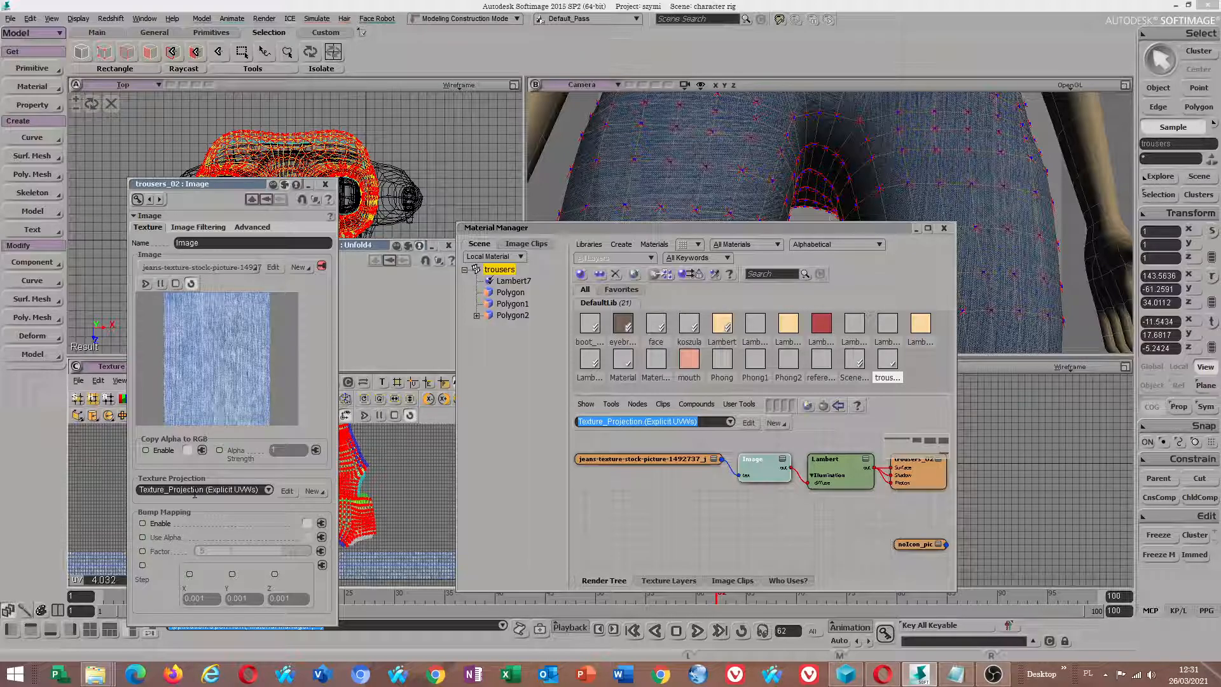
{"action": "left_click", "coordinate": [324, 184]}
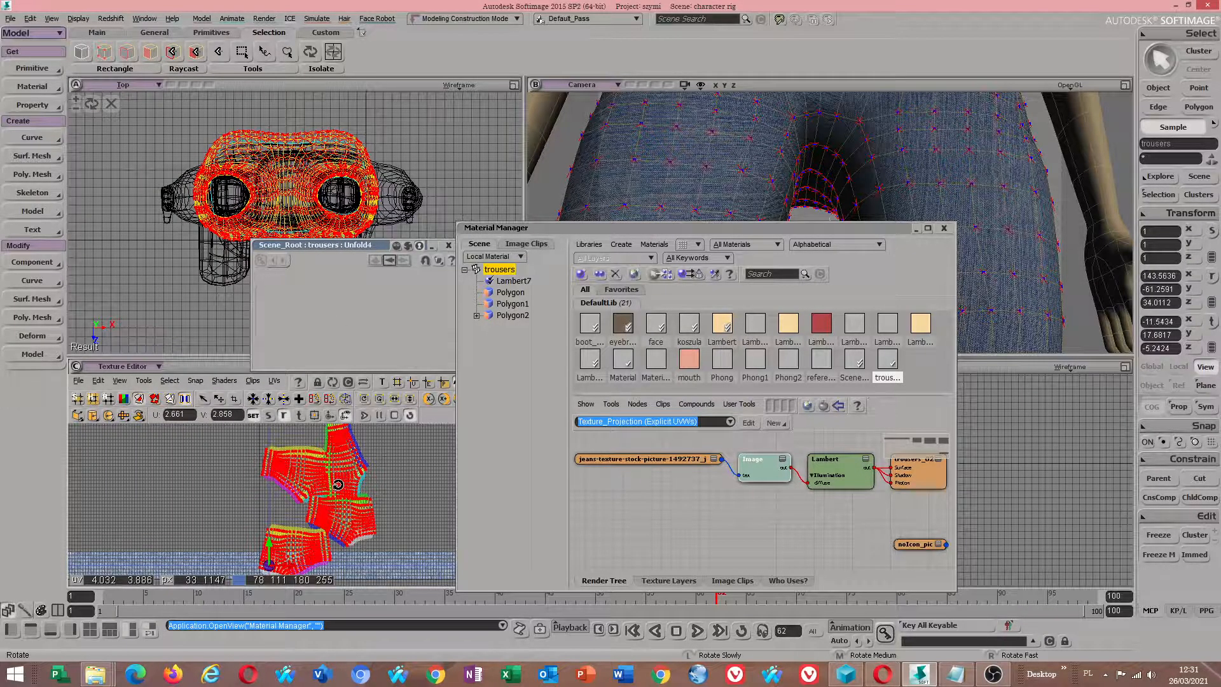
Step: Scale the Texture_Projection UVs up by about 1.03 and close the Material Manager
{"action": "mouse_move", "coordinate": [346, 477]}
{"action": "left_mouse_down"}
{"action": "mouse_move", "coordinate": [332, 466]}
{"action": "mouse_move", "coordinate": [364, 470]}
{"action": "left_mouse_up"}
{"action": "key", "text": "x"}
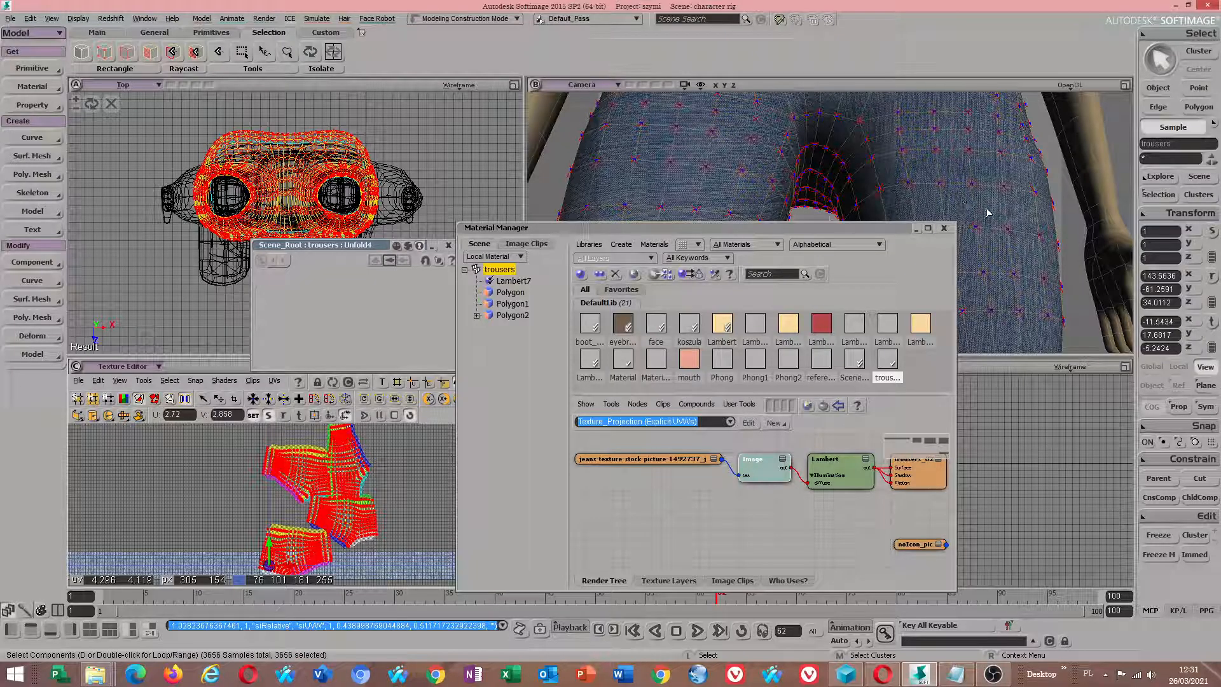
{"action": "left_click", "coordinate": [943, 228]}
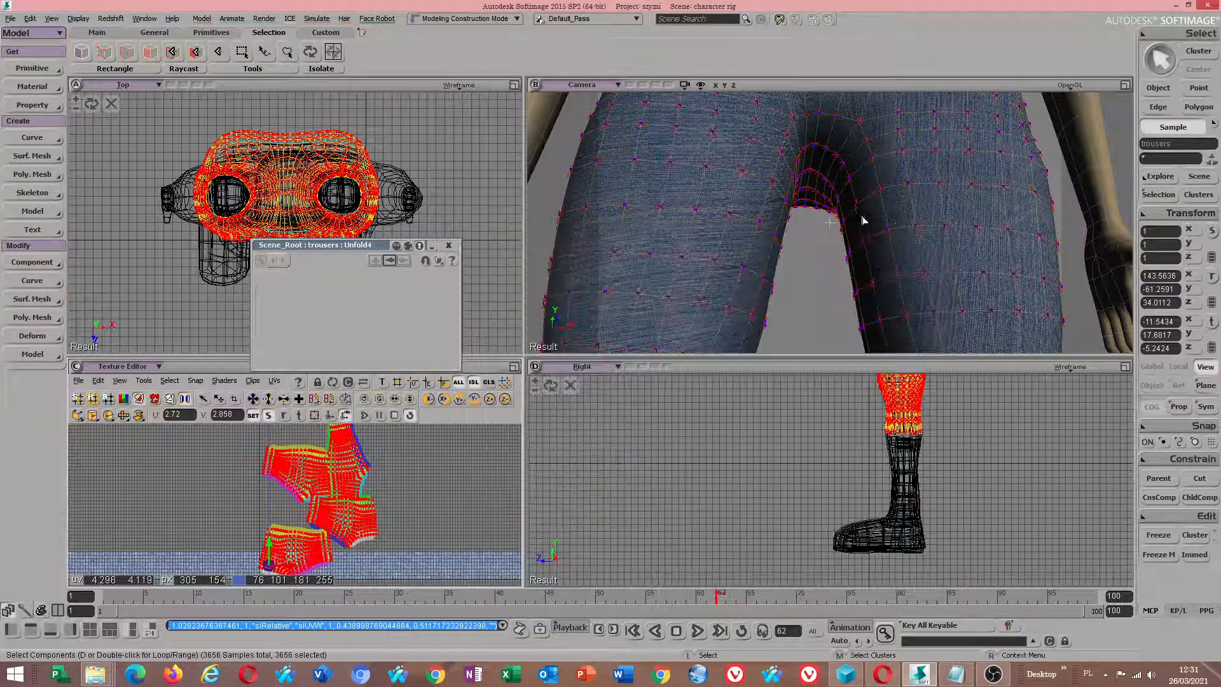
Step: Select the trousers as an object, isolate them in the Camera view, and inspect the denim from above
{"action": "scroll", "coordinate": [863, 221], "scroll_direction": "down", "scroll_amount": 5}
{"action": "key", "text": "s"}
{"action": "left_click_drag", "start_coordinate": [890, 220], "coordinate": [893, 173]}
{"action": "key", "text": "space"}
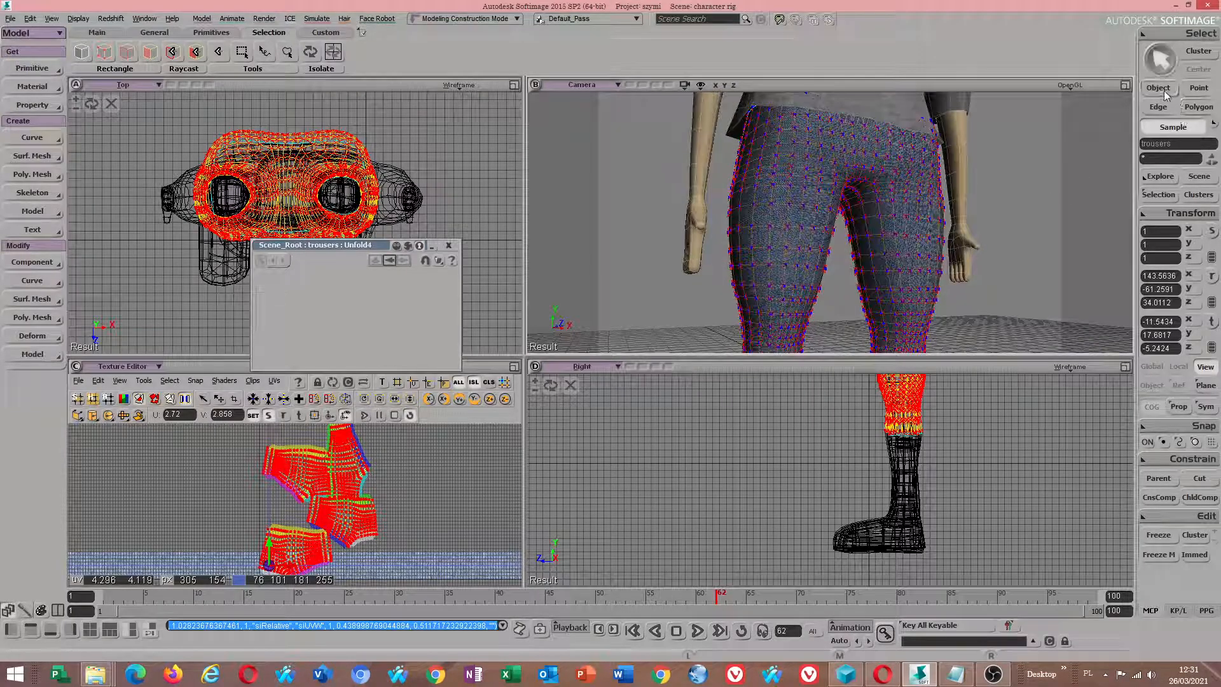
{"action": "left_click", "coordinate": [890, 172]}
{"action": "key", "text": "v"}
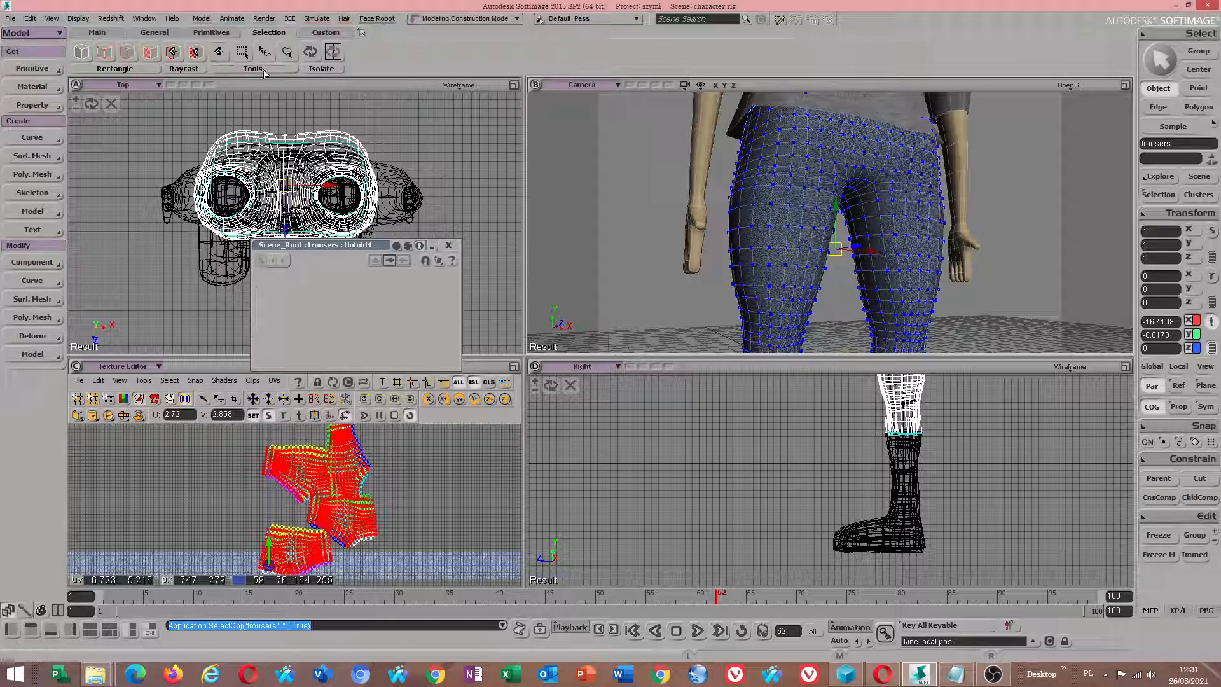
{"action": "left_click", "coordinate": [321, 68]}
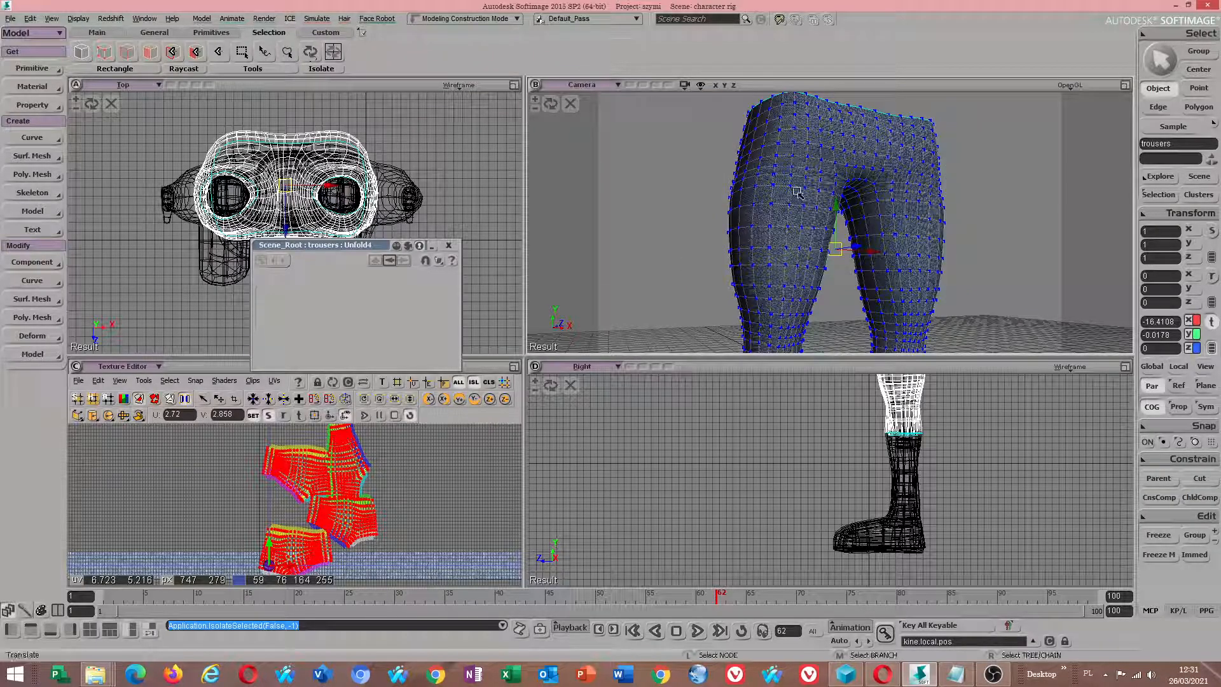
{"action": "scroll", "coordinate": [973, 267], "scroll_direction": "up", "scroll_amount": 6}
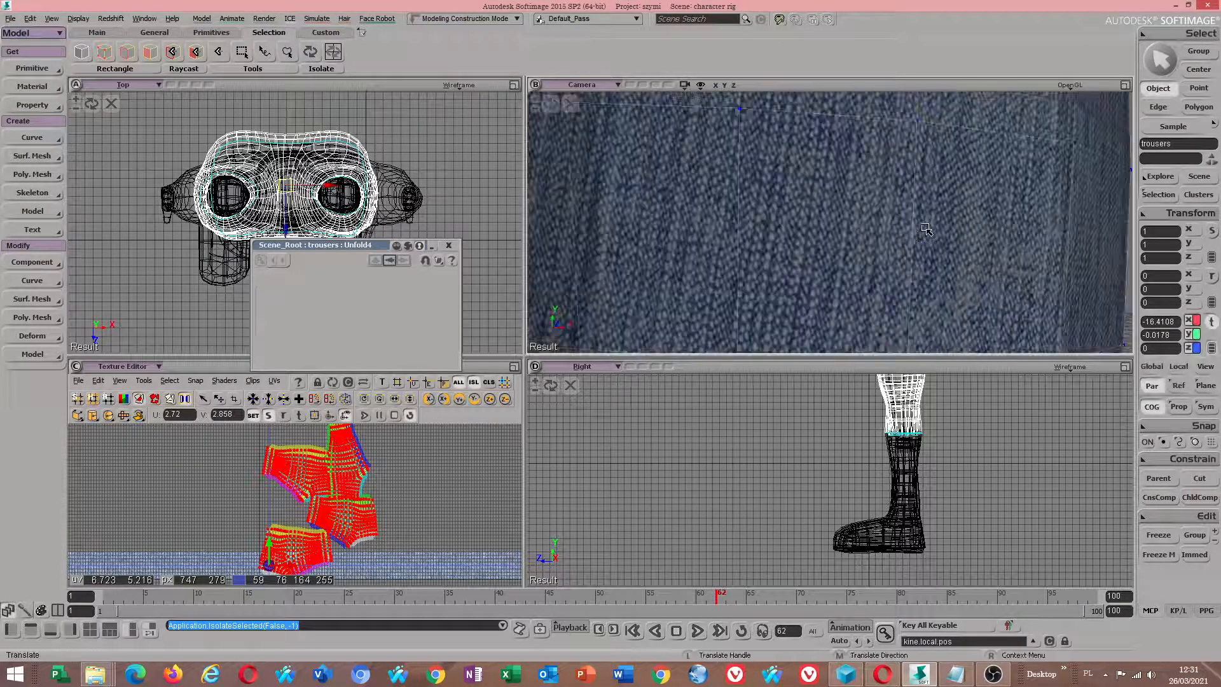
{"action": "scroll", "coordinate": [925, 229], "scroll_direction": "down", "scroll_amount": 5}
{"action": "right_click_drag", "start_coordinate": [926, 228], "coordinate": [936, 243]}
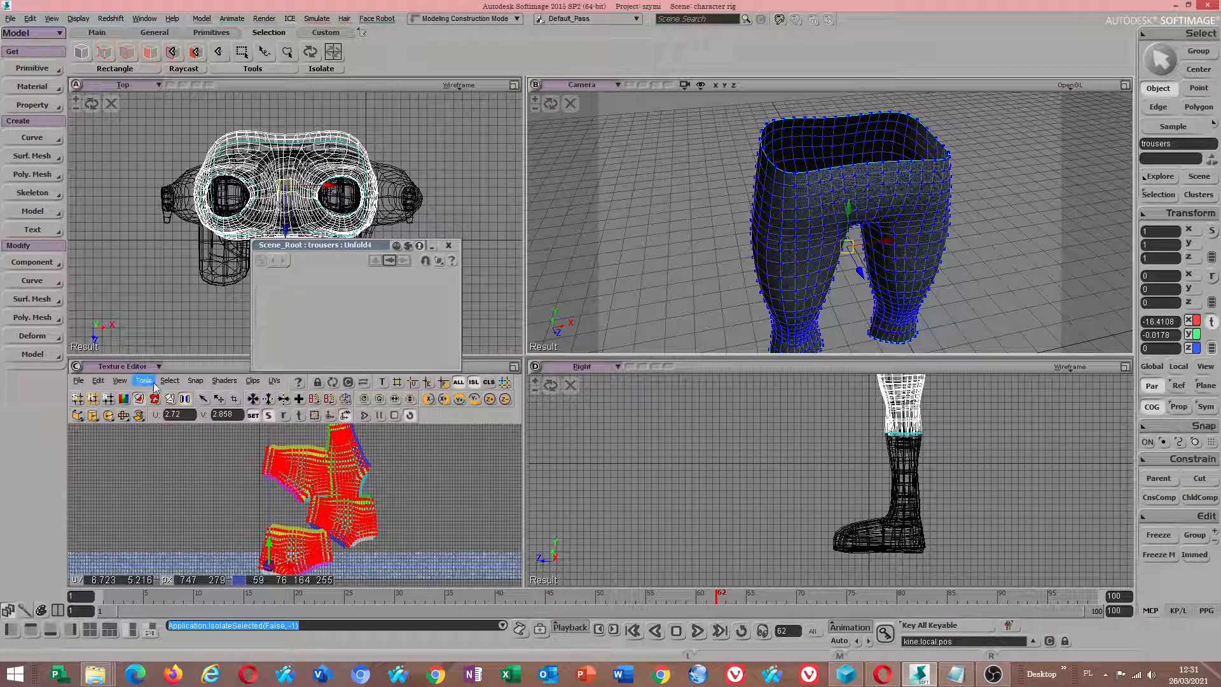
Step: Apply Unfold / Pack to the trousers' Texture_Projection UV set
{"action": "left_click", "coordinate": [152, 382]}
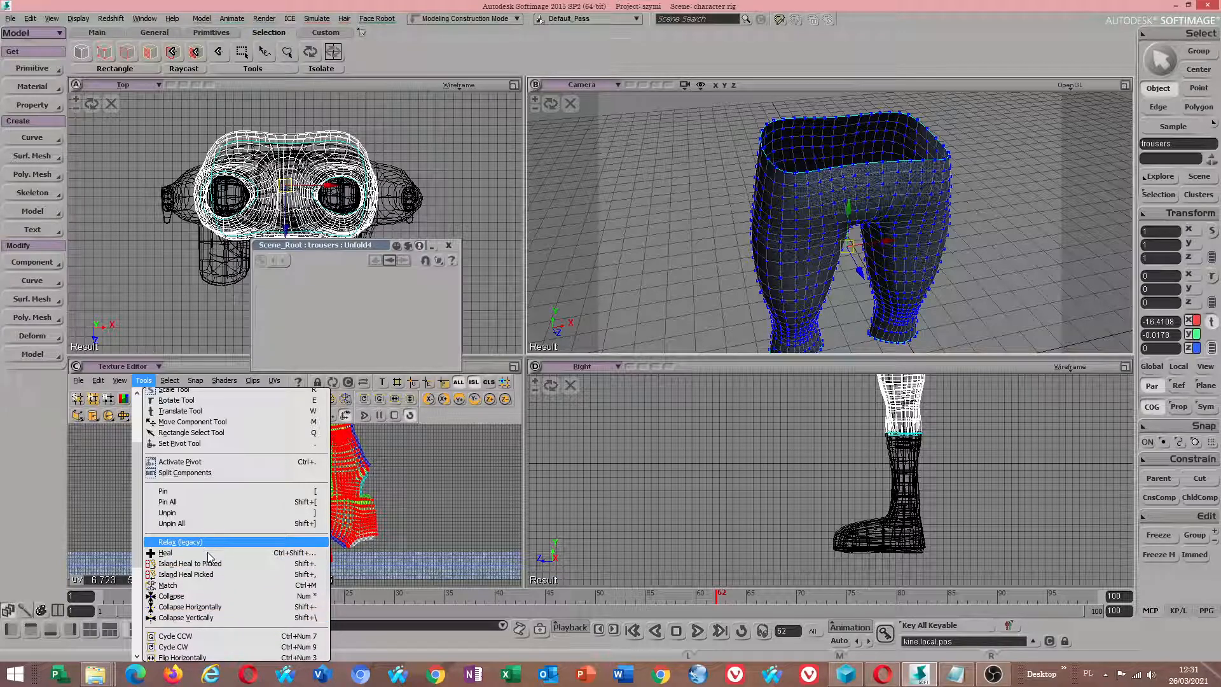
{"action": "scroll", "coordinate": [145, 566], "scroll_direction": "down", "scroll_amount": 5}
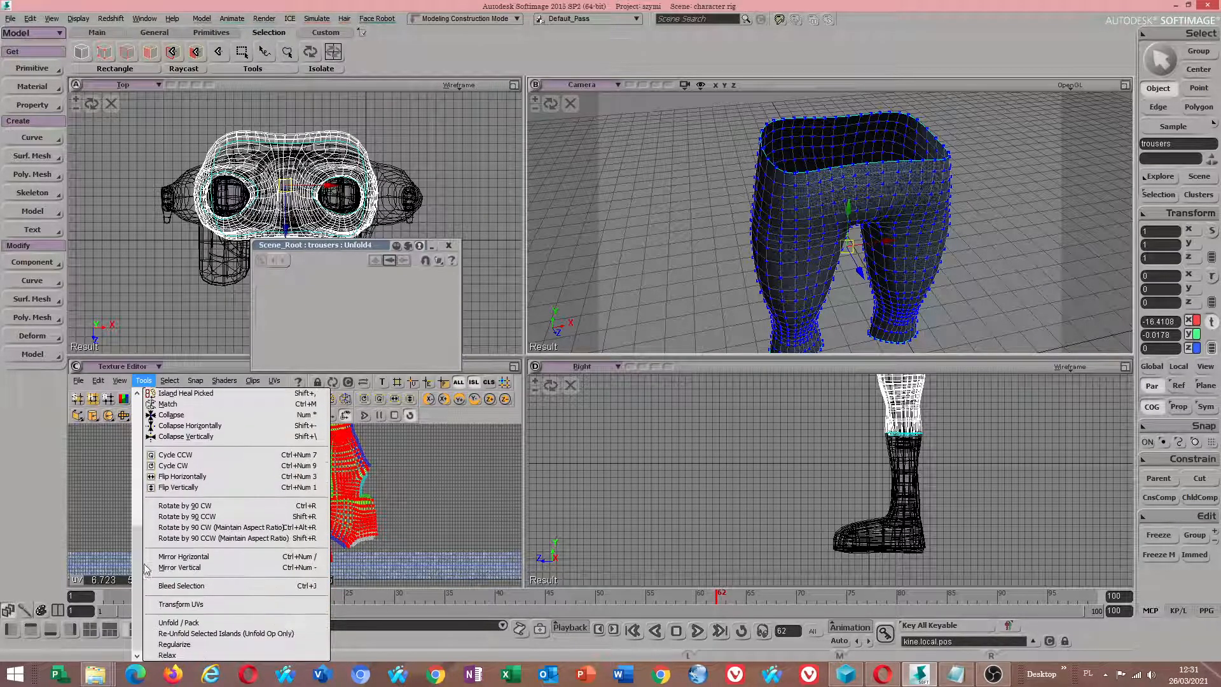
{"action": "left_click", "coordinate": [205, 625]}
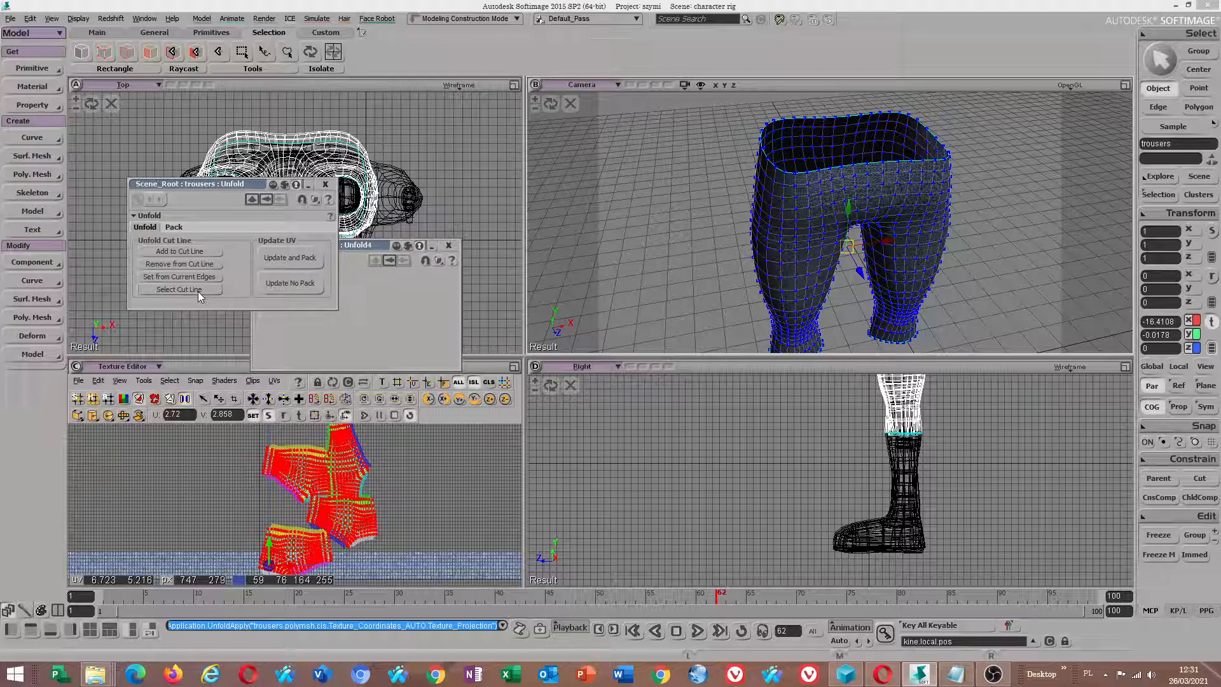
Step: Select the Unfold operator's cut line on the trousers and examine the seam edges around the crotch
{"action": "left_click", "coordinate": [179, 289]}
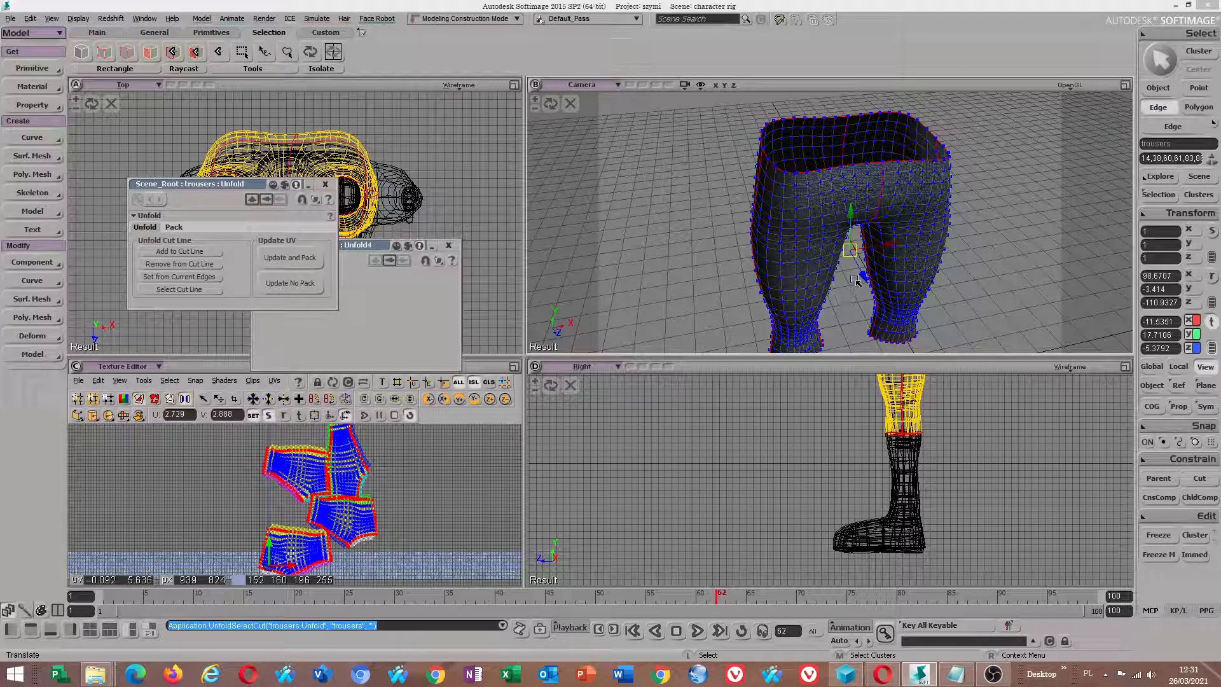
{"action": "right_click_drag", "start_coordinate": [858, 278], "coordinate": [866, 169]}
{"action": "scroll", "coordinate": [868, 160], "scroll_direction": "up", "scroll_amount": 3}
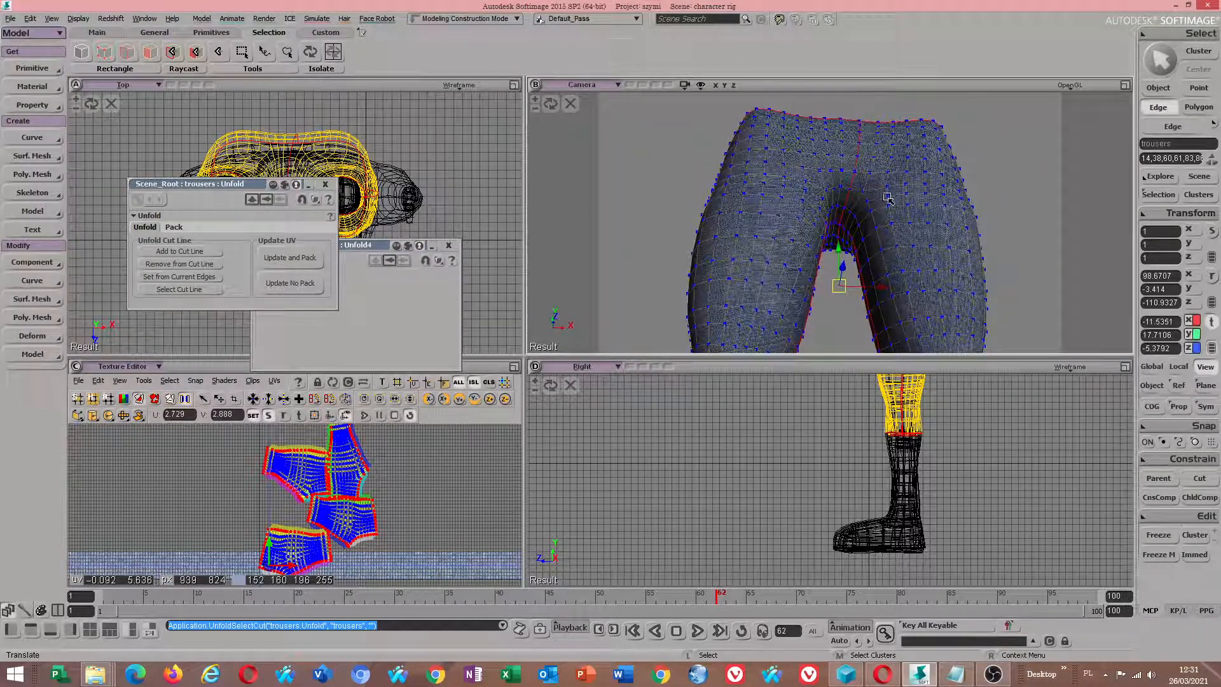
{"action": "scroll", "coordinate": [887, 197], "scroll_direction": "up", "scroll_amount": 3}
{"action": "left_click_drag", "start_coordinate": [799, 183], "coordinate": [795, 215]}
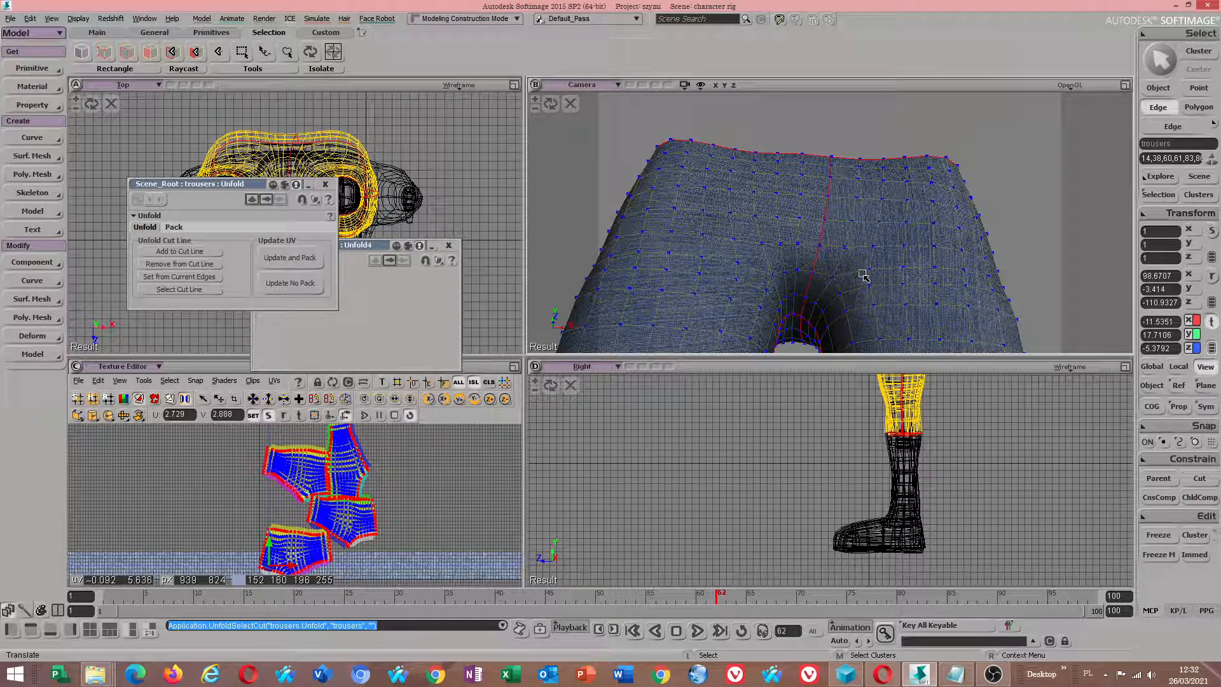
Step: Deselect the front centre seam edges between the waistband and the crotch from the selected cut-line edges with raycast selection
{"action": "key", "text": "m"}
{"action": "key", "text": "shift"}
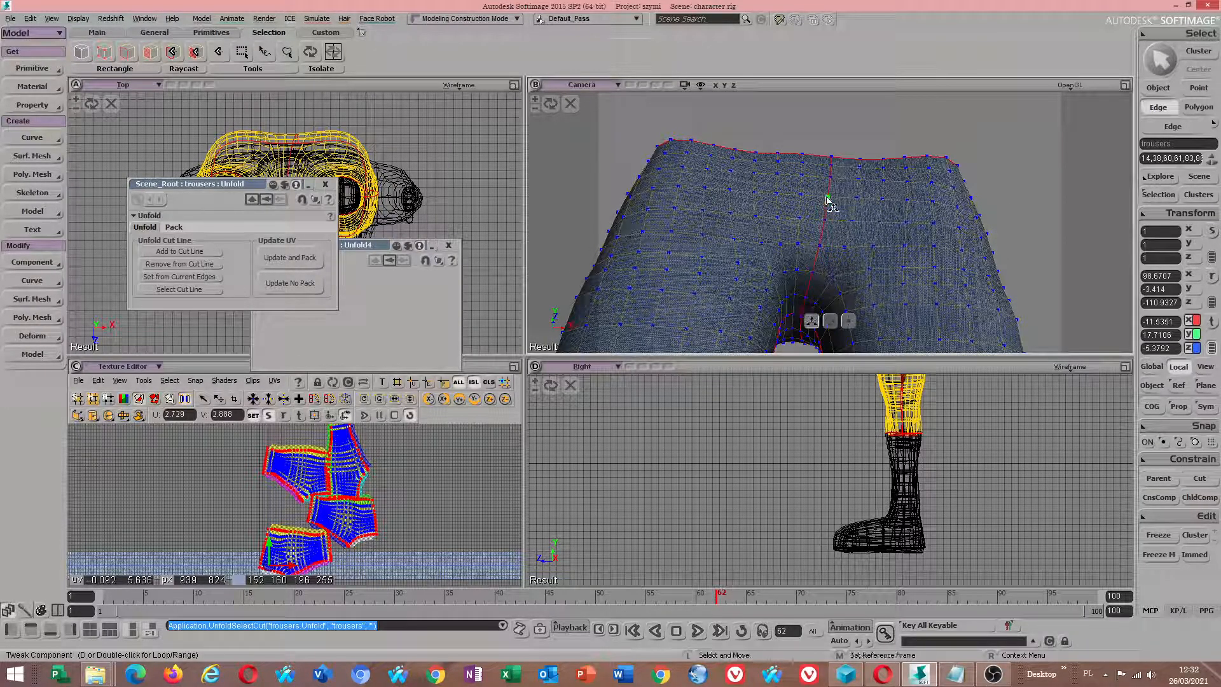
{"action": "mouse_move", "coordinate": [840, 203]}
{"action": "left_mouse_down", "text": "alt"}
{"action": "mouse_move", "coordinate": [837, 292]}
{"action": "mouse_move", "coordinate": [817, 208]}
{"action": "left_mouse_up", "text": "alt"}
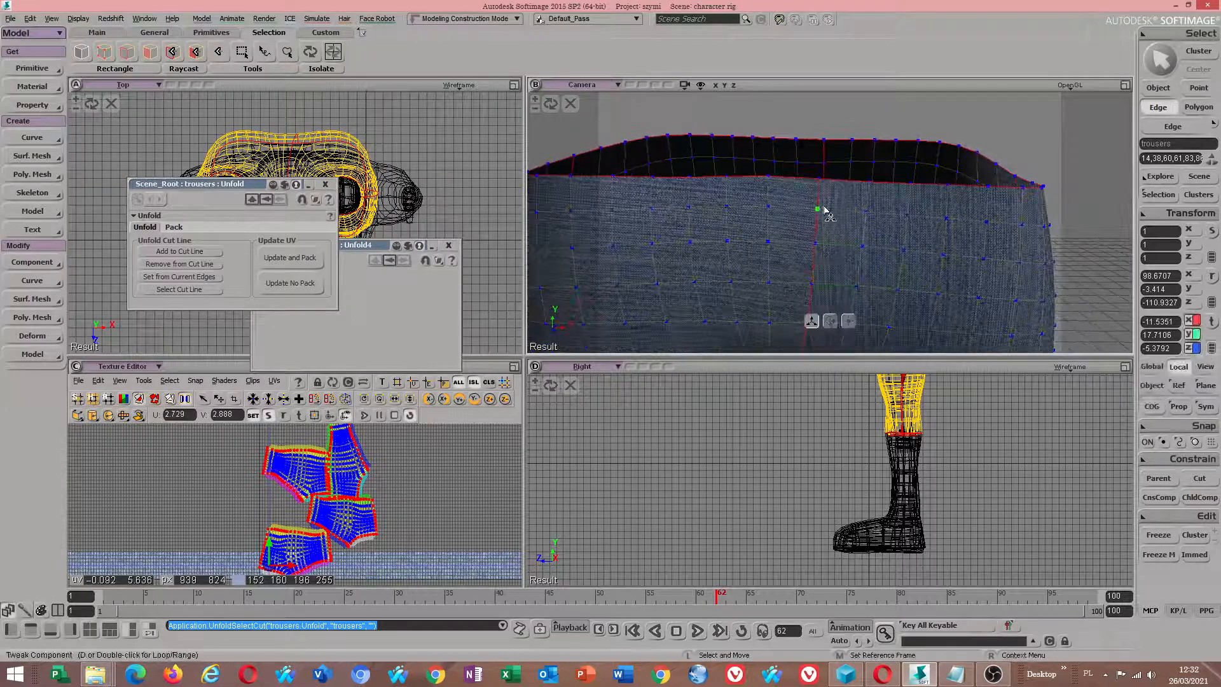
{"action": "left_click", "coordinate": [172, 53]}
{"action": "left_click", "coordinate": [818, 199], "text": "ctrl"}
{"action": "left_click_drag", "start_coordinate": [800, 272], "coordinate": [836, 259], "text": "alt"}
{"action": "scroll", "coordinate": [837, 259], "scroll_direction": "up", "scroll_amount": 2}
{"action": "left_click", "coordinate": [806, 272], "text": "ctrl"}
{"action": "left_click", "coordinate": [808, 290], "text": "ctrl"}
{"action": "left_click", "coordinate": [825, 322], "text": "ctrl"}
Step: Deselect the remaining seam edges around the crotch and try to update the Unfold cut line from the current edge selection
{"action": "left_click_drag", "start_coordinate": [825, 322], "coordinate": [769, 192], "text": "alt"}
{"action": "scroll", "coordinate": [822, 347], "scroll_direction": "up", "scroll_amount": 5}
{"action": "scroll", "coordinate": [821, 343], "scroll_direction": "down", "scroll_amount": 3}
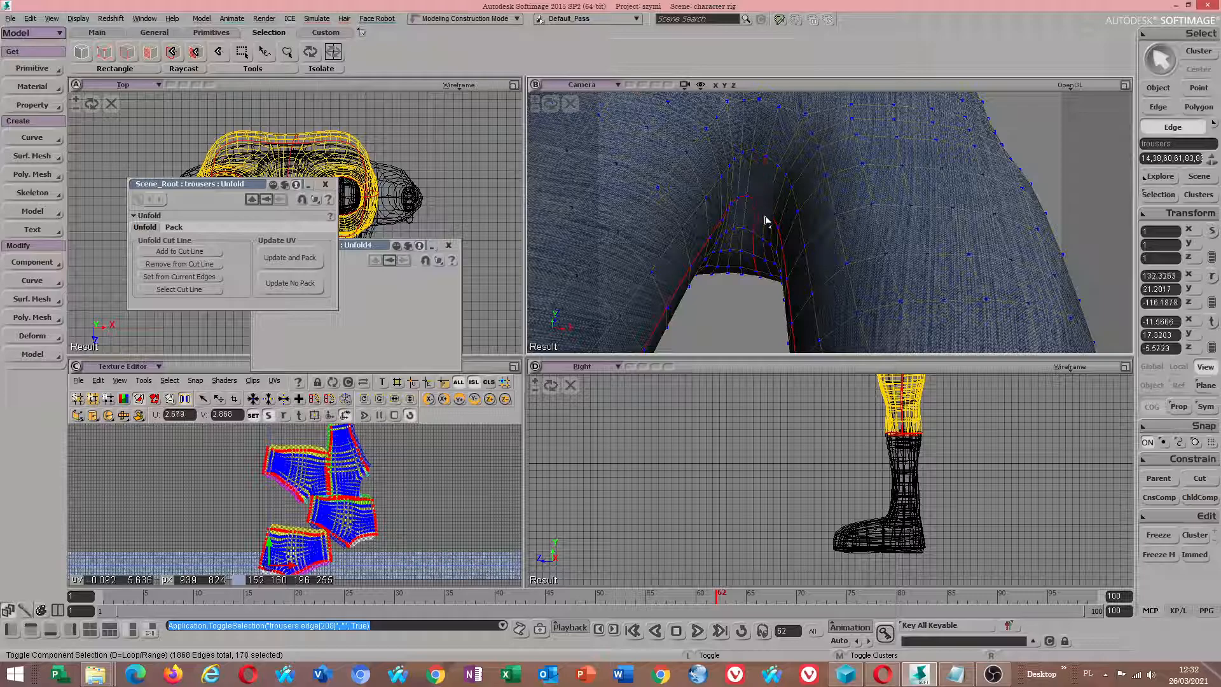
{"action": "left_click", "coordinate": [761, 264], "text": "ctrl"}
{"action": "left_click", "coordinate": [761, 284], "text": "ctrl"}
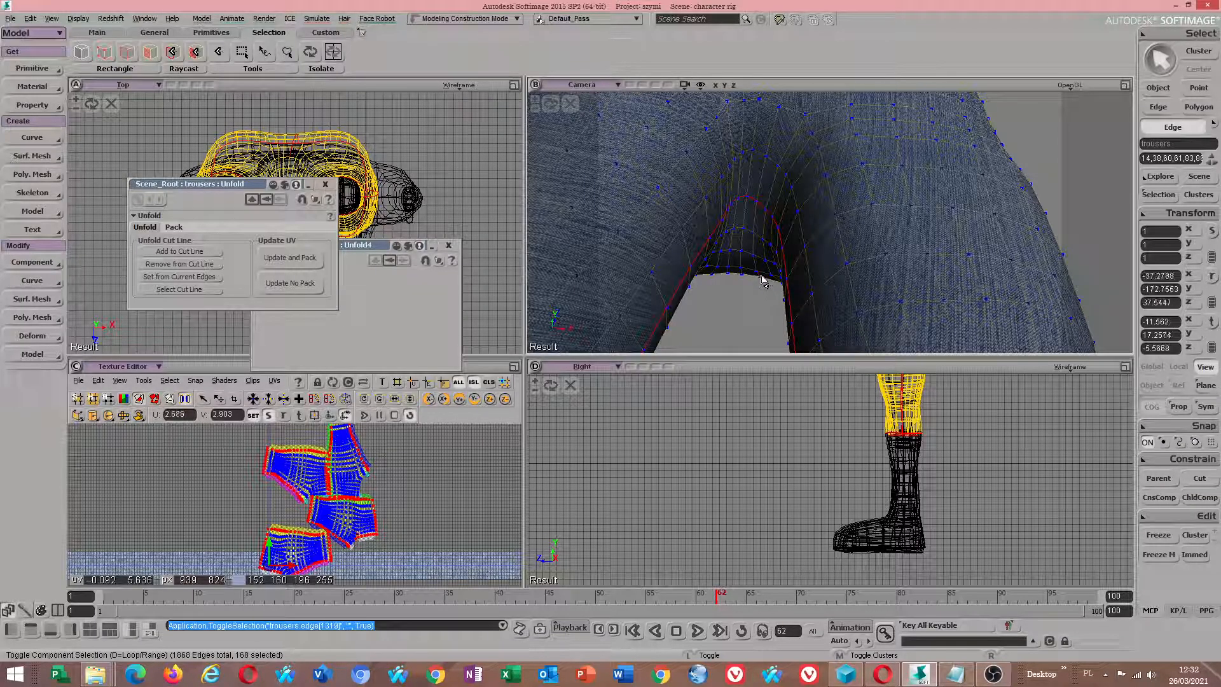
{"action": "left_click", "coordinate": [761, 283], "text": "ctrl"}
{"action": "key", "text": "s"}
{"action": "left_click_drag", "start_coordinate": [758, 248], "coordinate": [713, 199]}
{"action": "left_click", "coordinate": [748, 156], "text": "ctrl"}
{"action": "left_click", "coordinate": [744, 121], "text": "ctrl"}
{"action": "key", "text": "s"}
{"action": "left_click", "coordinate": [713, 199], "text": "ctrl"}
{"action": "left_click", "coordinate": [719, 177], "text": "ctrl"}
{"action": "key", "text": "s"}
{"action": "left_click_drag", "start_coordinate": [776, 246], "coordinate": [850, 240]}
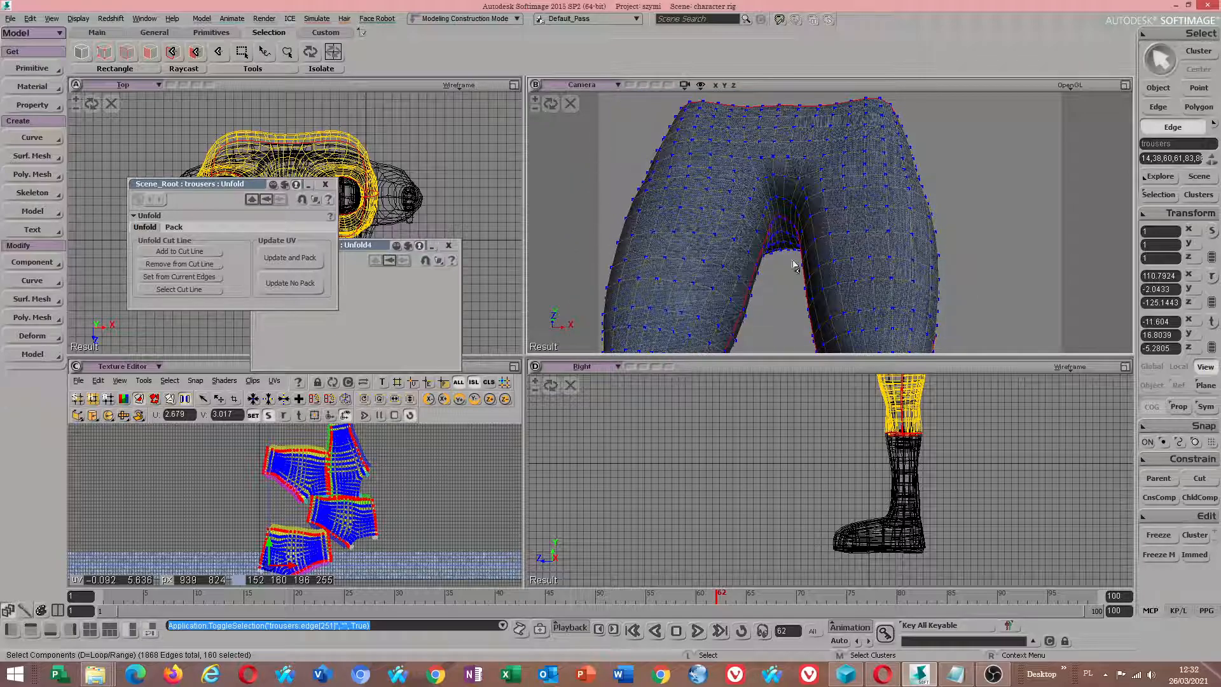
{"action": "left_click", "coordinate": [178, 263]}
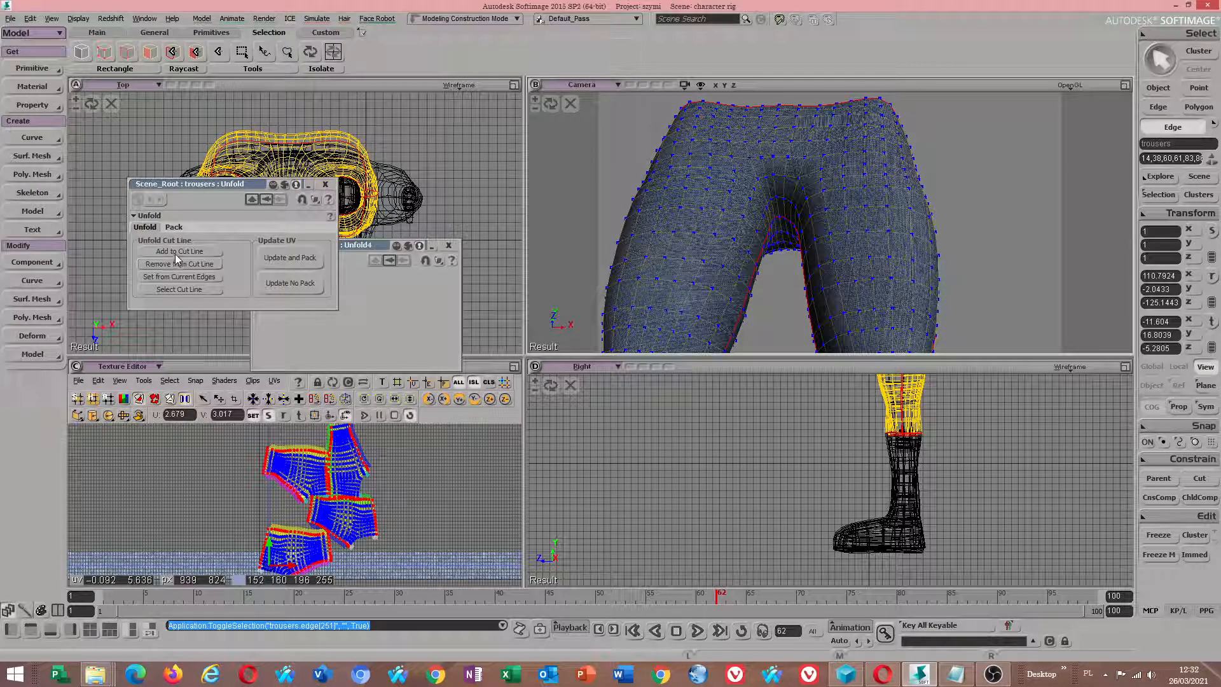
{"action": "left_click", "coordinate": [194, 251]}
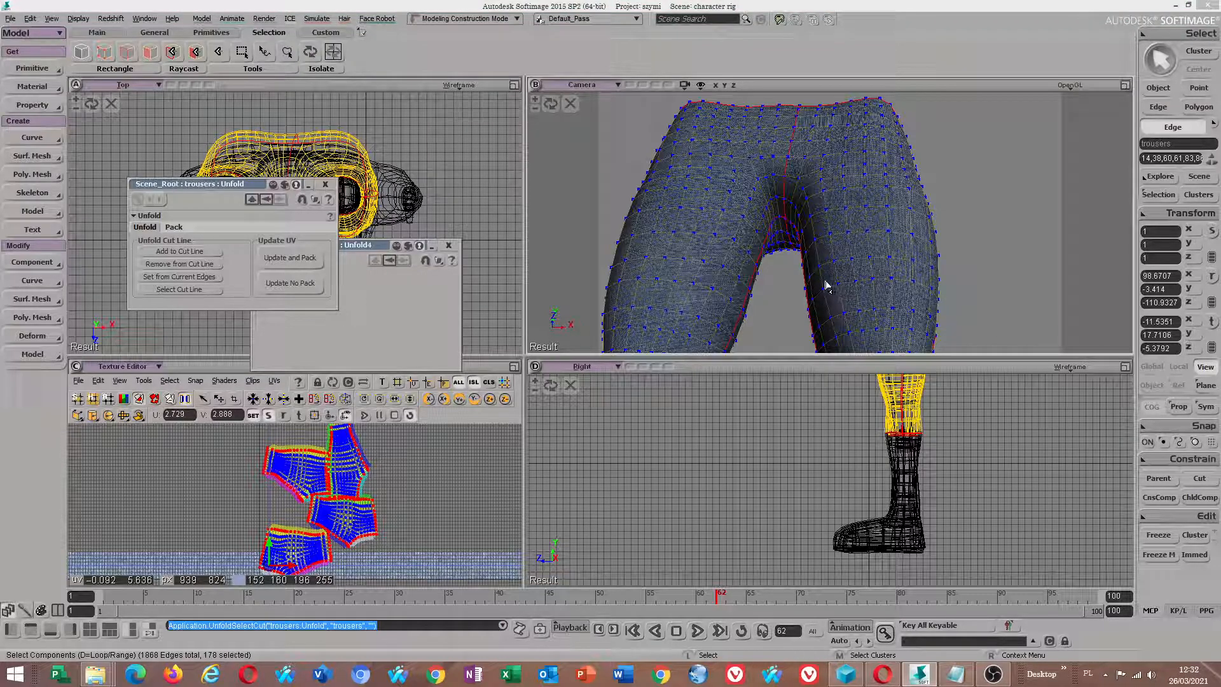
Step: Toggle Split Components, select all UV samples of the trousers, and run the Unfold operator's Update and Pack
{"action": "left_click", "coordinate": [144, 381]}
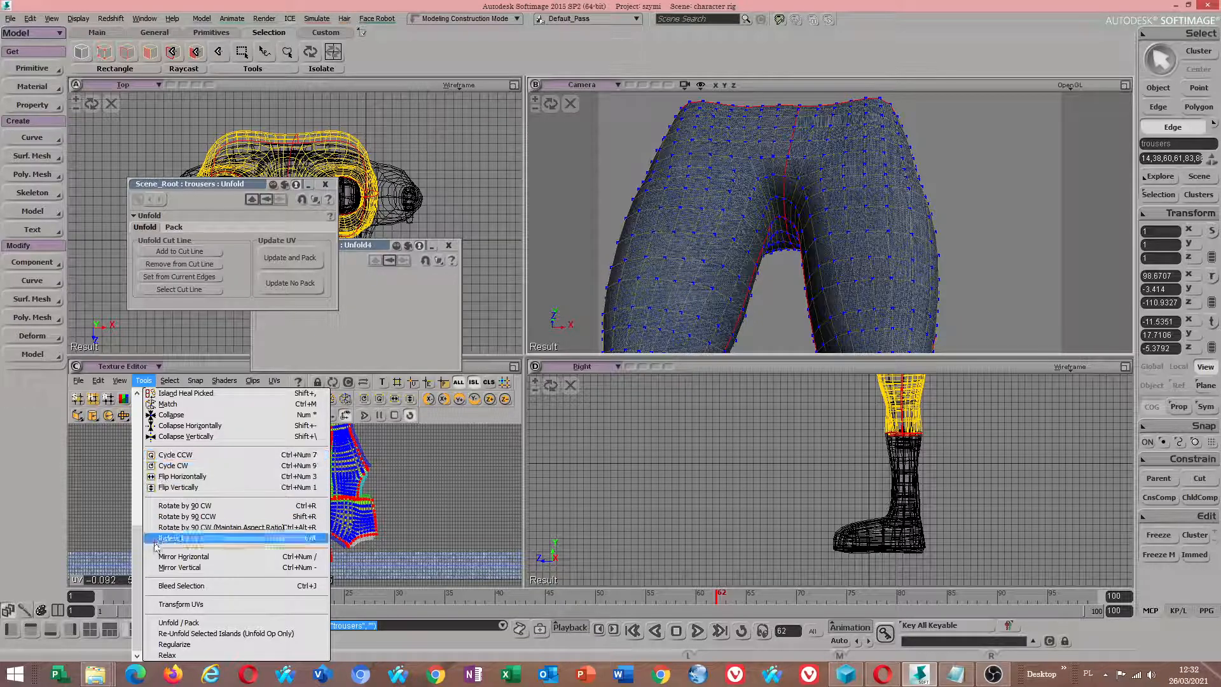
{"action": "scroll", "coordinate": [138, 548], "scroll_direction": "up", "scroll_amount": 6}
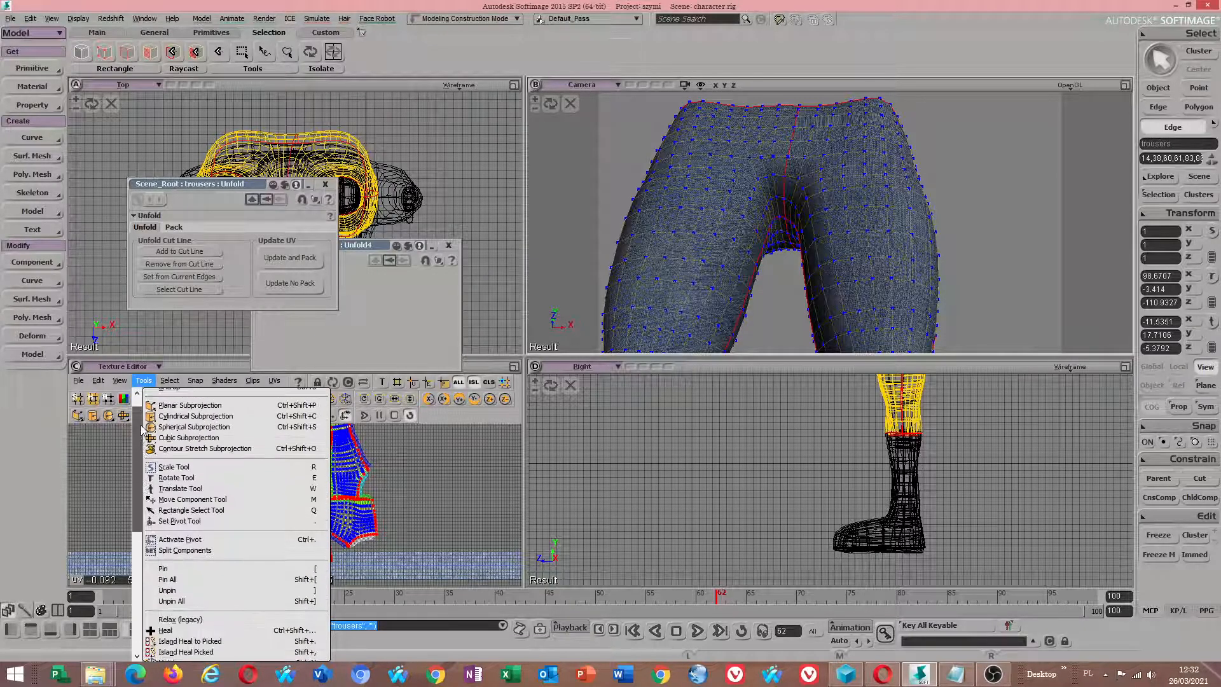
{"action": "left_click", "coordinate": [185, 551]}
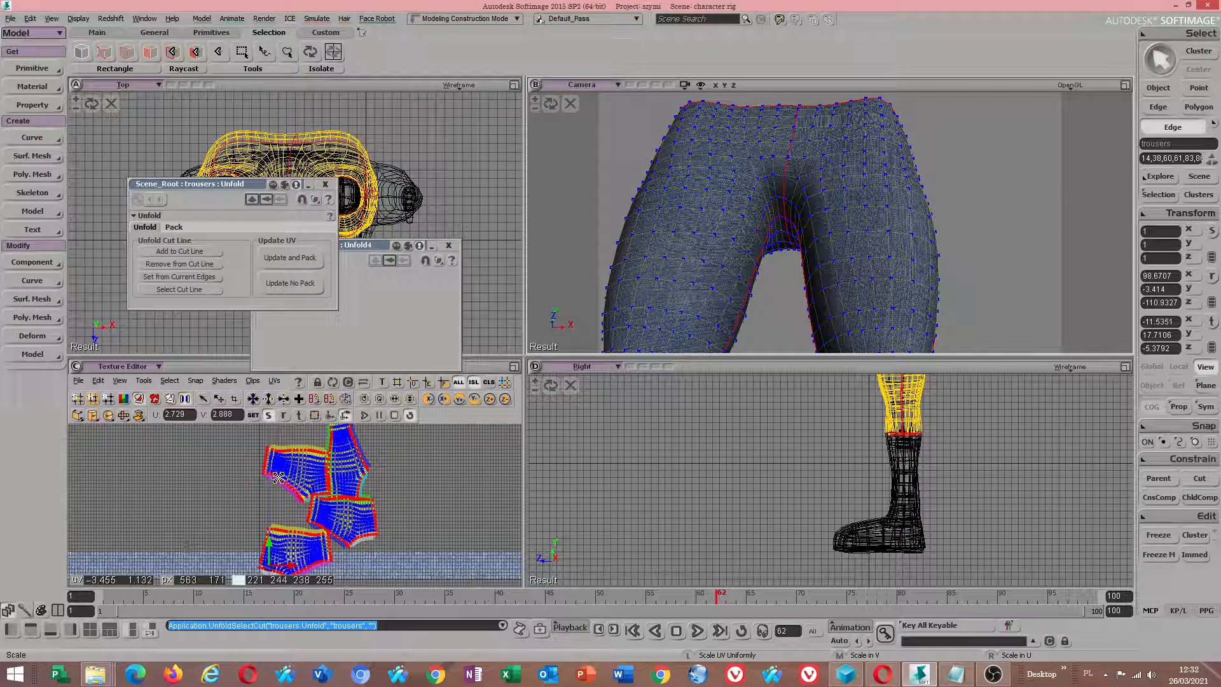
{"action": "scroll", "coordinate": [278, 477], "scroll_direction": "down", "scroll_amount": 3}
{"action": "left_click", "coordinate": [203, 398]}
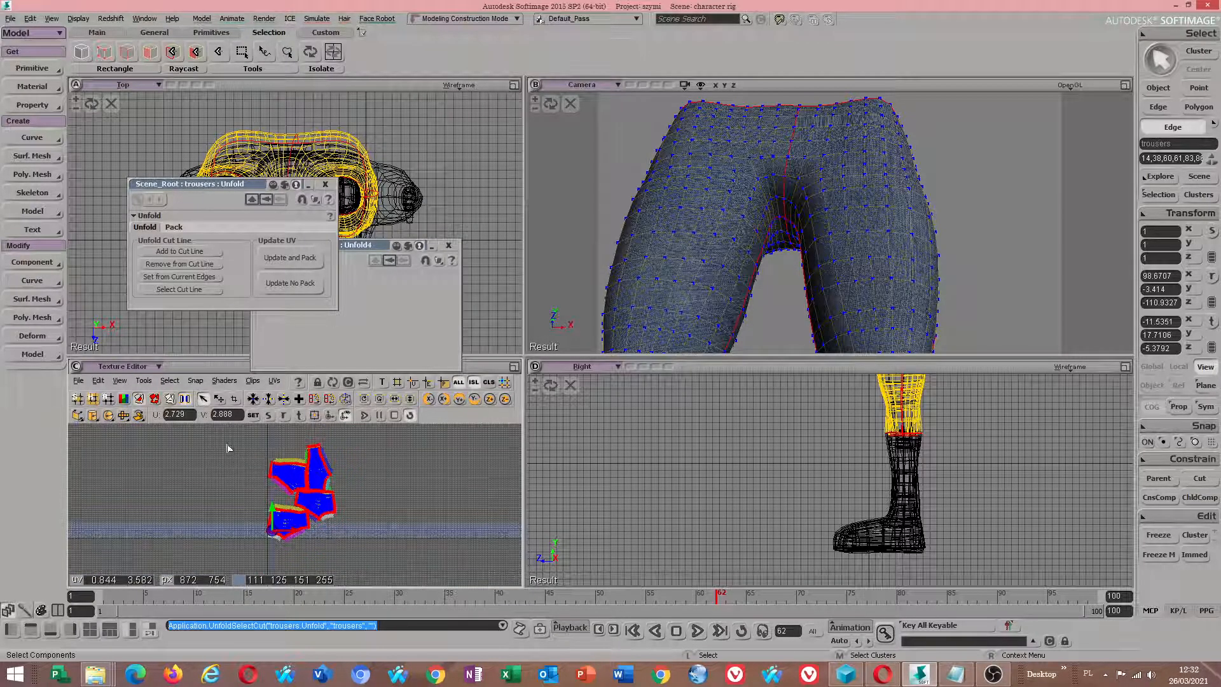
{"action": "key", "text": "ctrl+a"}
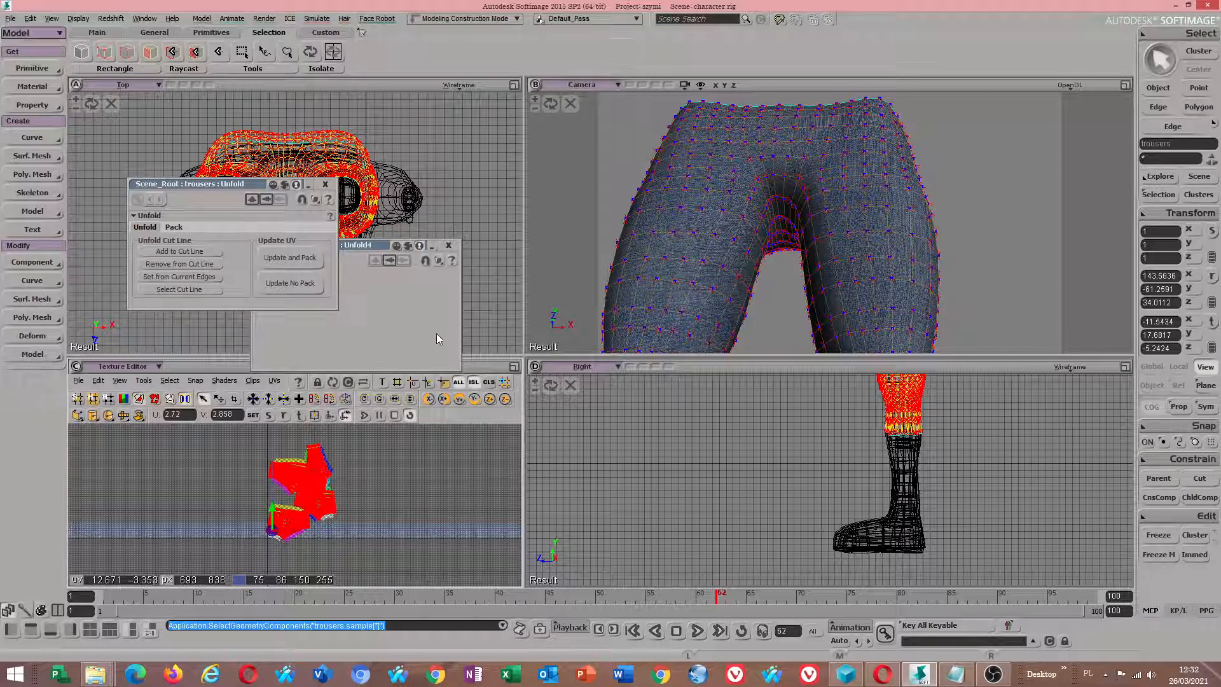
{"action": "left_click", "coordinate": [300, 260]}
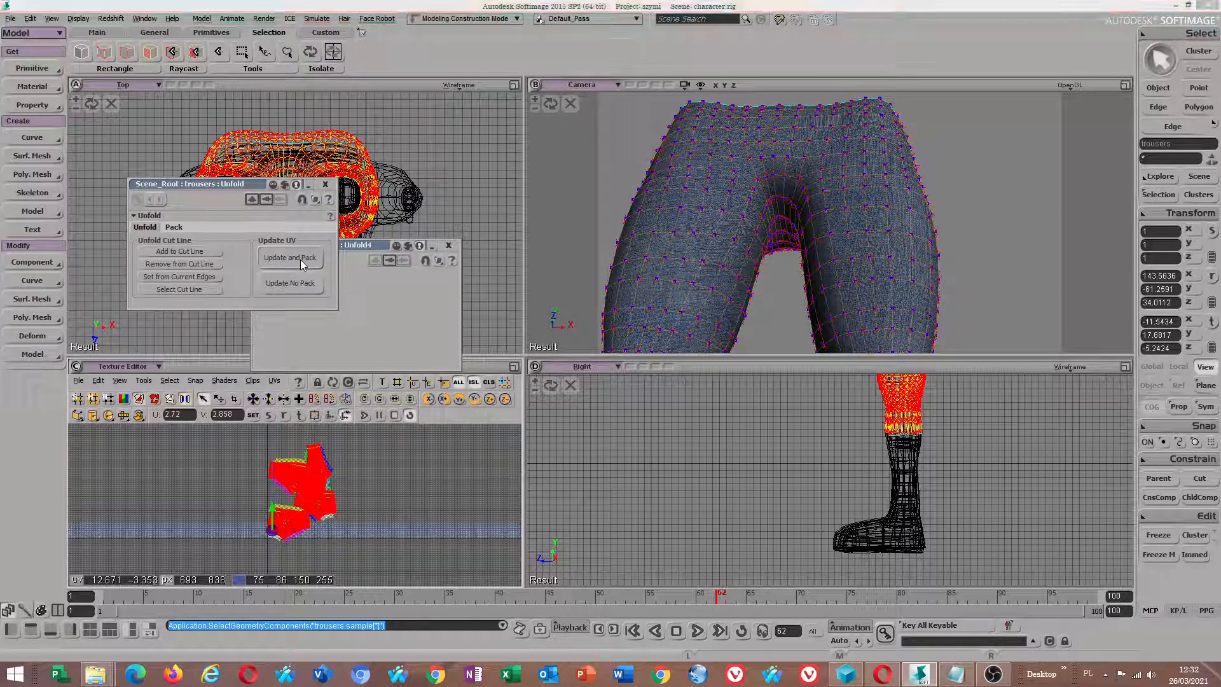
{"action": "scroll", "coordinate": [296, 484], "scroll_direction": "up", "scroll_amount": 6}
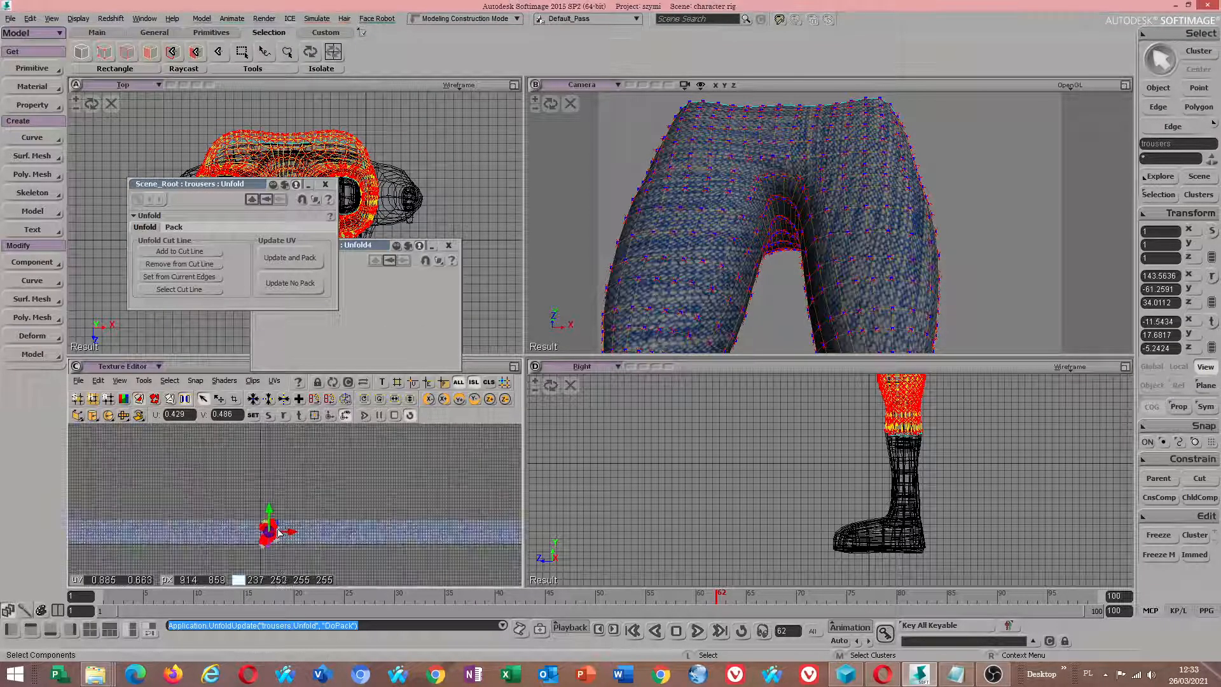
{"action": "scroll", "coordinate": [296, 485], "scroll_direction": "up", "scroll_amount": 4}
{"action": "scroll", "coordinate": [283, 462], "scroll_direction": "down", "scroll_amount": 4}
{"action": "scroll", "coordinate": [283, 462], "scroll_direction": "up", "scroll_amount": 4}
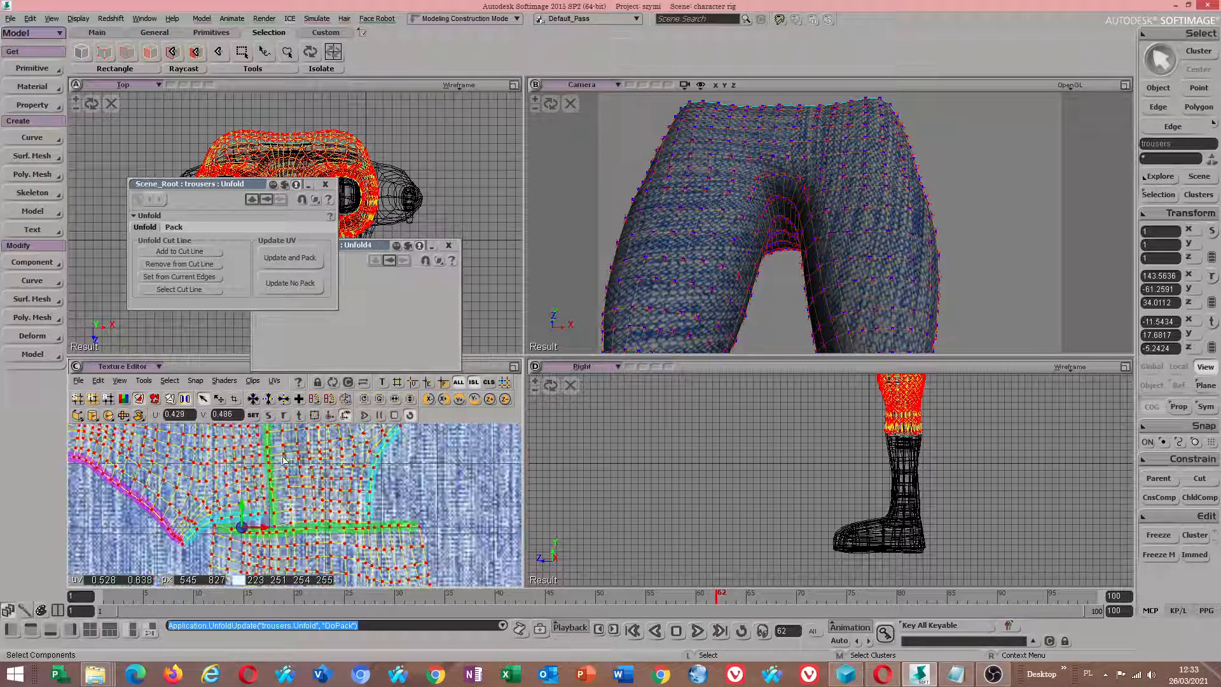
{"action": "scroll", "coordinate": [283, 462], "scroll_direction": "down", "scroll_amount": 6}
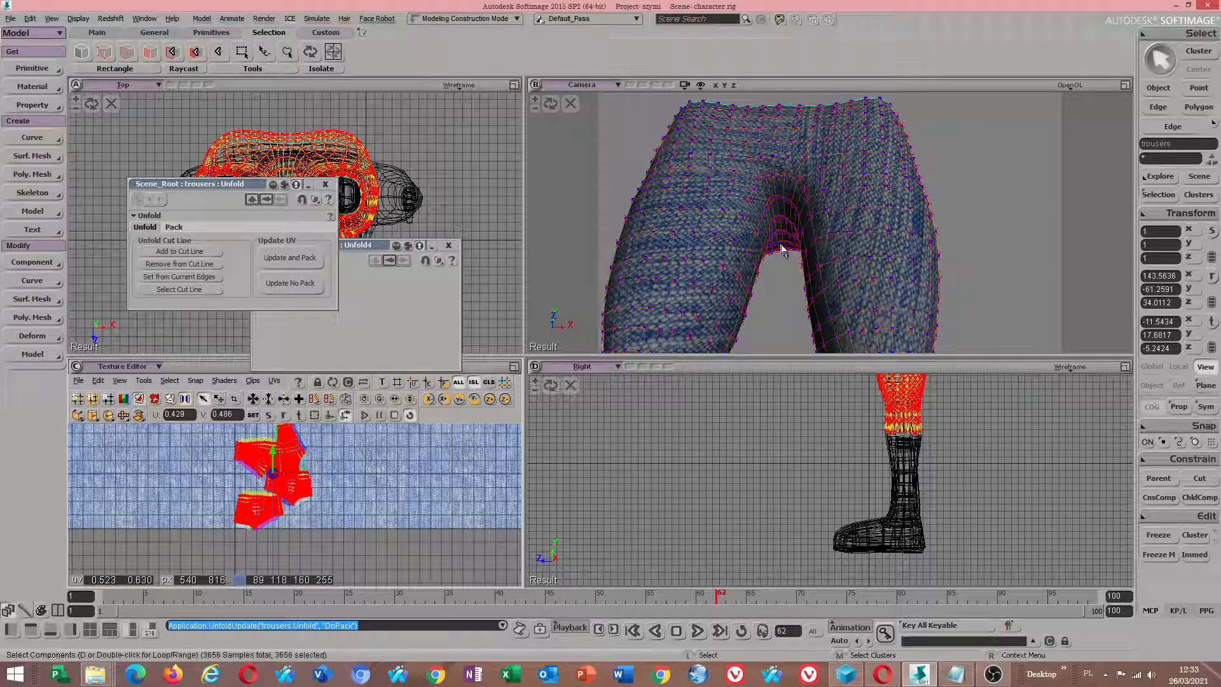
Step: Select the Unfold operator's entire cut line on the trousers and remove all of its edges
{"action": "left_click", "coordinate": [179, 289]}
{"action": "mouse_move", "coordinate": [770, 261]}
{"action": "left_mouse_down"}
{"action": "mouse_move", "coordinate": [785, 273]}
{"action": "mouse_move", "coordinate": [787, 237]}
{"action": "mouse_move", "coordinate": [766, 248]}
{"action": "left_mouse_up"}
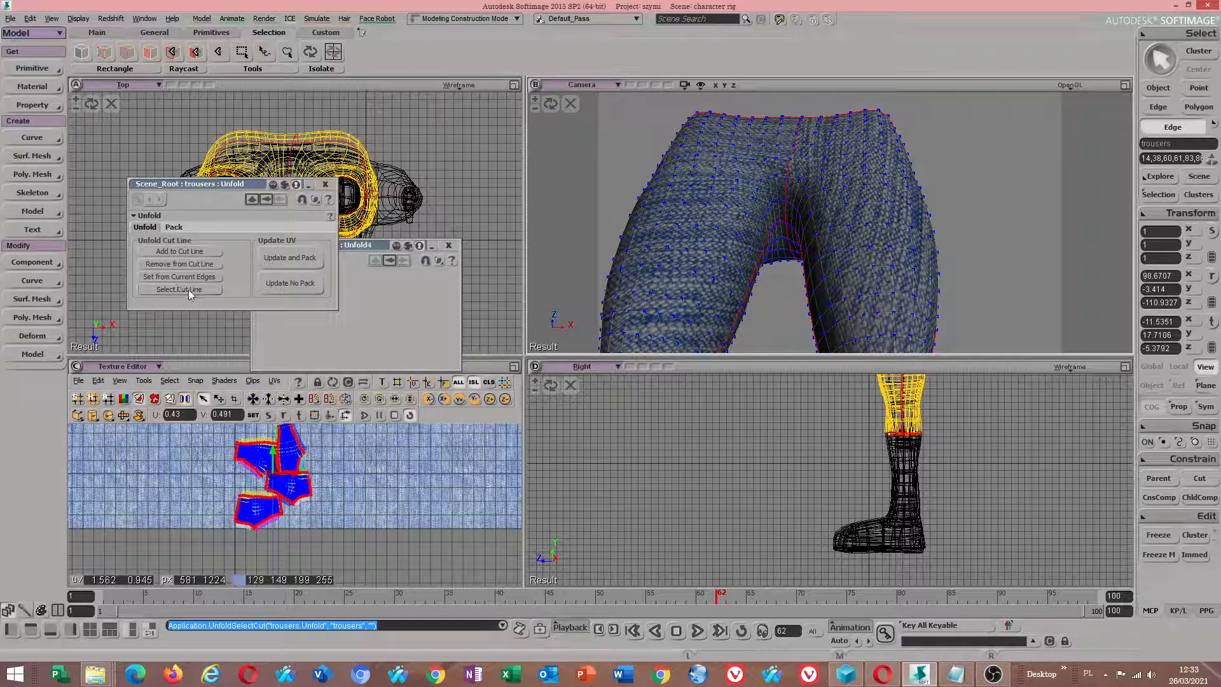
{"action": "left_click", "coordinate": [184, 264]}
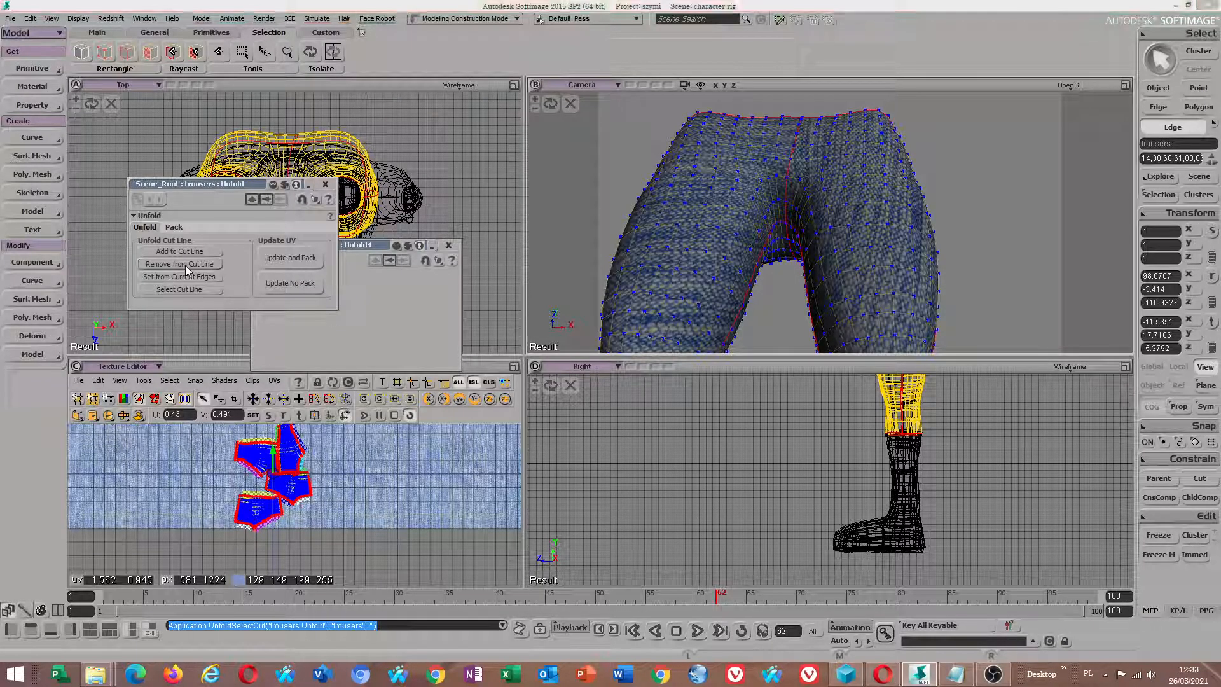
{"action": "left_click_drag", "start_coordinate": [804, 247], "coordinate": [801, 293]}
{"action": "scroll", "coordinate": [789, 233], "scroll_direction": "down", "scroll_amount": 5}
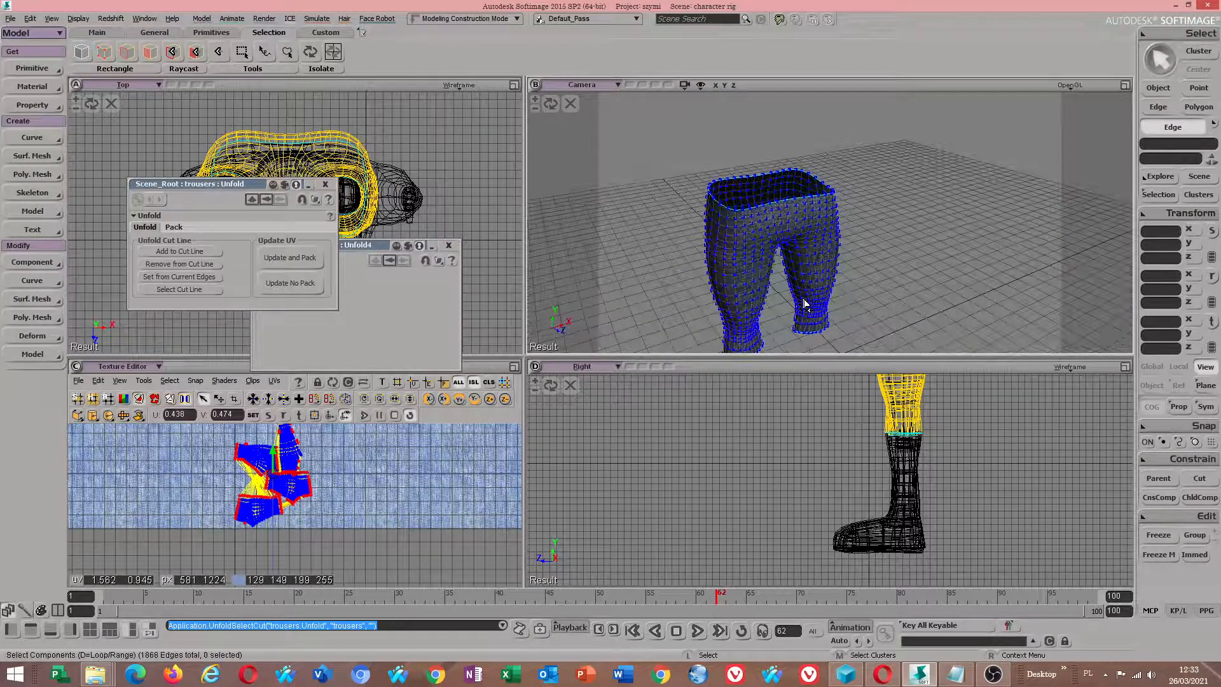
Step: Select the waist edge loop and the edge loops running down the outer sides of both trouser legs
{"action": "key", "text": "m"}
{"action": "scroll", "coordinate": [767, 221], "scroll_direction": "up", "scroll_amount": 3}
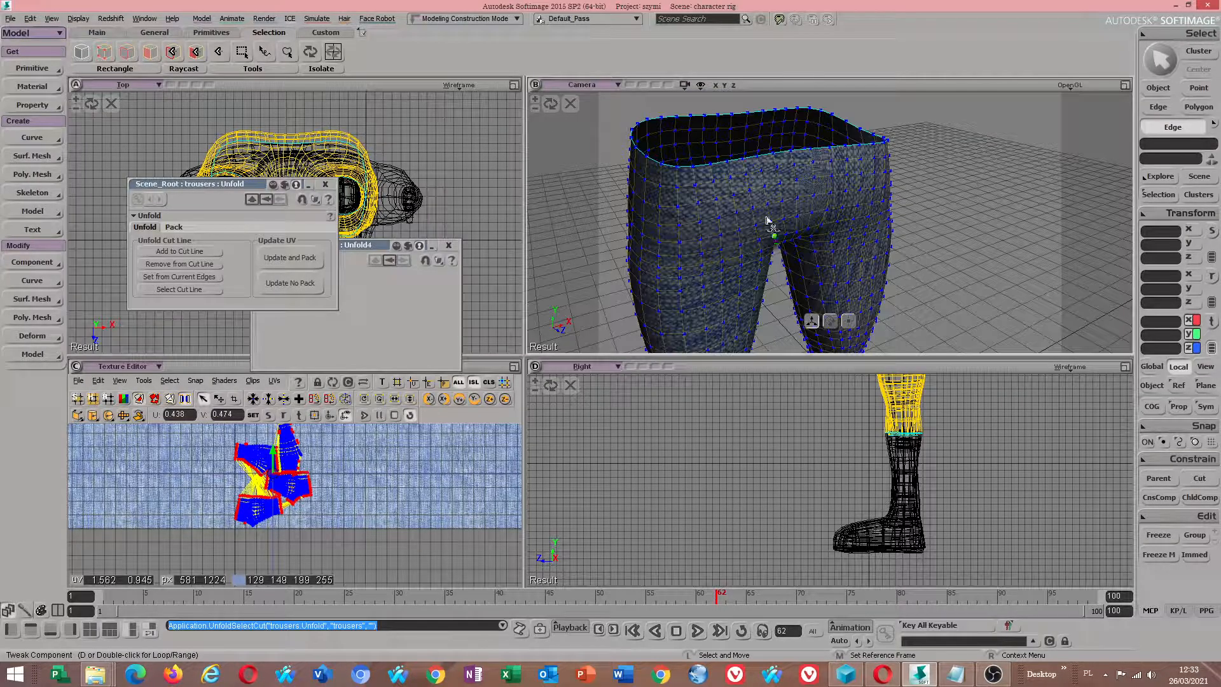
{"action": "double_click", "coordinate": [736, 160]}
{"action": "key", "text": "s"}
{"action": "left_click_drag", "start_coordinate": [662, 224], "coordinate": [687, 246]}
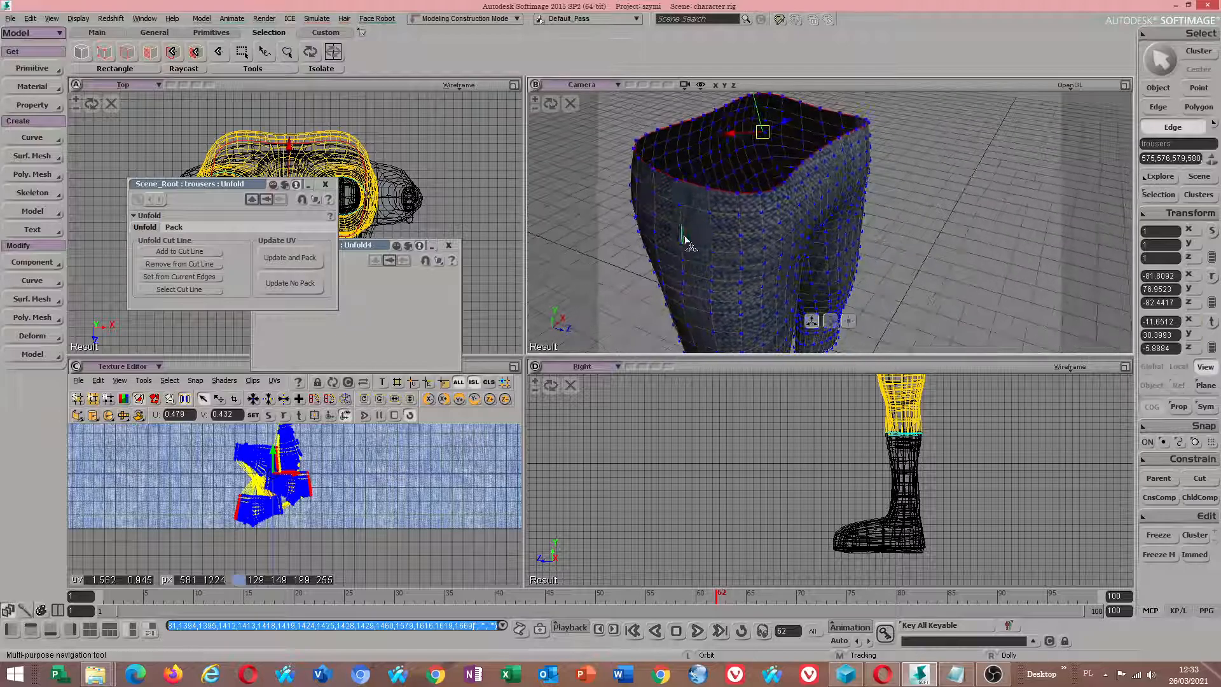
{"action": "double_click", "coordinate": [677, 193], "text": "shift"}
{"action": "key", "text": "s"}
{"action": "left_click_drag", "start_coordinate": [833, 260], "coordinate": [750, 250]}
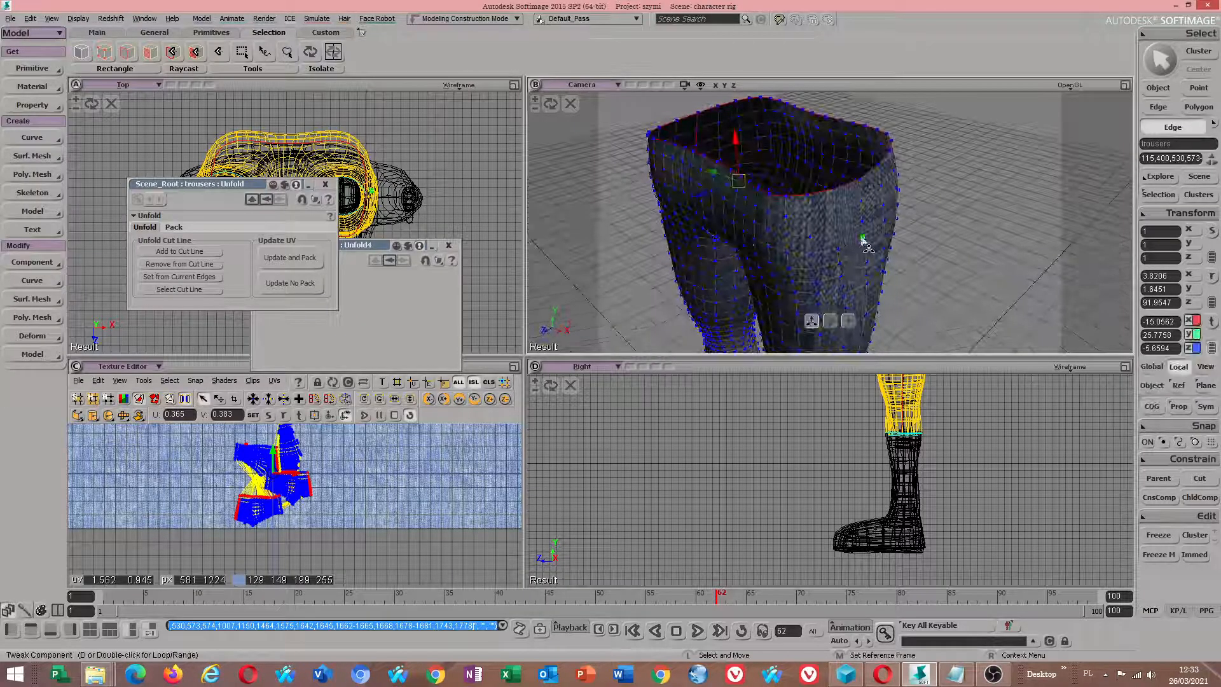
{"action": "double_click", "coordinate": [858, 195], "text": "shift"}
Step: Extend the selection with both leg-opening edge loops and add all selected edges to the Unfold cut line
{"action": "key", "text": "s"}
{"action": "right_click_drag", "start_coordinate": [803, 287], "coordinate": [824, 219]}
{"action": "key", "text": "s"}
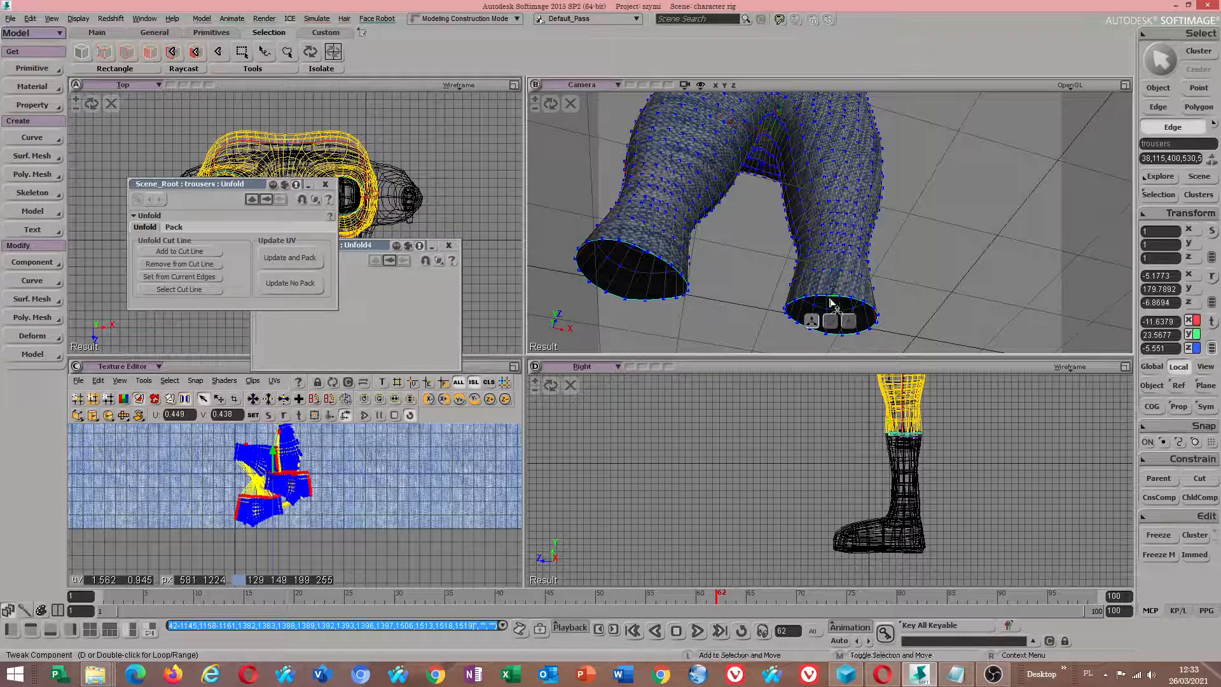
{"action": "double_click", "coordinate": [826, 303], "text": "shift"}
{"action": "double_click", "coordinate": [661, 254], "text": "shift"}
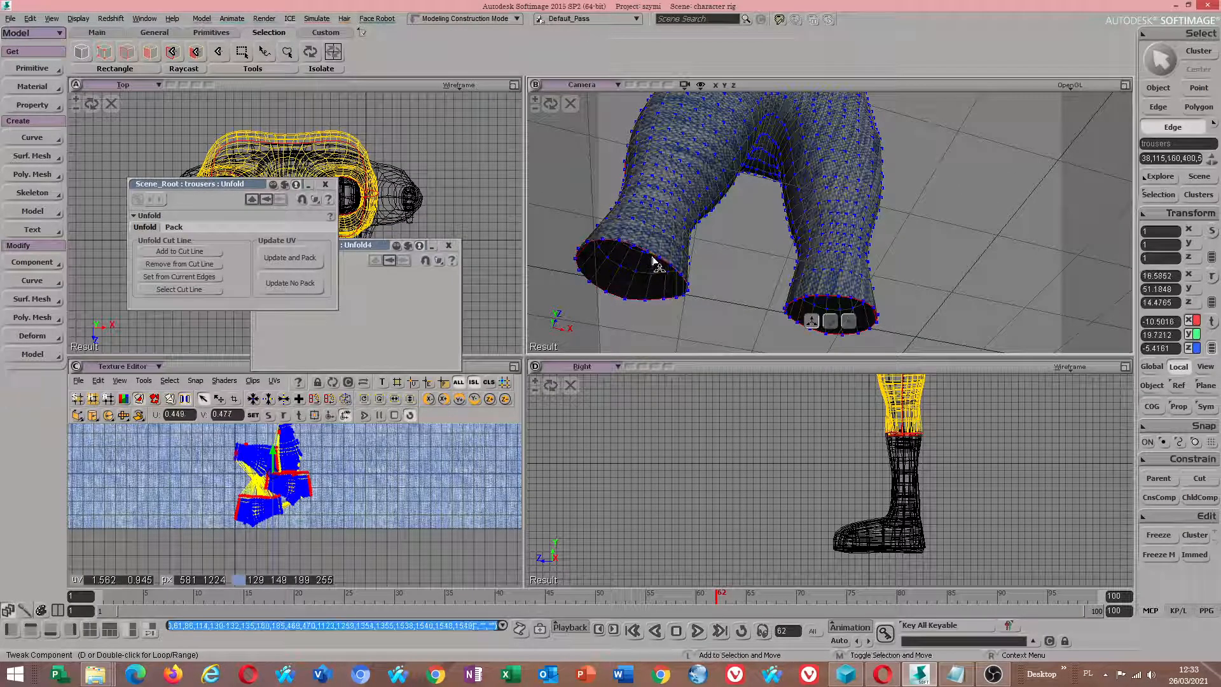
{"action": "left_click", "coordinate": [182, 252]}
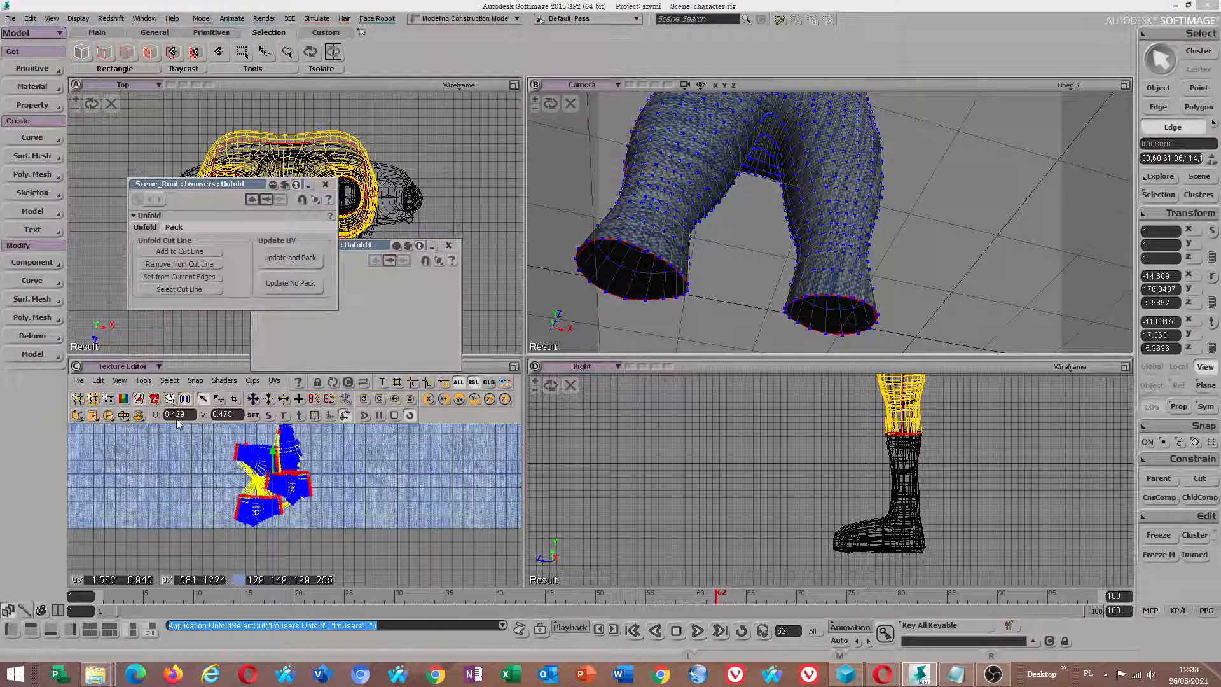
Step: Toggle Split Components, select the trousers' whole UV layout, and update and pack the unfold from the new cut line
{"action": "left_click", "coordinate": [169, 381]}
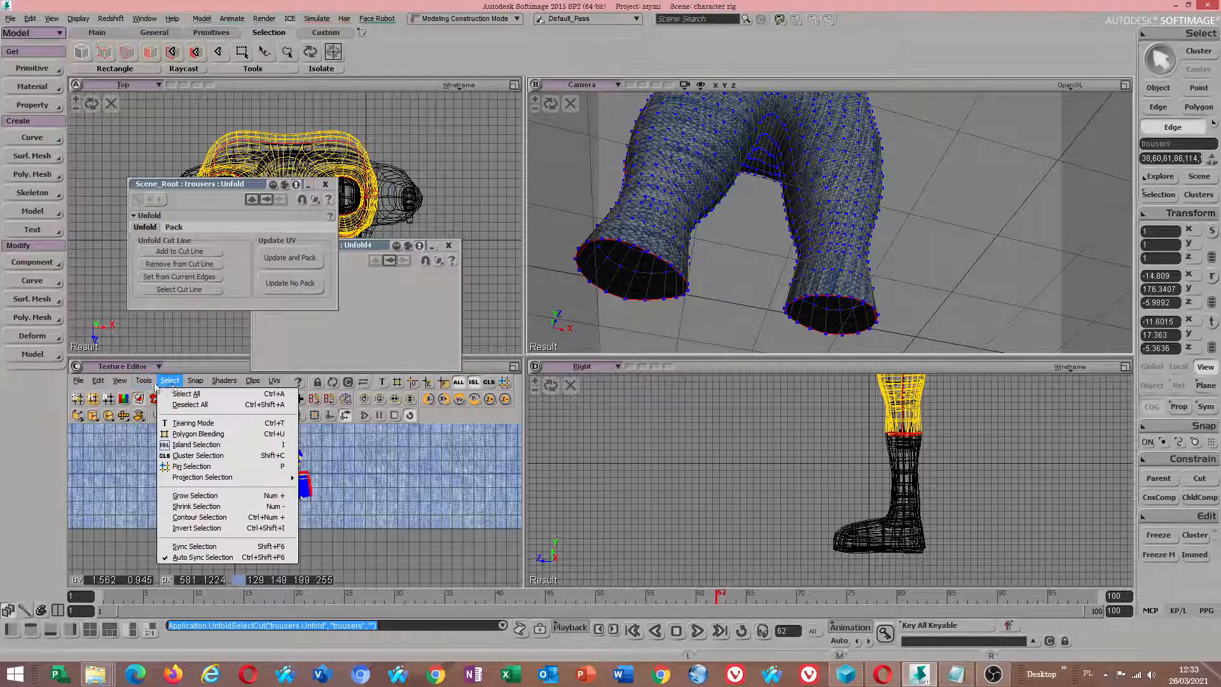
{"action": "mouse_move", "coordinate": [144, 380]}
{"action": "left_click_drag", "start_coordinate": [137, 524], "coordinate": [138, 521]}
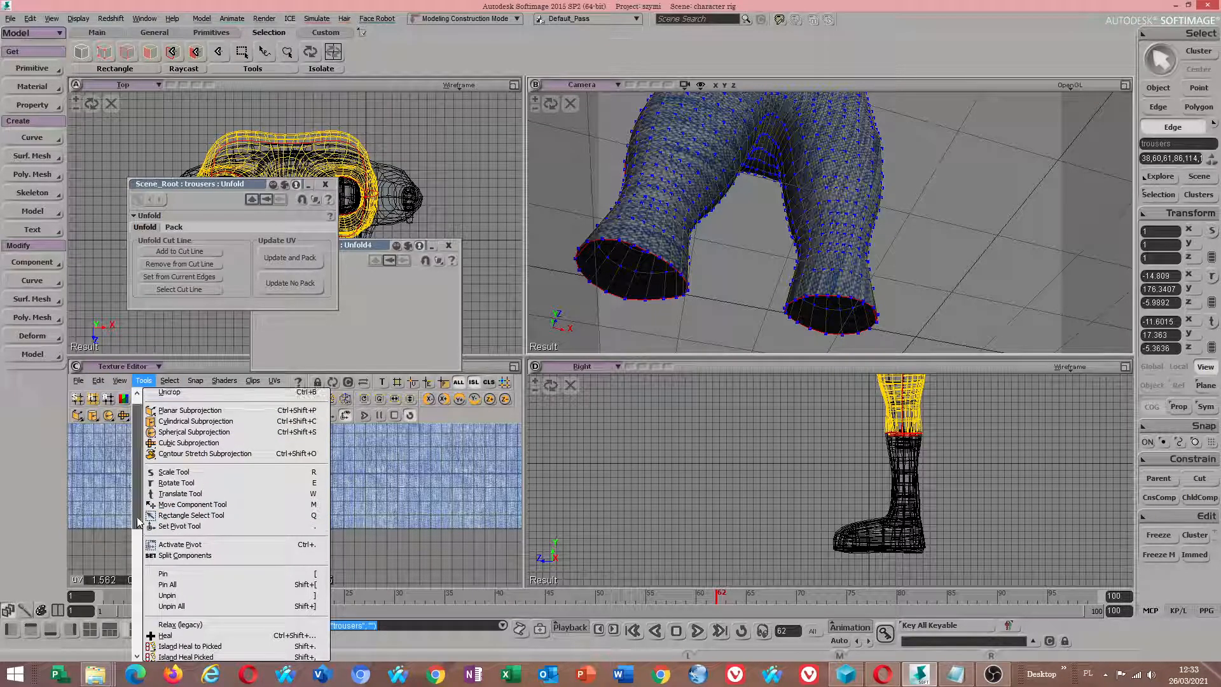
{"action": "left_click", "coordinate": [181, 556]}
{"action": "scroll", "coordinate": [264, 511], "scroll_direction": "down", "scroll_amount": 3}
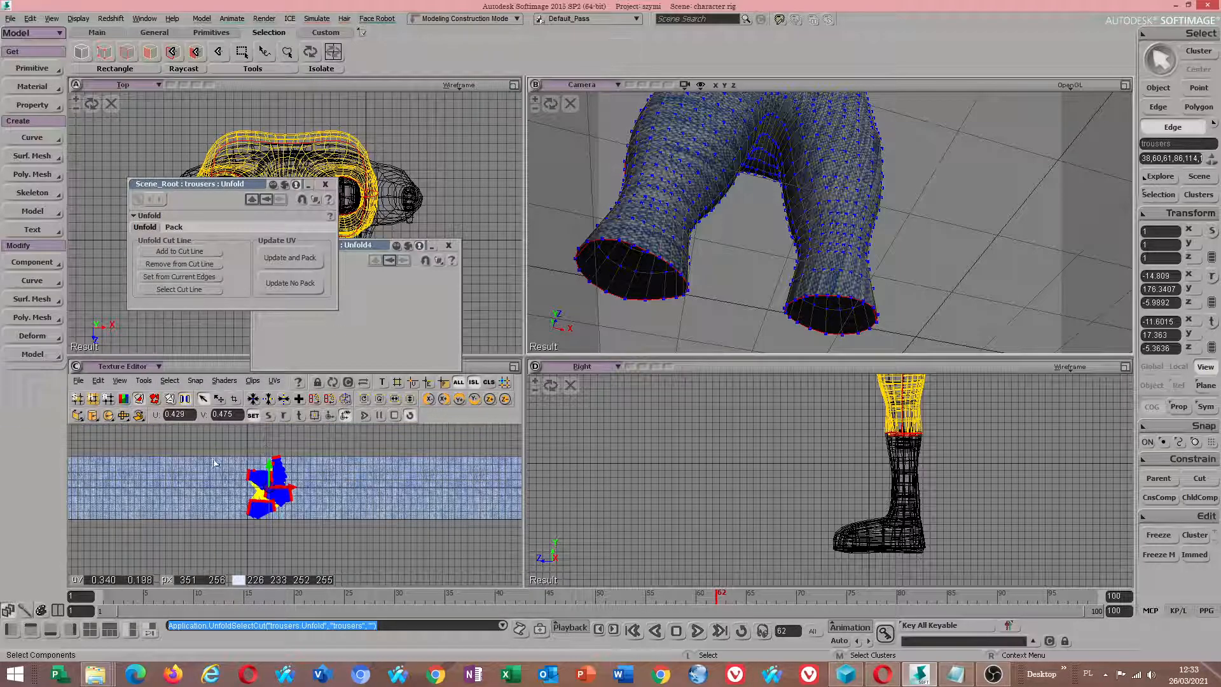
{"action": "left_click_drag", "start_coordinate": [220, 442], "coordinate": [389, 565]}
{"action": "left_click", "coordinate": [279, 263]}
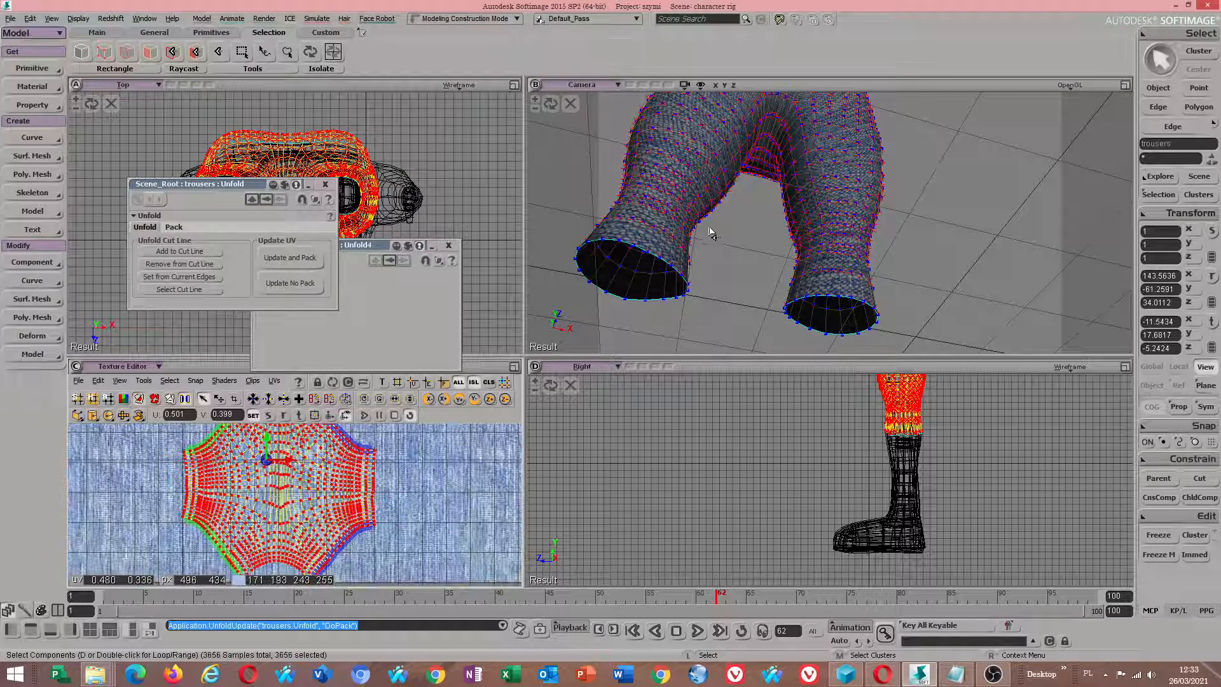
Step: Set the pivot at the centre of the unfolded trousers island and scale its UVs up uniformly by about 2.46
{"action": "scroll", "coordinate": [814, 158], "scroll_direction": "down", "scroll_amount": 5}
{"action": "right_click_drag", "start_coordinate": [814, 159], "coordinate": [774, 172]}
{"action": "scroll", "coordinate": [757, 215], "scroll_direction": "up", "scroll_amount": 5}
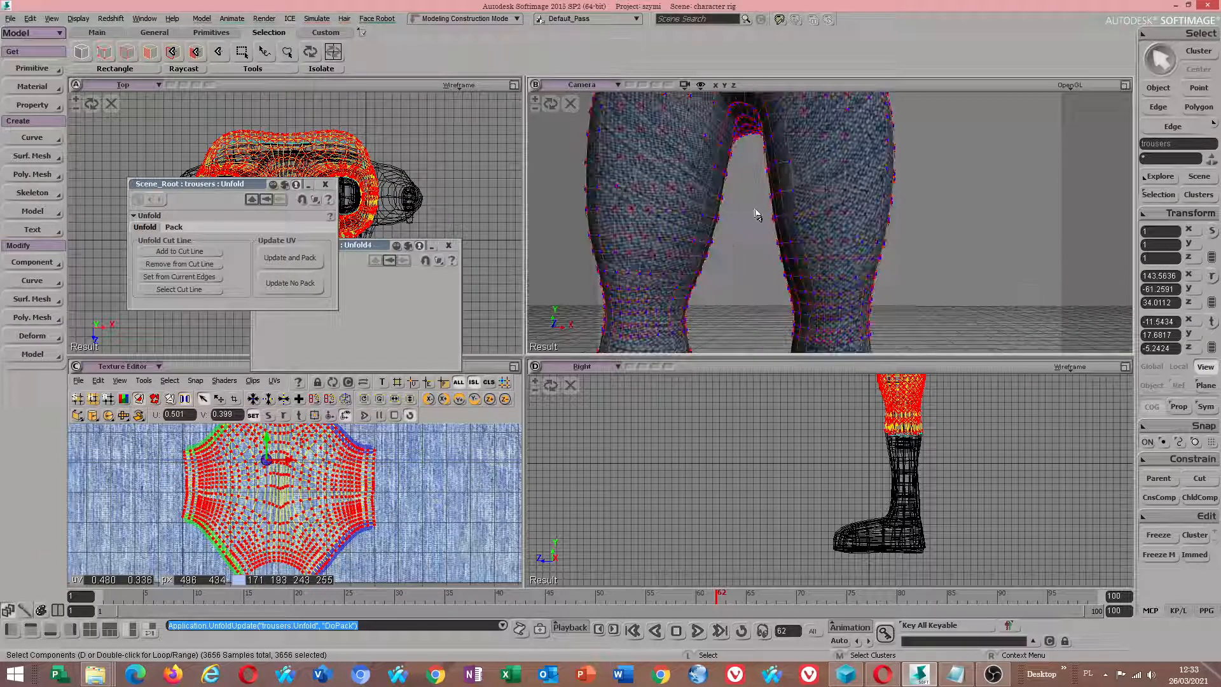
{"action": "left_click_drag", "start_coordinate": [774, 171], "coordinate": [757, 240]}
{"action": "scroll", "coordinate": [296, 487], "scroll_direction": "down", "scroll_amount": 5}
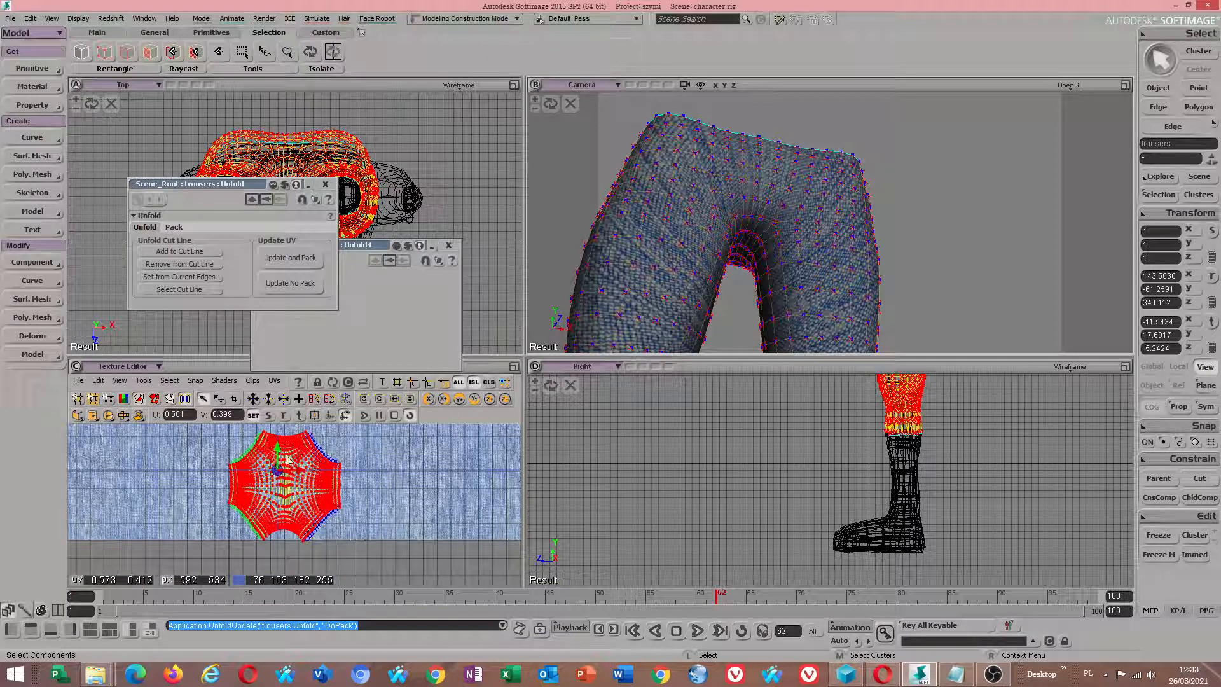
{"action": "left_click", "coordinate": [328, 418]}
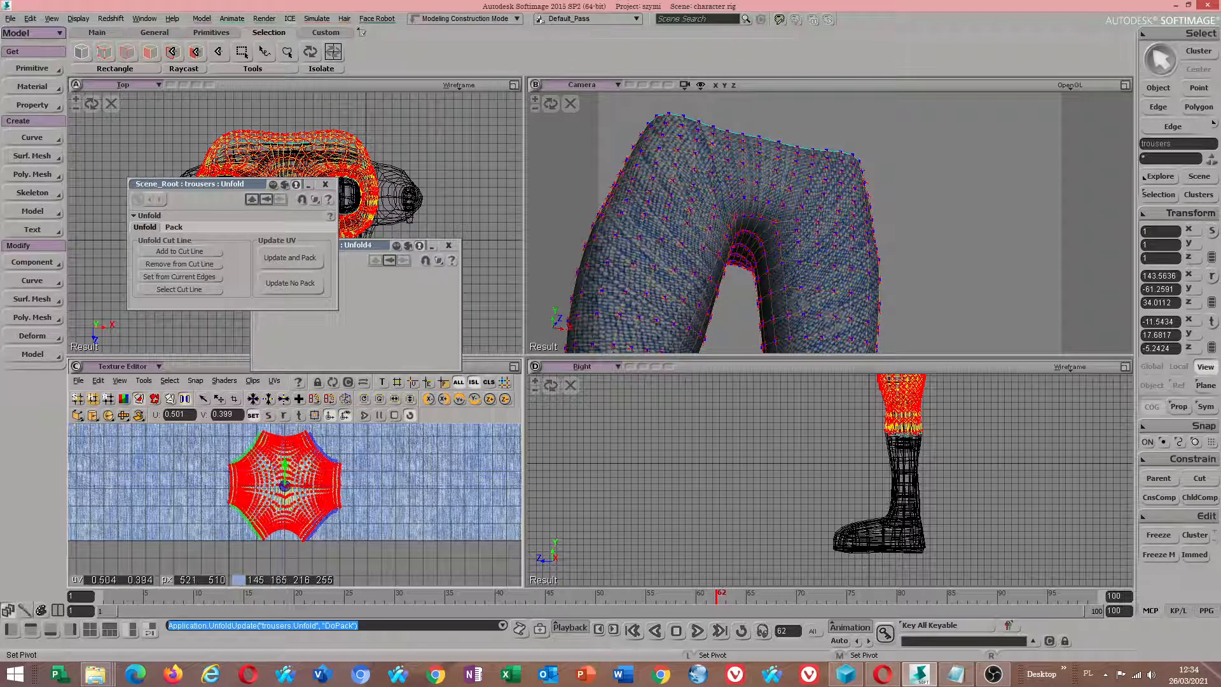
{"action": "left_click", "coordinate": [271, 415]}
{"action": "left_click_drag", "start_coordinate": [307, 483], "coordinate": [352, 449]}
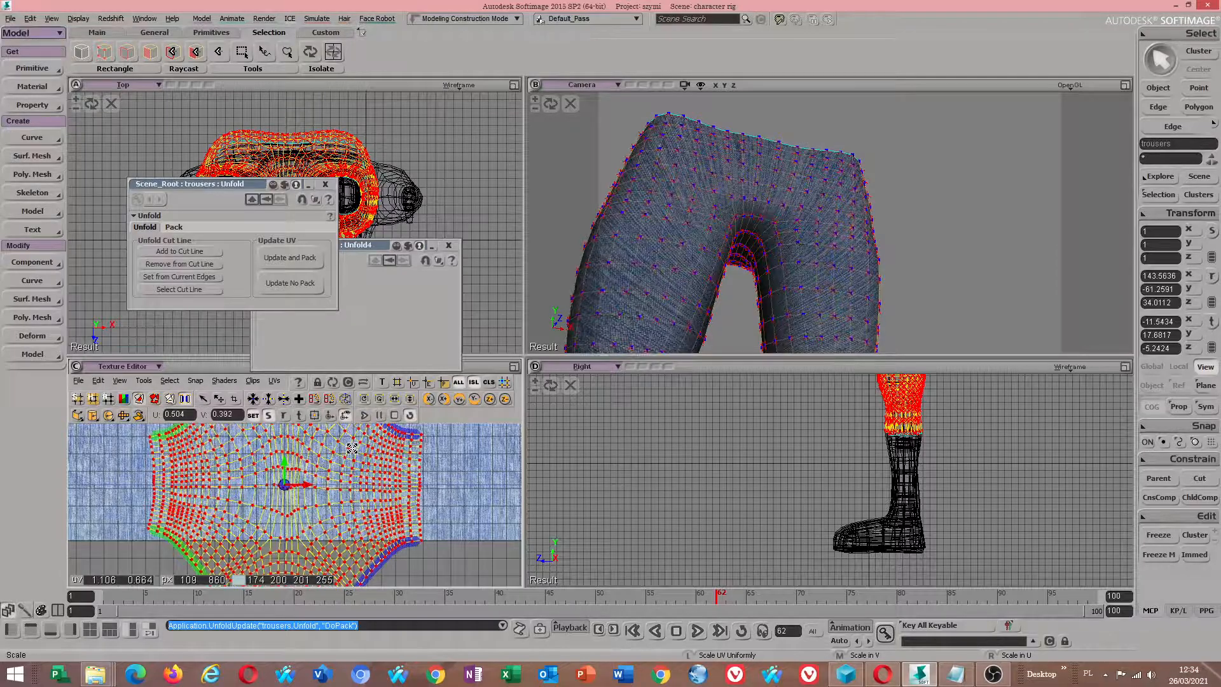
Step: Examine the denim weave on the trousers around the crotch, hips and legs from several angles
{"action": "key", "text": "s"}
{"action": "right_click_drag", "start_coordinate": [722, 178], "coordinate": [672, 261]}
{"action": "scroll", "coordinate": [716, 222], "scroll_direction": "up", "scroll_amount": 3}
{"action": "left_click_drag", "start_coordinate": [715, 223], "coordinate": [878, 205], "text": "alt"}
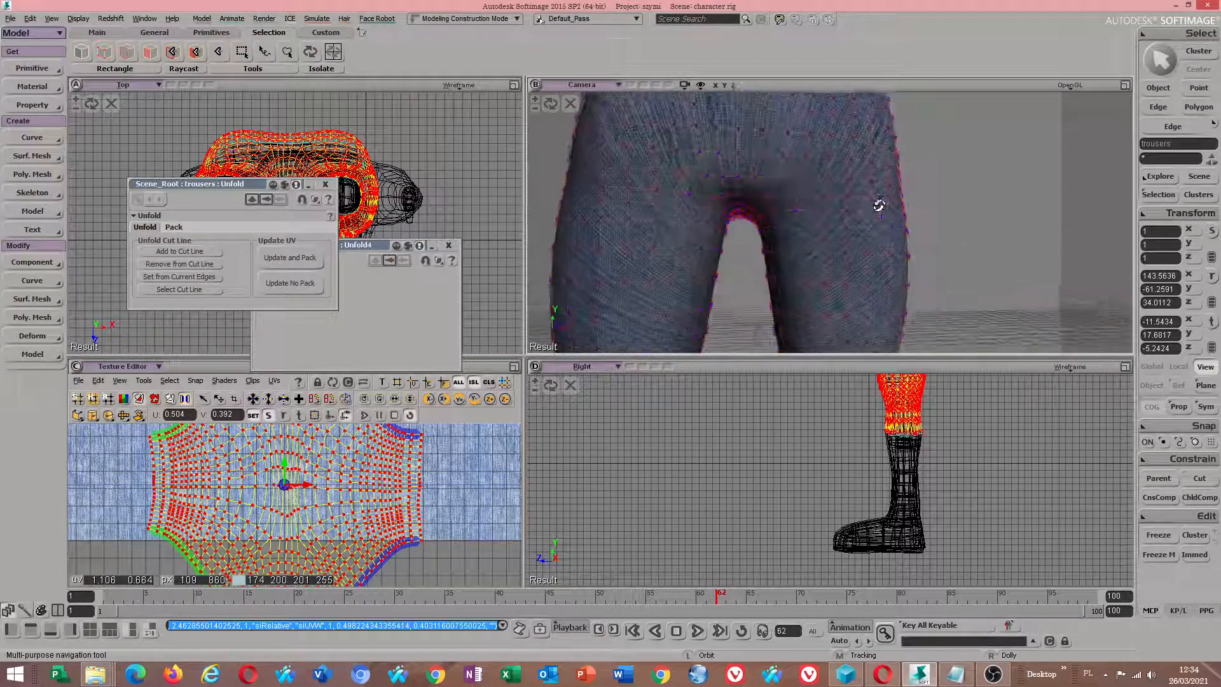
{"action": "scroll", "coordinate": [782, 311], "scroll_direction": "down", "scroll_amount": 5}
{"action": "middle_click_drag", "start_coordinate": [782, 311], "coordinate": [825, 280], "text": "alt"}
{"action": "scroll", "coordinate": [793, 300], "scroll_direction": "up", "scroll_amount": 5}
{"action": "left_click_drag", "start_coordinate": [792, 300], "coordinate": [836, 273], "text": "alt"}
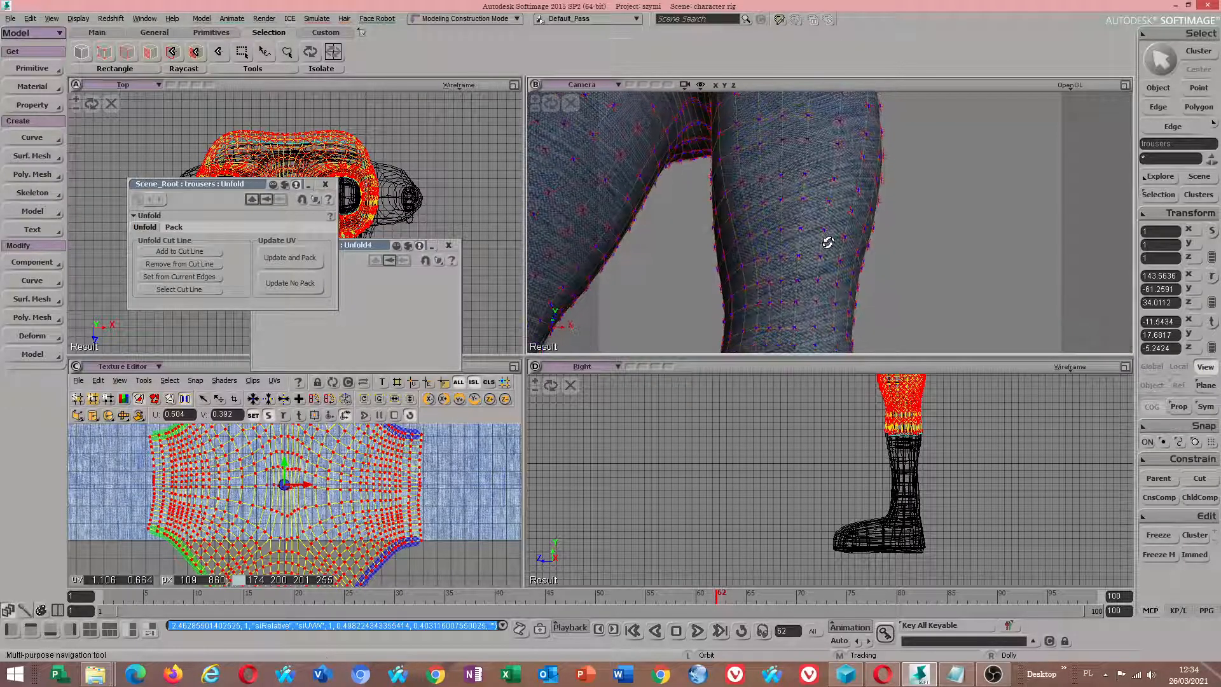
Step: Rotate the trousers' UV island by about 1.31 degrees around its centre
{"action": "scroll", "coordinate": [325, 450], "scroll_direction": "down", "scroll_amount": 3}
{"action": "key", "text": "c"}
{"action": "left_click_drag", "start_coordinate": [343, 468], "coordinate": [378, 482]}
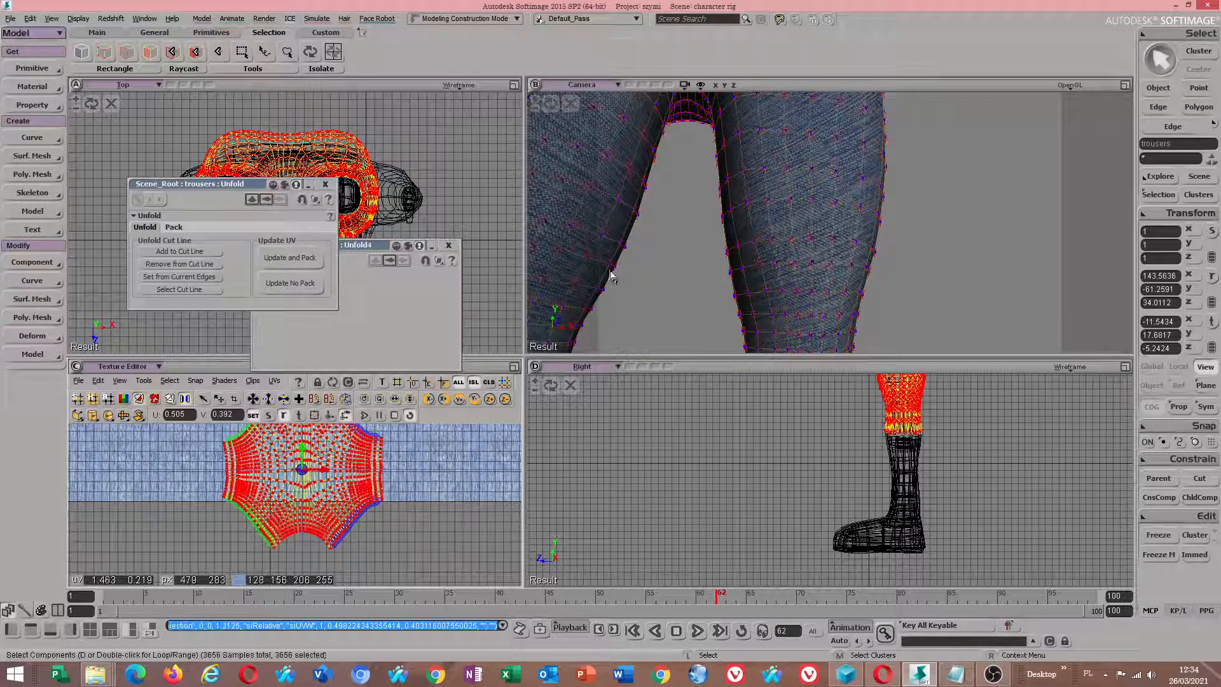
Step: Select the trousers' Unfold cut line edges and maximize the Camera view around the legs
{"action": "scroll", "coordinate": [643, 271], "scroll_direction": "down", "scroll_amount": 5}
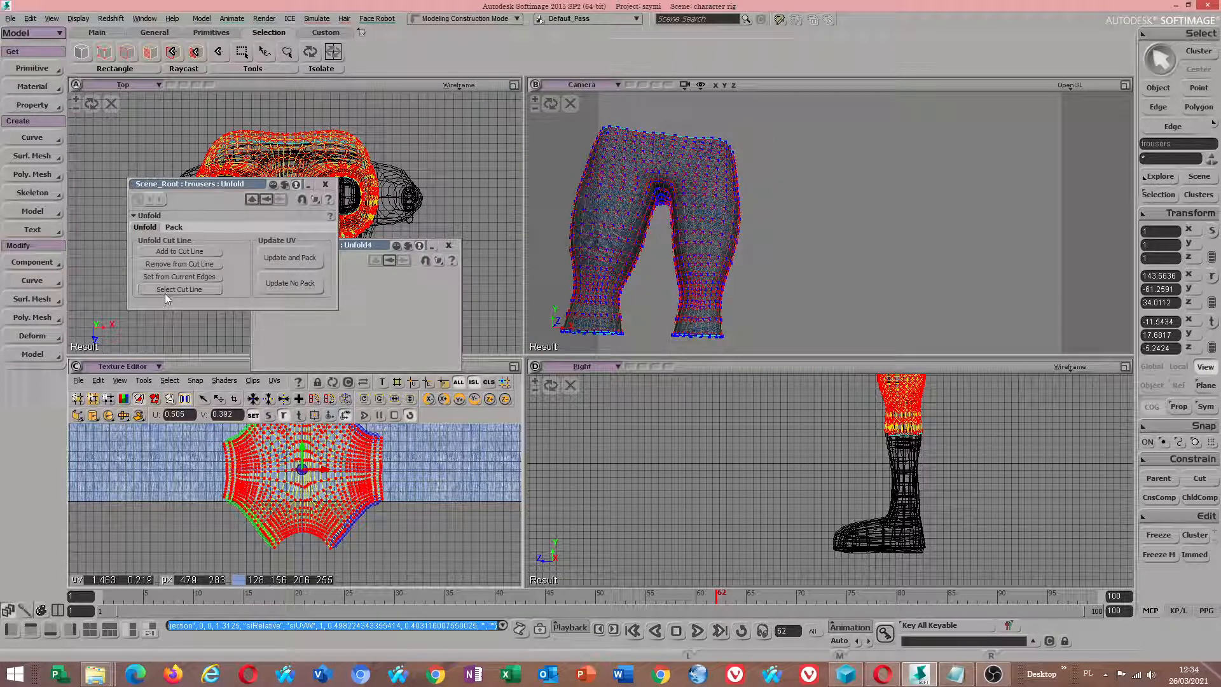
{"action": "left_click", "coordinate": [185, 290]}
{"action": "key", "text": "s"}
{"action": "left_click_drag", "start_coordinate": [622, 294], "coordinate": [673, 375]}
{"action": "scroll", "coordinate": [588, 316], "scroll_direction": "up", "scroll_amount": 4}
{"action": "scroll", "coordinate": [589, 316], "scroll_direction": "down", "scroll_amount": 2}
{"action": "key", "text": "s"}
{"action": "key", "text": "F12"}
{"action": "key", "text": "s"}
Step: Check the Image node's texture projection options in the trousers_02 material
{"action": "left_click", "coordinate": [264, 18]}
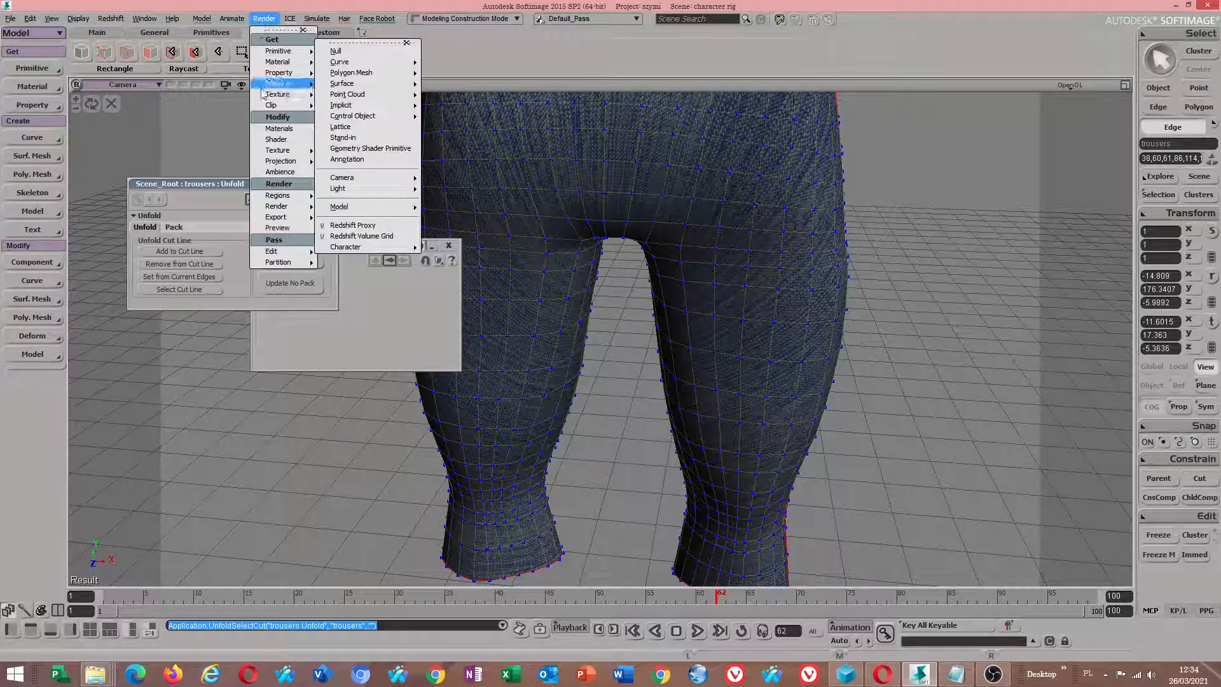
{"action": "left_click", "coordinate": [278, 128]}
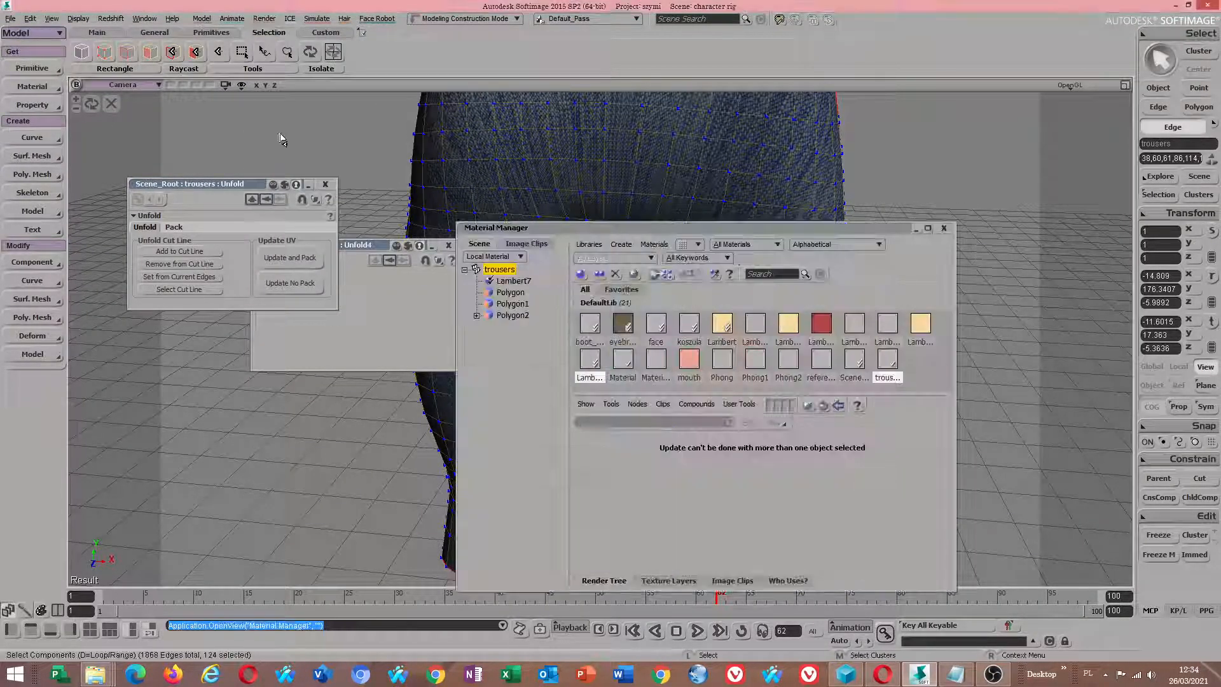
{"action": "left_click", "coordinate": [885, 362]}
{"action": "double_click", "coordinate": [763, 464]}
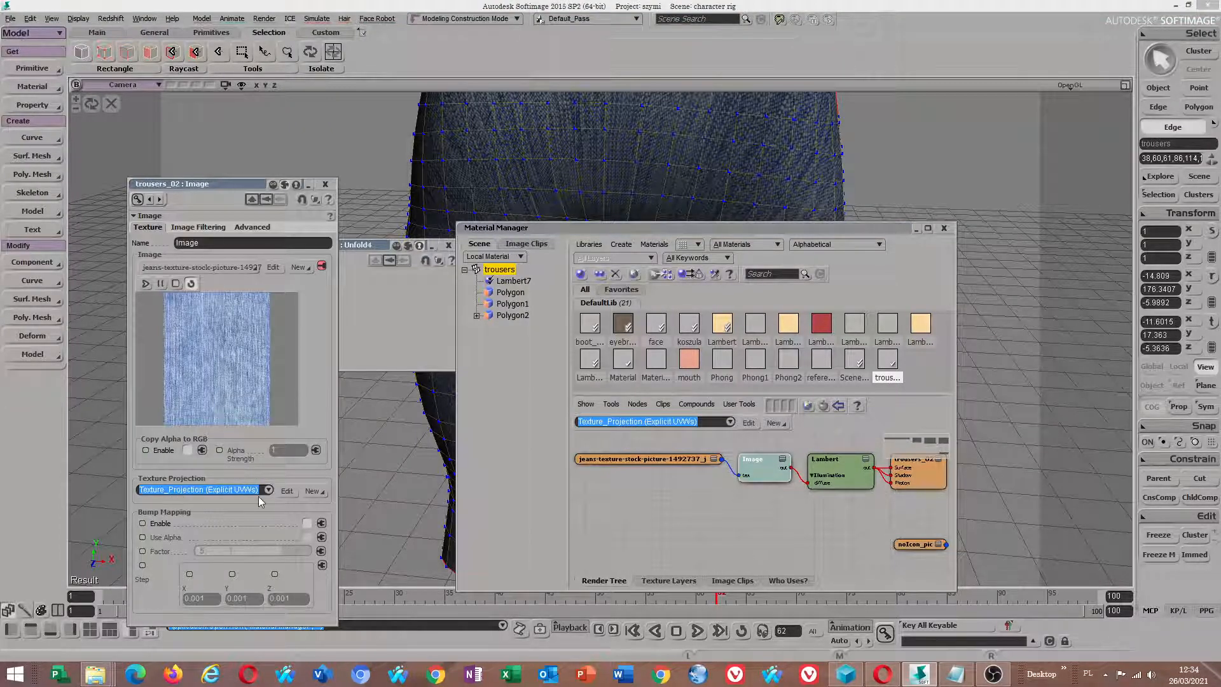
{"action": "left_click", "coordinate": [309, 491]}
{"action": "left_click", "coordinate": [316, 472]}
{"action": "left_click", "coordinate": [325, 185]}
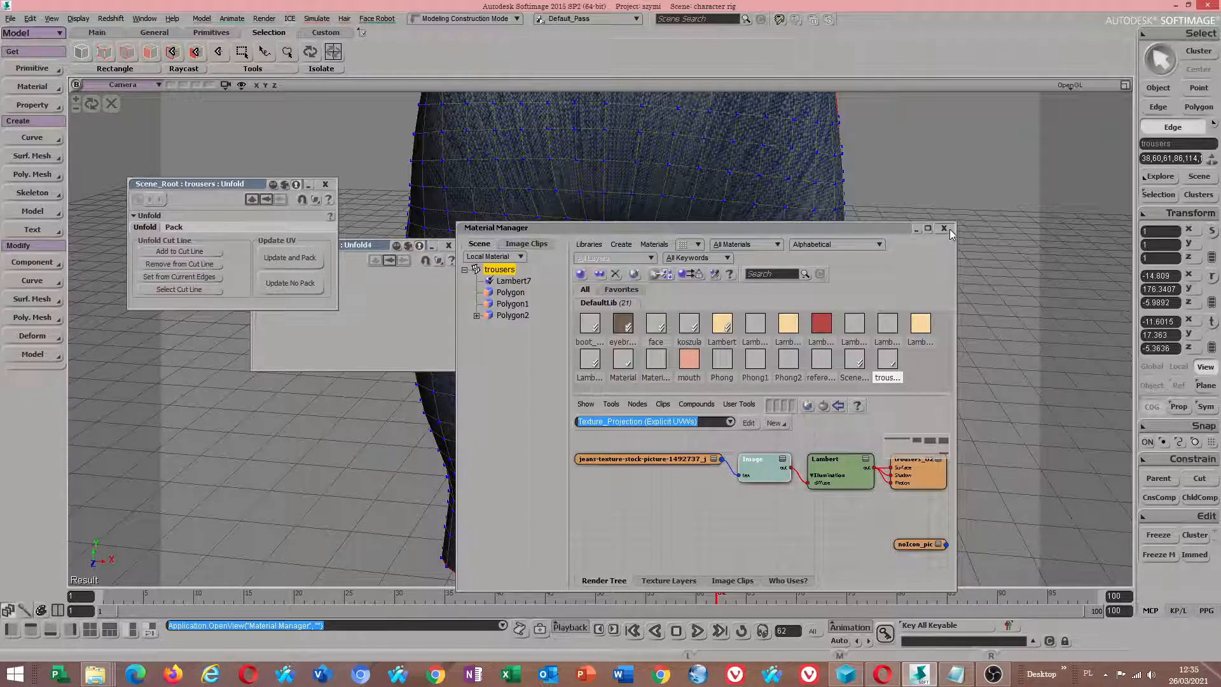
Step: Close the two Unfold property pages and the Material Manager
{"action": "left_click", "coordinate": [325, 184]}
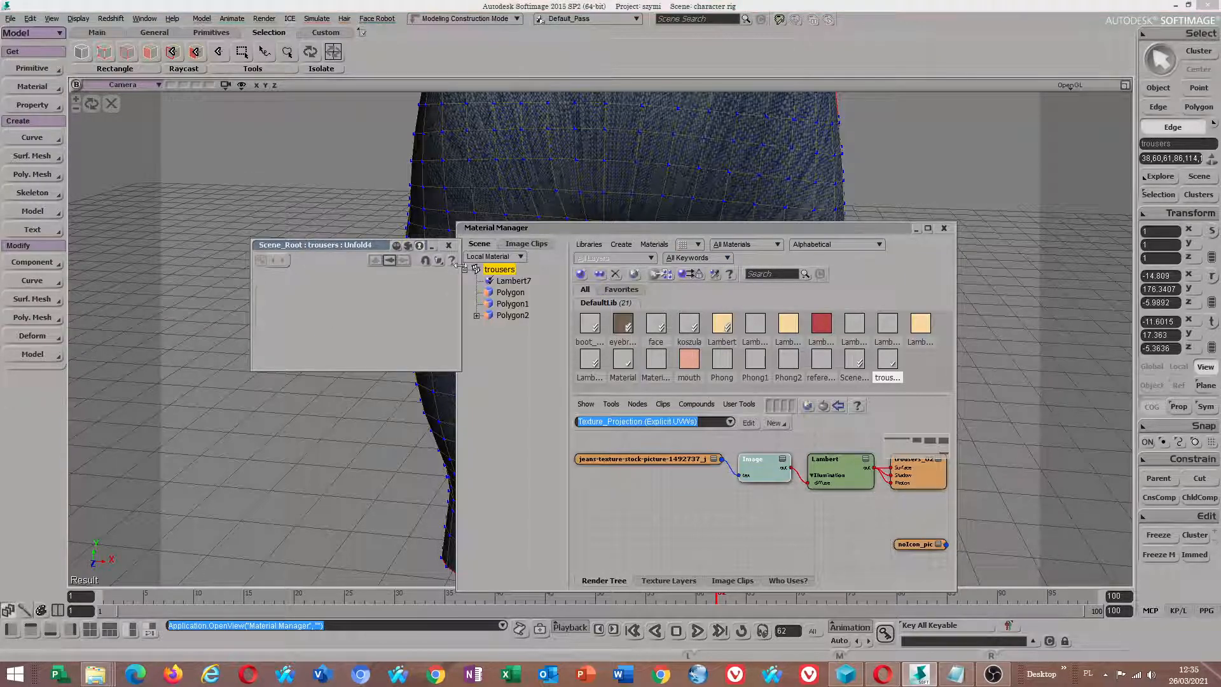
{"action": "left_click", "coordinate": [448, 245]}
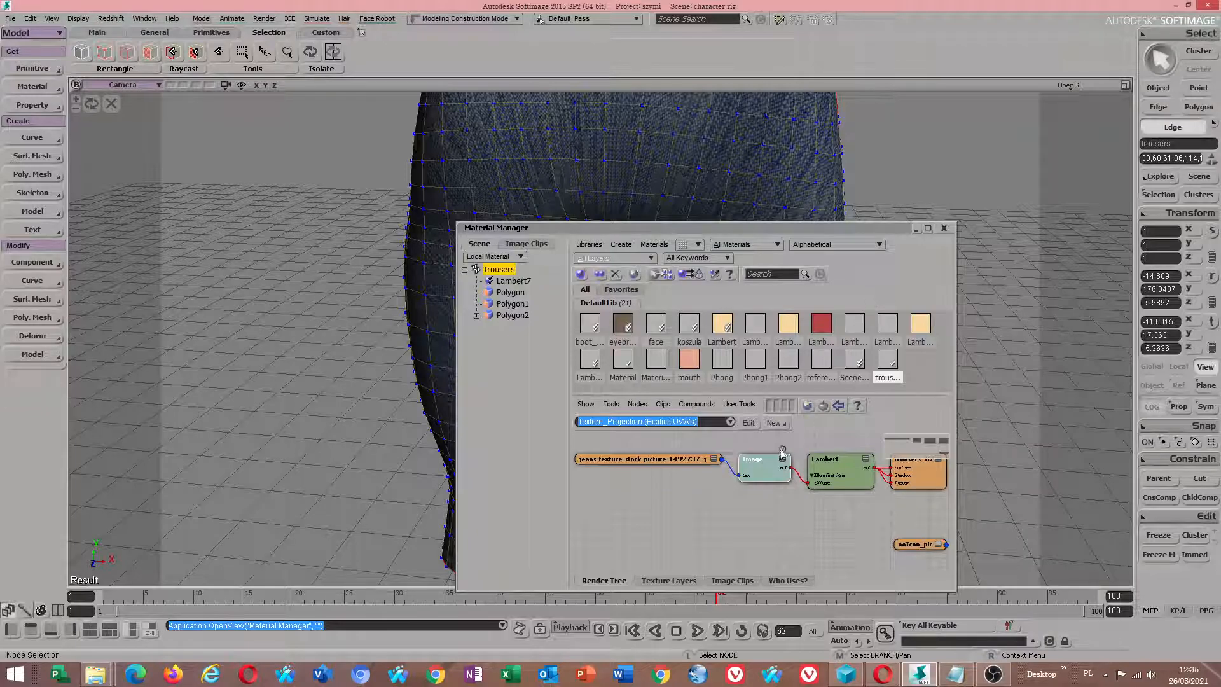
{"action": "left_click", "coordinate": [944, 229]}
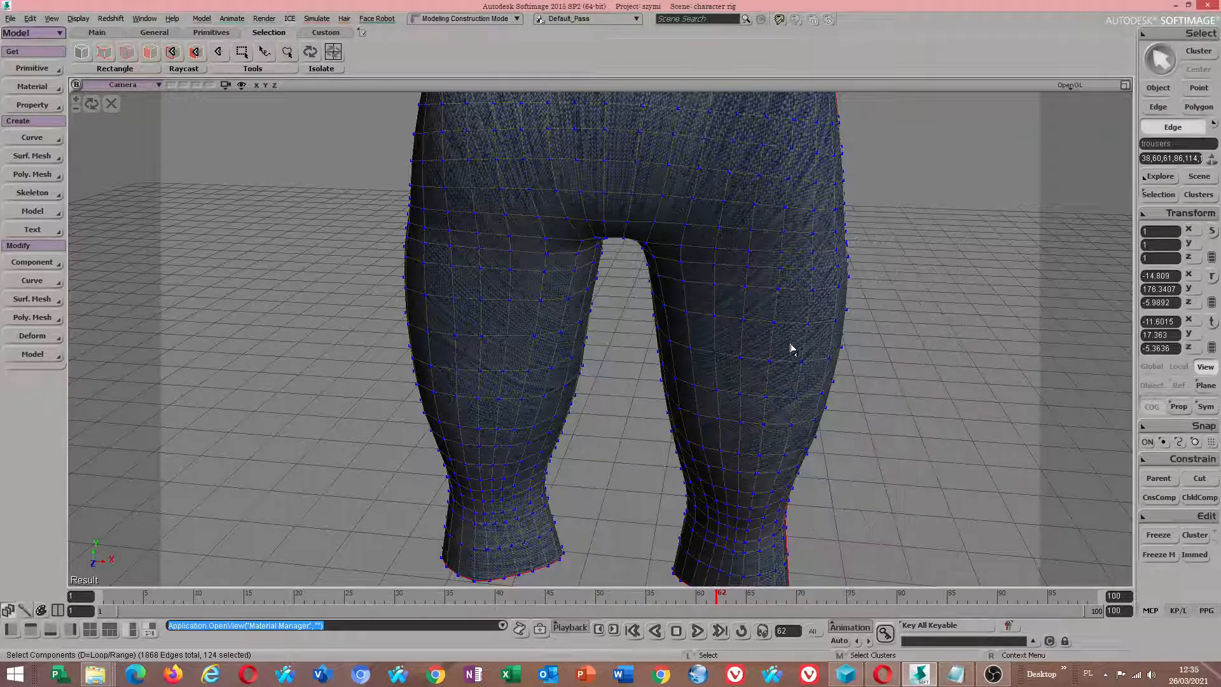
Step: End the trousers' isolation to bring back the whole character and frame the legs from the front
{"action": "right_click_drag", "start_coordinate": [620, 336], "coordinate": [639, 245]}
{"action": "left_click", "coordinate": [109, 104]}
{"action": "scroll", "coordinate": [483, 329], "scroll_direction": "down", "scroll_amount": 3}
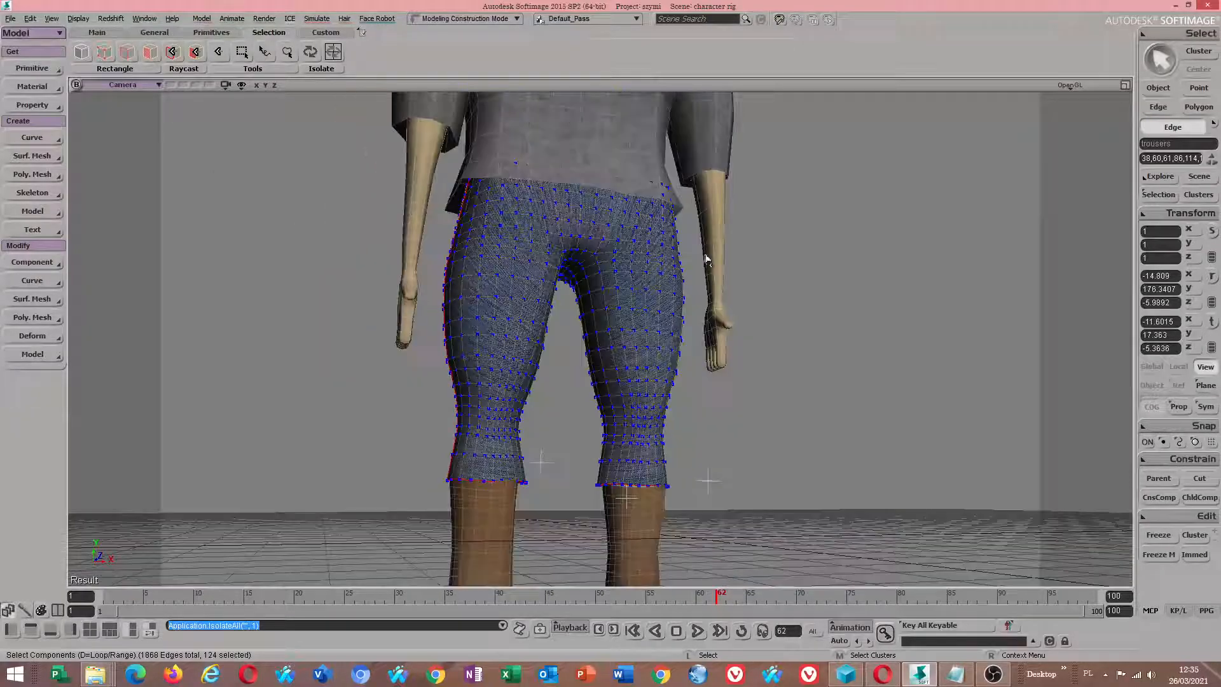
{"action": "left_click_drag", "start_coordinate": [703, 256], "coordinate": [687, 267], "text": "alt"}
{"action": "middle_click_drag", "start_coordinate": [686, 267], "coordinate": [664, 117], "text": "alt"}
{"action": "scroll", "coordinate": [585, 401], "scroll_direction": "up", "scroll_amount": 3}
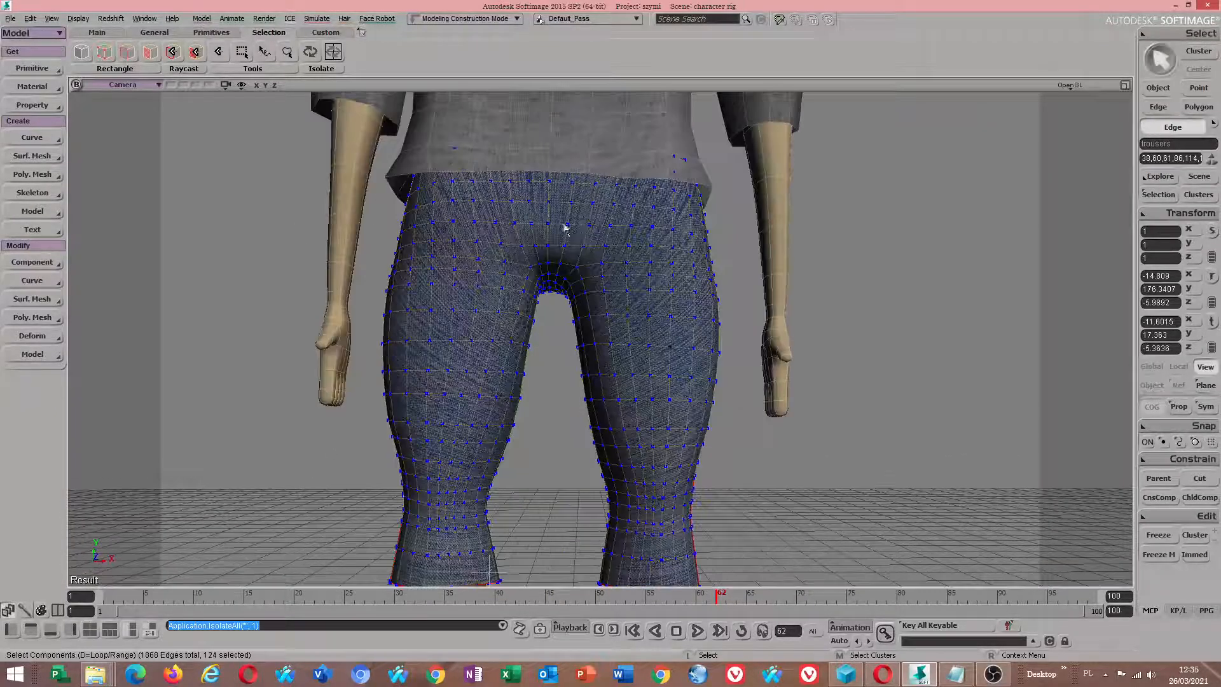
Step: Render the current pass to check the denim on the trousers, aborting the render partway
{"action": "left_click", "coordinate": [261, 22]}
{"action": "mouse_move", "coordinate": [299, 206]}
{"action": "left_click", "coordinate": [360, 205]}
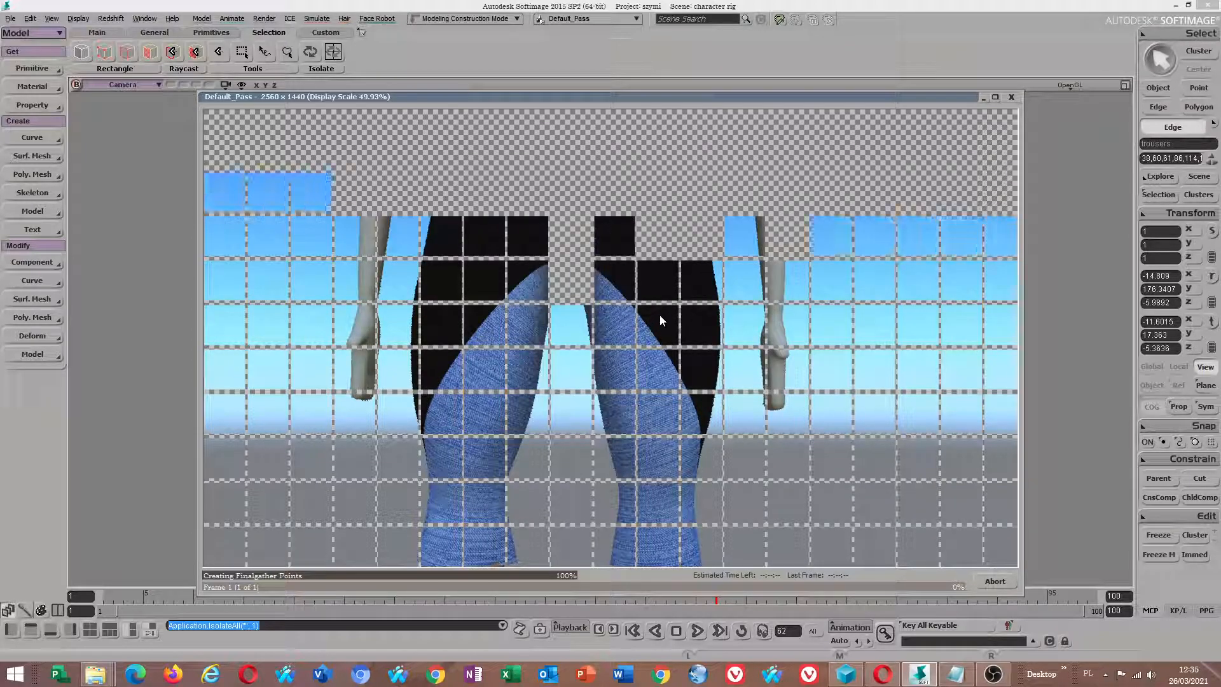
{"action": "left_click", "coordinate": [995, 581]}
Step: In Texture_Projection of the trousers_02 Image node, enable V and W wrapping along with Seam U and Seam V
{"action": "left_click", "coordinate": [264, 17]}
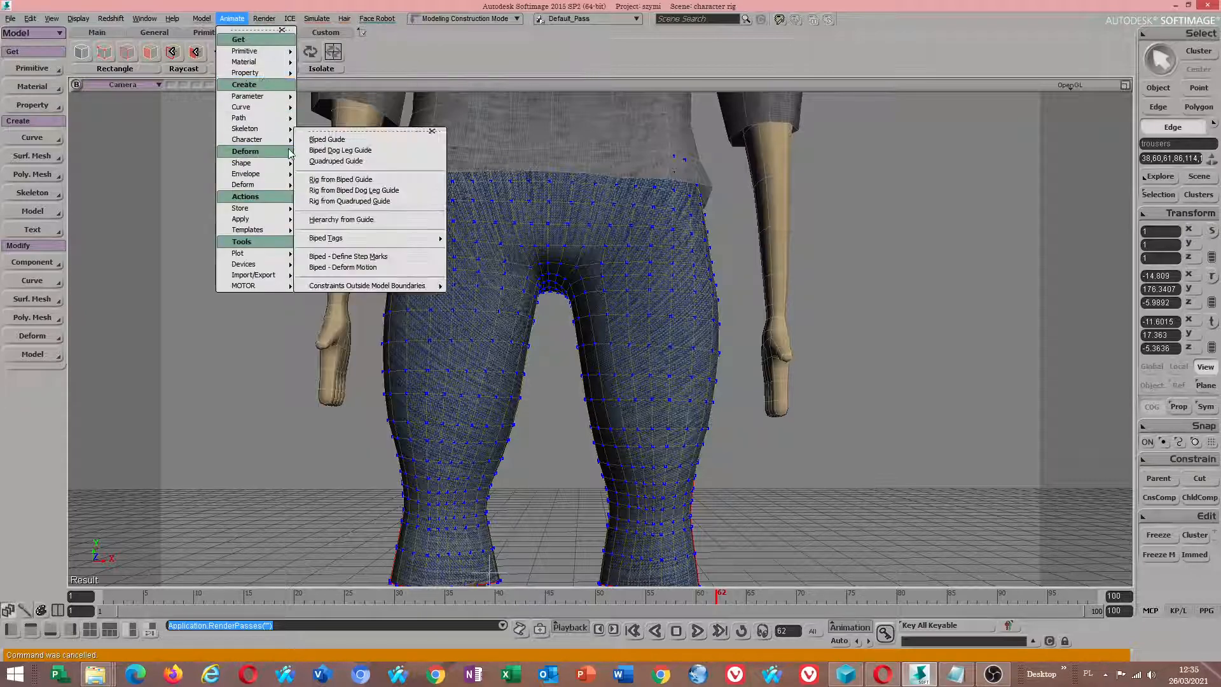
{"action": "mouse_move", "coordinate": [297, 106]}
{"action": "left_click", "coordinate": [286, 128]}
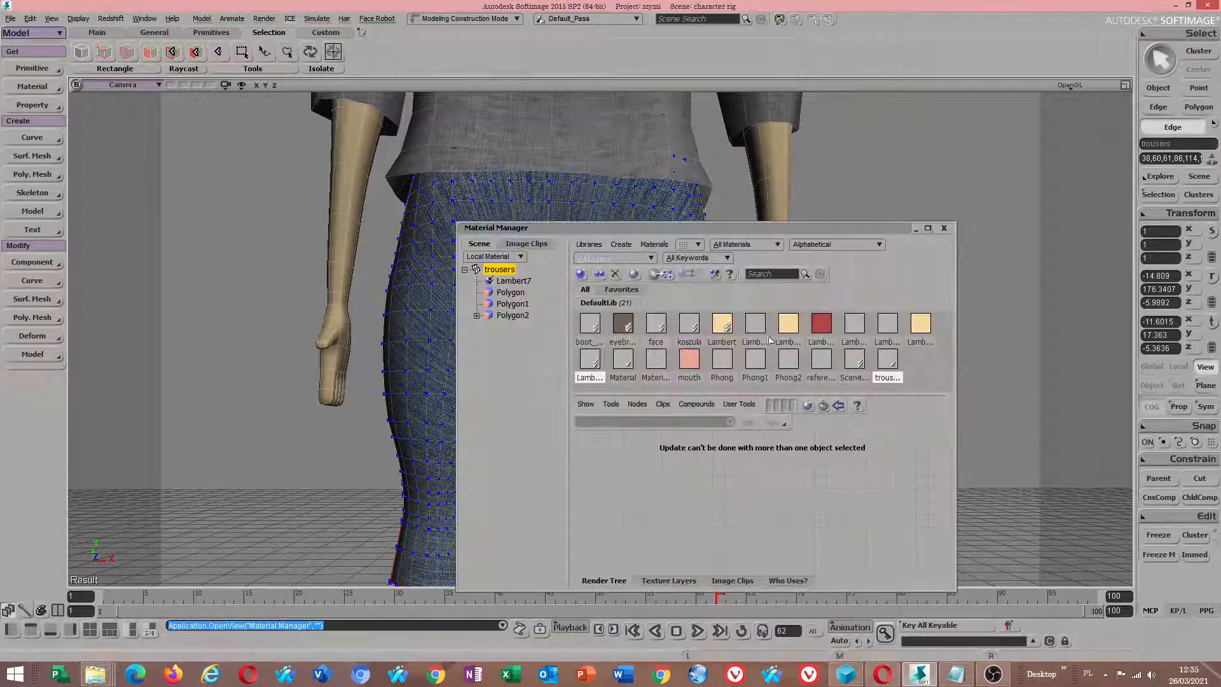
{"action": "left_click", "coordinate": [892, 369]}
{"action": "left_click", "coordinate": [889, 368]}
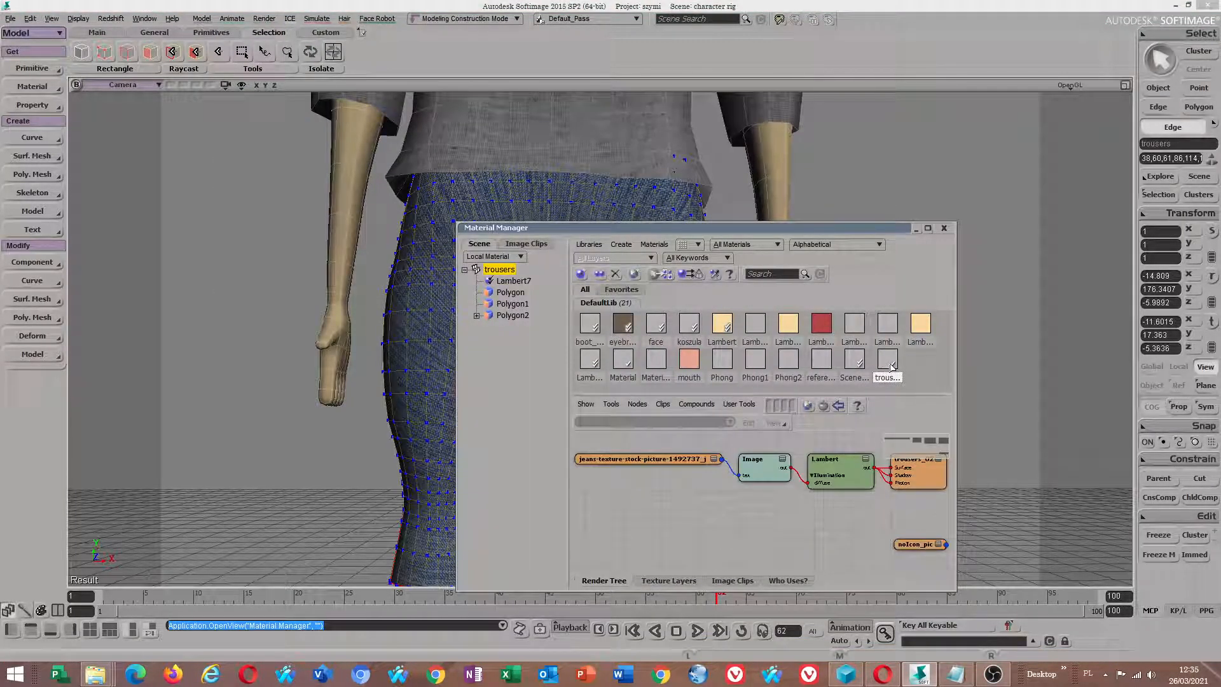
{"action": "double_click", "coordinate": [767, 466]}
{"action": "left_click", "coordinate": [287, 491]}
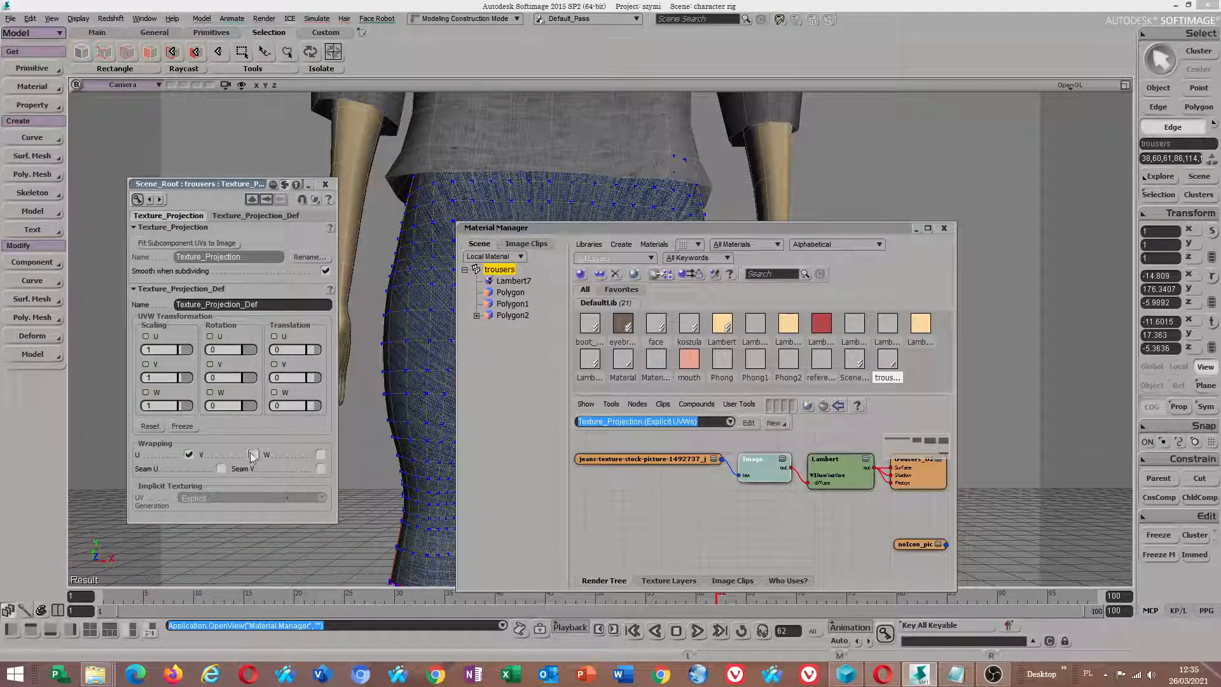
{"action": "left_click", "coordinate": [253, 454]}
{"action": "left_click", "coordinate": [220, 468]}
{"action": "left_click", "coordinate": [320, 454]}
{"action": "left_click", "coordinate": [321, 469]}
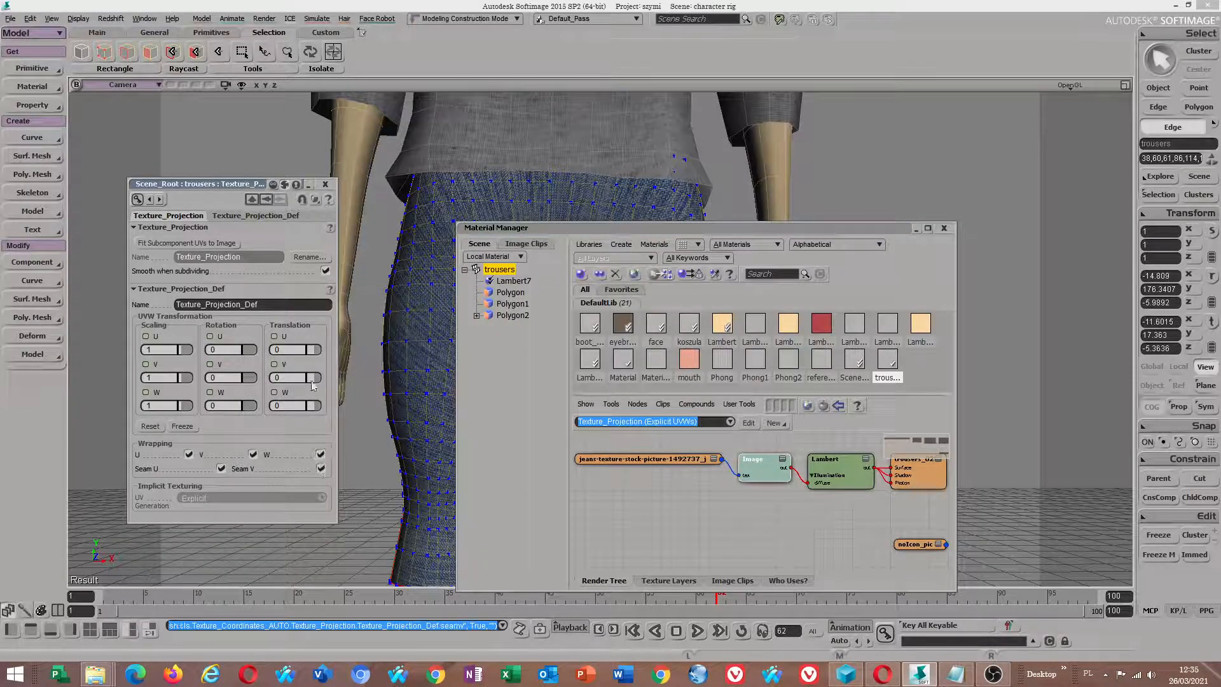
{"action": "left_click", "coordinate": [325, 184]}
Step: Render the current pass again to check the wrapped denim, abort it and close the Material Manager
{"action": "left_click", "coordinate": [264, 19]}
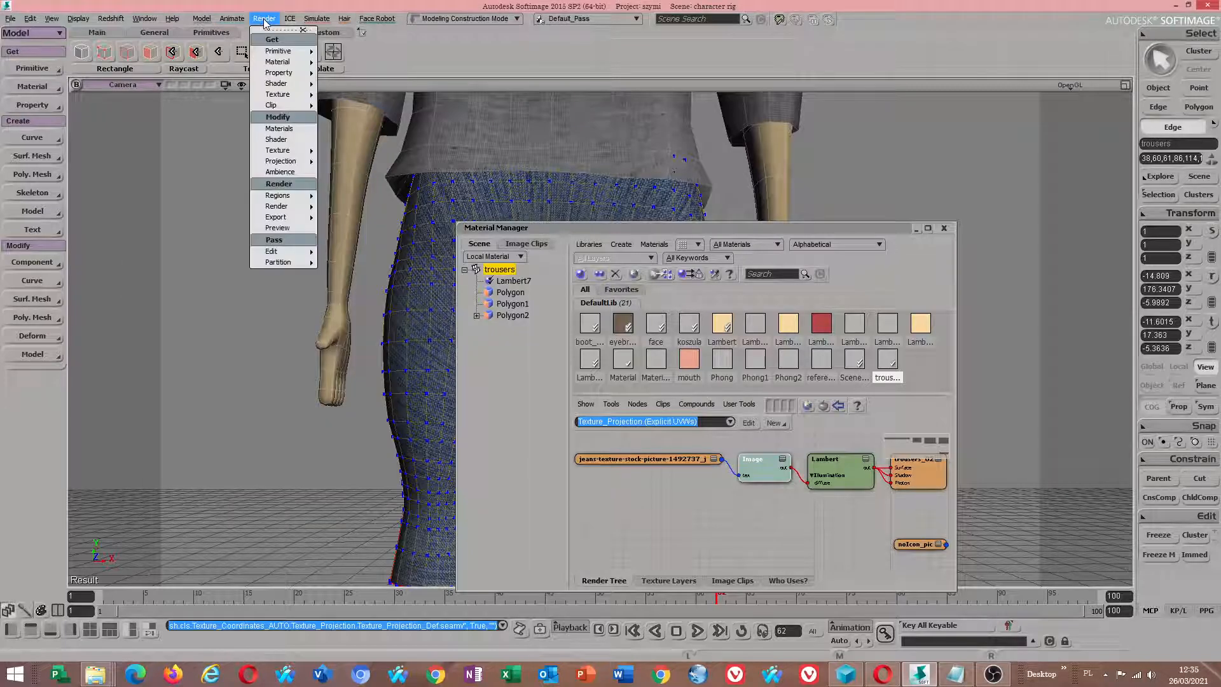
{"action": "mouse_move", "coordinate": [291, 206]}
{"action": "left_click", "coordinate": [363, 206]}
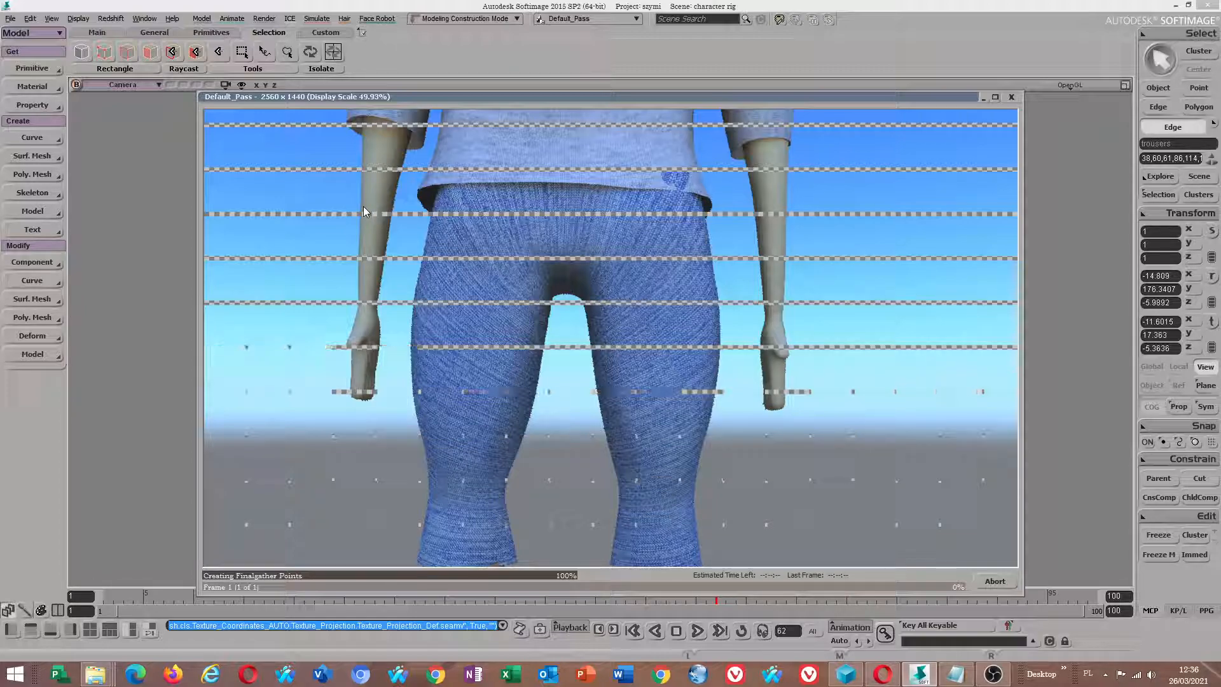
{"action": "left_click", "coordinate": [995, 580]}
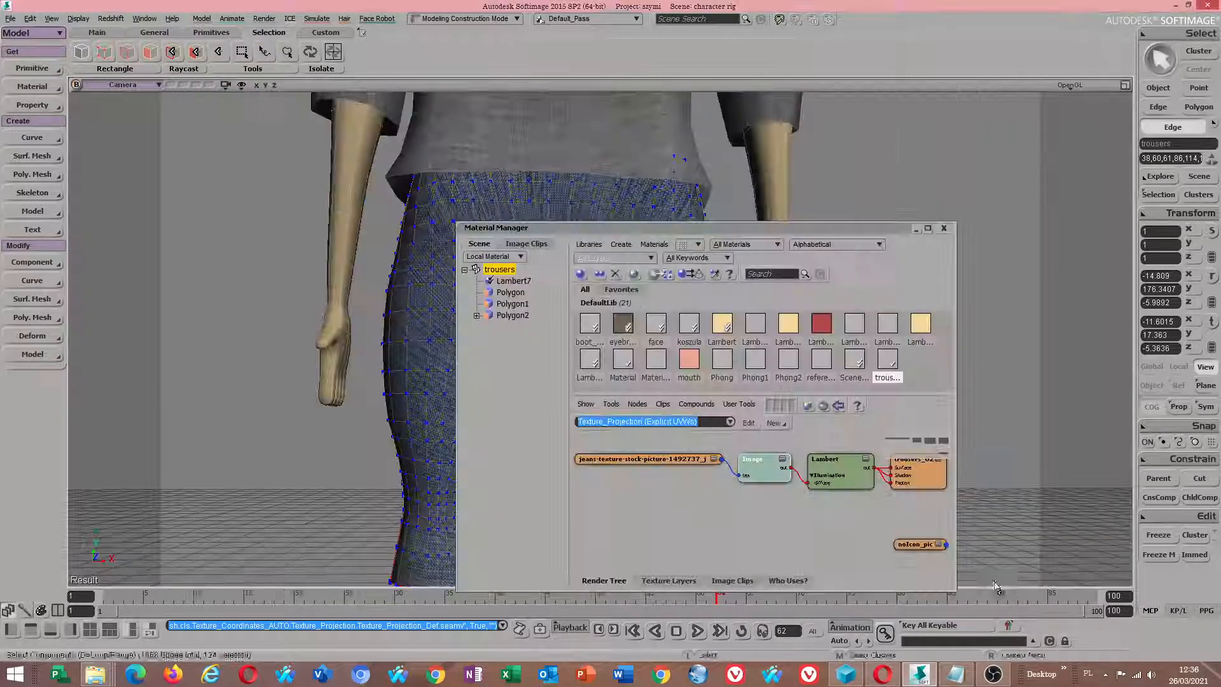
{"action": "left_click", "coordinate": [943, 228]}
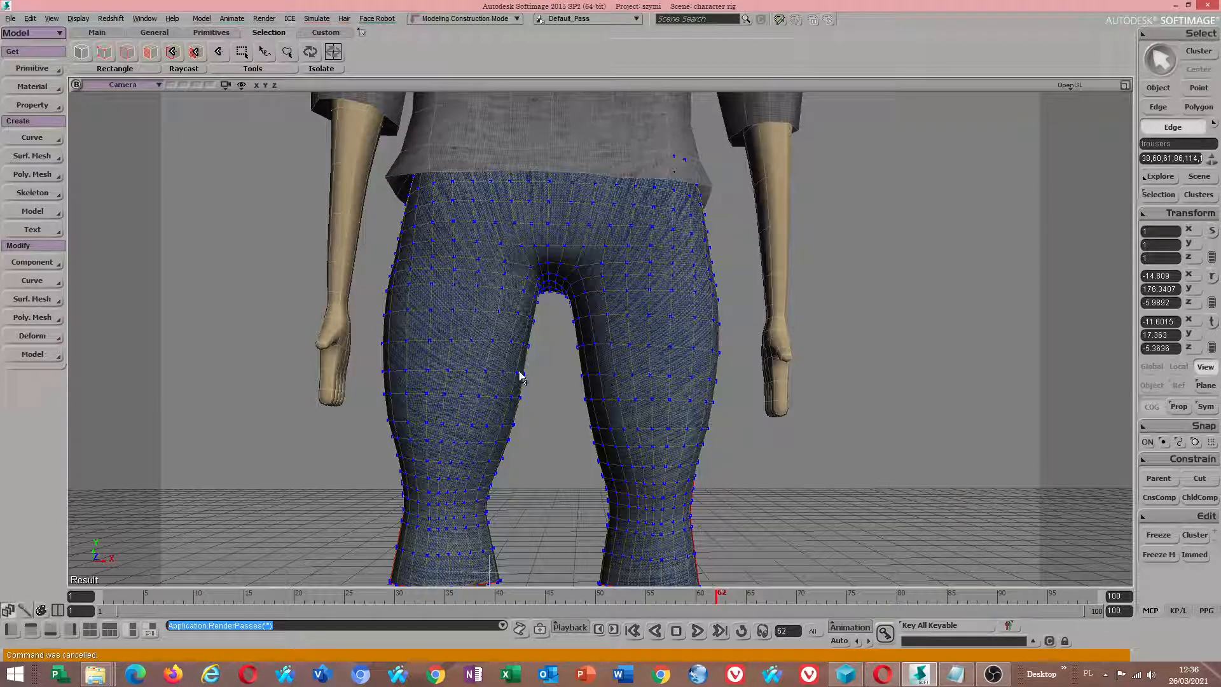
Step: Examine the whole clothed character from the front and at an angle
{"action": "scroll", "coordinate": [502, 370], "scroll_direction": "down", "scroll_amount": 1}
{"action": "key", "text": "v"}
{"action": "scroll", "coordinate": [541, 344], "scroll_direction": "down", "scroll_amount": 3}
{"action": "key", "text": "s"}
{"action": "middle_click_drag", "start_coordinate": [552, 206], "coordinate": [609, 303]}
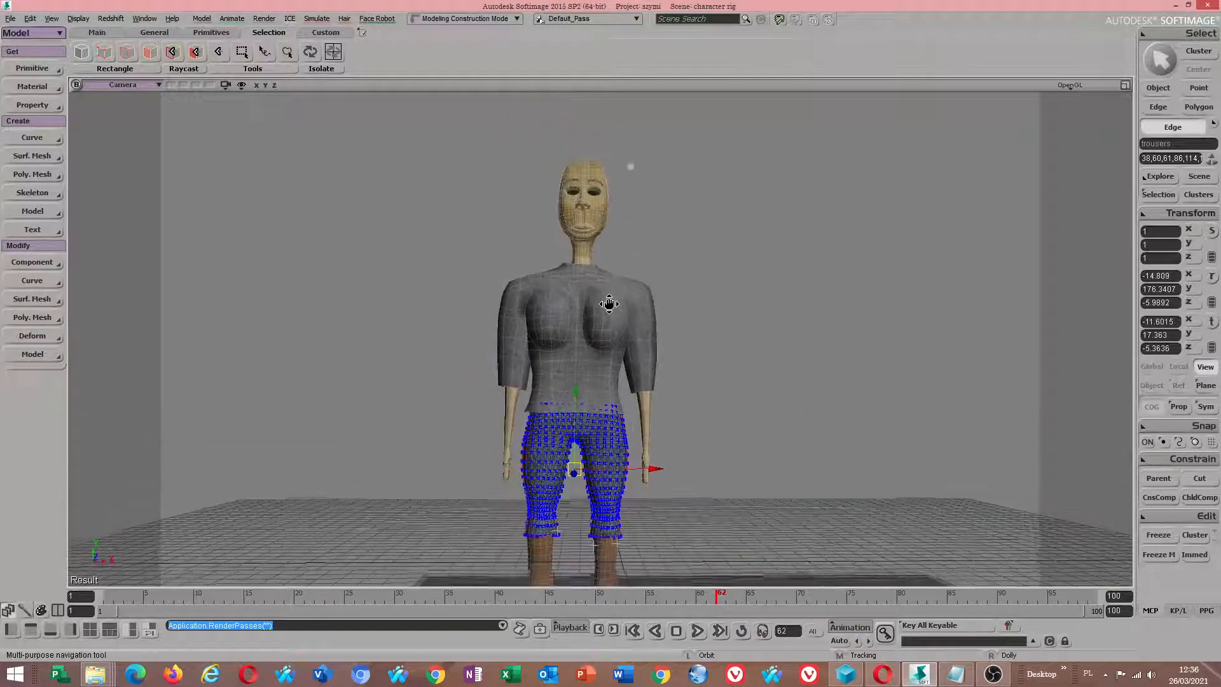
{"action": "left_click_drag", "start_coordinate": [609, 304], "coordinate": [623, 328]}
{"action": "scroll", "coordinate": [723, 394], "scroll_direction": "up", "scroll_amount": 2}
{"action": "key", "text": "s"}
{"action": "left_click_drag", "start_coordinate": [741, 390], "coordinate": [728, 375]}
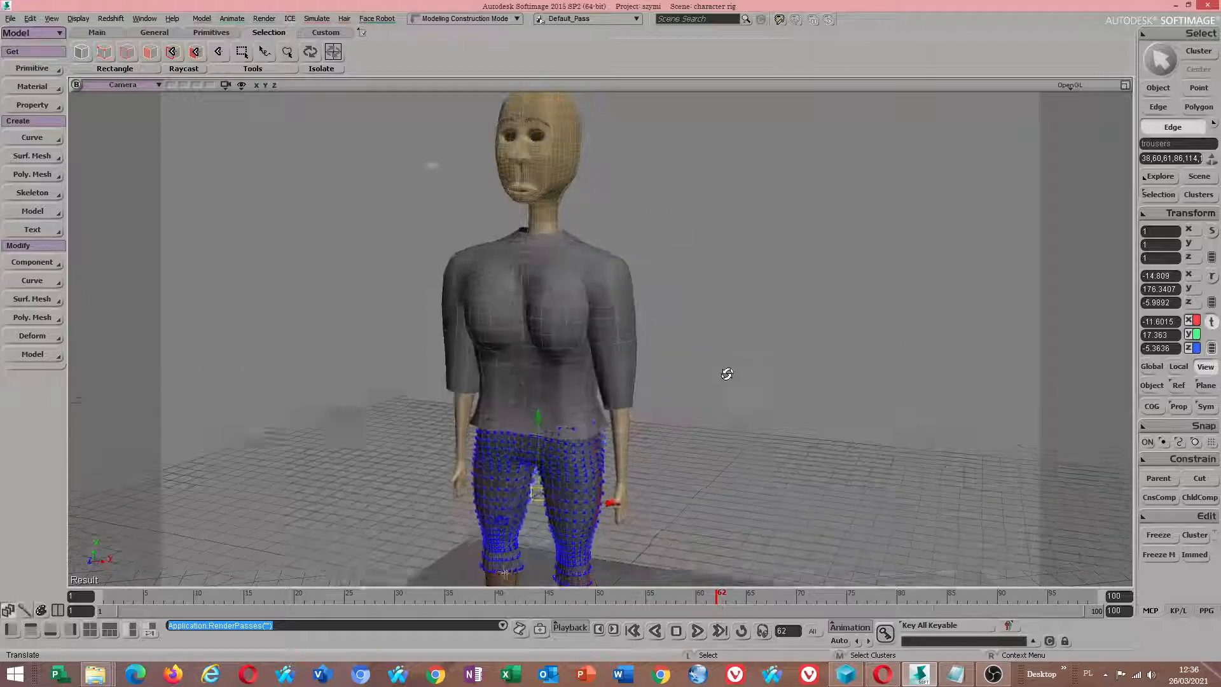
{"action": "scroll", "coordinate": [722, 374], "scroll_direction": "down", "scroll_amount": 2}
Step: Clear the edge selection on the trousers
{"action": "key", "text": "ctrl+shift+a"}
{"action": "key", "text": "space"}
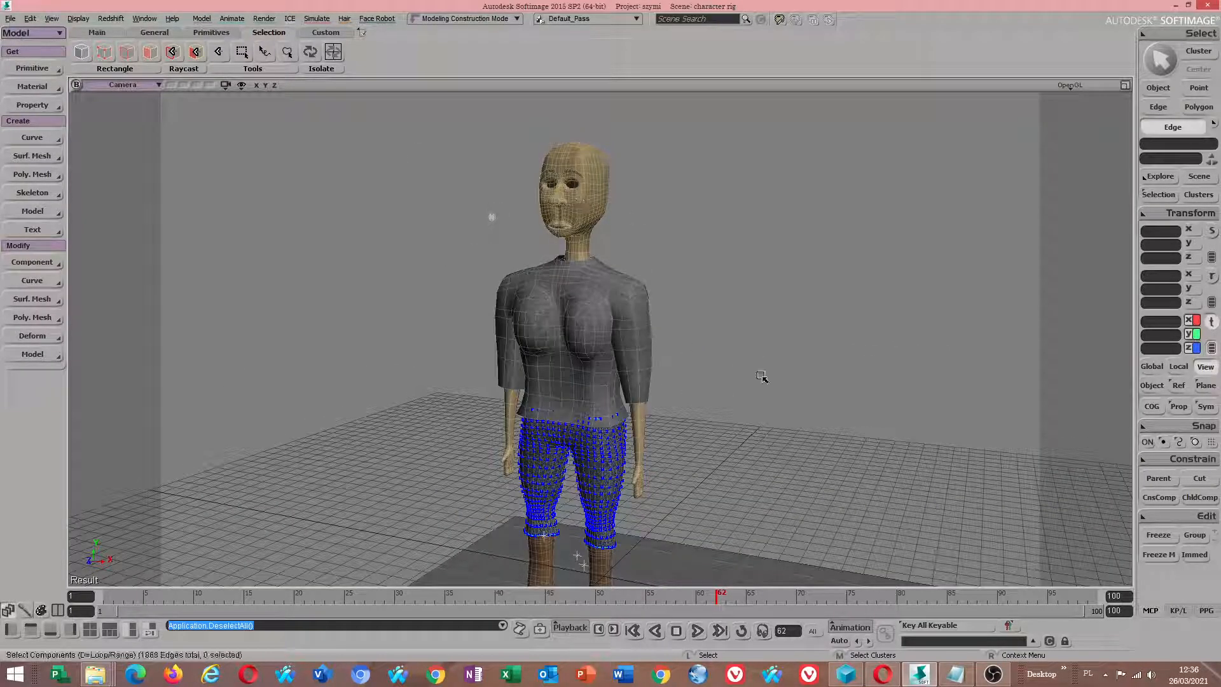
{"action": "key", "text": "space"}
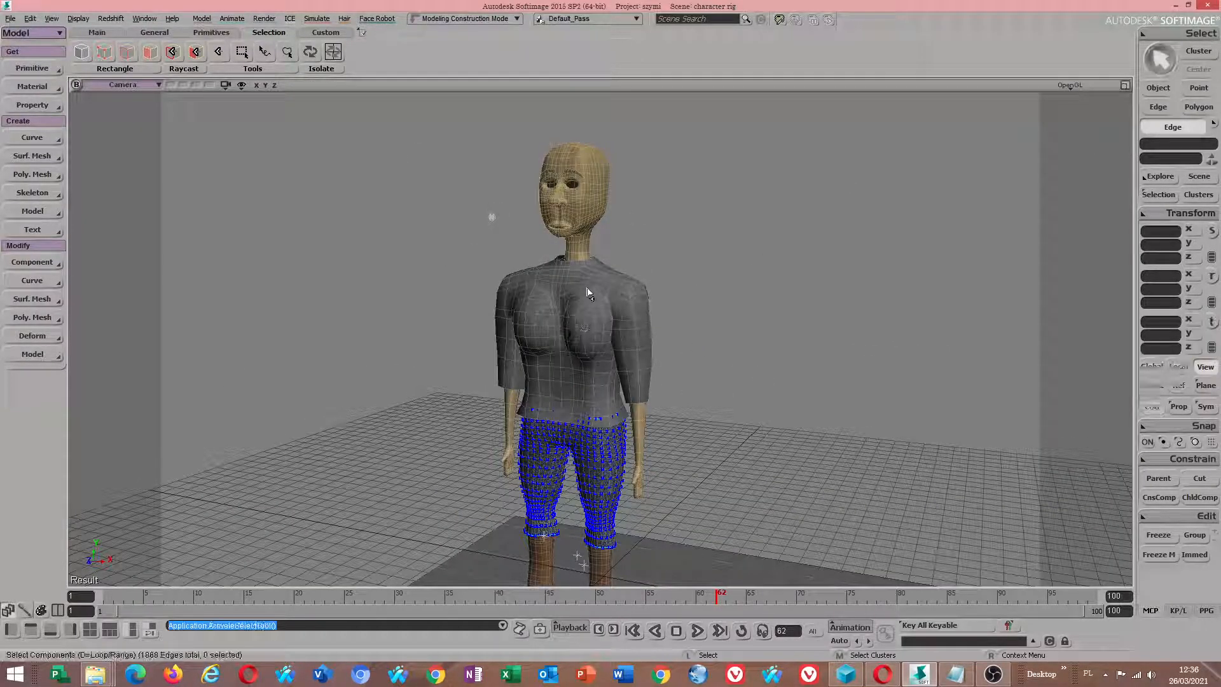
{"action": "key", "text": "F12"}
{"action": "key", "text": "F12"}
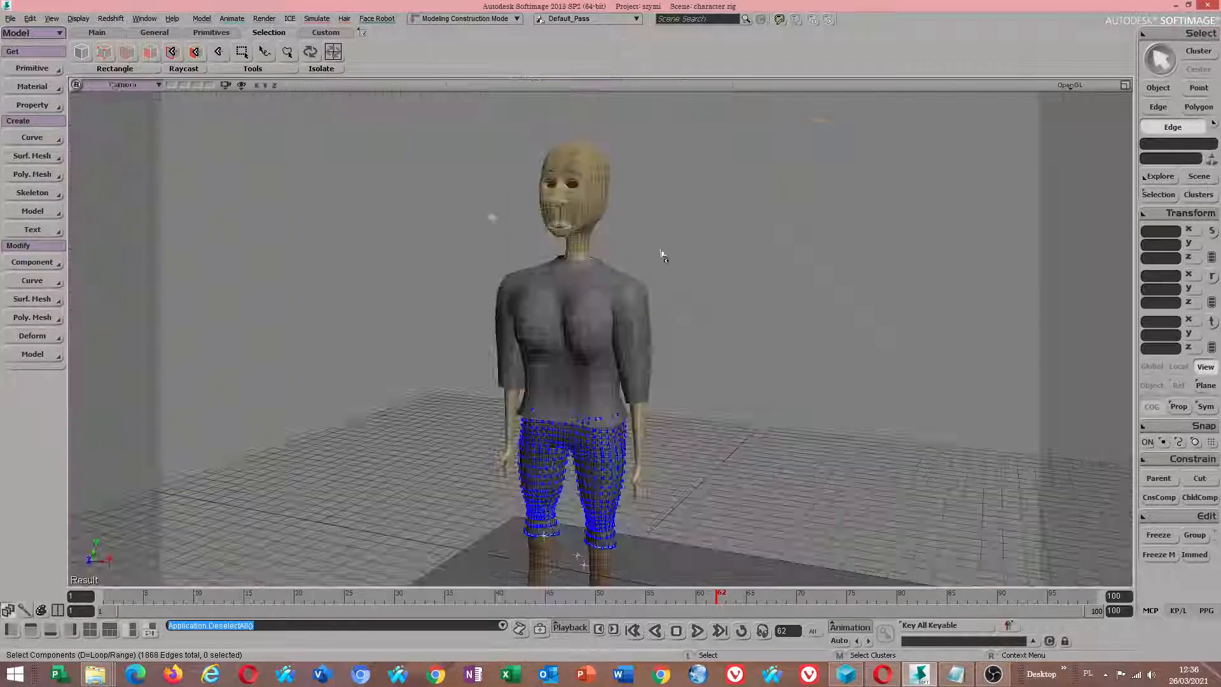
Step: Switch to object selection and select the character_rig_01 body mesh
{"action": "left_click", "coordinate": [1158, 89]}
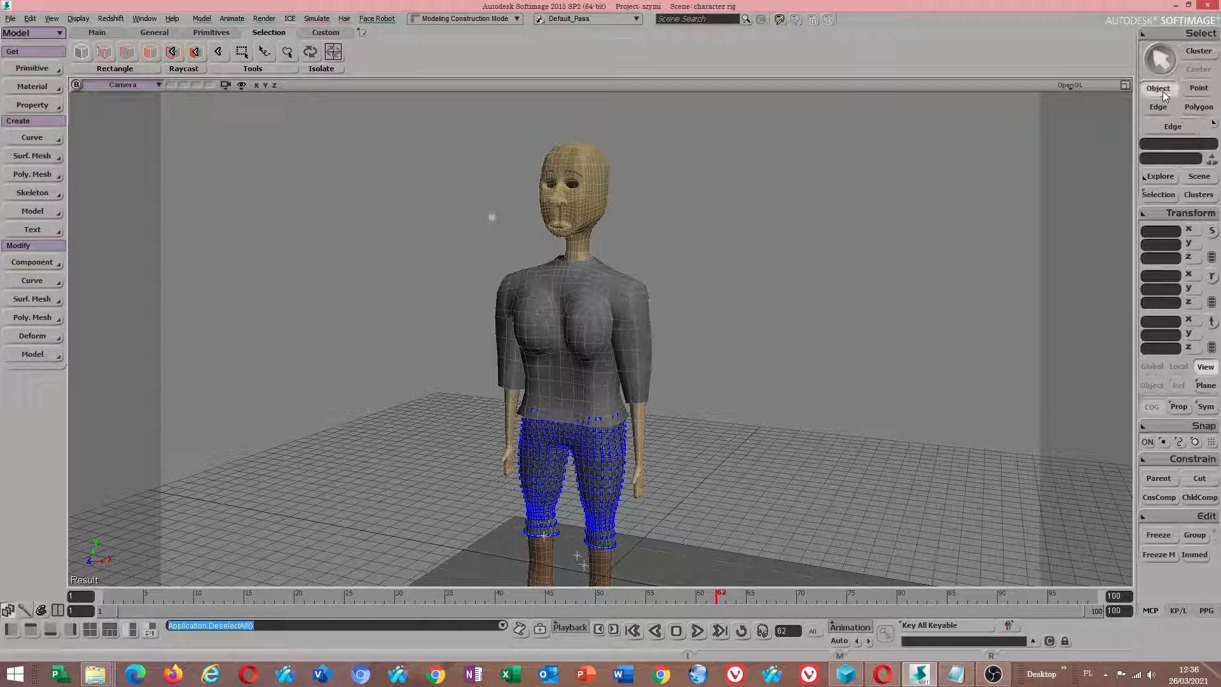
{"action": "left_click", "coordinate": [563, 331]}
{"action": "key", "text": "v"}
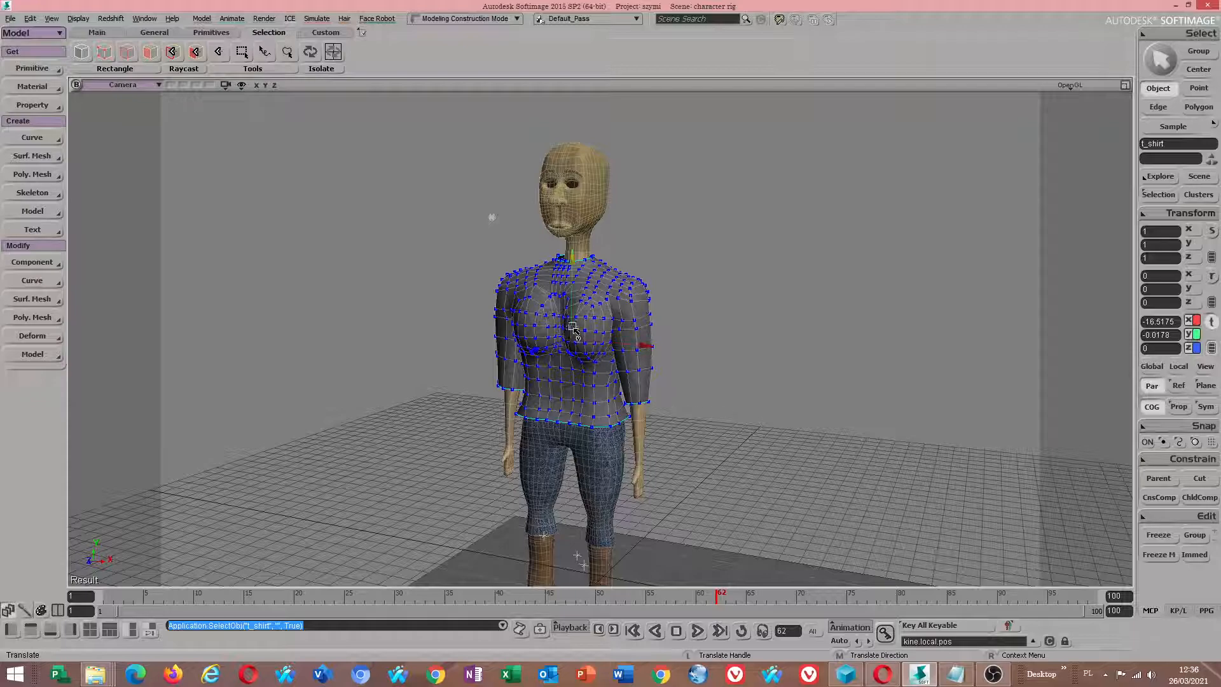
{"action": "left_click", "coordinate": [586, 191]}
{"action": "key", "text": "c"}
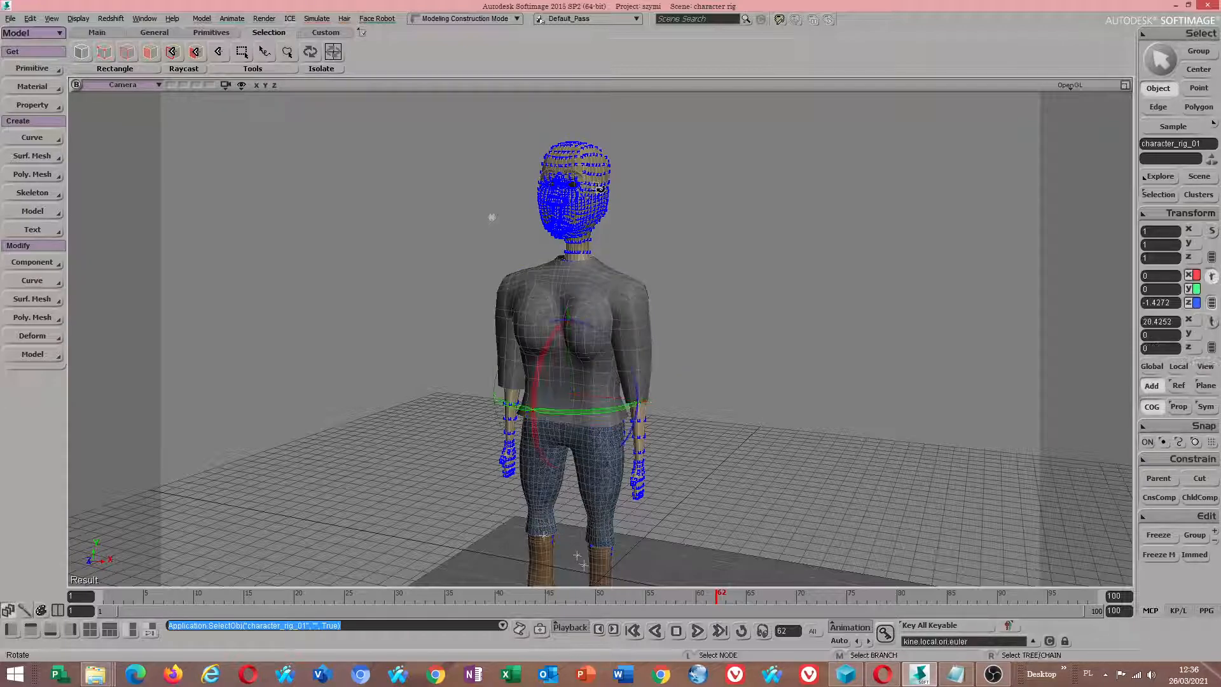
{"action": "left_click_drag", "start_coordinate": [624, 364], "coordinate": [699, 334]}
{"action": "key", "text": "ctrl+z"}
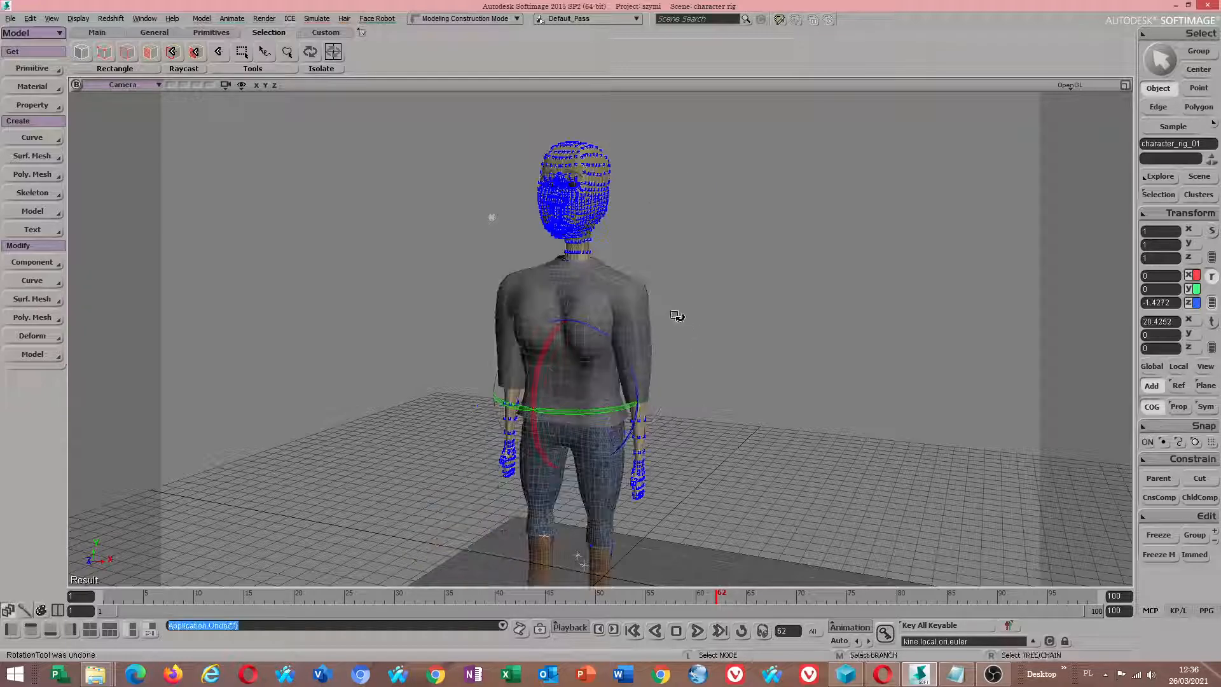
Step: Examine the character's face, T-shirt and denim trousers up close and from several angles
{"action": "middle_click_drag", "start_coordinate": [617, 223], "coordinate": [562, 225]}
{"action": "right_click_drag", "start_coordinate": [563, 225], "coordinate": [566, 267]}
{"action": "left_click_drag", "start_coordinate": [566, 267], "coordinate": [596, 318]}
{"action": "right_click_drag", "start_coordinate": [595, 318], "coordinate": [755, 479]}
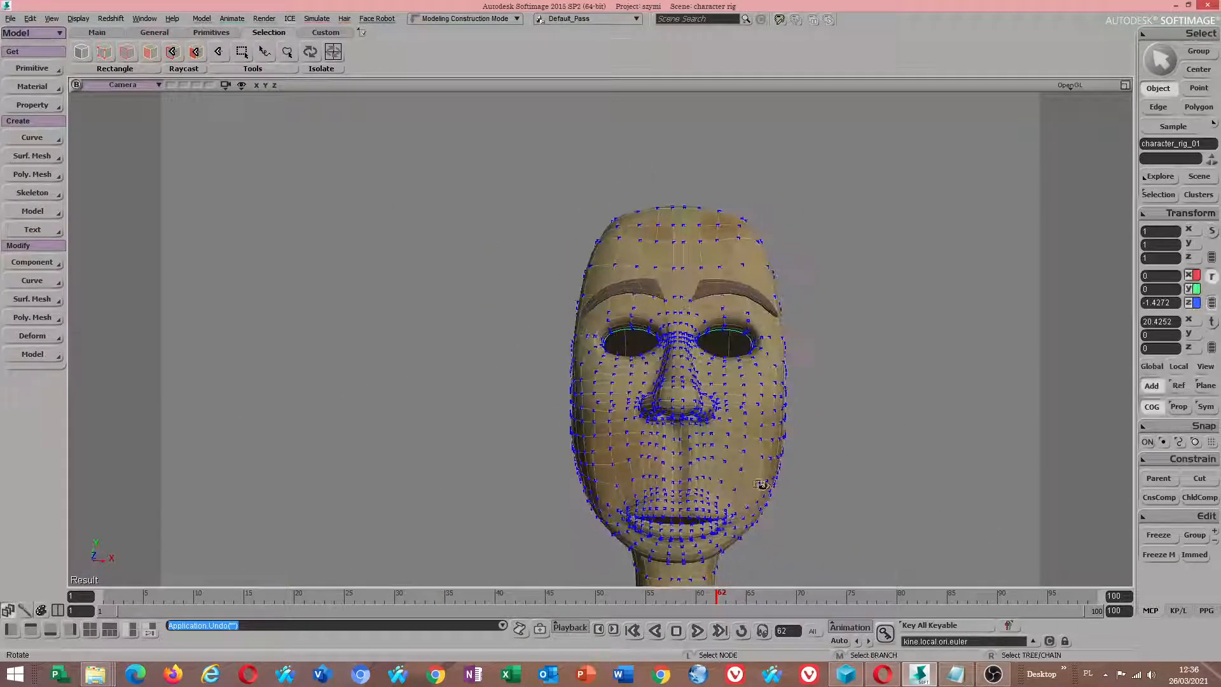
{"action": "left_click_drag", "start_coordinate": [755, 479], "coordinate": [727, 193]}
{"action": "left_click_drag", "start_coordinate": [554, 312], "coordinate": [627, 364]}
{"action": "middle_click_drag", "start_coordinate": [627, 365], "coordinate": [663, 379]}
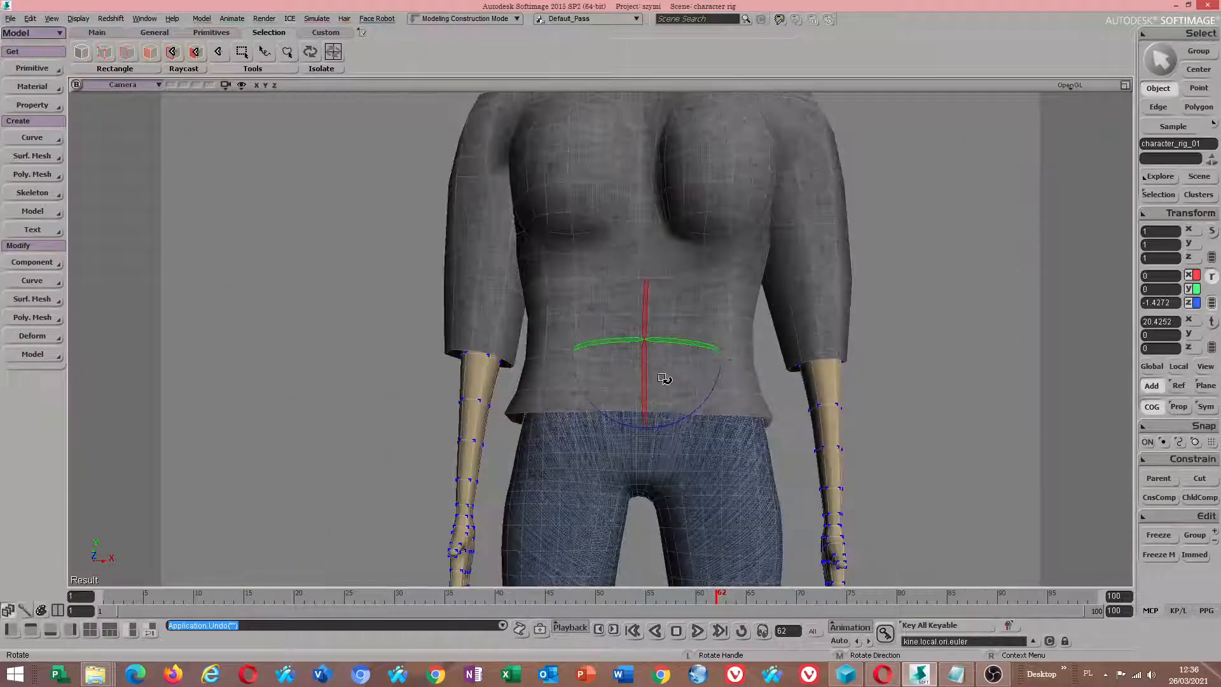
{"action": "key", "text": "s"}
{"action": "left_click_drag", "start_coordinate": [796, 354], "coordinate": [752, 360]}
{"action": "key", "text": "s"}
{"action": "middle_click_drag", "start_coordinate": [752, 359], "coordinate": [772, 371]}
{"action": "middle_click_drag", "start_coordinate": [766, 204], "coordinate": [721, 361]}
{"action": "key", "text": "s"}
{"action": "mouse_move", "coordinate": [720, 361]}
{"action": "left_mouse_down"}
{"action": "mouse_move", "coordinate": [703, 403]}
{"action": "mouse_move", "coordinate": [723, 382]}
{"action": "mouse_move", "coordinate": [708, 379]}
{"action": "left_mouse_up"}
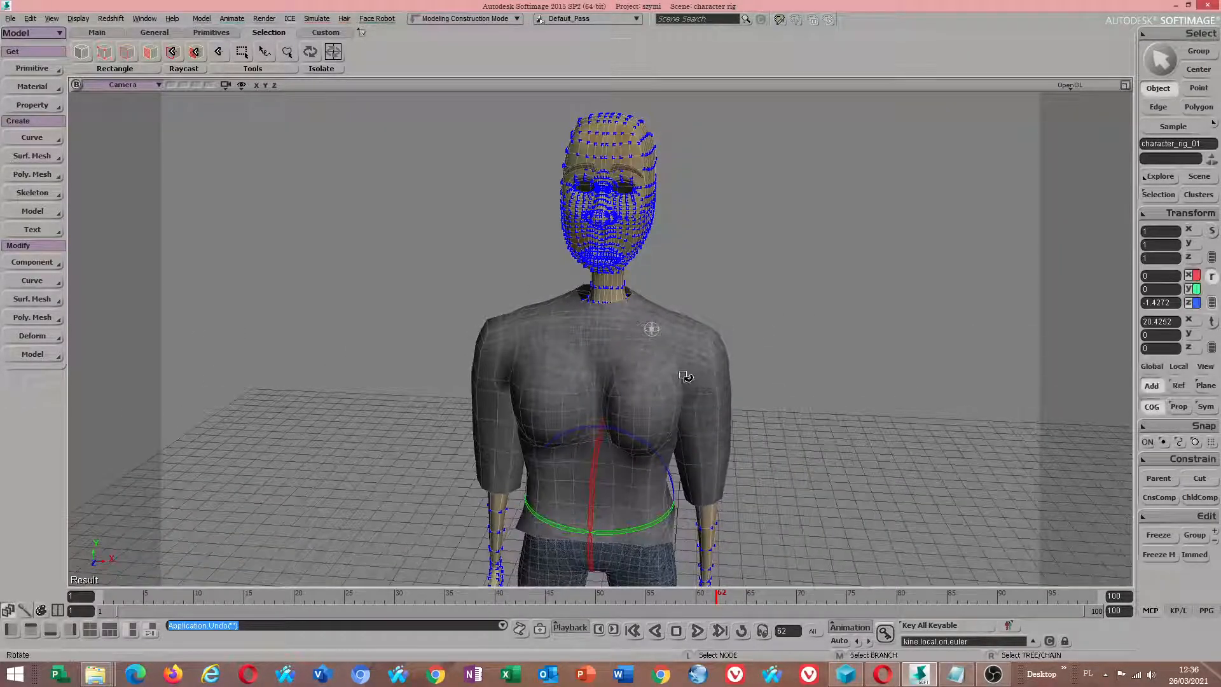
Step: Save the character rig scene
{"action": "left_click", "coordinate": [10, 19]}
{"action": "left_click", "coordinate": [30, 66]}
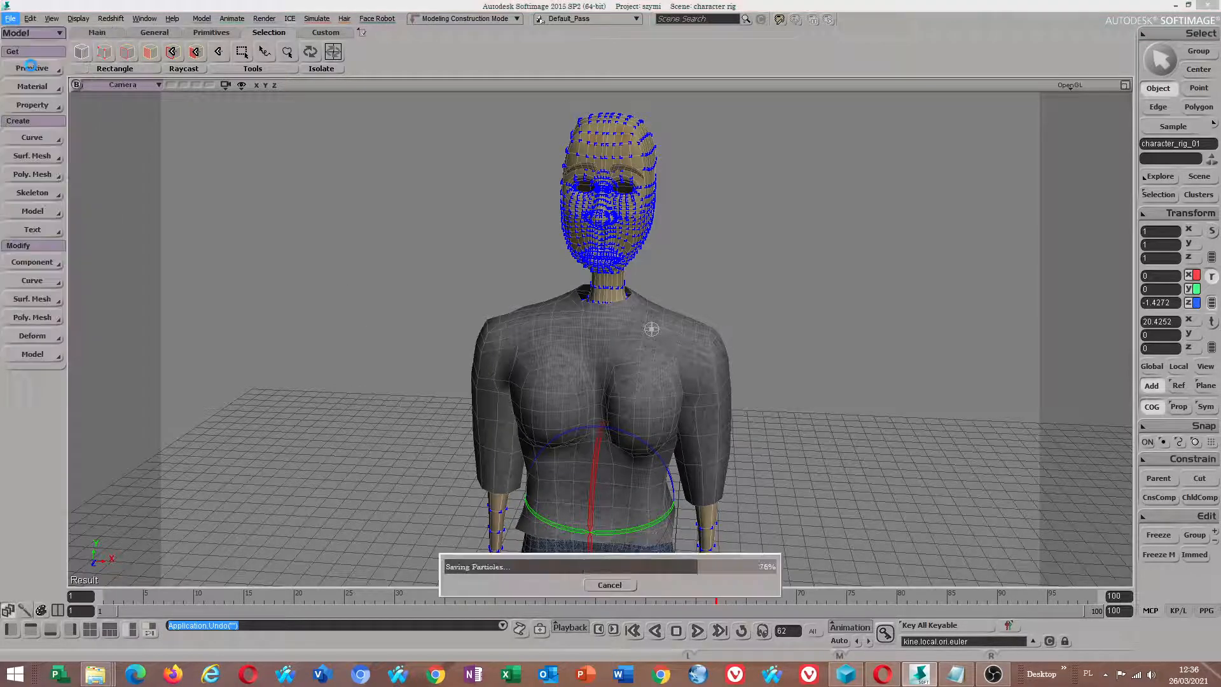